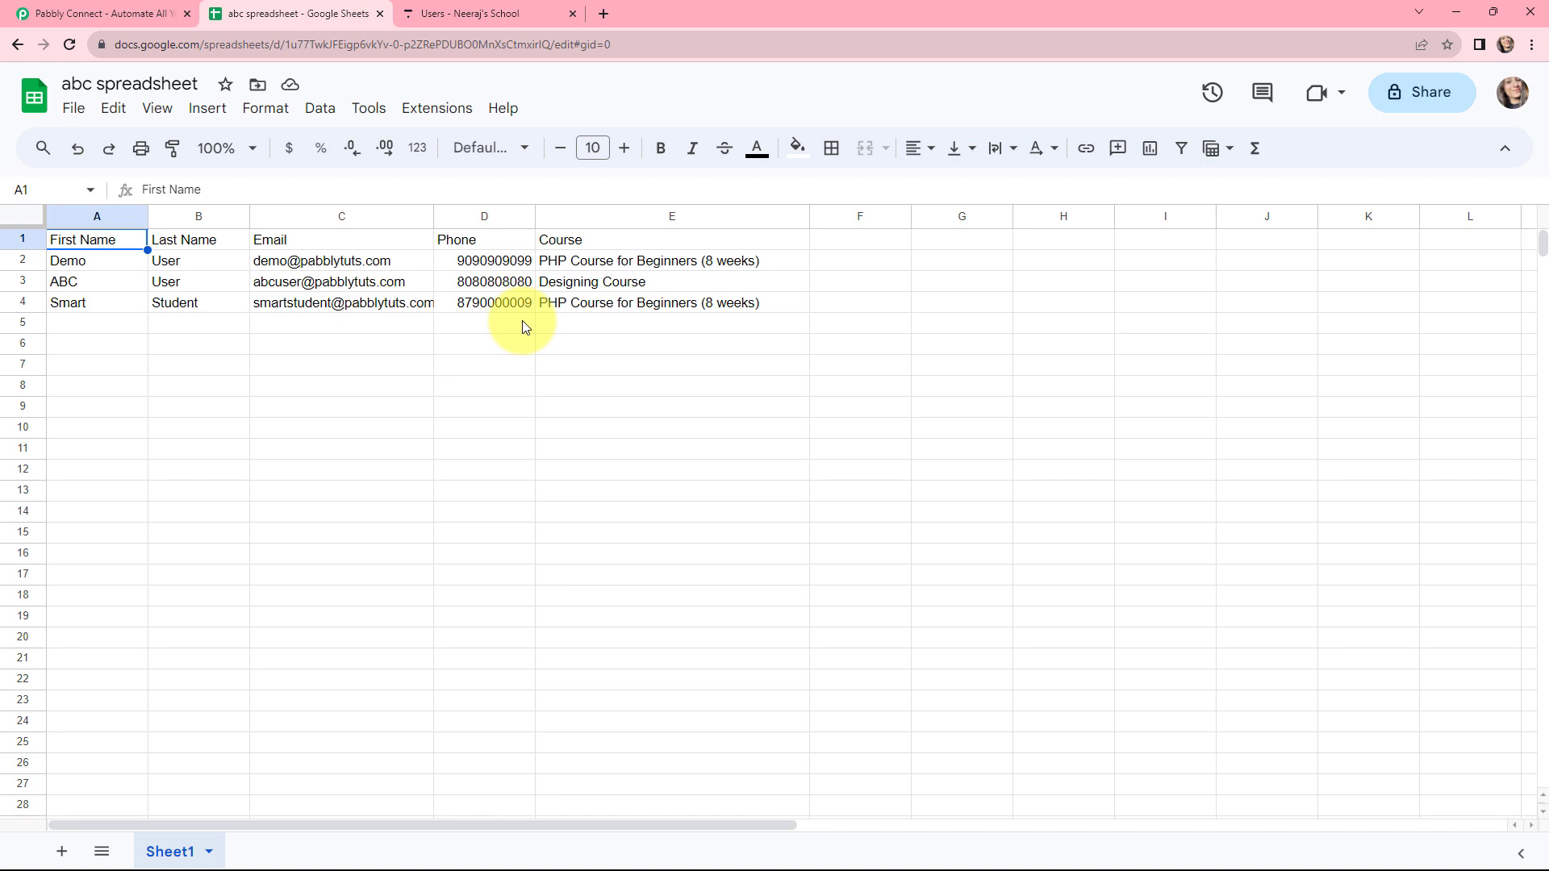
Switch to the Pabbly Connect site, sign in and open the Pabbly Connect dashboard
{"action": "key", "text": "ctrl+Tab"}
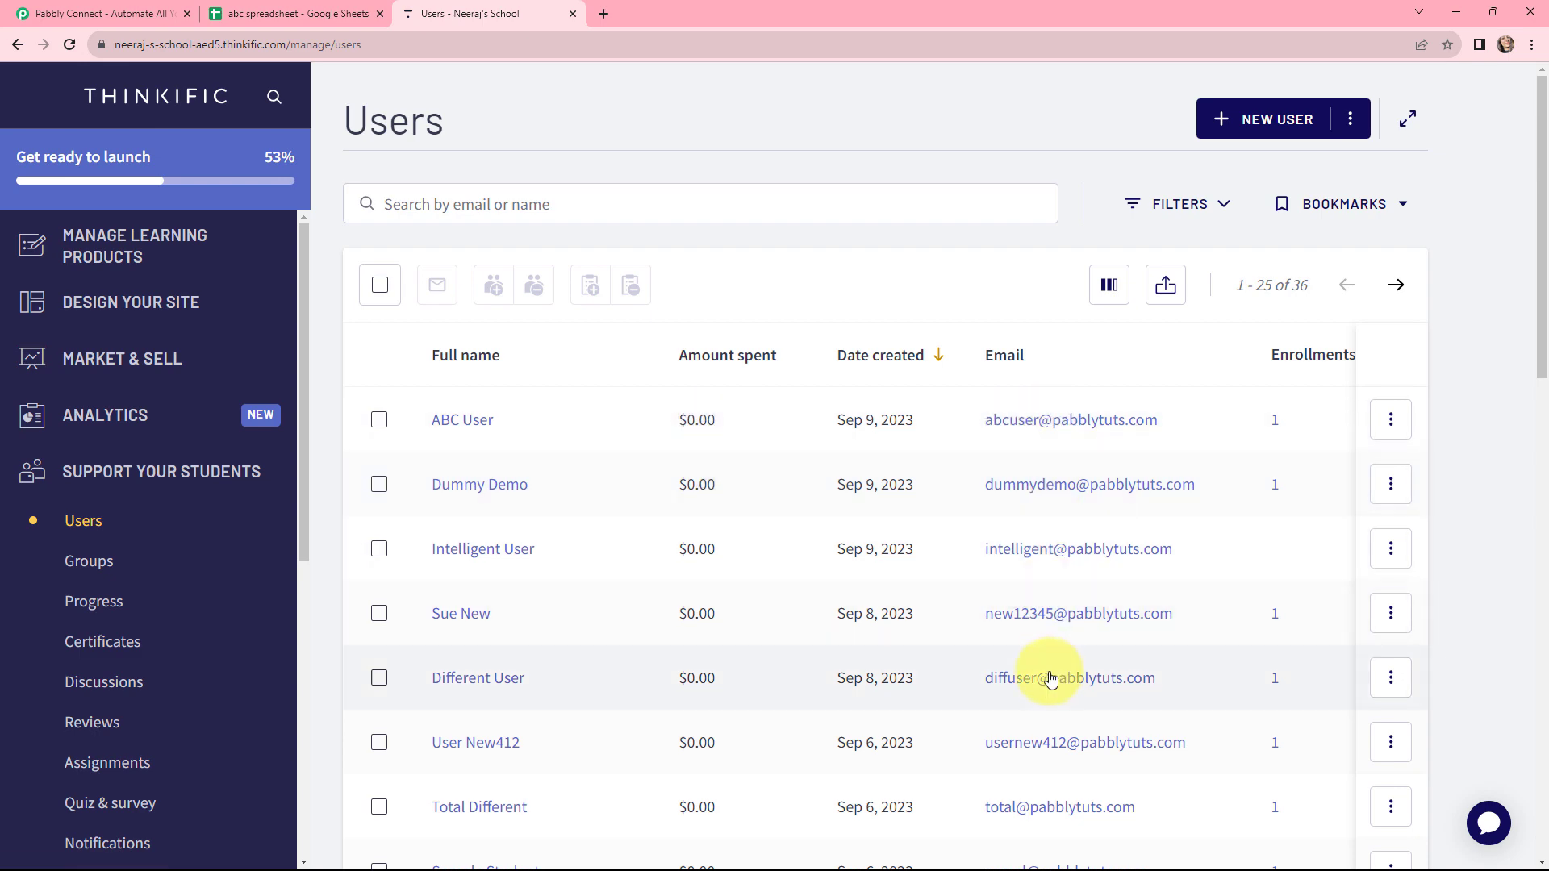
{"action": "key", "text": "ctrl+Tab"}
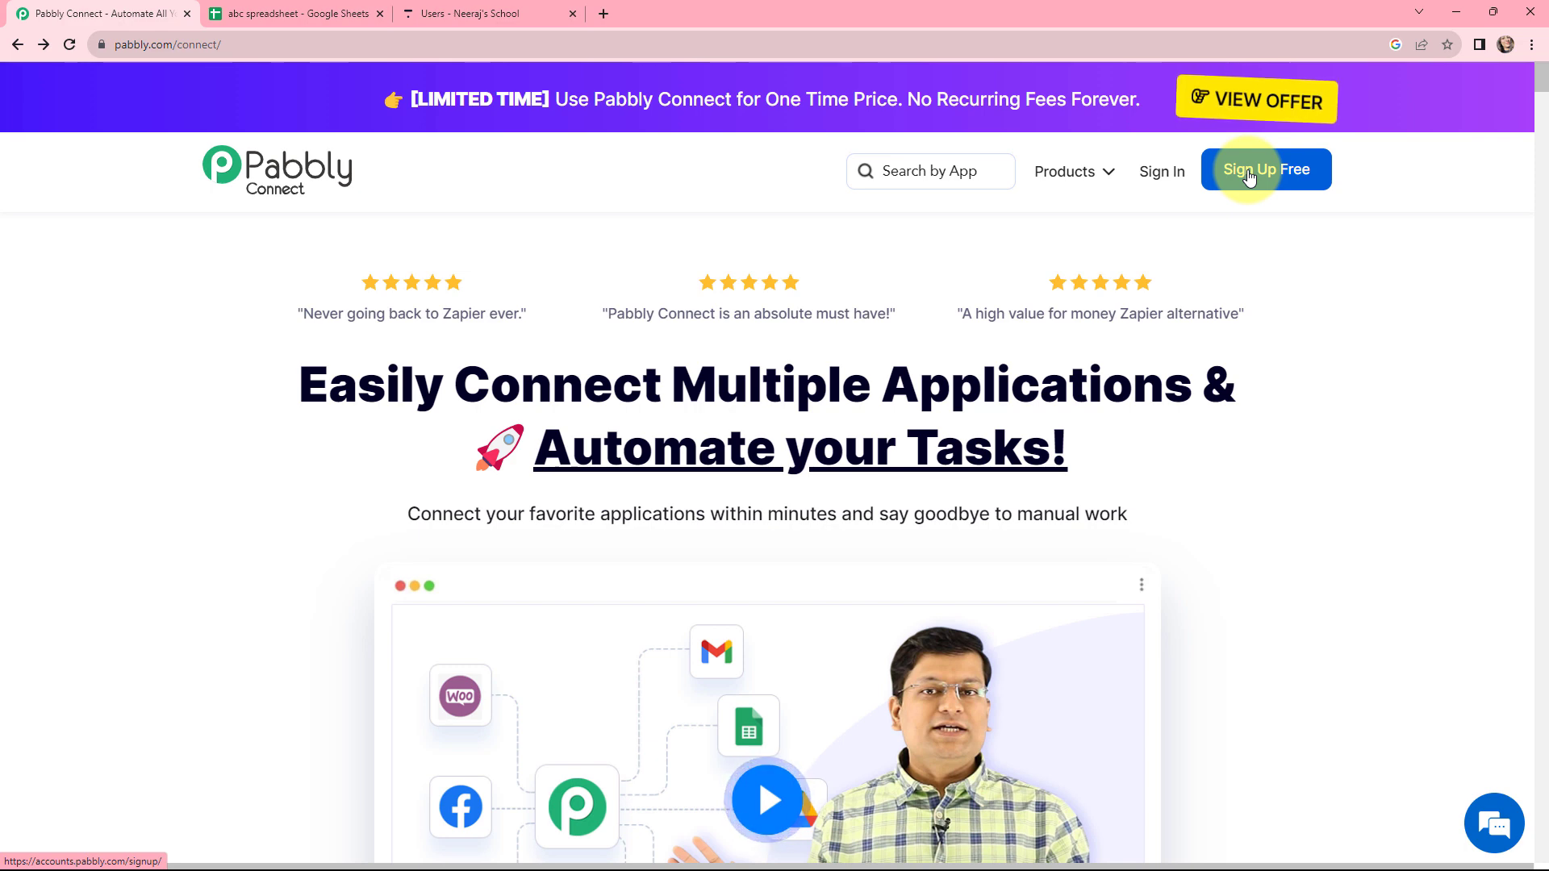
{"action": "left_click", "coordinate": [1160, 177]}
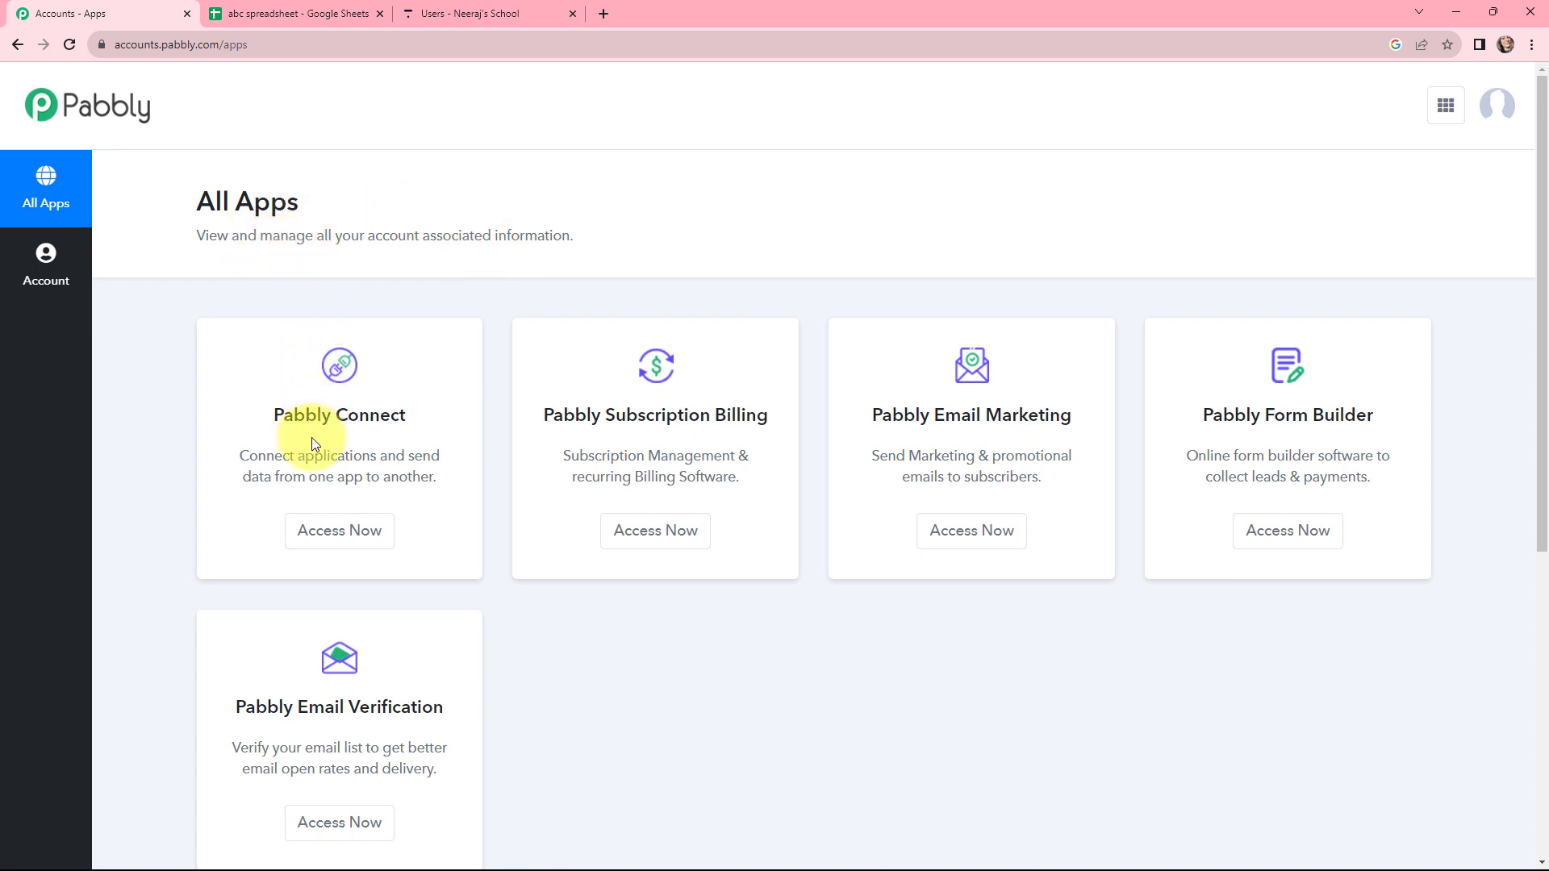
{"action": "left_click", "coordinate": [336, 534]}
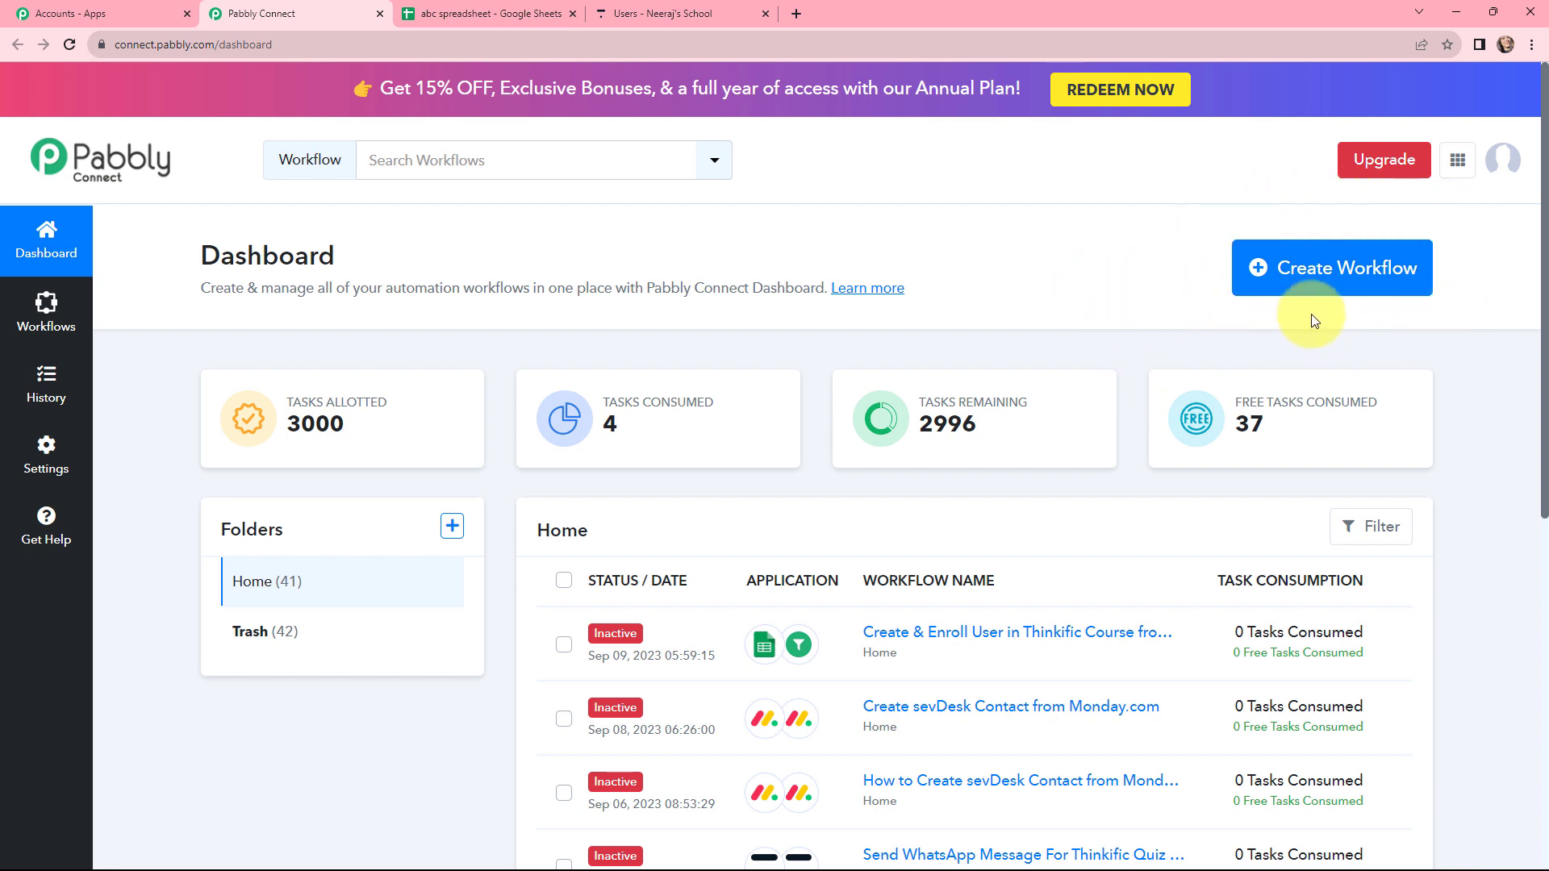
Create a workflow named "Create & Enroll User in Thinkific Course from Google Sheets"
{"action": "left_click", "coordinate": [1304, 272]}
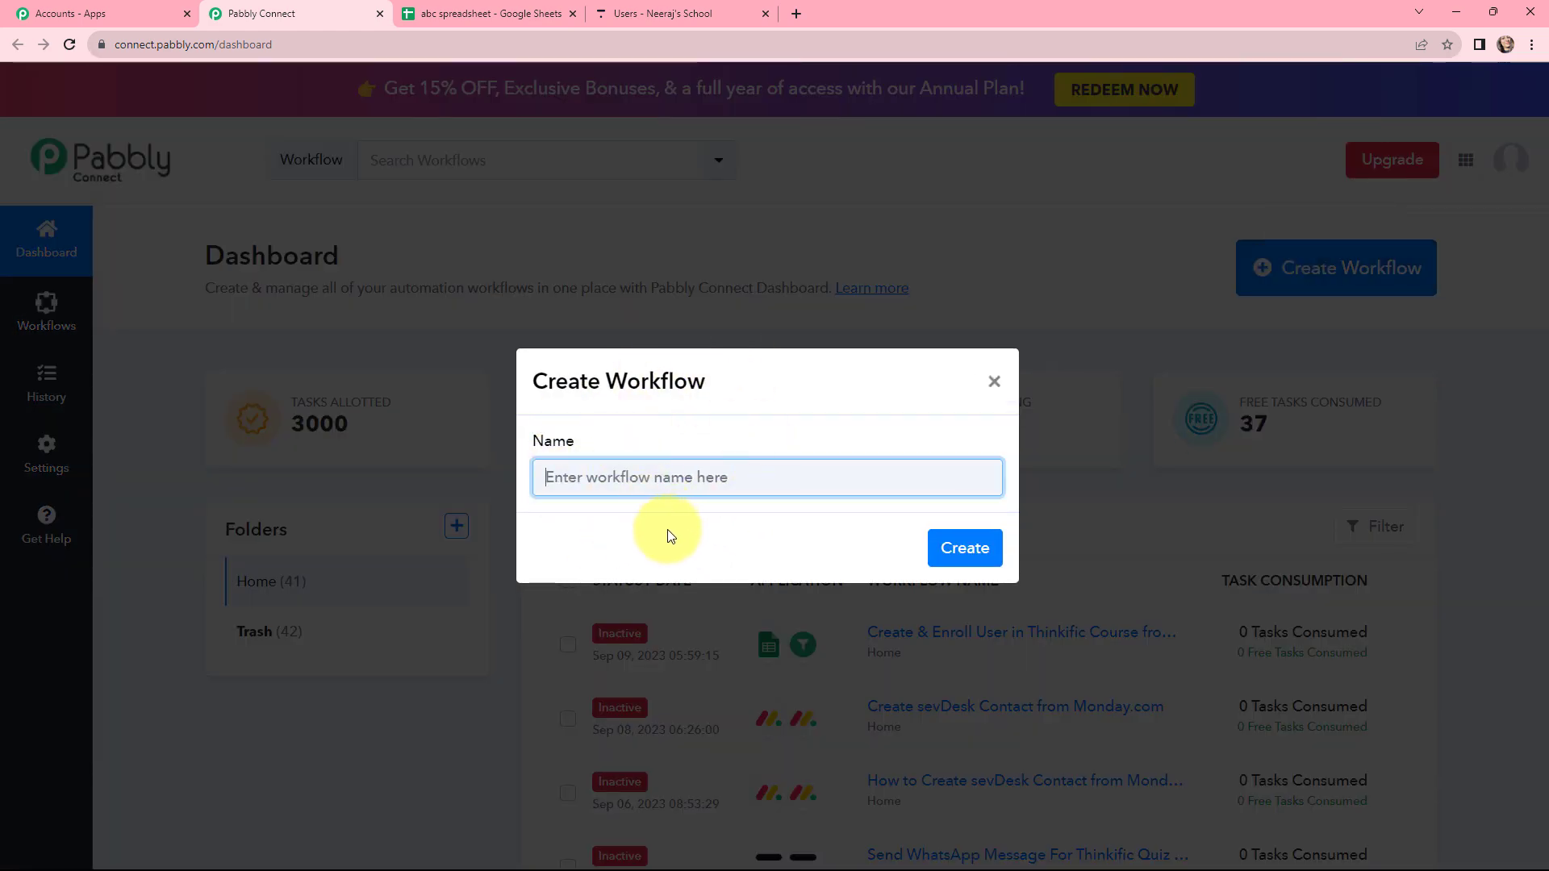
{"action": "type", "text": "Create & Enroll User in Thinkific Course from Google Sheets"}
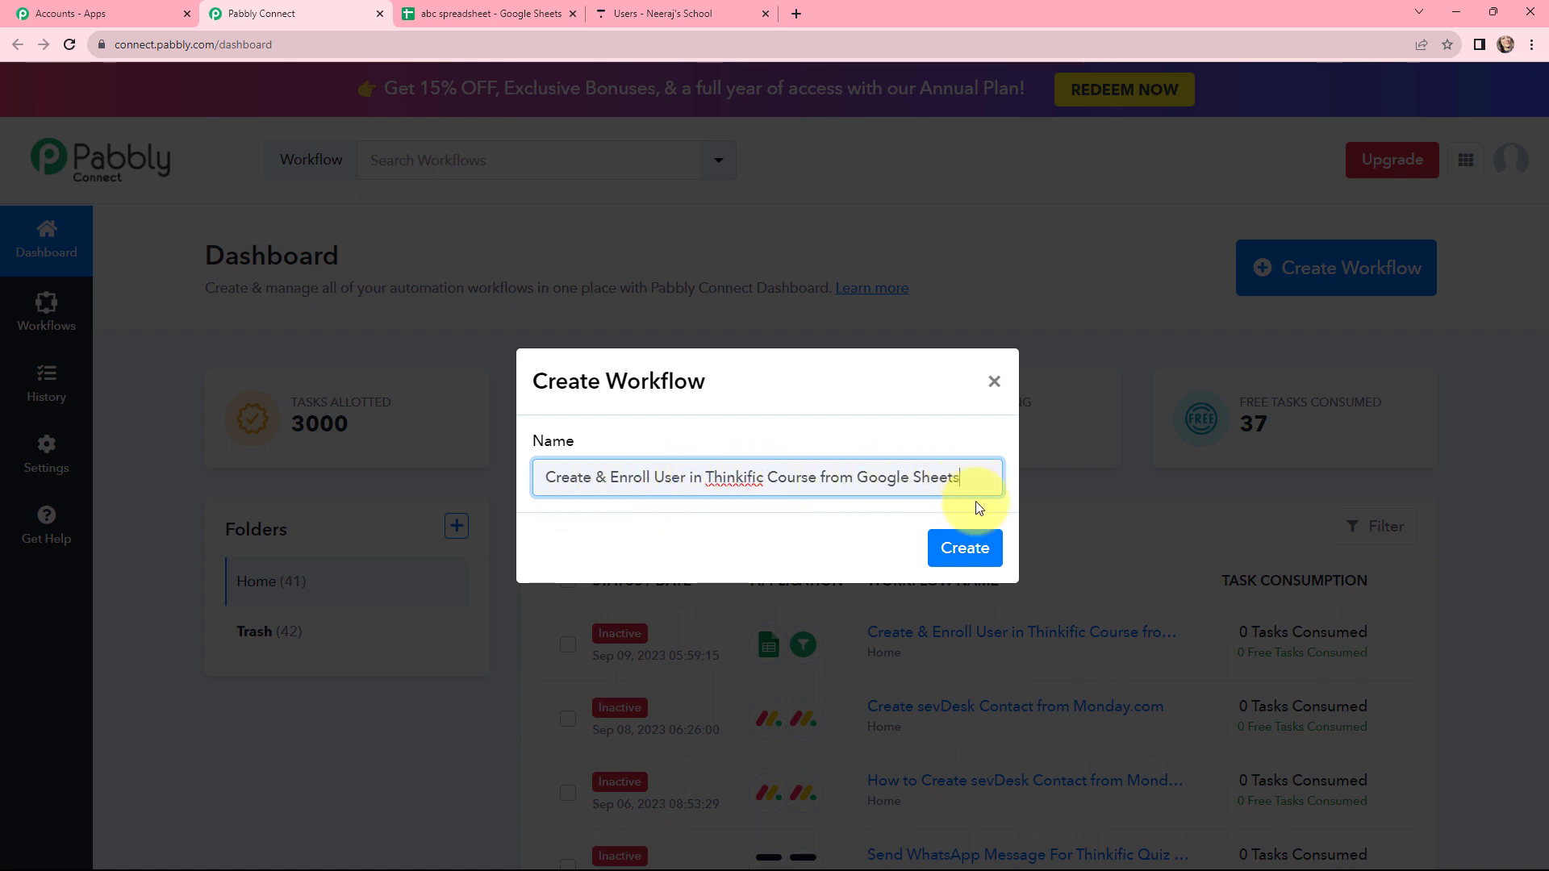
{"action": "left_click", "coordinate": [977, 542]}
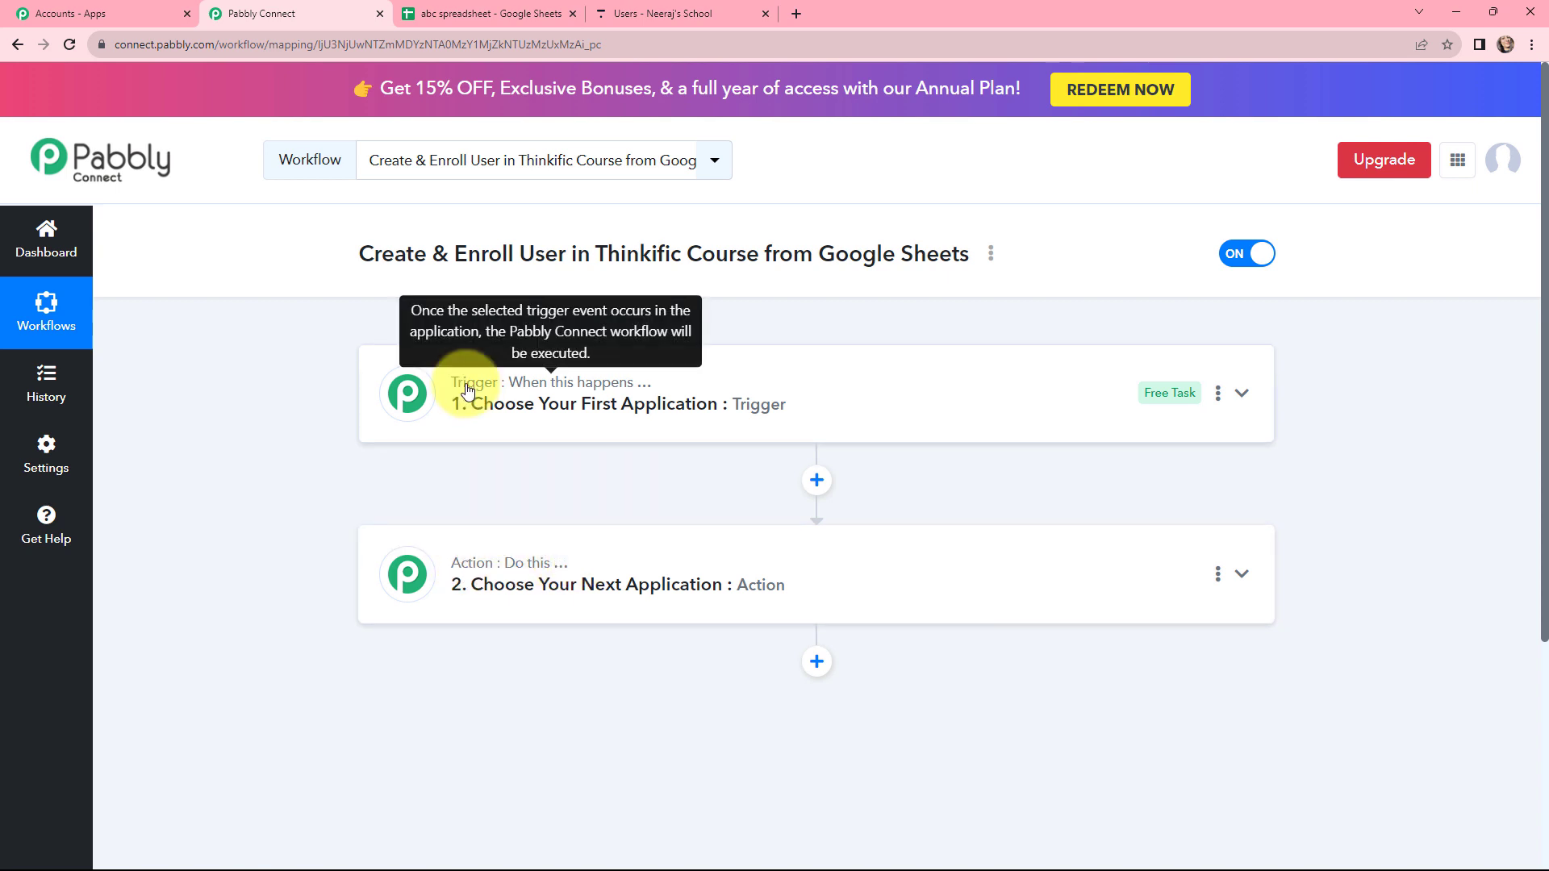
Set the workflow's trigger to Google Sheets with the New or Updated Spreadsheet Row event
{"action": "mouse_move", "coordinate": [468, 569]}
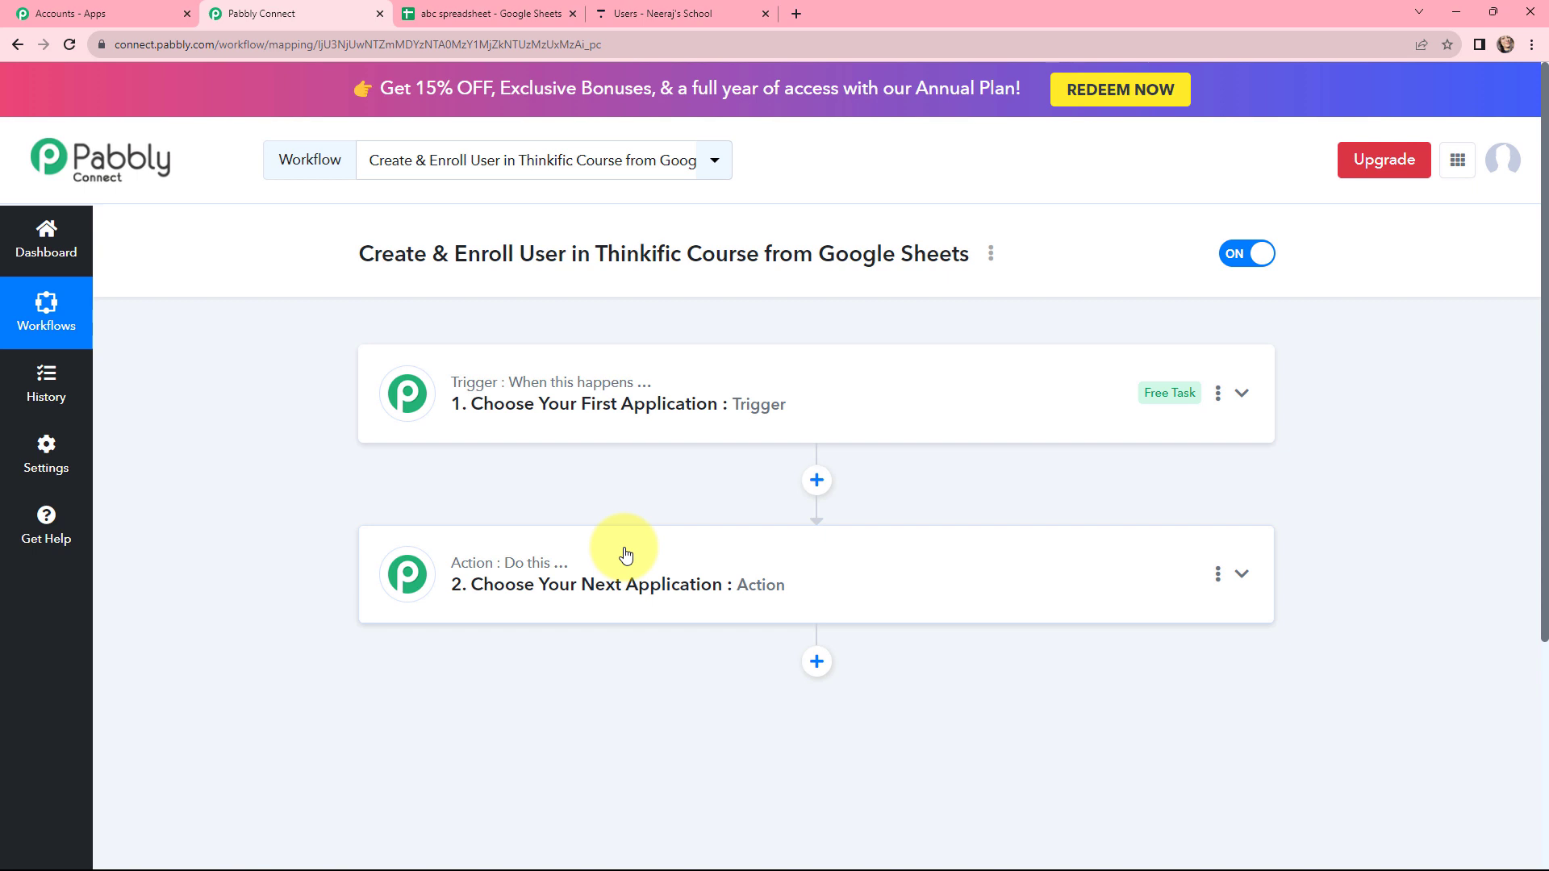
{"action": "left_click", "coordinate": [594, 403]}
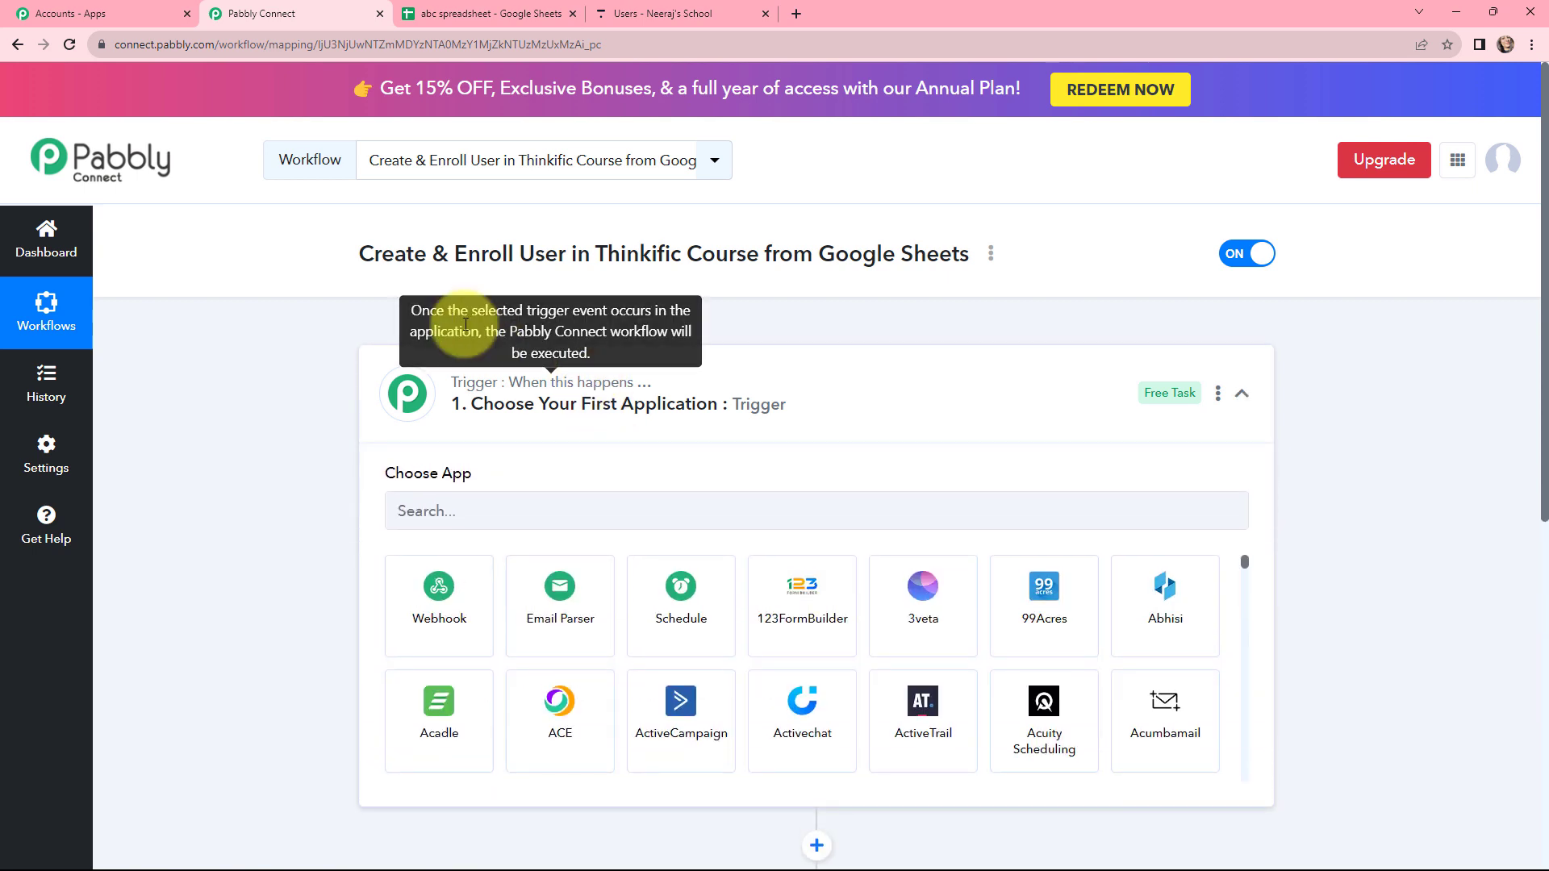
{"action": "left_click_drag", "start_coordinate": [360, 254], "coordinate": [971, 252]}
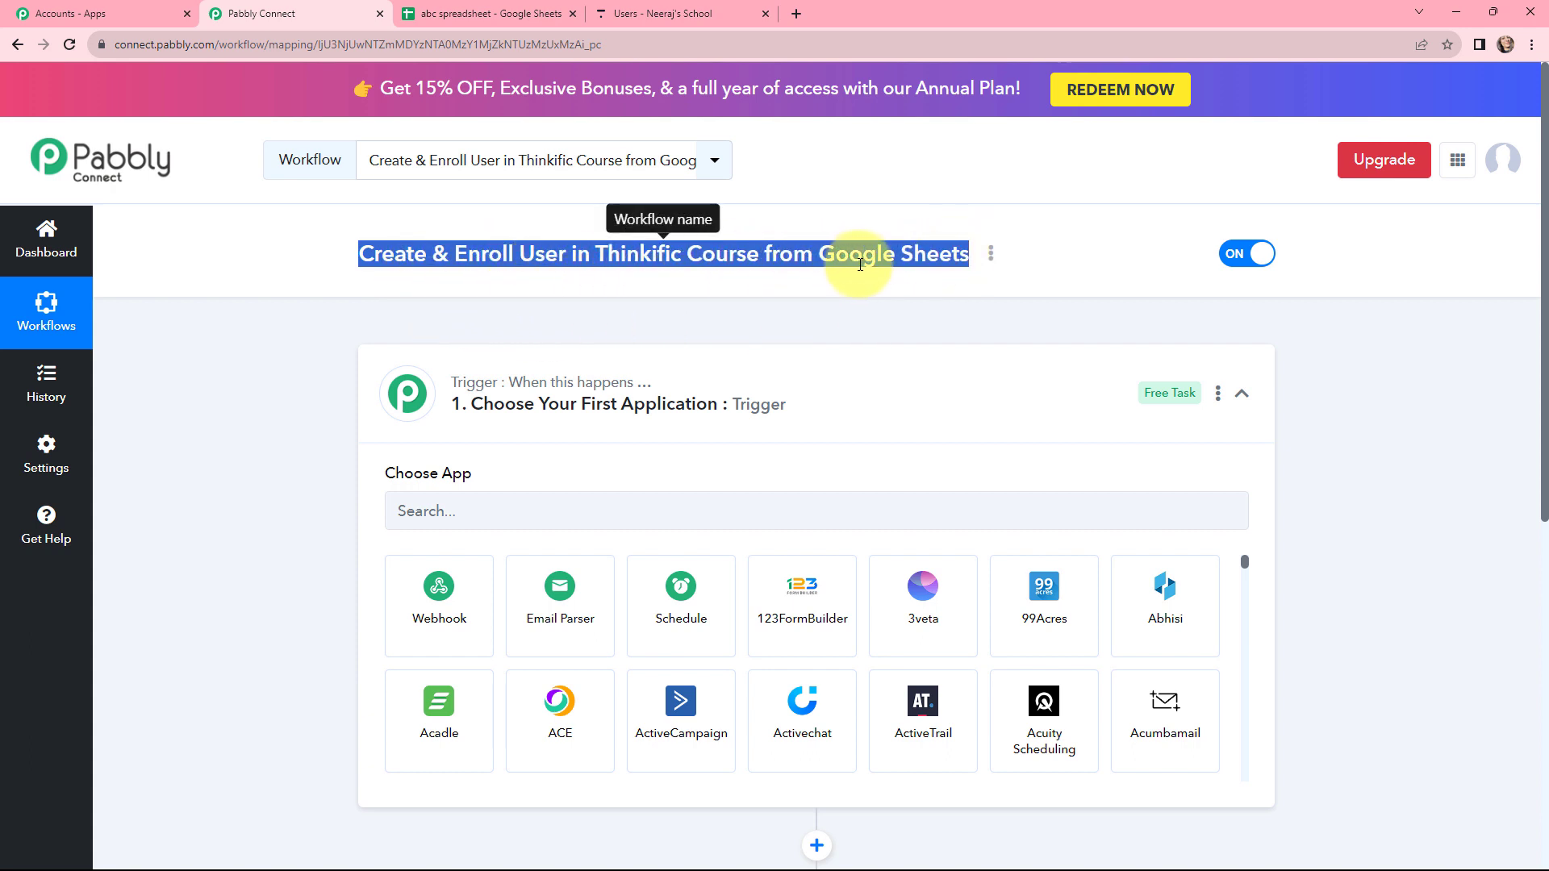
{"action": "left_click", "coordinate": [486, 512]}
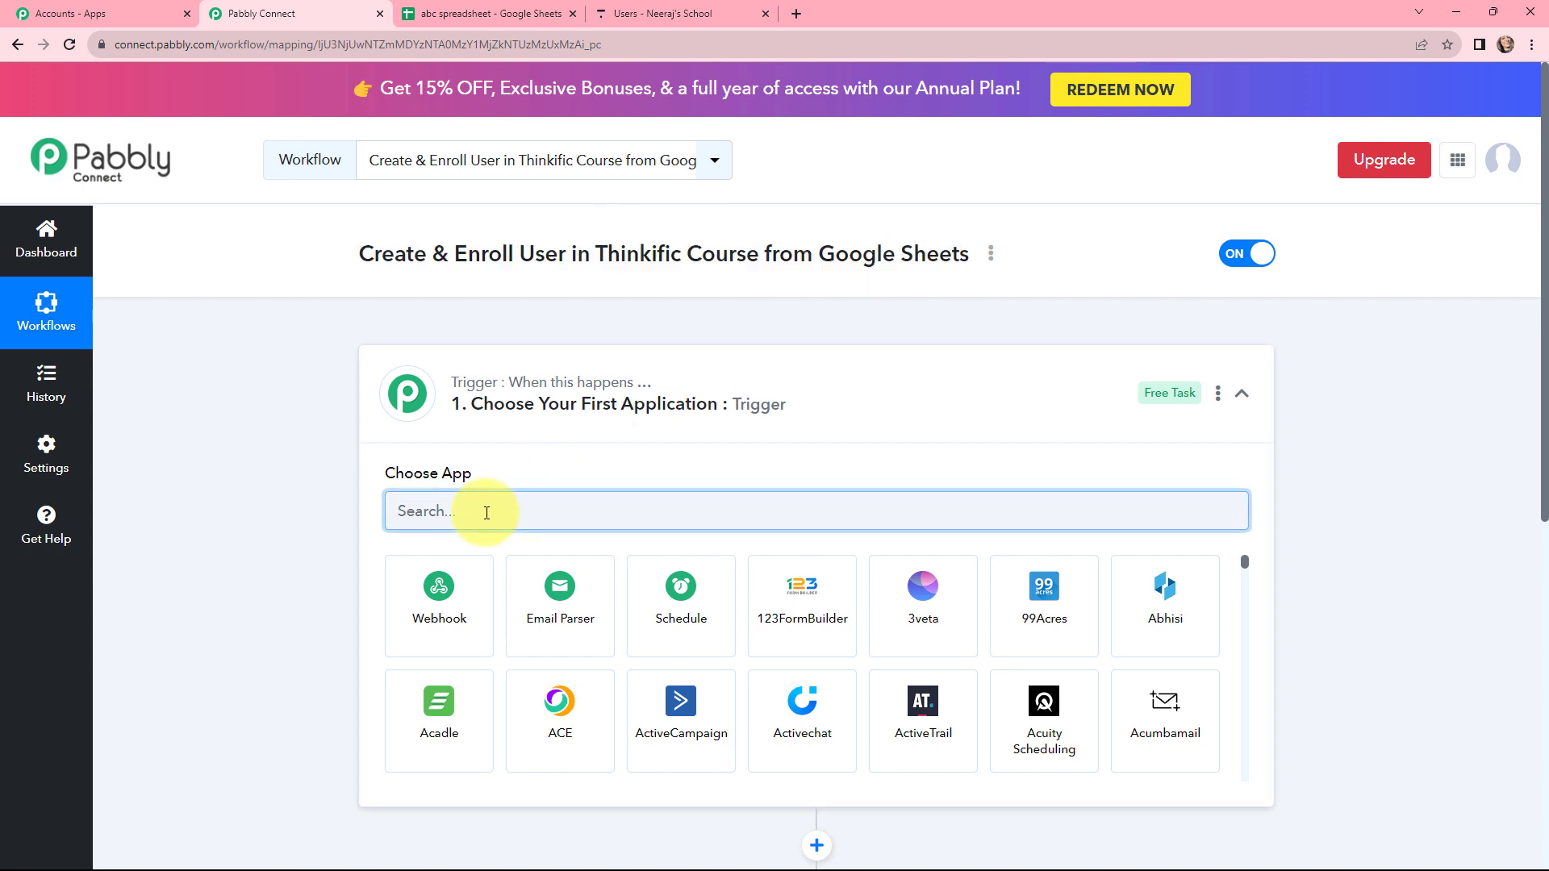
{"action": "type", "text": "goog"}
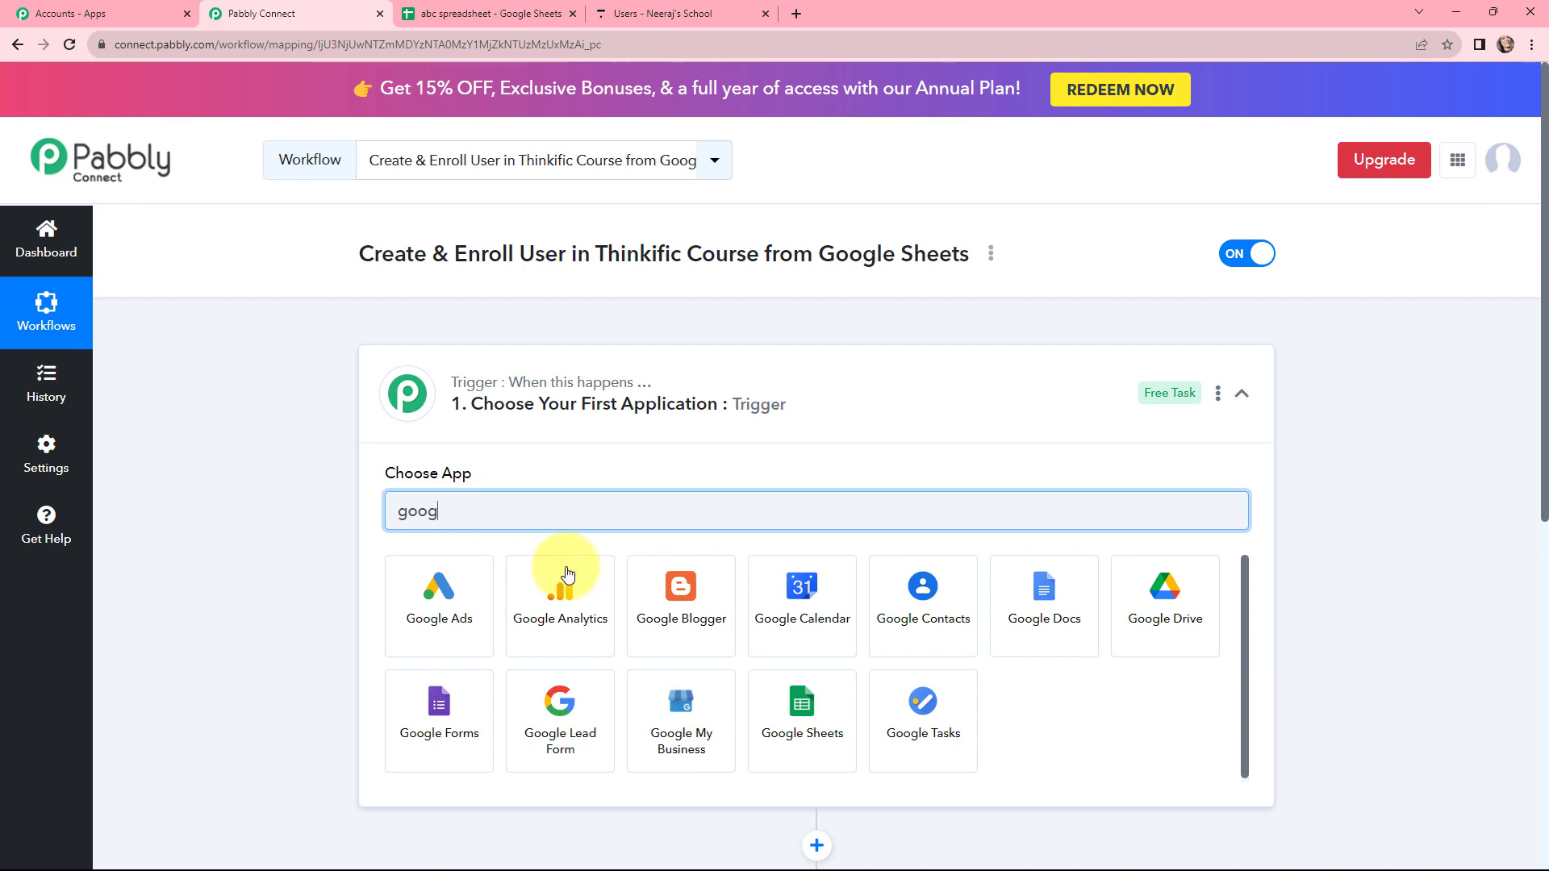
{"action": "left_click", "coordinate": [783, 673]}
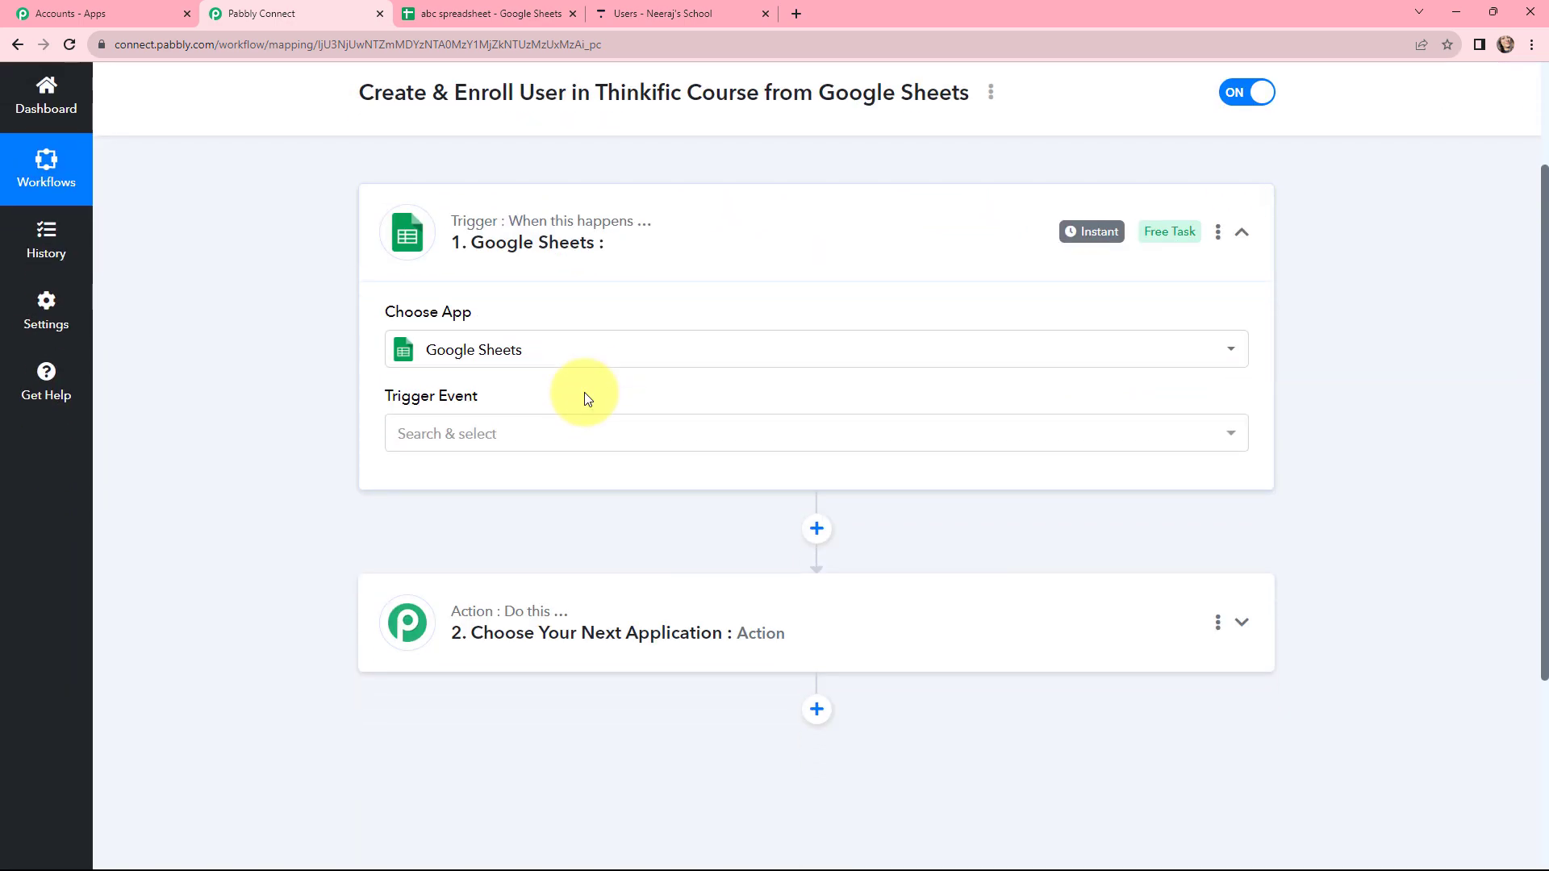
{"action": "left_click", "coordinate": [512, 435]}
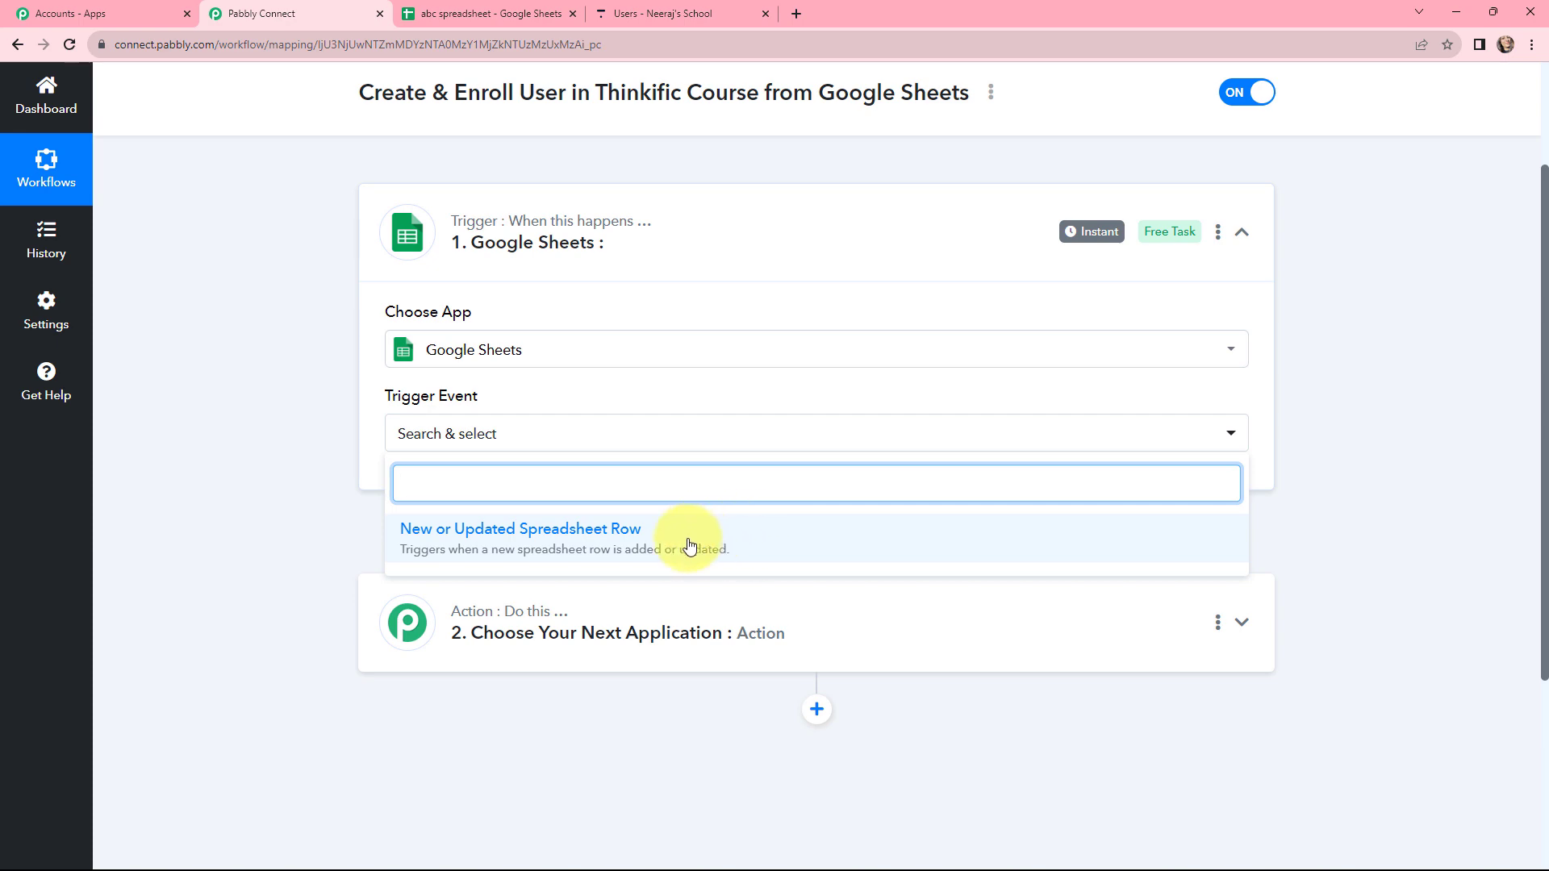
{"action": "left_click", "coordinate": [508, 556]}
Review the trigger's webhook URL and the Google Sheets setup instructions below it
{"action": "left_click_drag", "start_coordinate": [391, 501], "coordinate": [503, 501]}
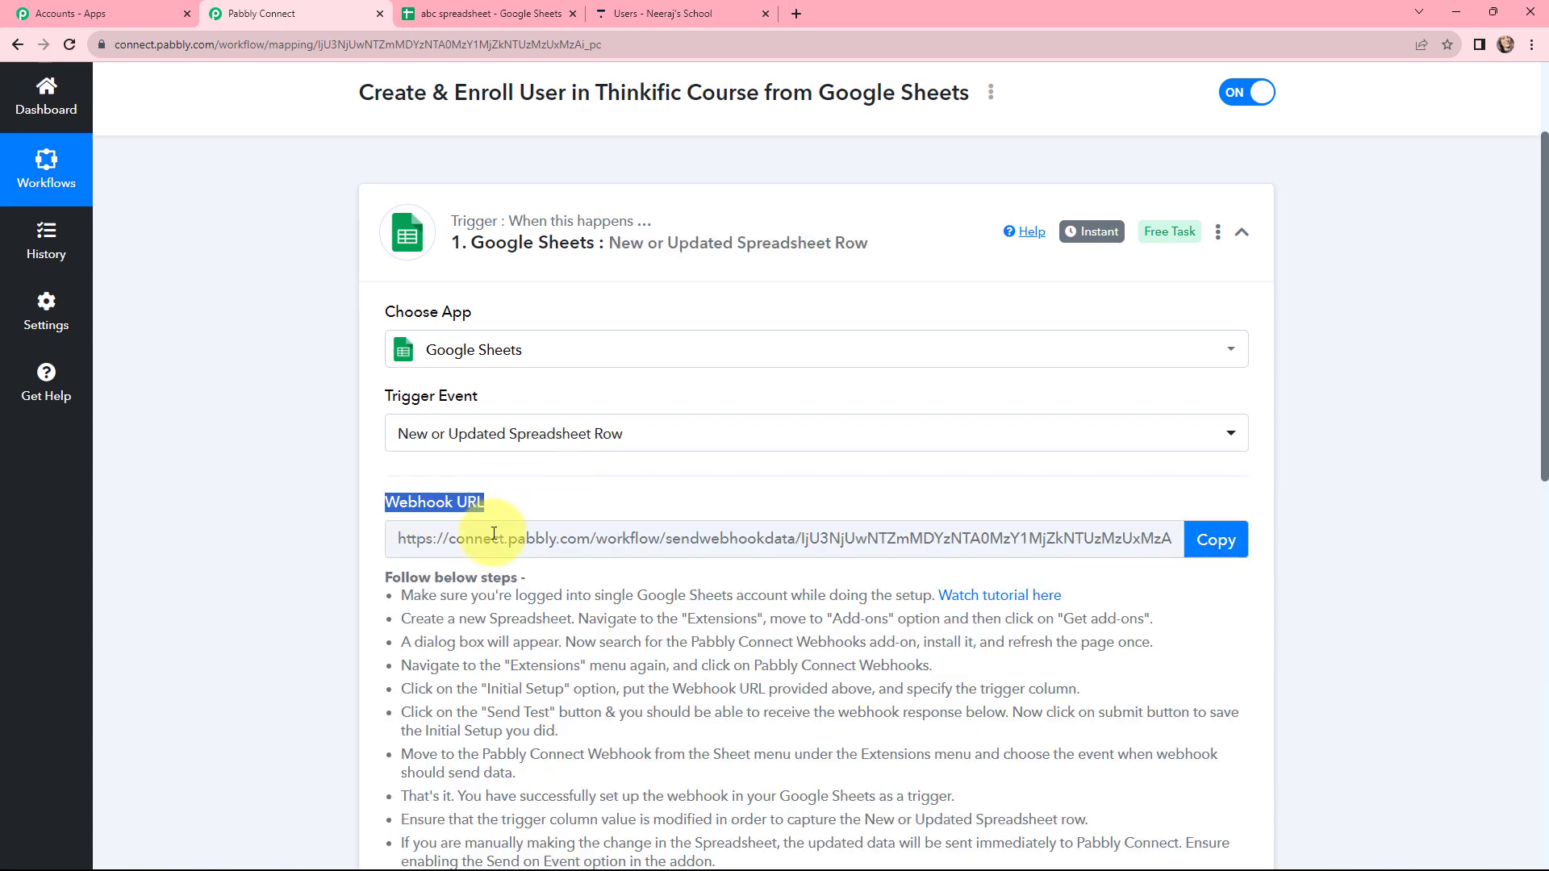
{"action": "scroll", "coordinate": [404, 536], "scroll_direction": "down", "scroll_amount": 1}
{"action": "triple_click", "coordinate": [588, 557]}
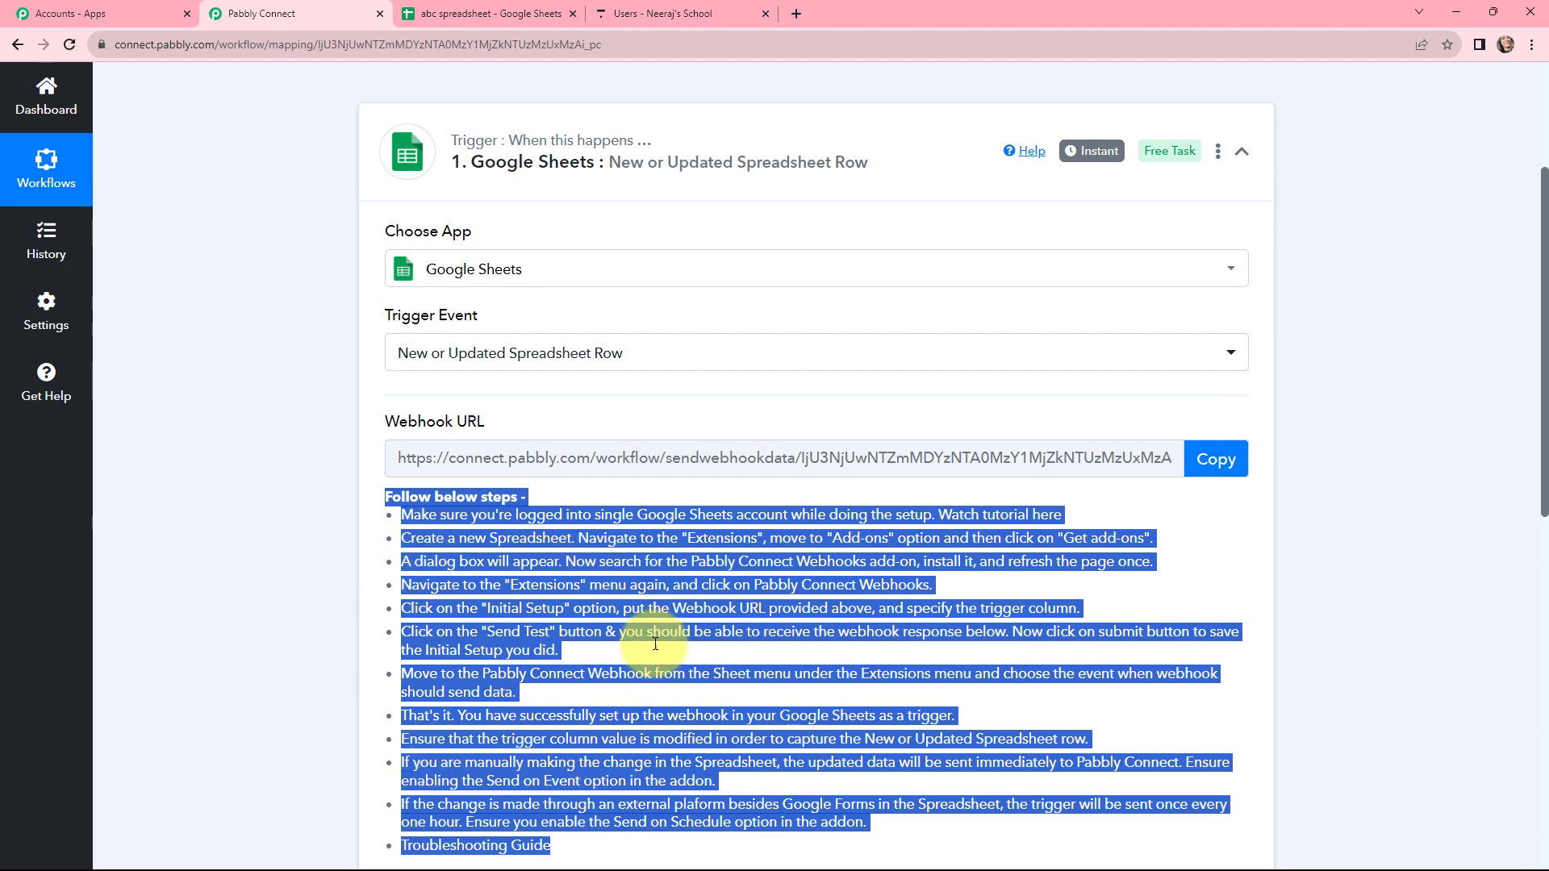
{"action": "left_click", "coordinate": [382, 581]}
{"action": "scroll", "coordinate": [383, 581], "scroll_direction": "down", "scroll_amount": 2}
{"action": "mouse_move", "coordinate": [515, 260]}
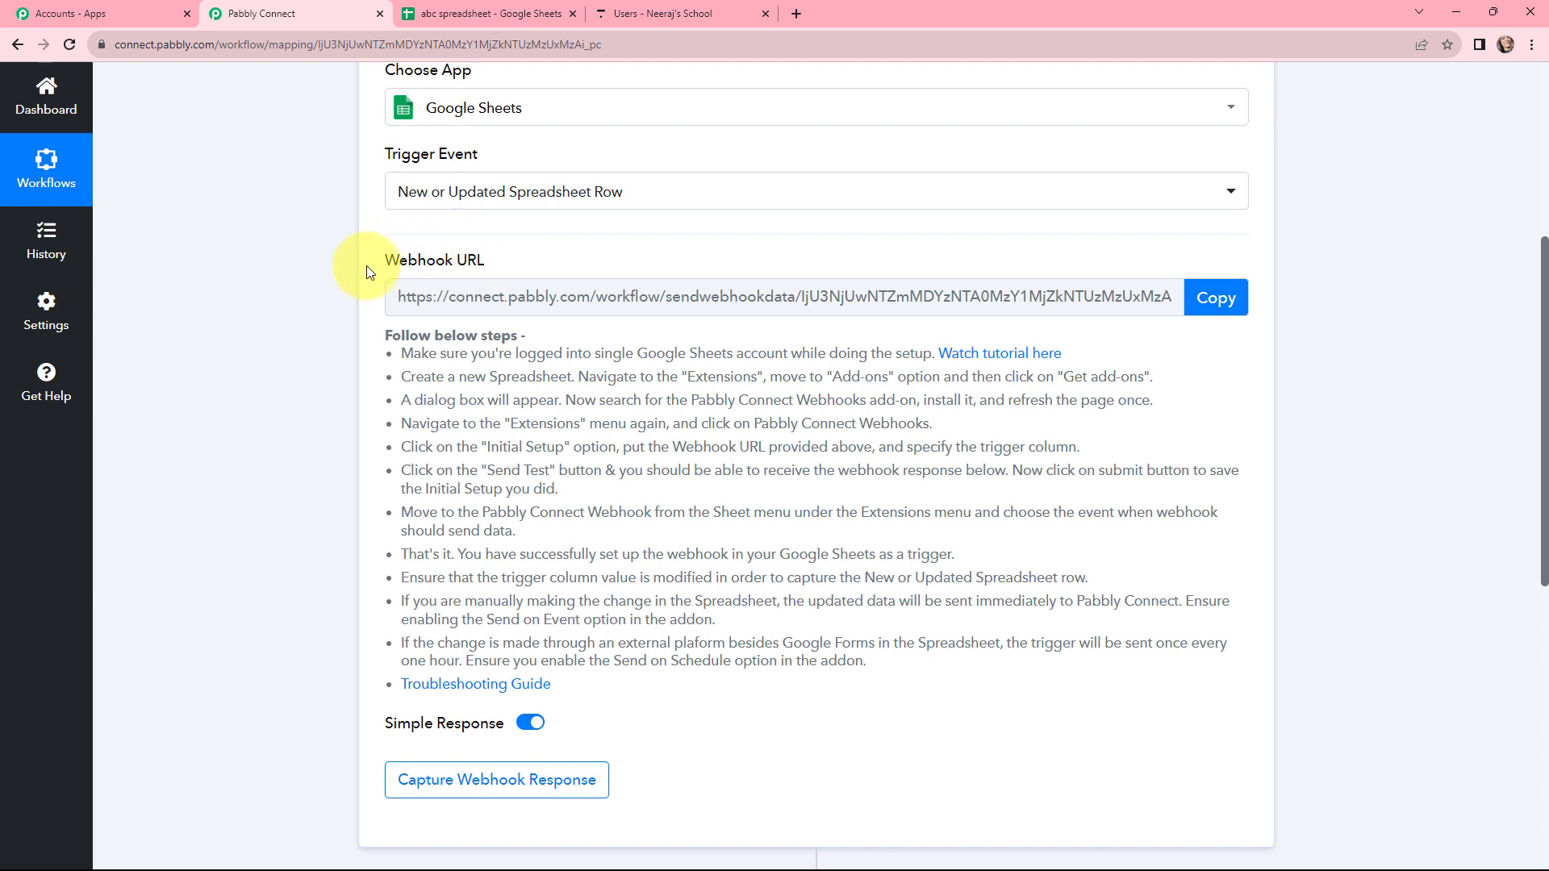
In the abc spreadsheet, look up the Pabbly Connect Webhooks add-on in the Google Workspace Marketplace, then close the marketplace
{"action": "left_click", "coordinate": [416, 14]}
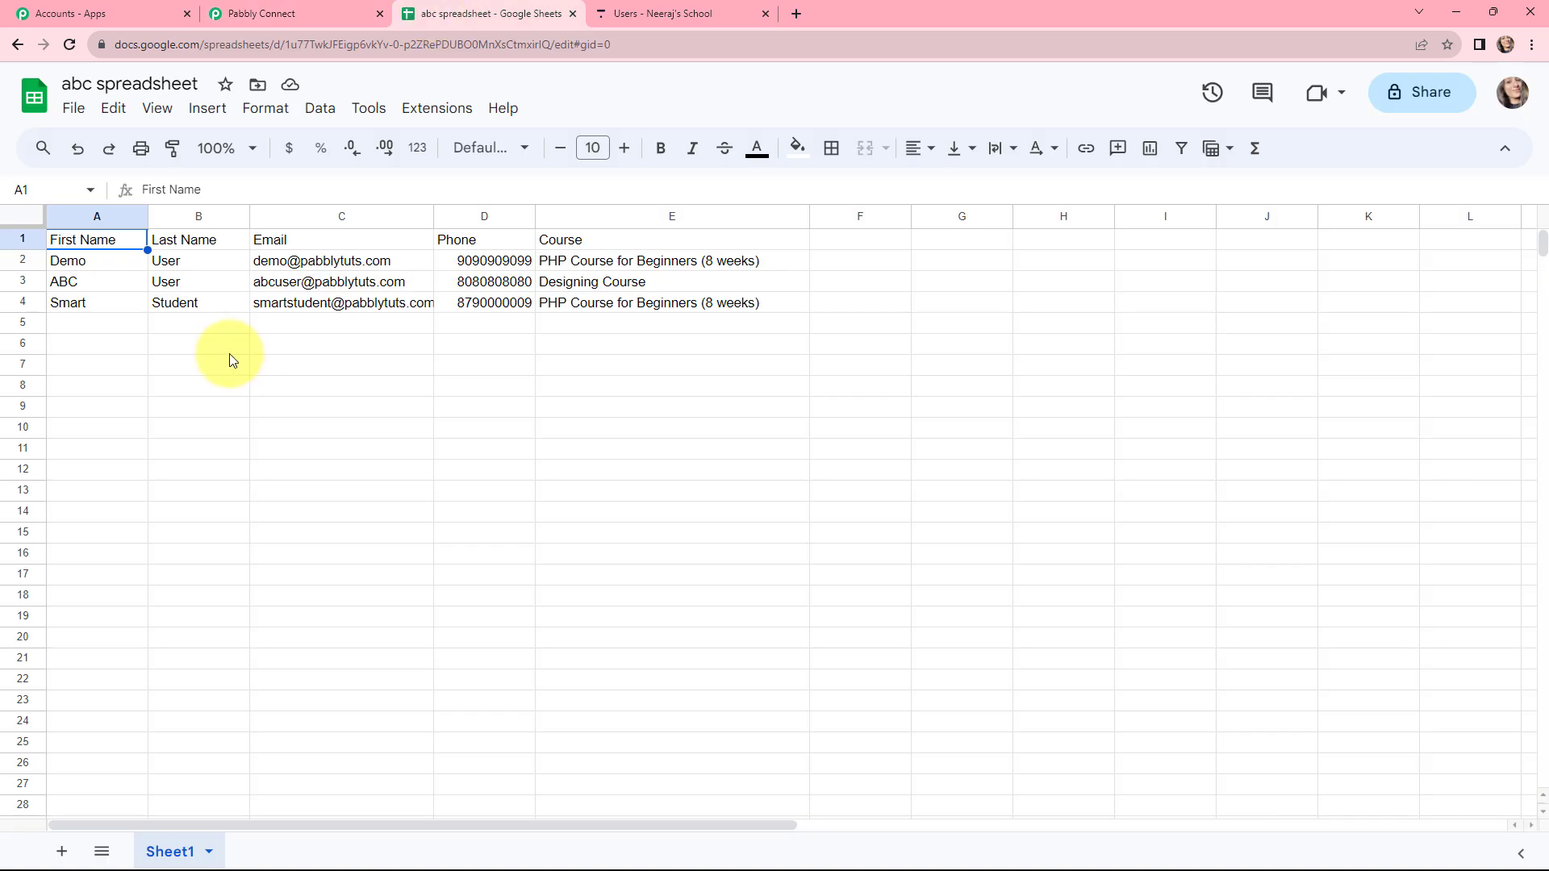
{"action": "left_click", "coordinate": [430, 111]}
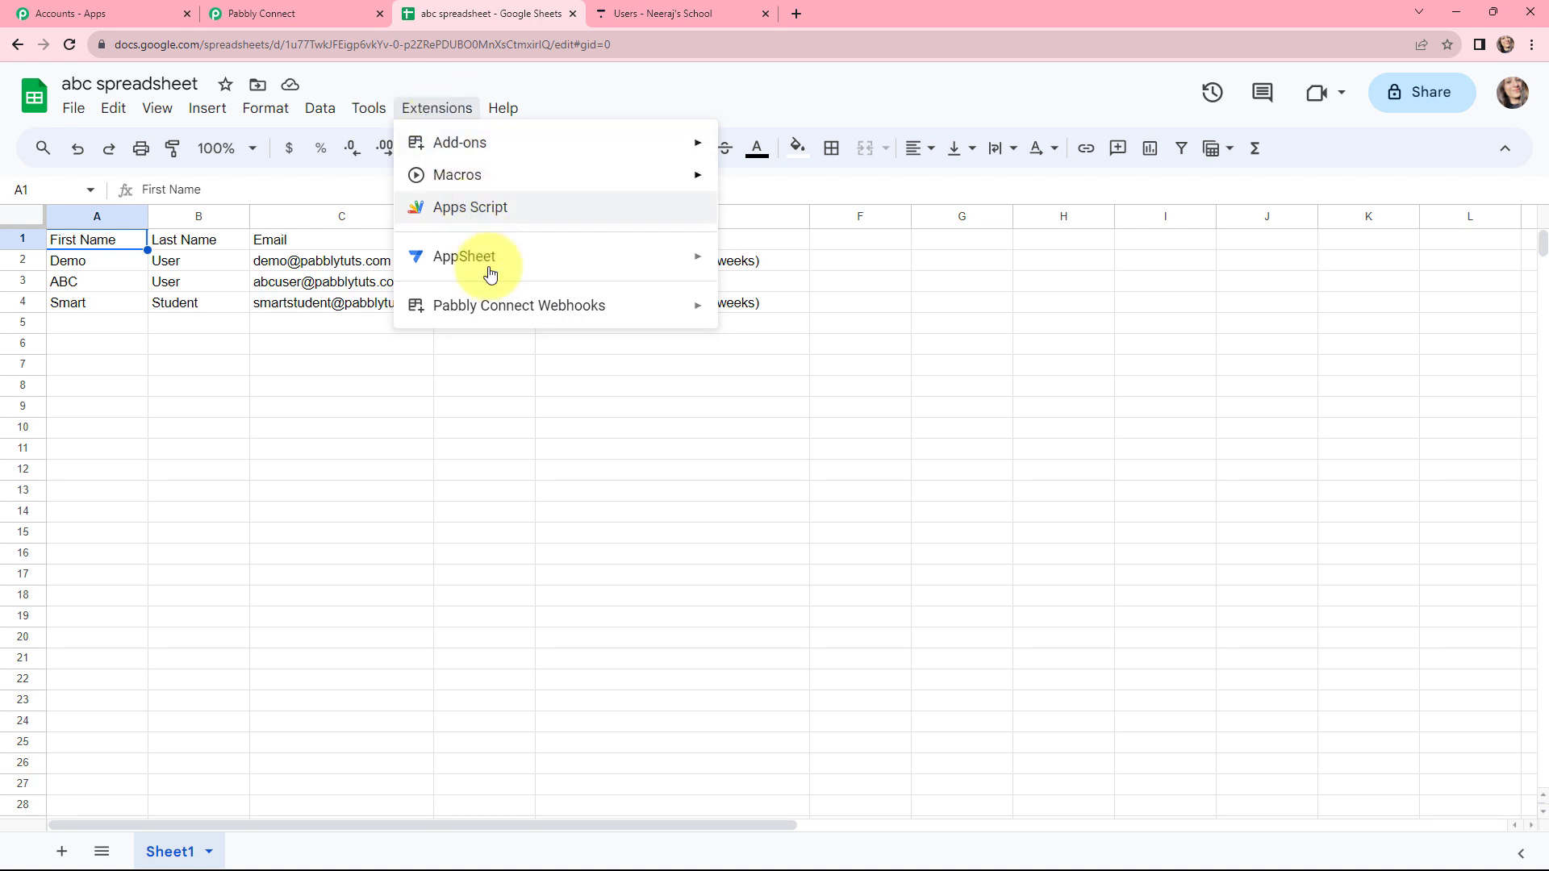
{"action": "mouse_move", "coordinate": [501, 311]}
{"action": "mouse_move", "coordinate": [577, 145]}
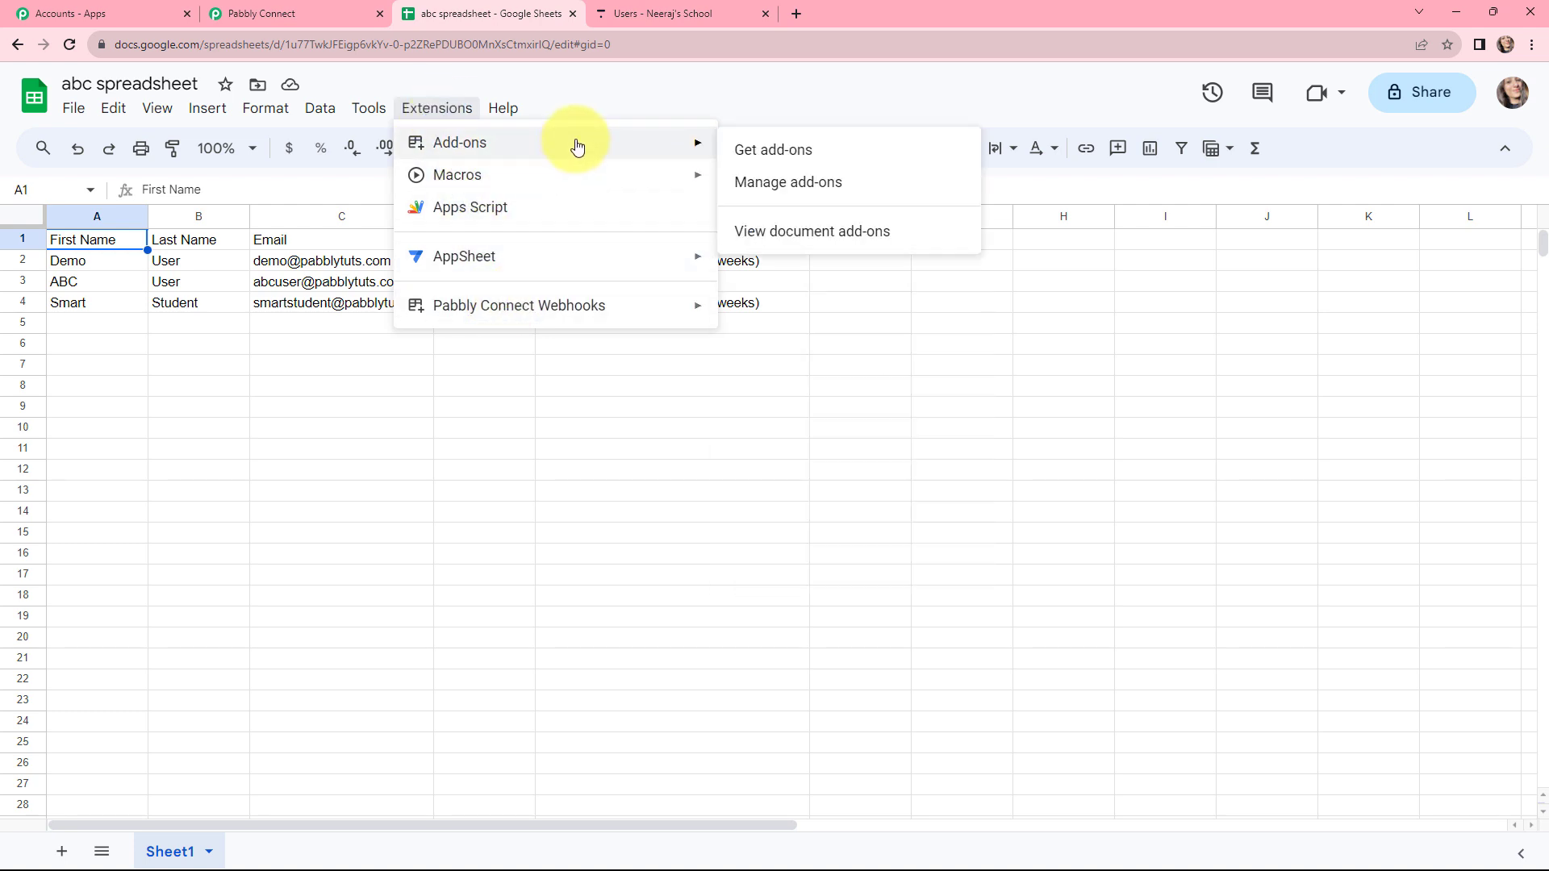
{"action": "left_click", "coordinate": [766, 138]}
{"action": "left_click", "coordinate": [824, 156]}
{"action": "type", "text": "p"}
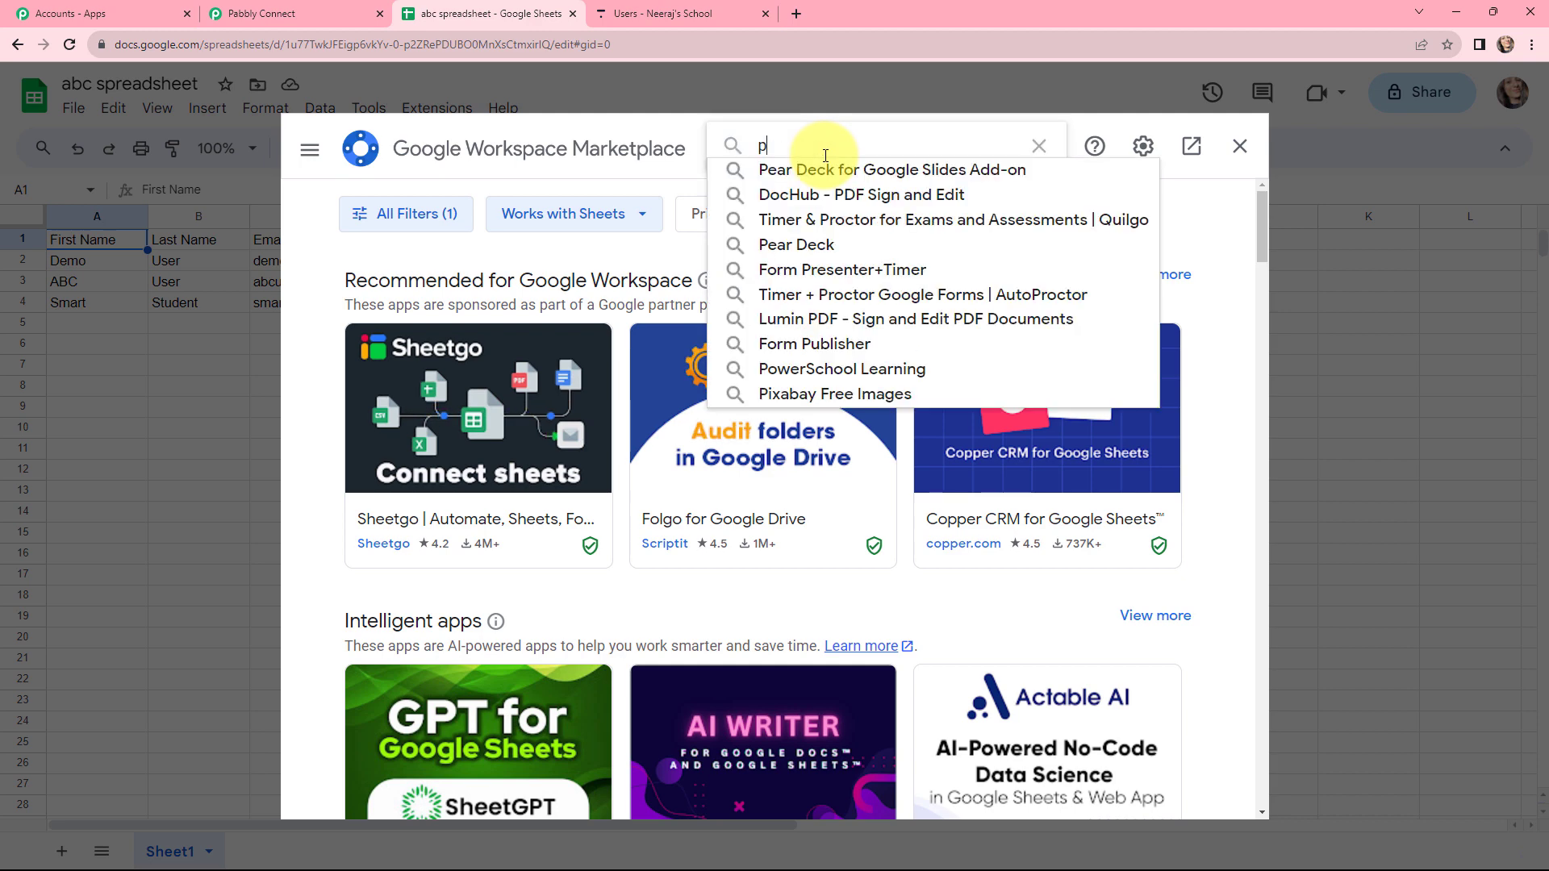
{"action": "type", "text": "abbl"}
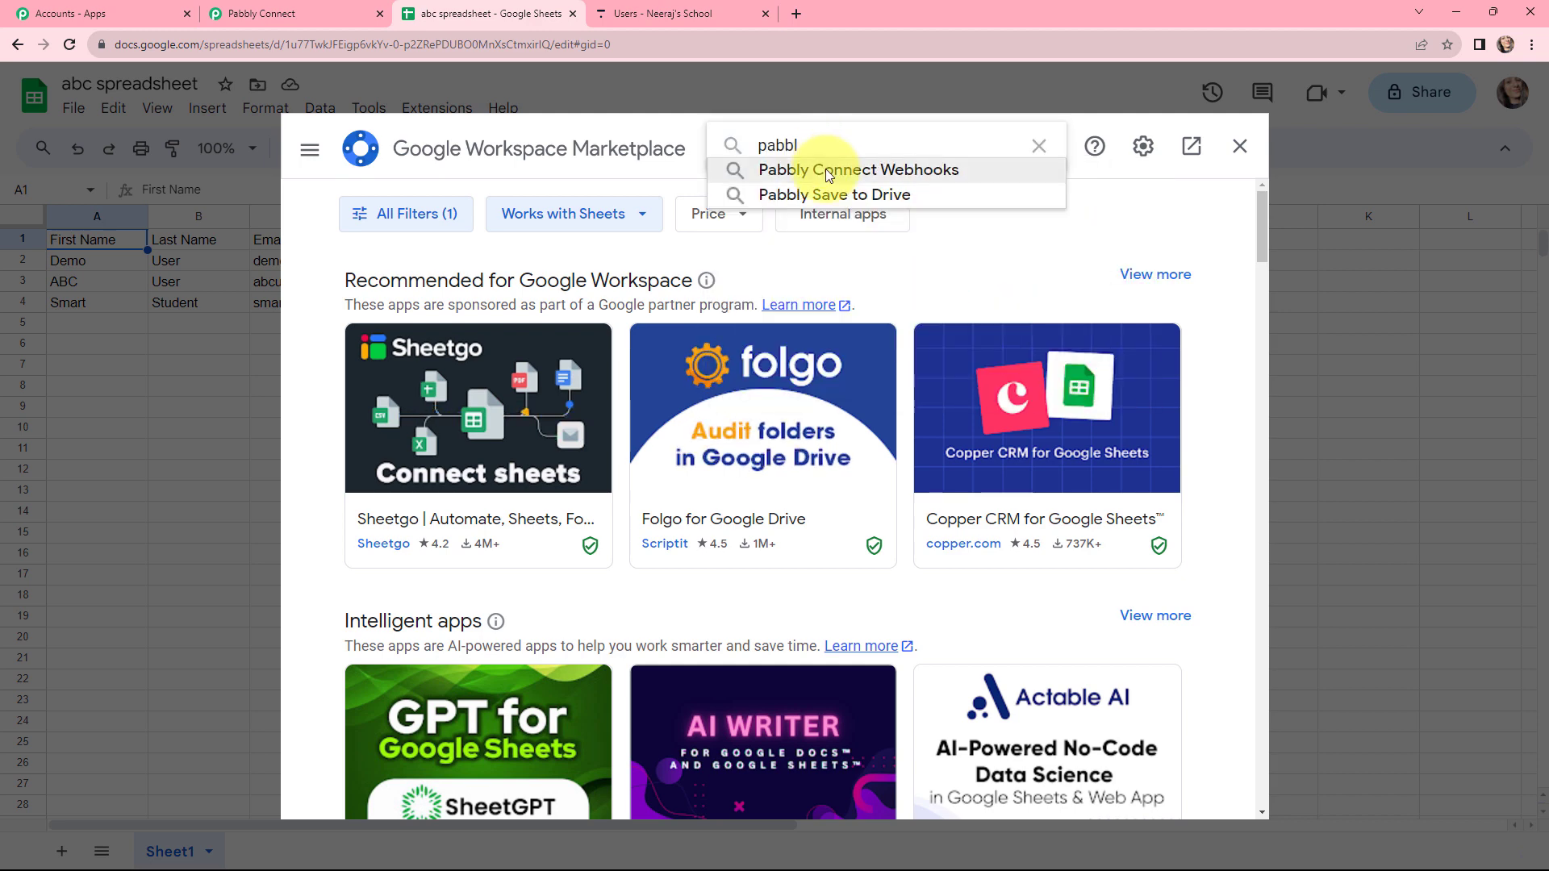
{"action": "left_click", "coordinate": [826, 167]}
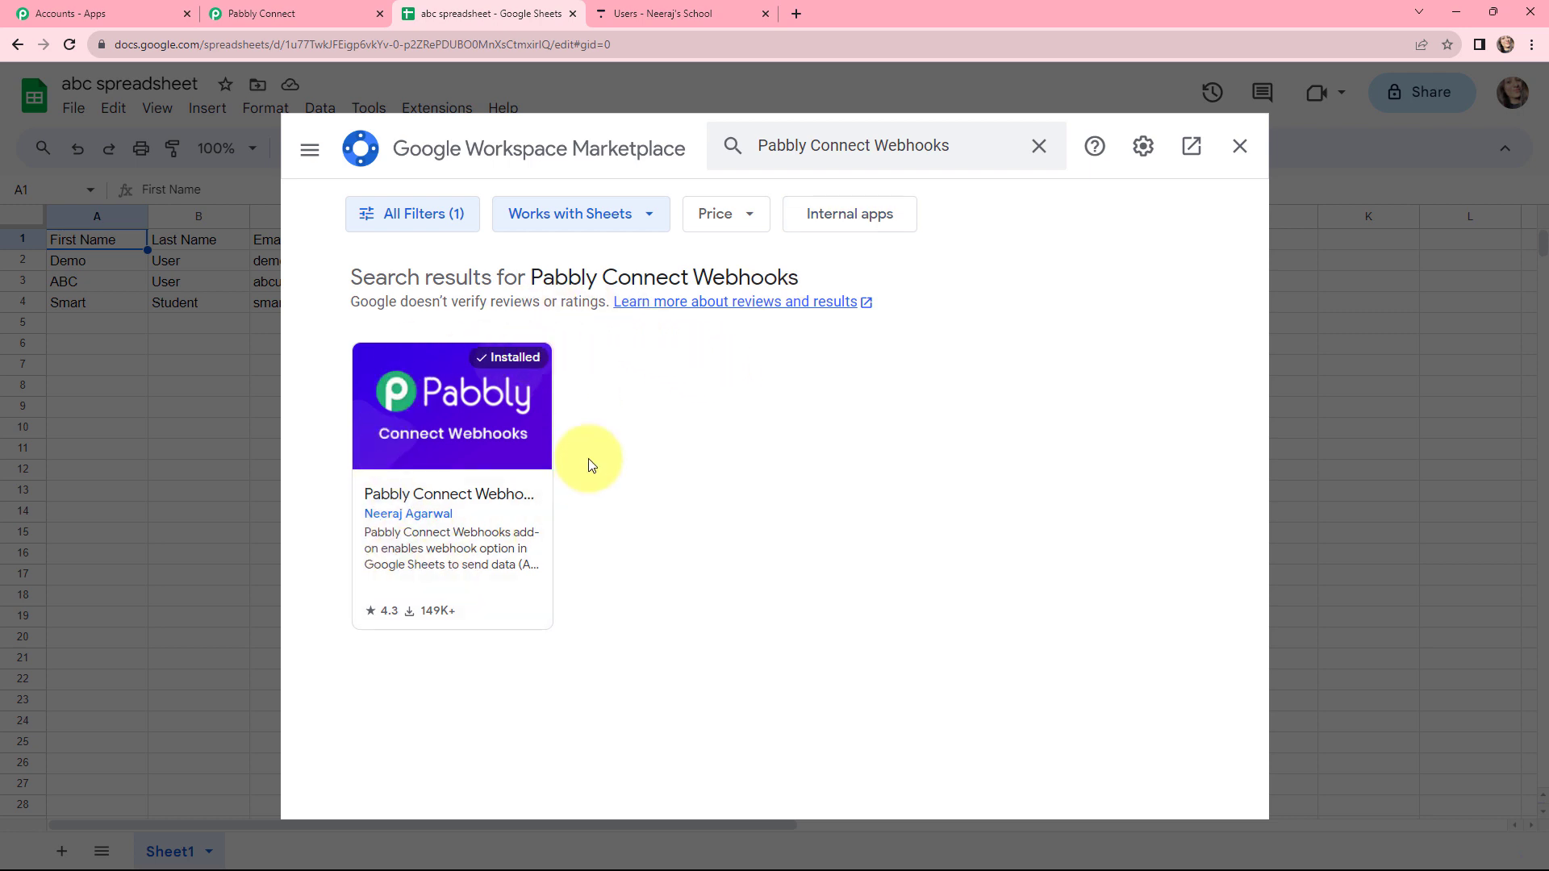
{"action": "left_click", "coordinate": [1240, 148]}
Open the Initial Setup of the Pabbly Connect Webhooks add-on for Sheet1
{"action": "left_click", "coordinate": [460, 119]}
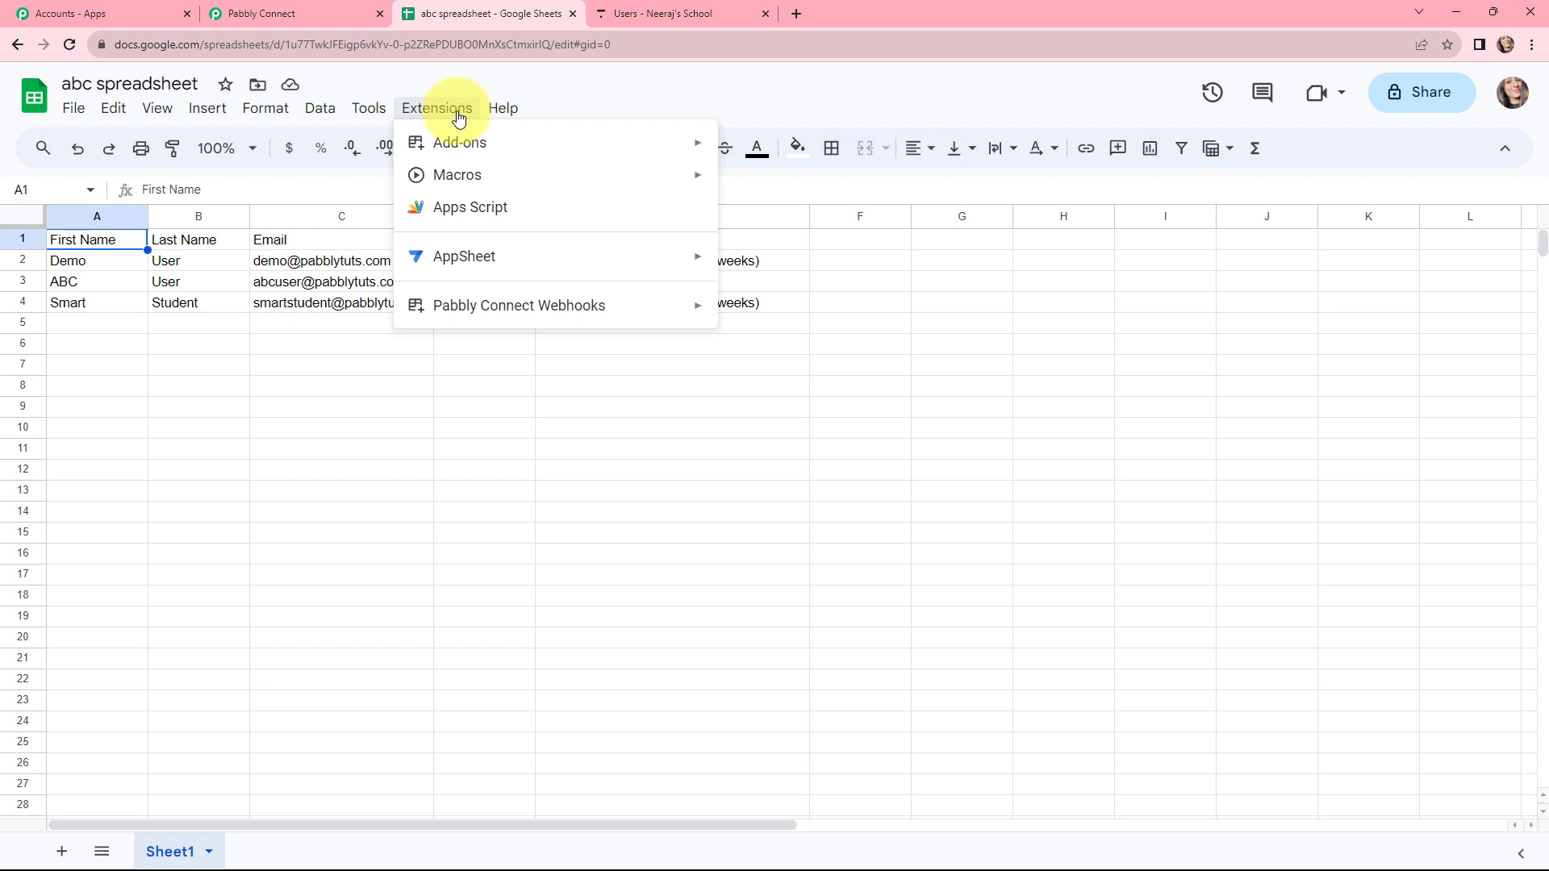
{"action": "mouse_move", "coordinate": [439, 305]}
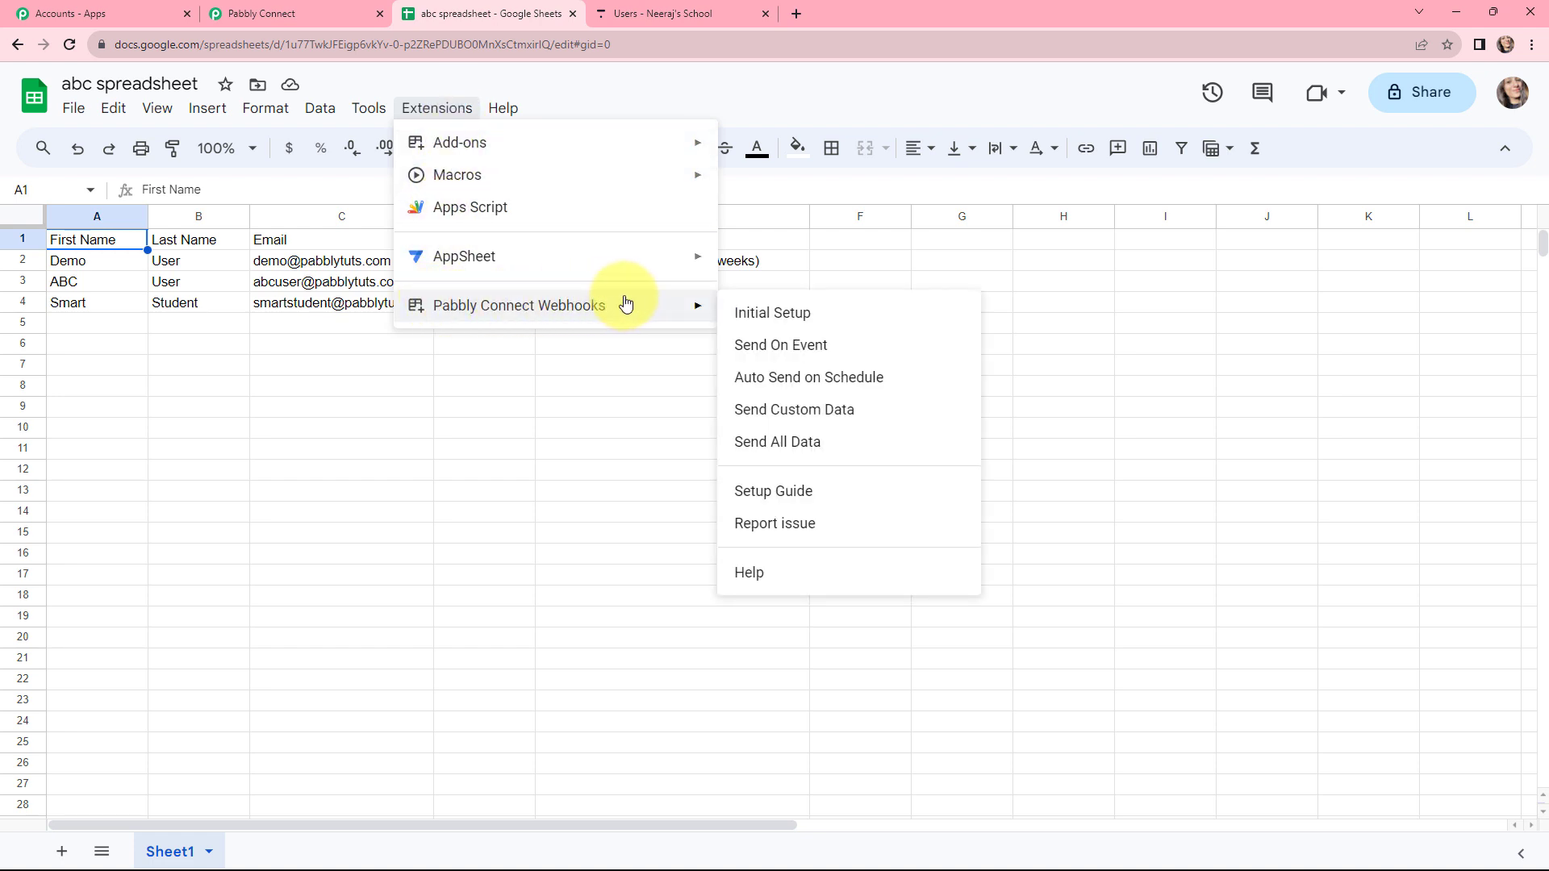
{"action": "left_click", "coordinate": [768, 311]}
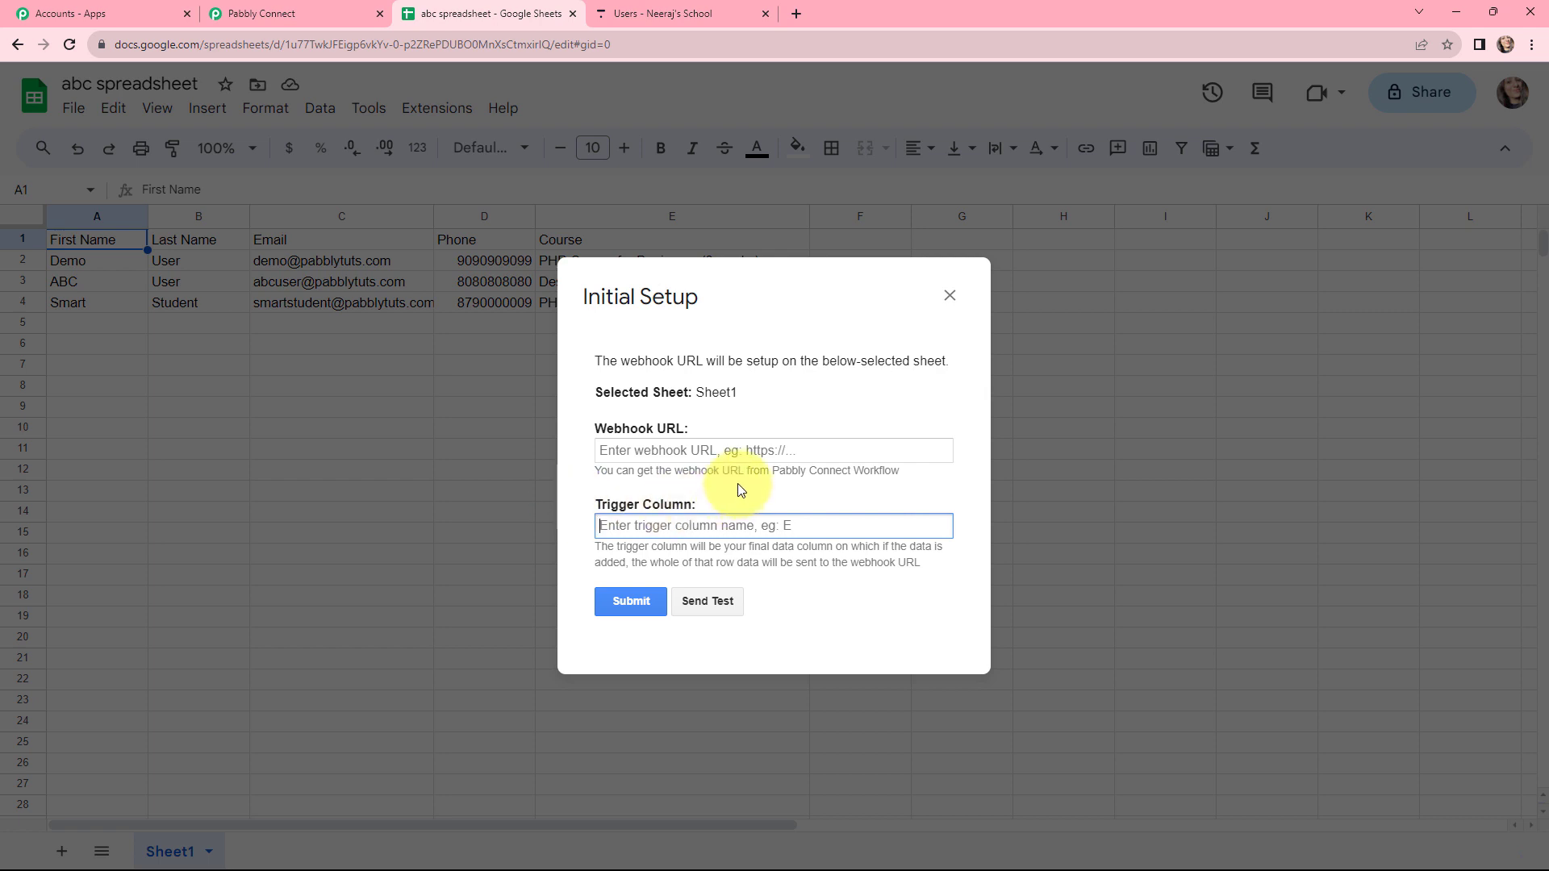
{"action": "left_click", "coordinate": [698, 452]}
{"action": "left_click", "coordinate": [650, 525]}
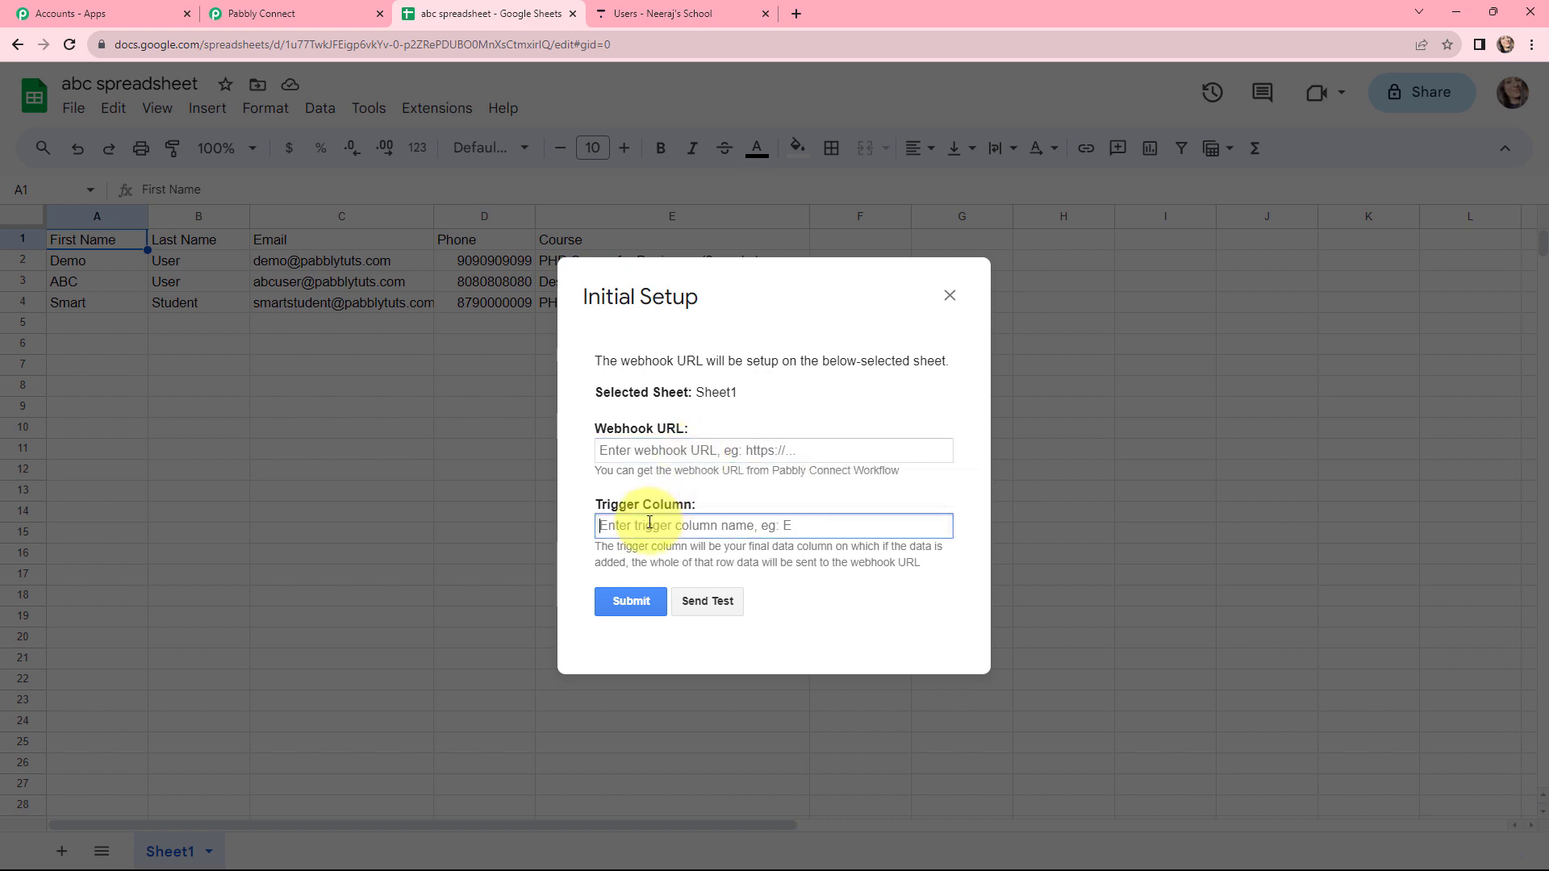
{"action": "left_click", "coordinate": [589, 429]}
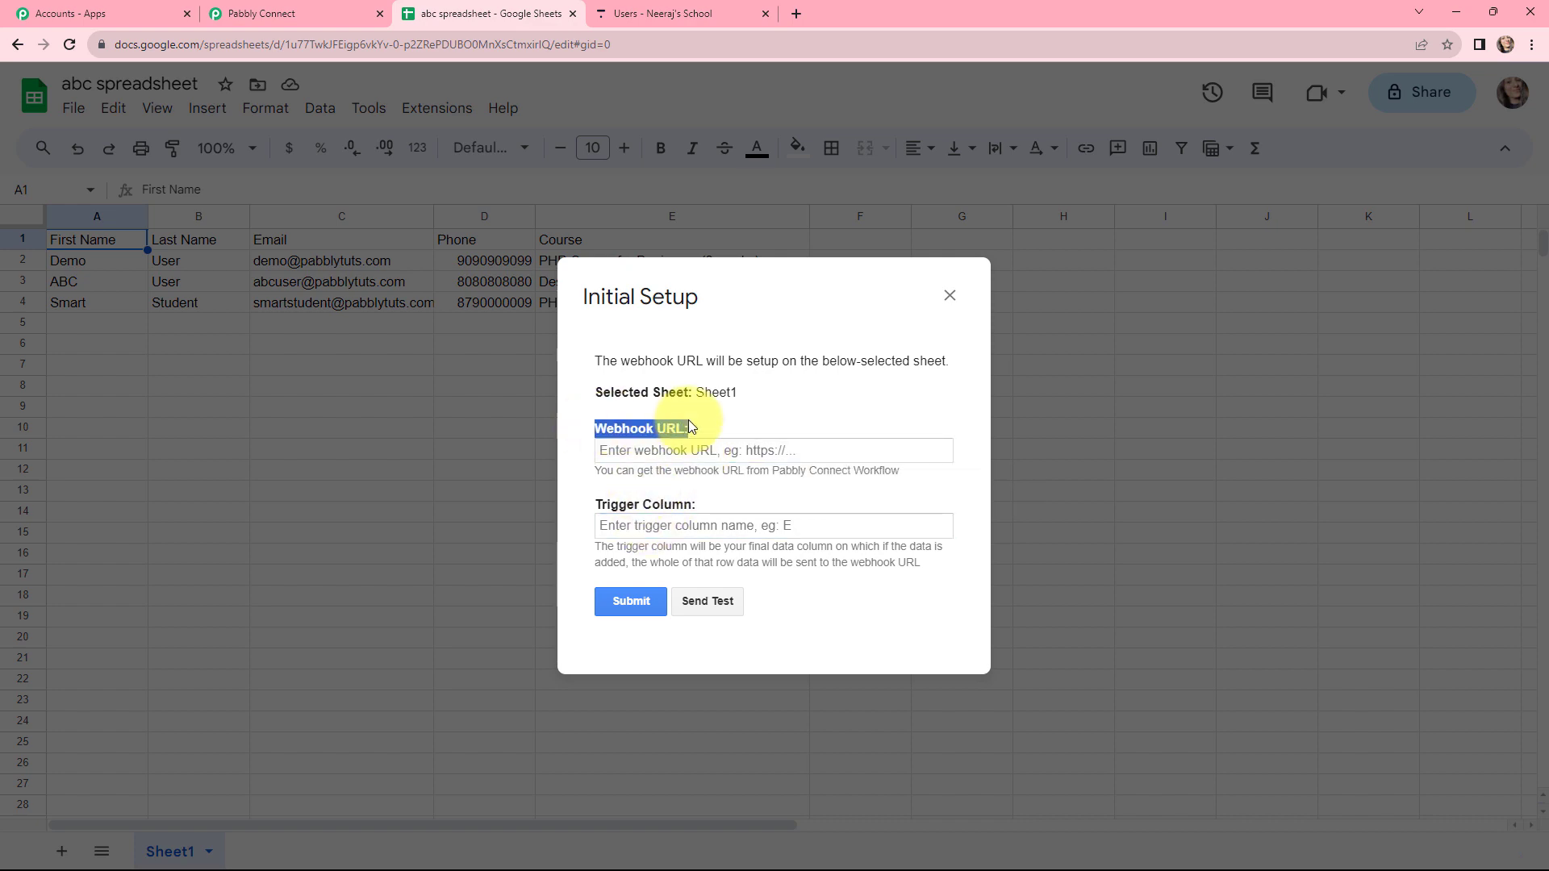
Copy the webhook URL from the Pabbly Connect workflow and paste it into the add-on's initial setup
{"action": "left_click", "coordinate": [309, 10]}
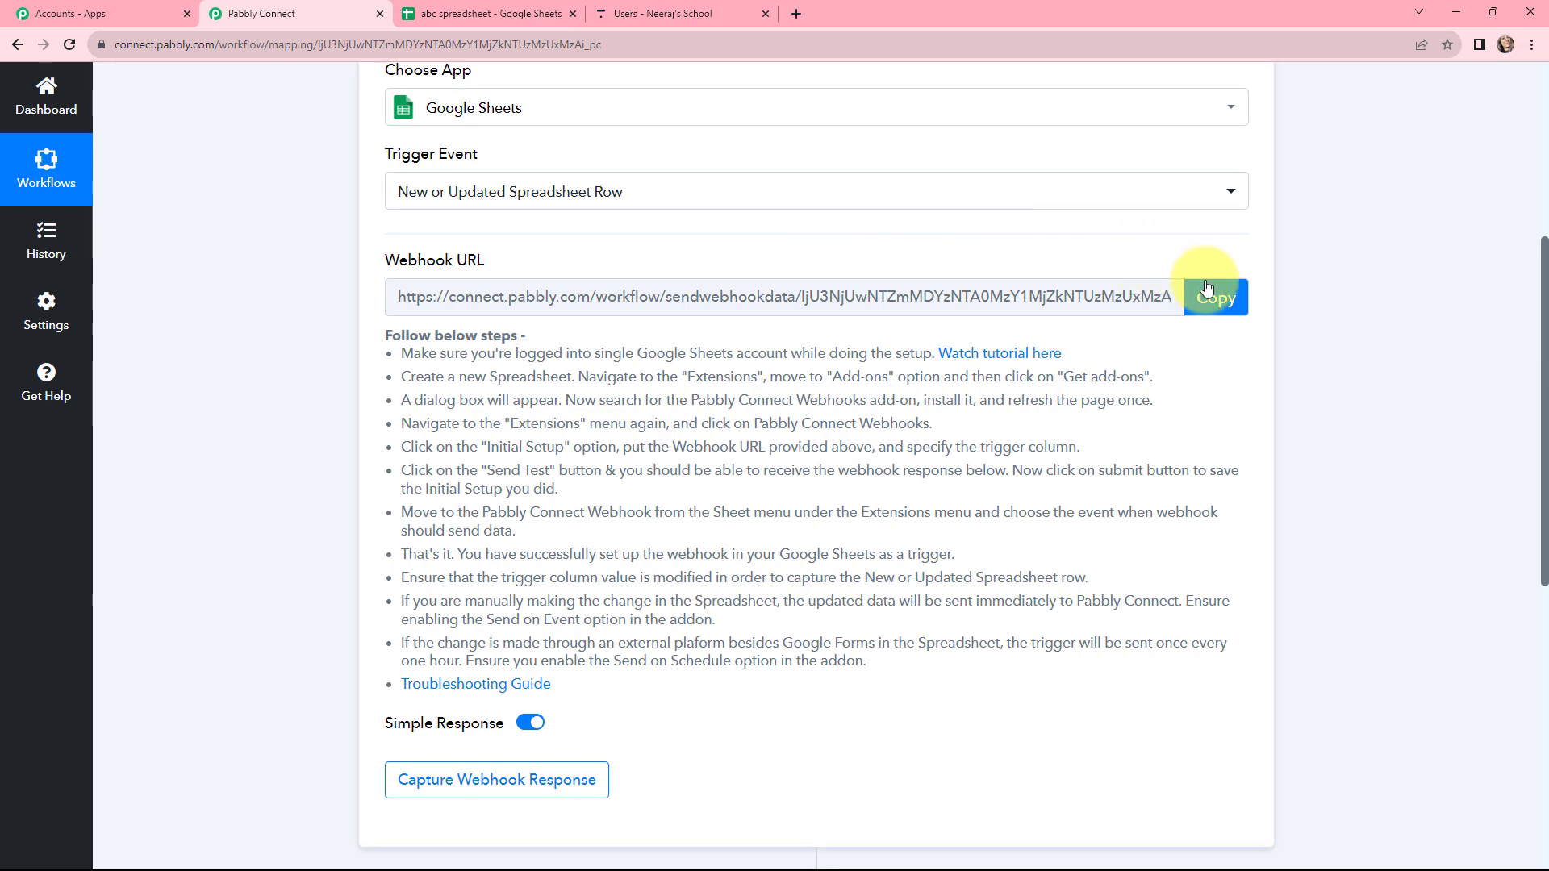
{"action": "left_click", "coordinate": [490, 14]}
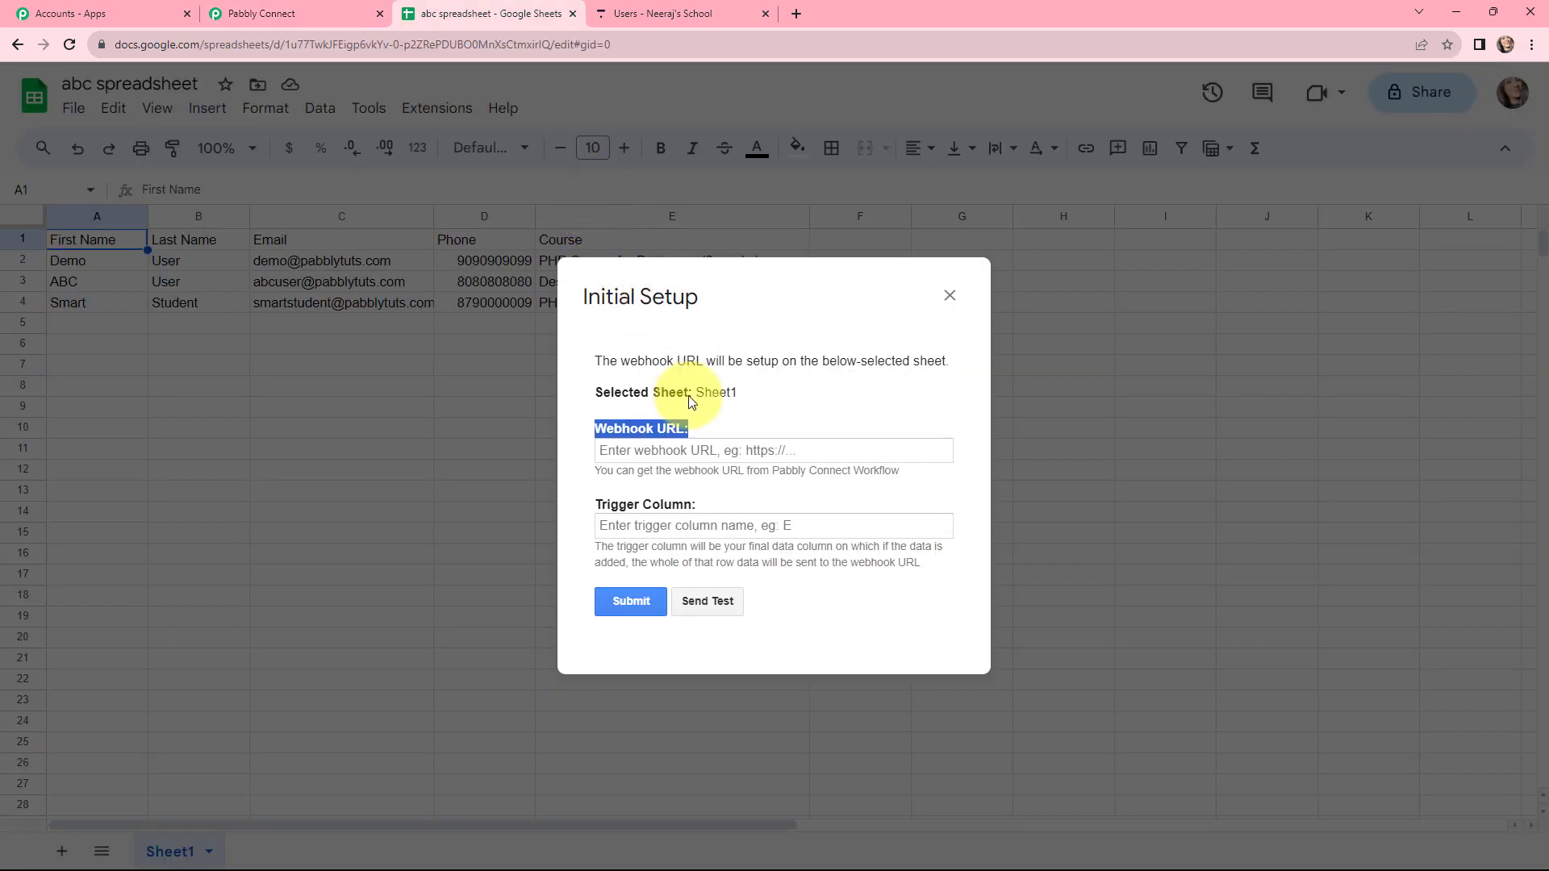
{"action": "left_click", "coordinate": [702, 439]}
{"action": "left_click", "coordinate": [704, 448]}
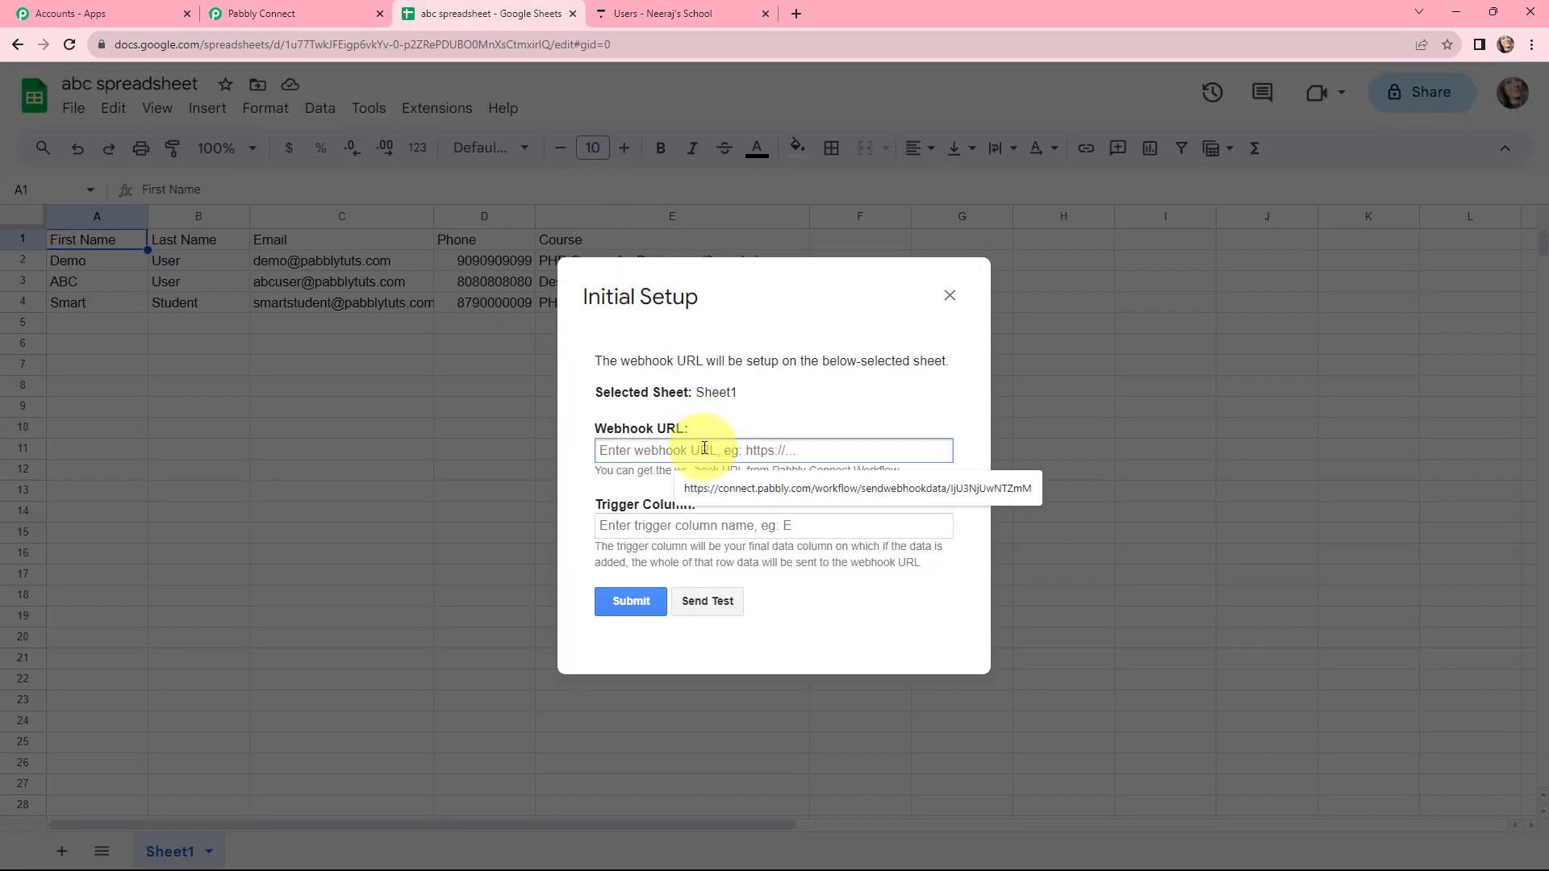
{"action": "key", "text": "ctrl+v"}
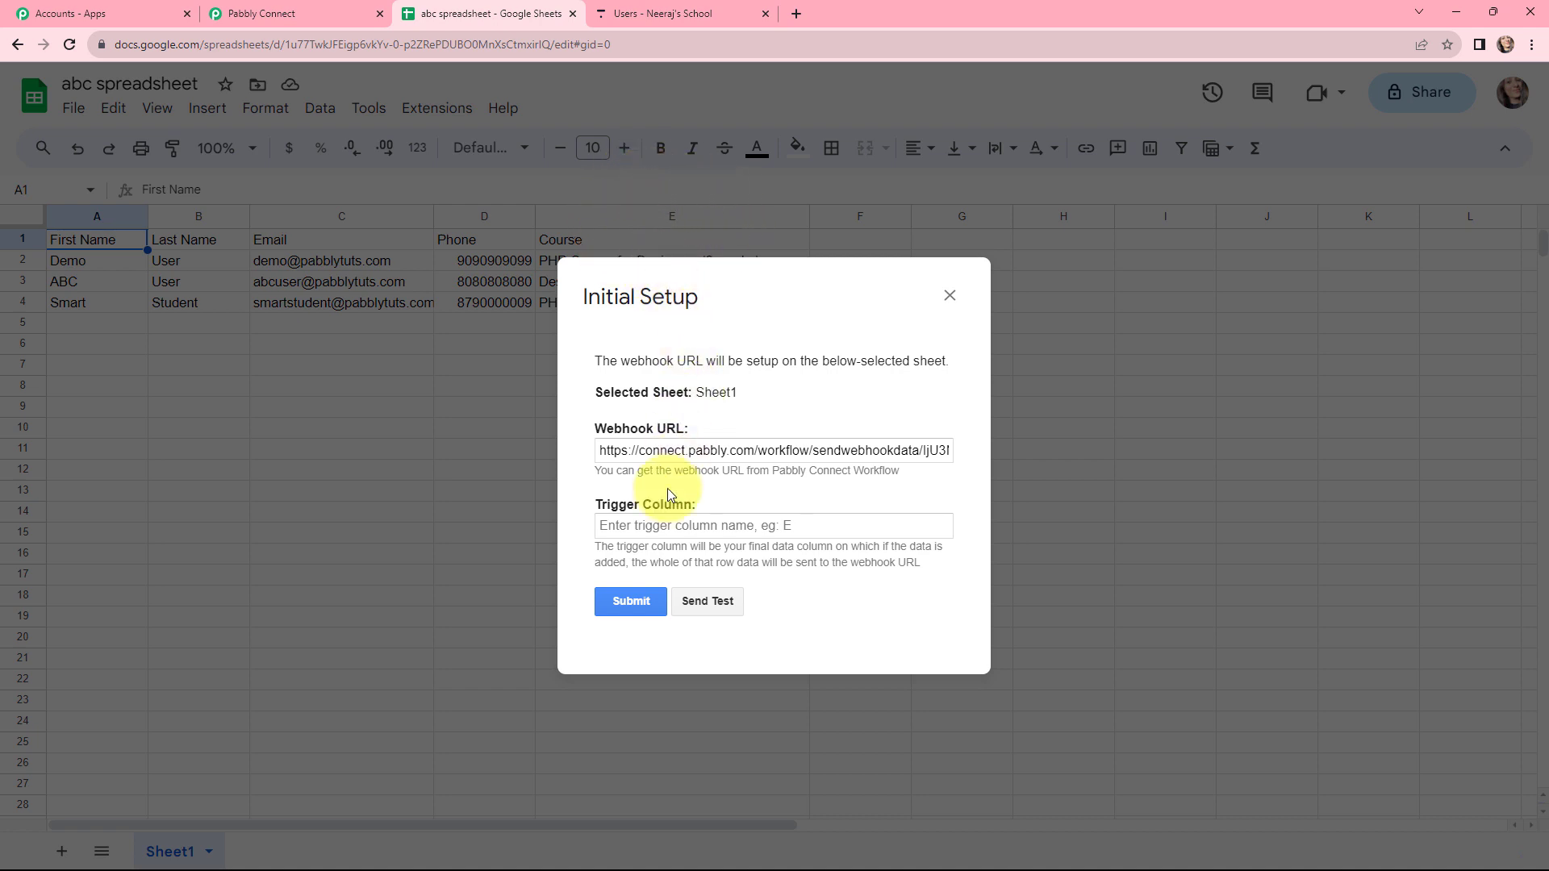
Set the trigger column to E, submit the initial setup and close it
{"action": "left_click", "coordinate": [665, 524]}
{"action": "key", "text": "Caps_Lock"}
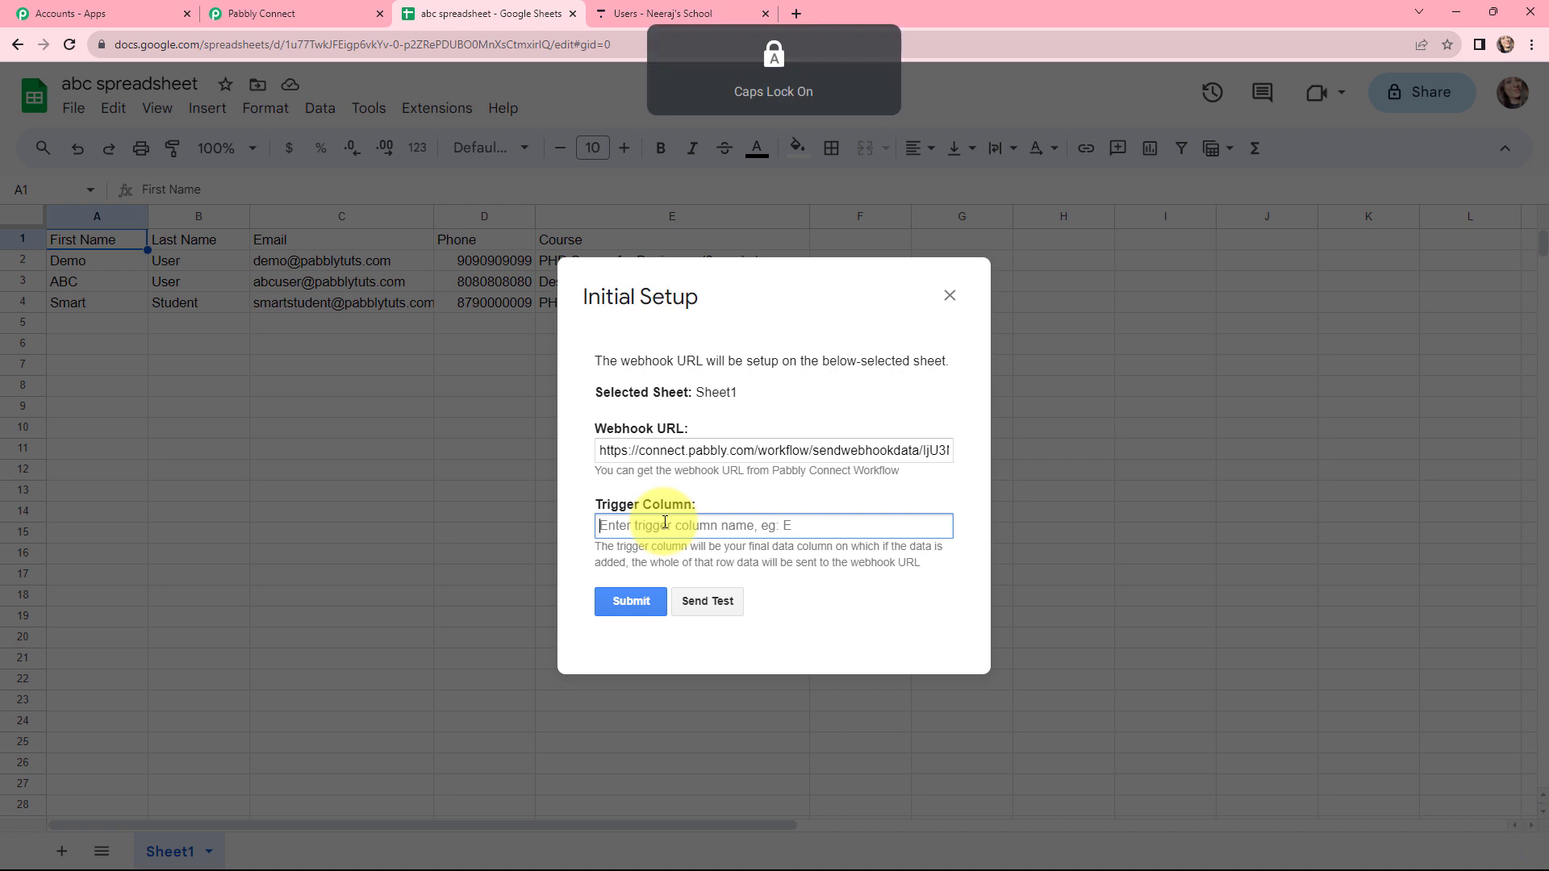
{"action": "type", "text": "E"}
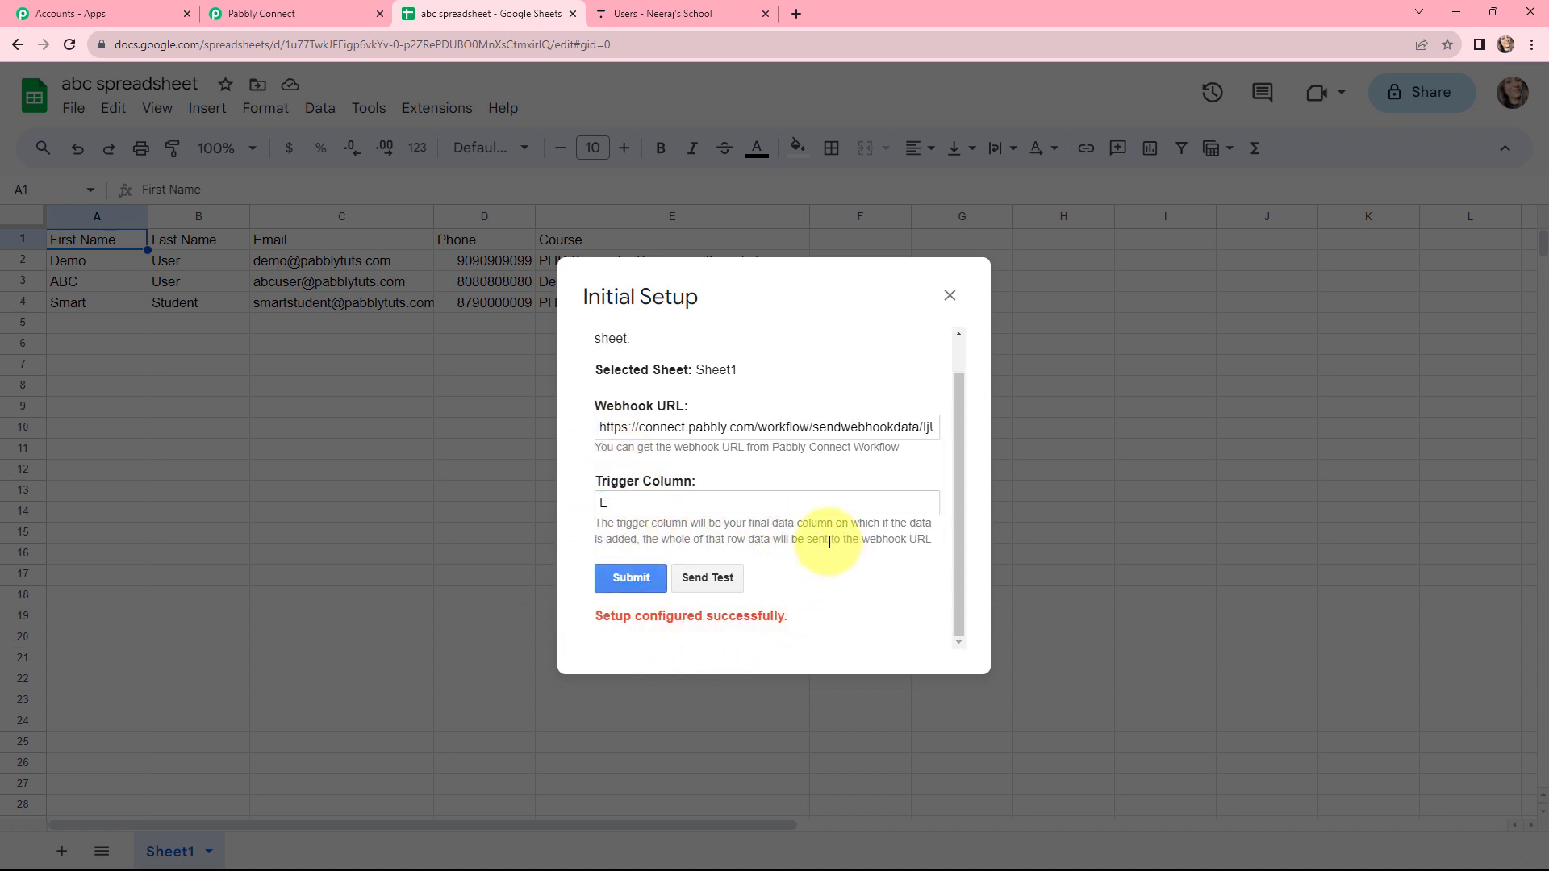
{"action": "left_click", "coordinate": [951, 297]}
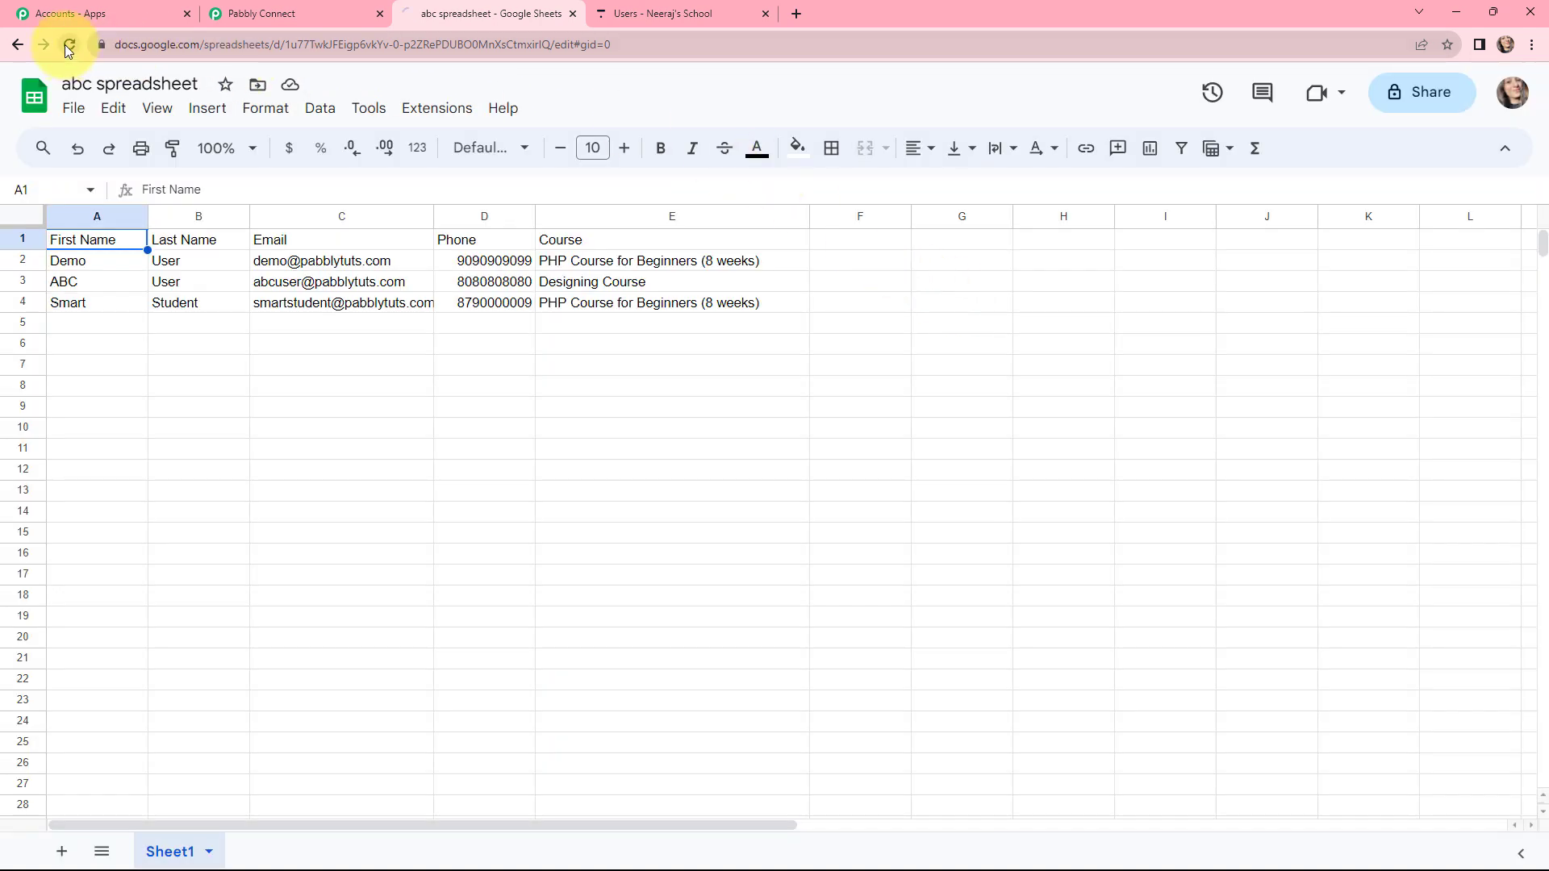
Turn on Send On Event in the Pabbly Connect Webhooks add-on of the abc spreadsheet
{"action": "left_click", "coordinate": [440, 108]}
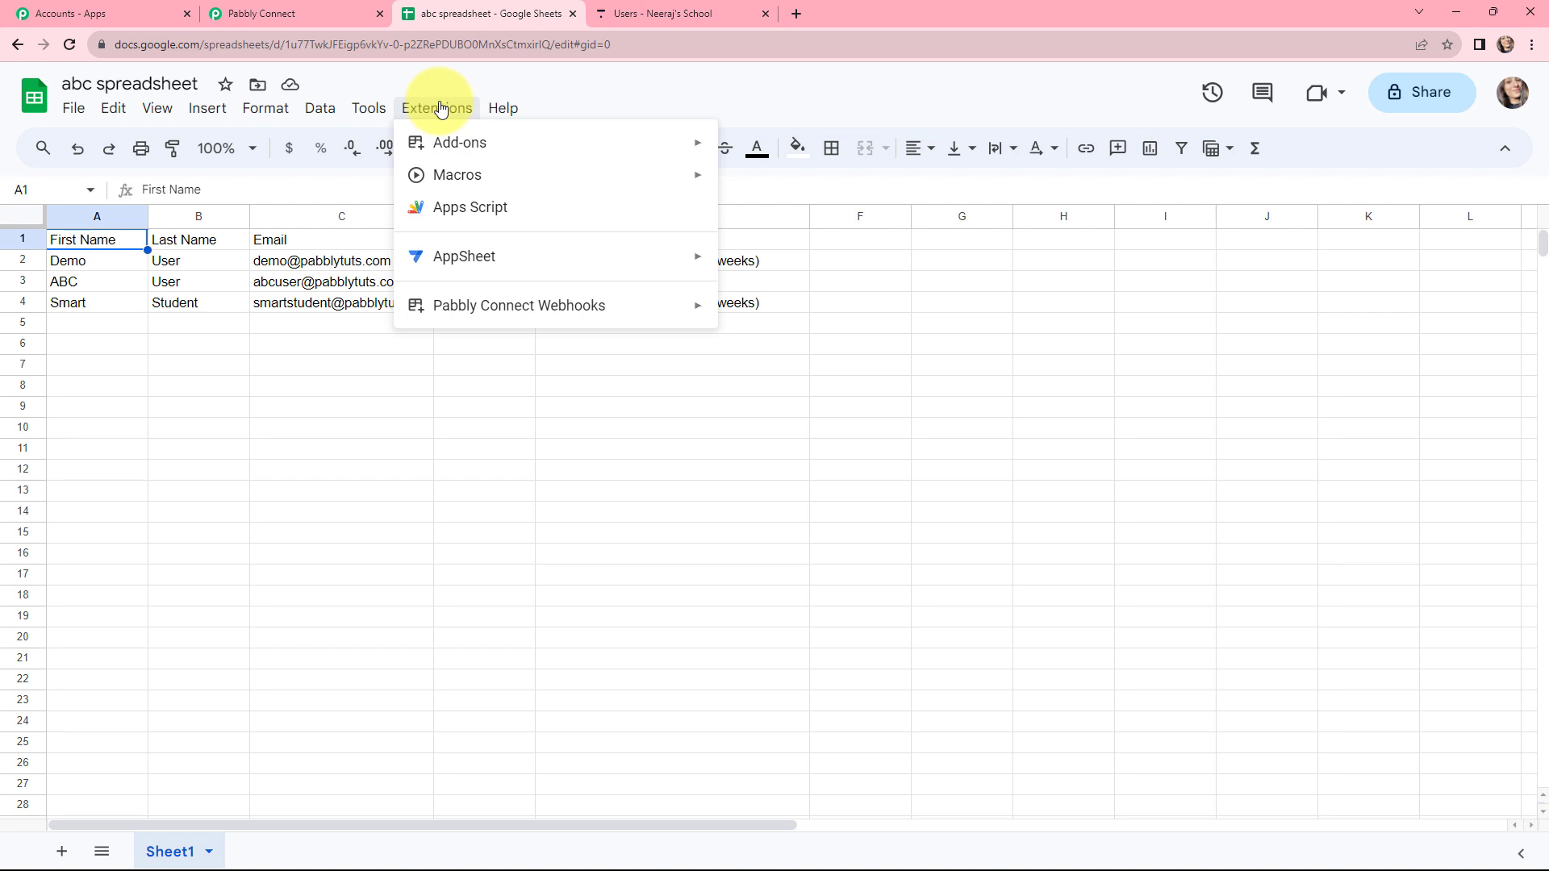
{"action": "mouse_move", "coordinate": [450, 305]}
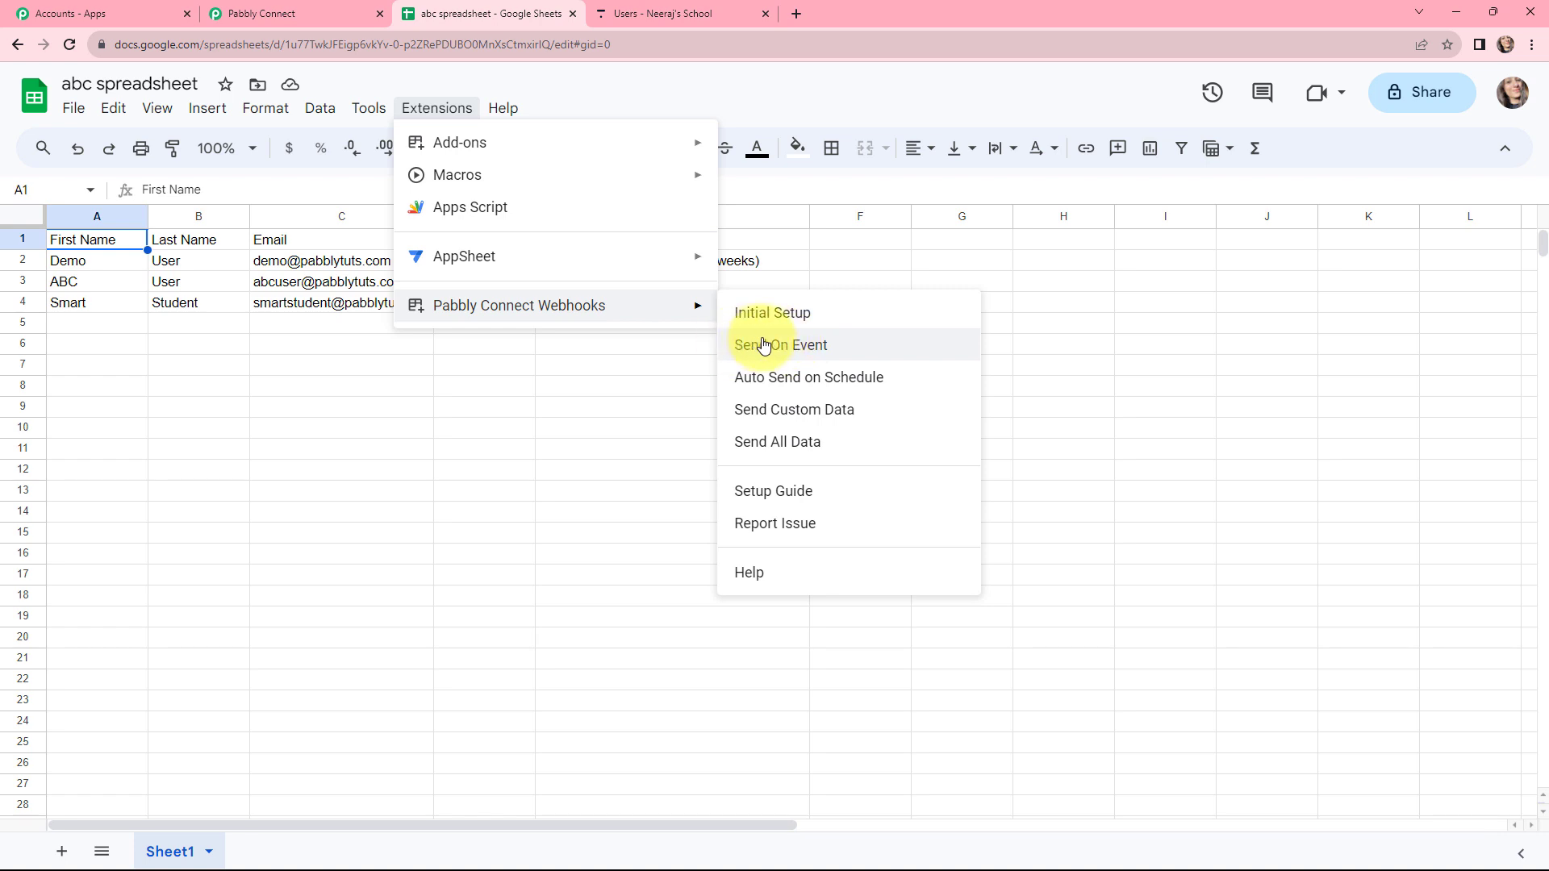
{"action": "left_click", "coordinate": [787, 345]}
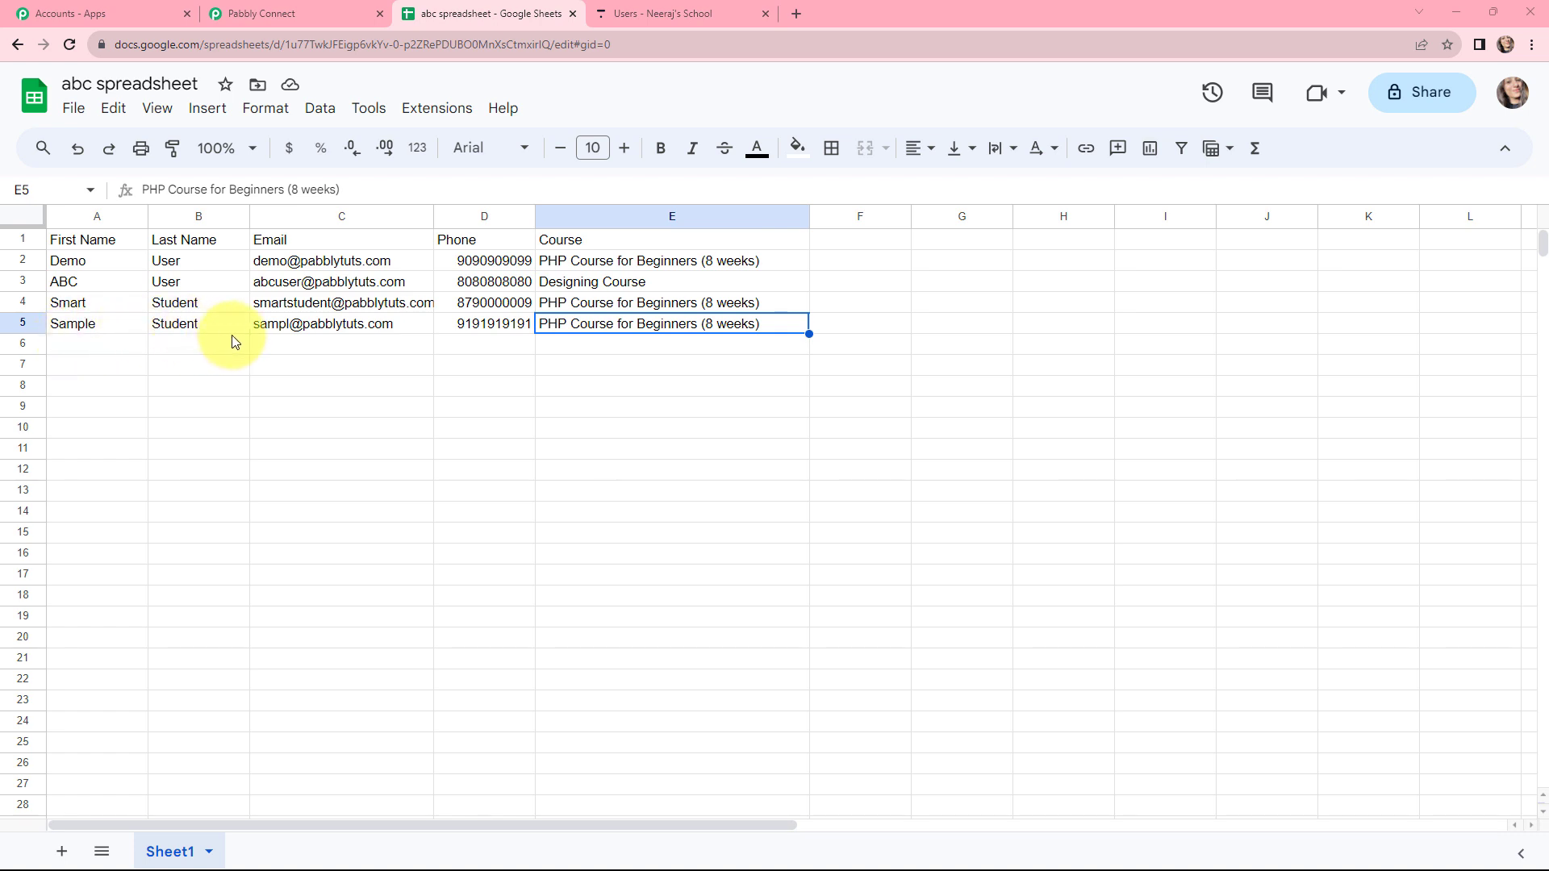
Switch to the Pabbly Connect workflow and review the trigger's captured webhook response, from the trigger column and spreadsheet details to the course
{"action": "mouse_move", "coordinate": [359, 332]}
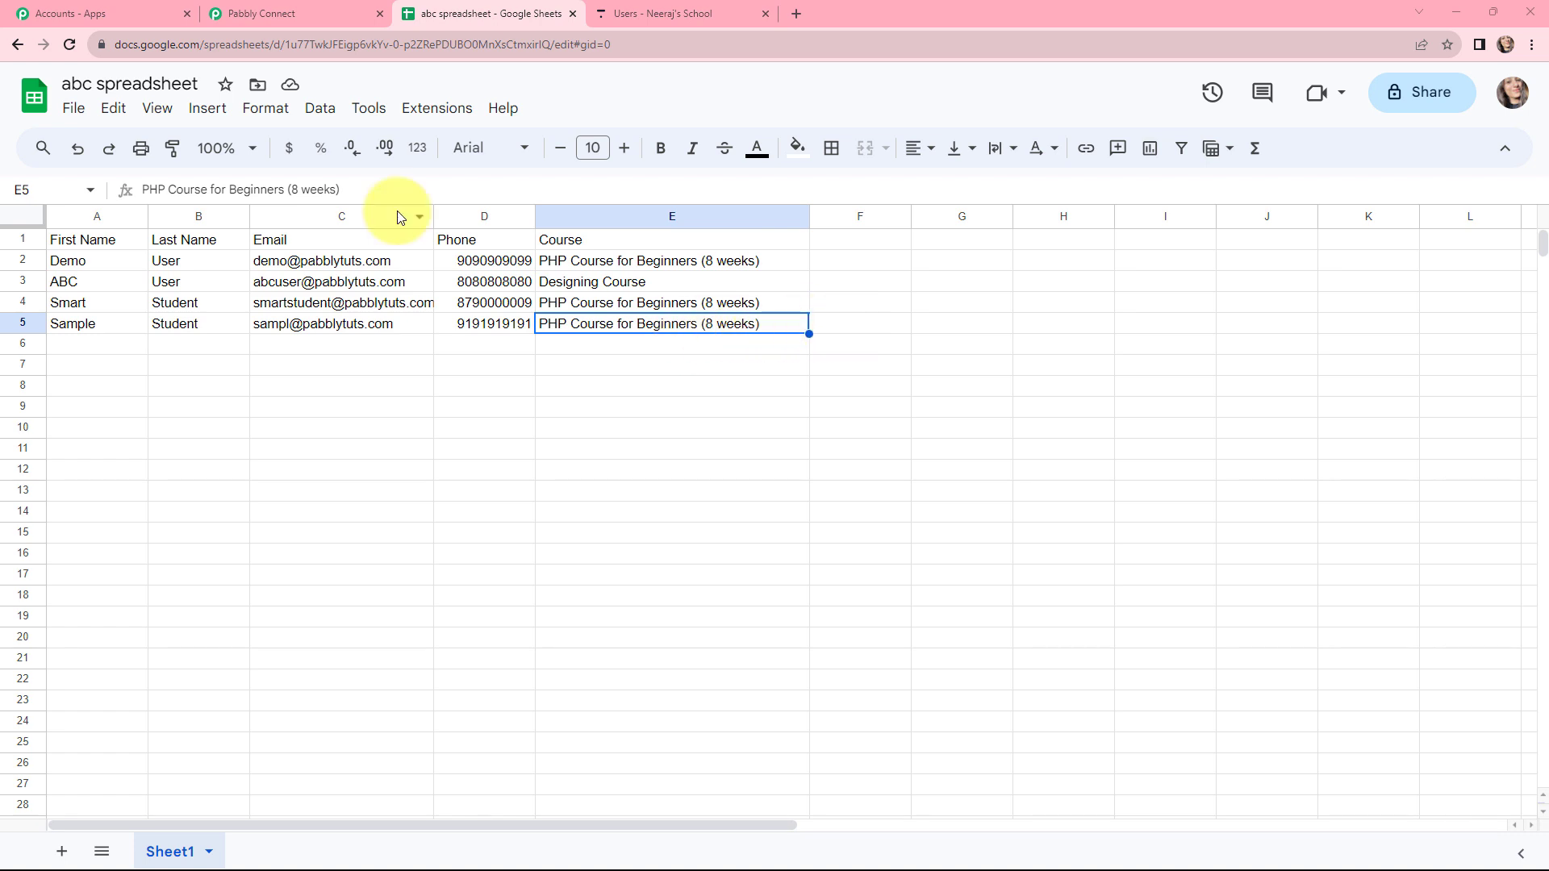
{"action": "left_click", "coordinate": [274, 14]}
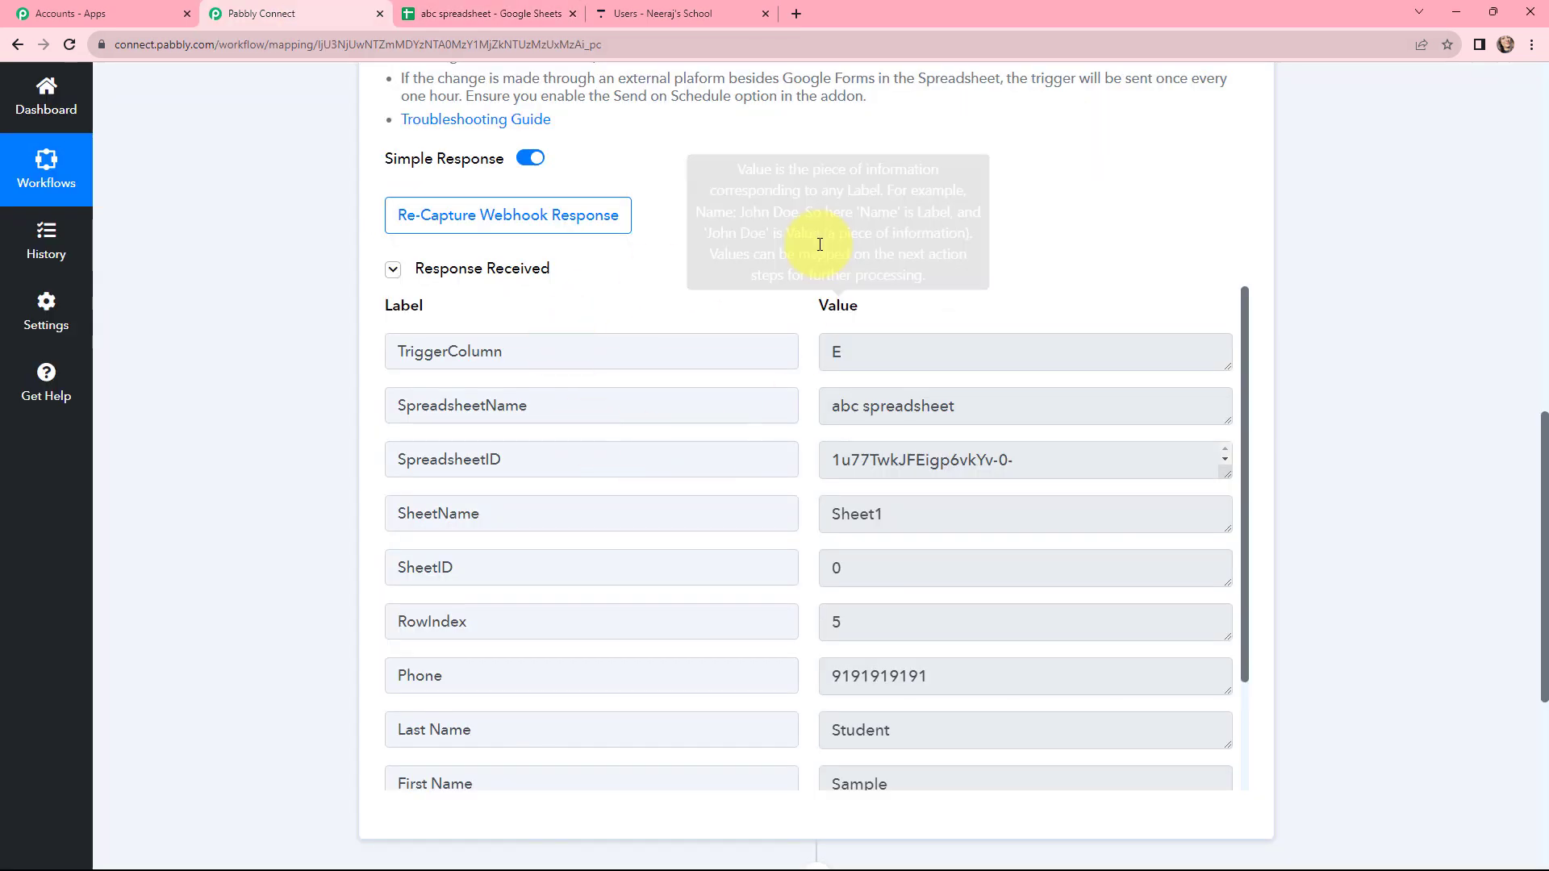
{"action": "left_click", "coordinate": [884, 352]}
{"action": "double_click", "coordinate": [836, 353]}
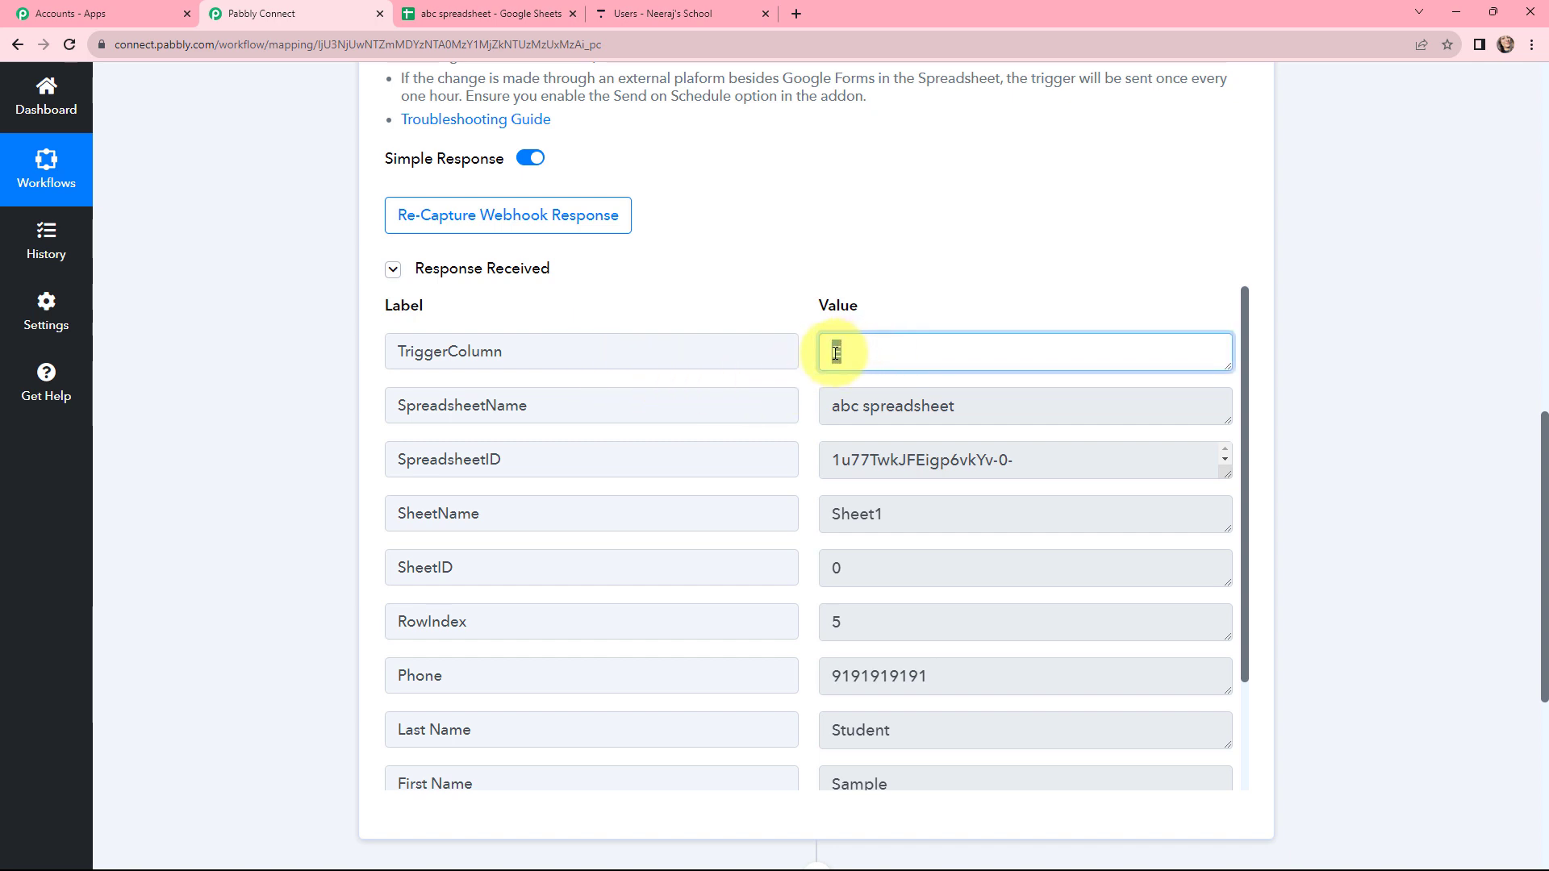
{"action": "left_click_drag", "start_coordinate": [962, 409], "coordinate": [829, 413]}
{"action": "left_click_drag", "start_coordinate": [1017, 460], "coordinate": [836, 478]}
{"action": "left_click_drag", "start_coordinate": [899, 522], "coordinate": [813, 530]}
{"action": "left_click", "coordinate": [813, 526]}
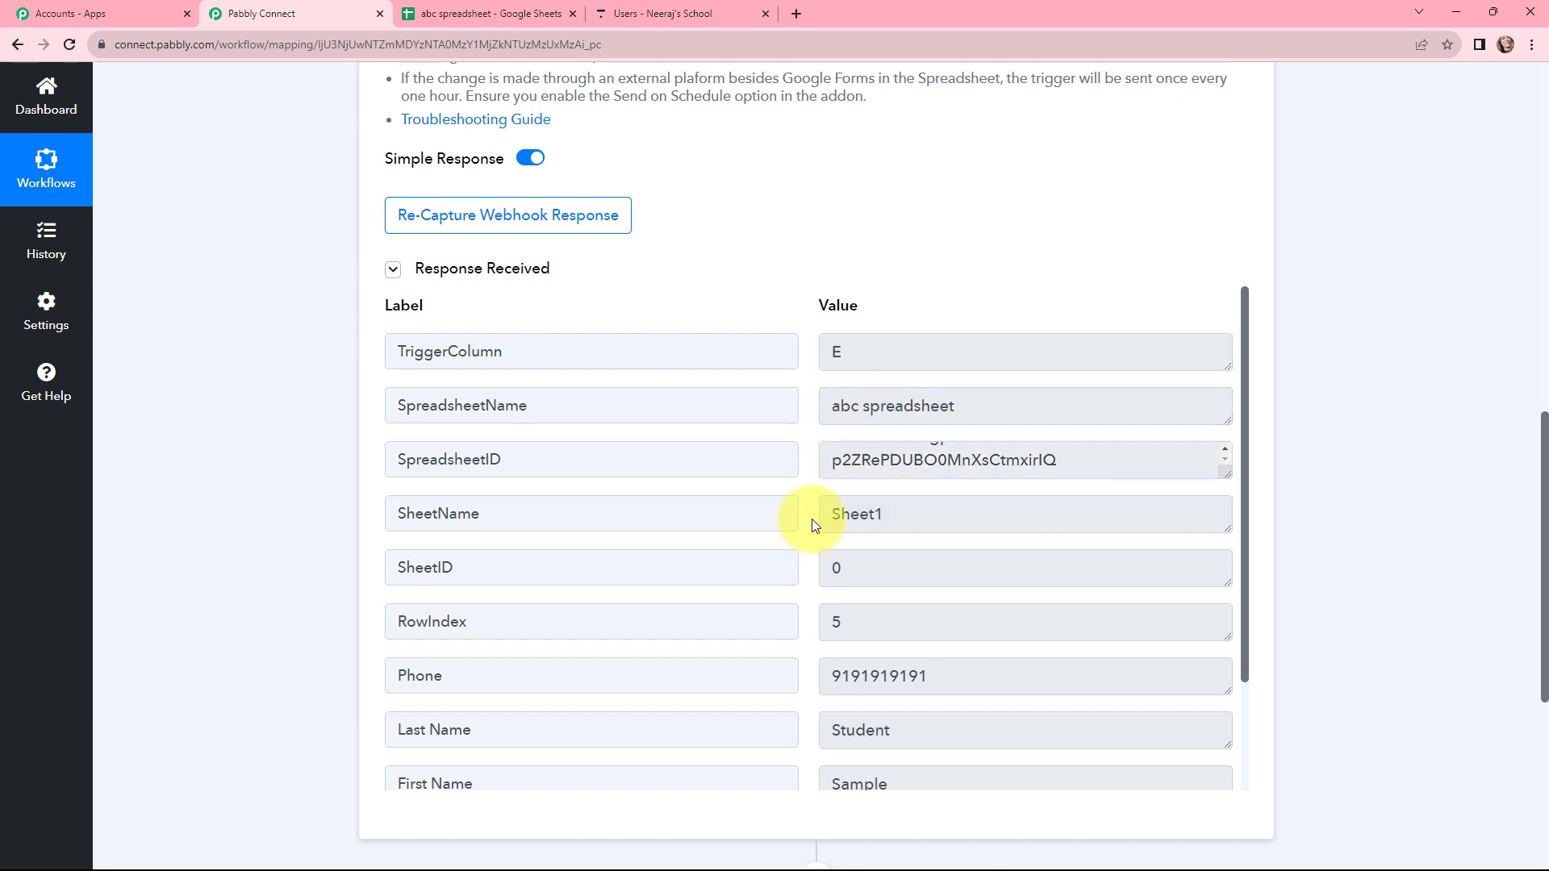
{"action": "scroll", "coordinate": [815, 520], "scroll_direction": "down", "scroll_amount": 2}
{"action": "scroll", "coordinate": [820, 489], "scroll_direction": "down", "scroll_amount": 2}
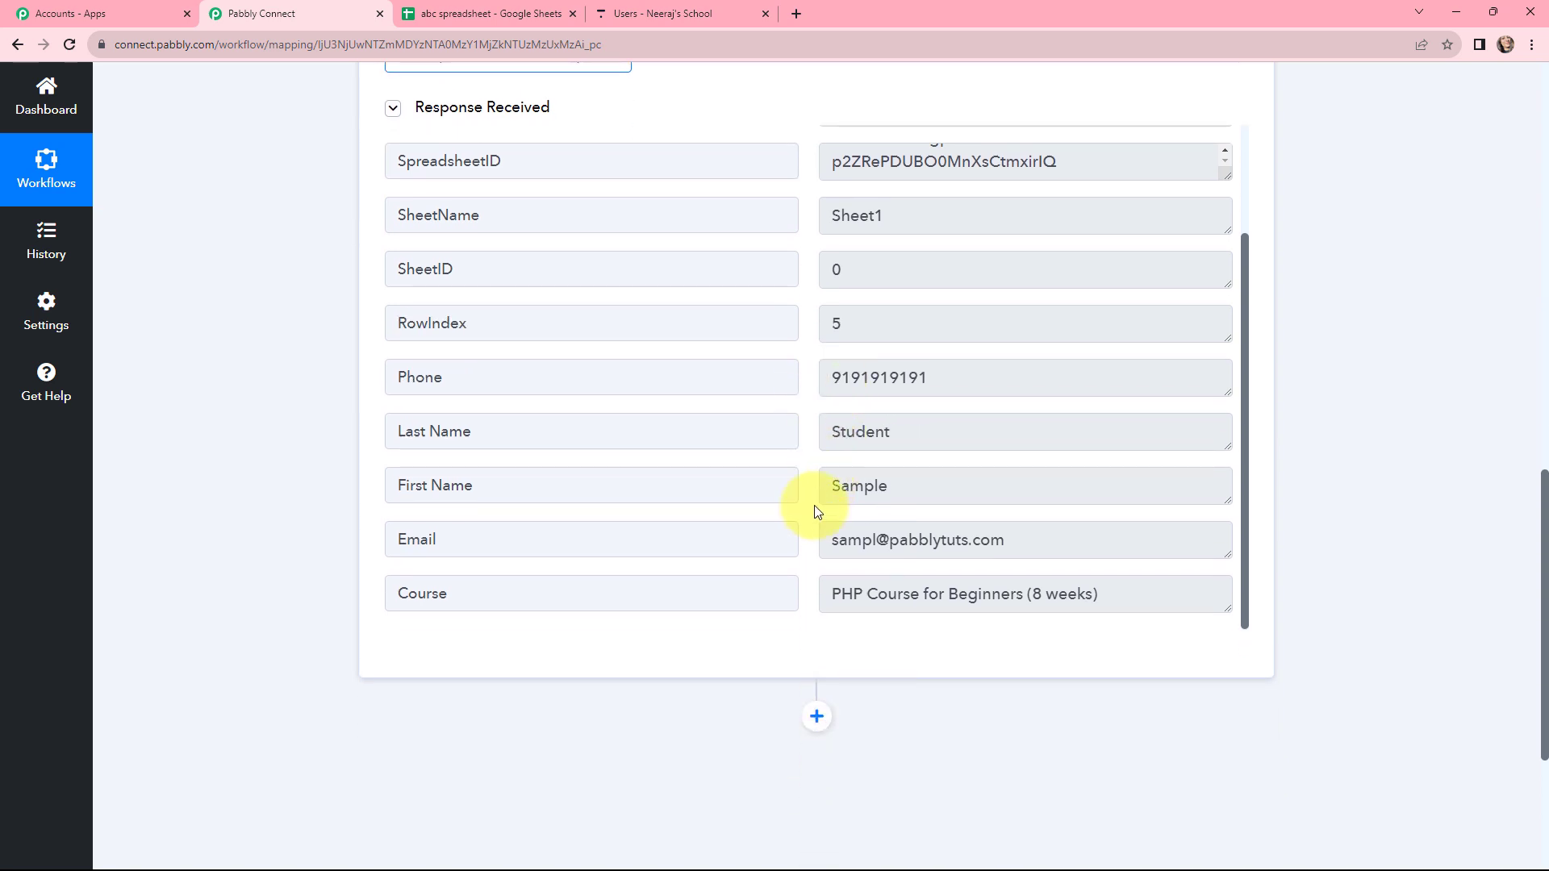
{"action": "left_click_drag", "start_coordinate": [827, 585], "coordinate": [1122, 586]}
{"action": "left_click", "coordinate": [1114, 586]}
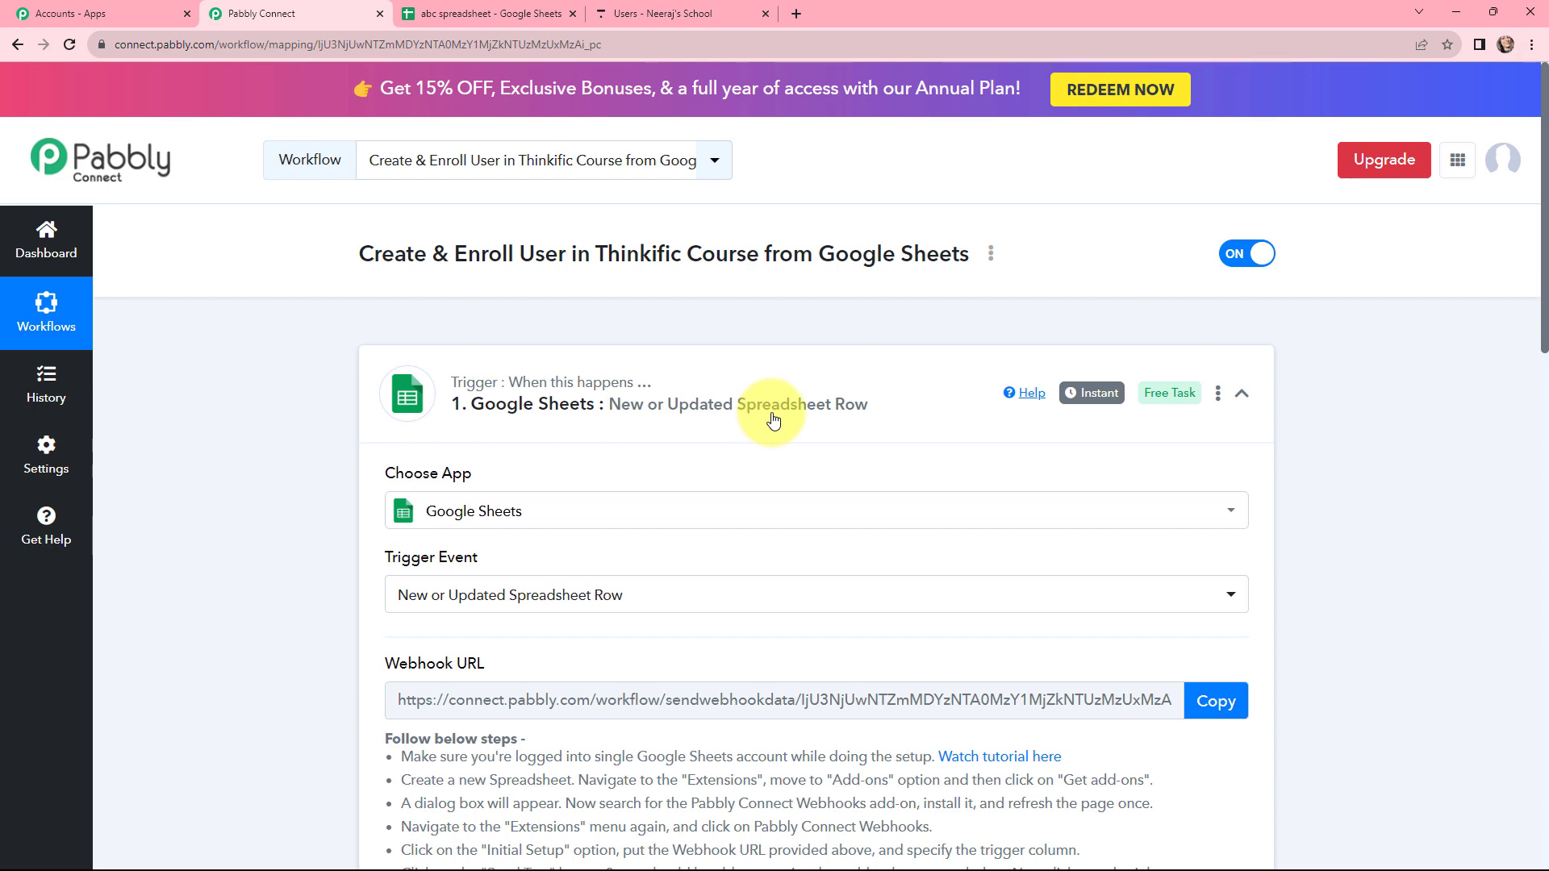
Check the newest row in the abc spreadsheet and find PHP Course for Beginners (8 Weeks) among the Thinkific courses
{"action": "key", "text": "ctrl+Tab"}
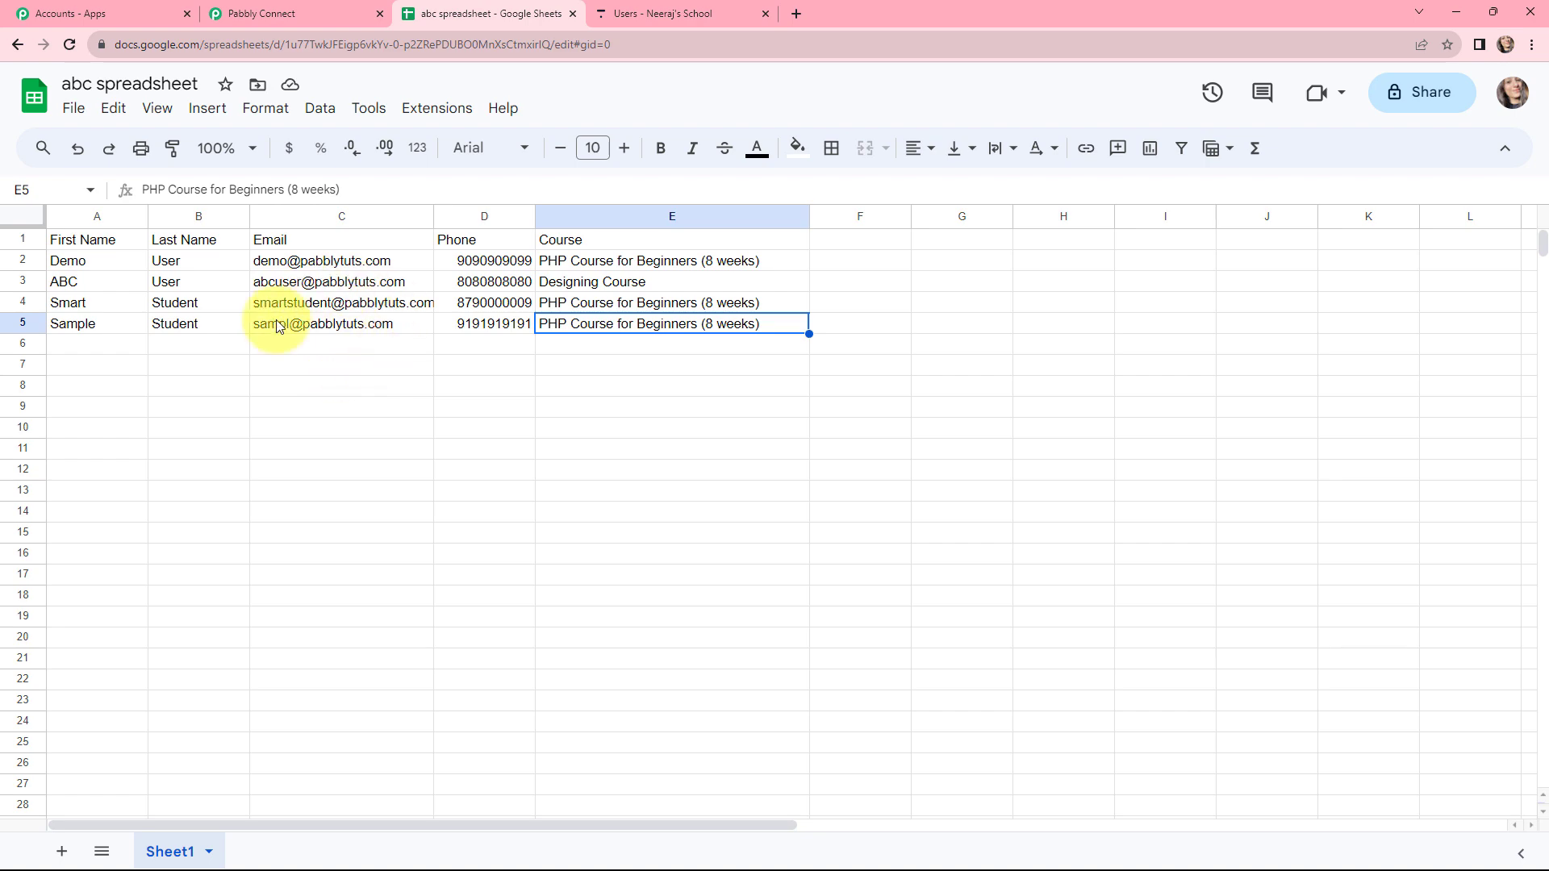
{"action": "key", "text": "ctrl+shift+Tab"}
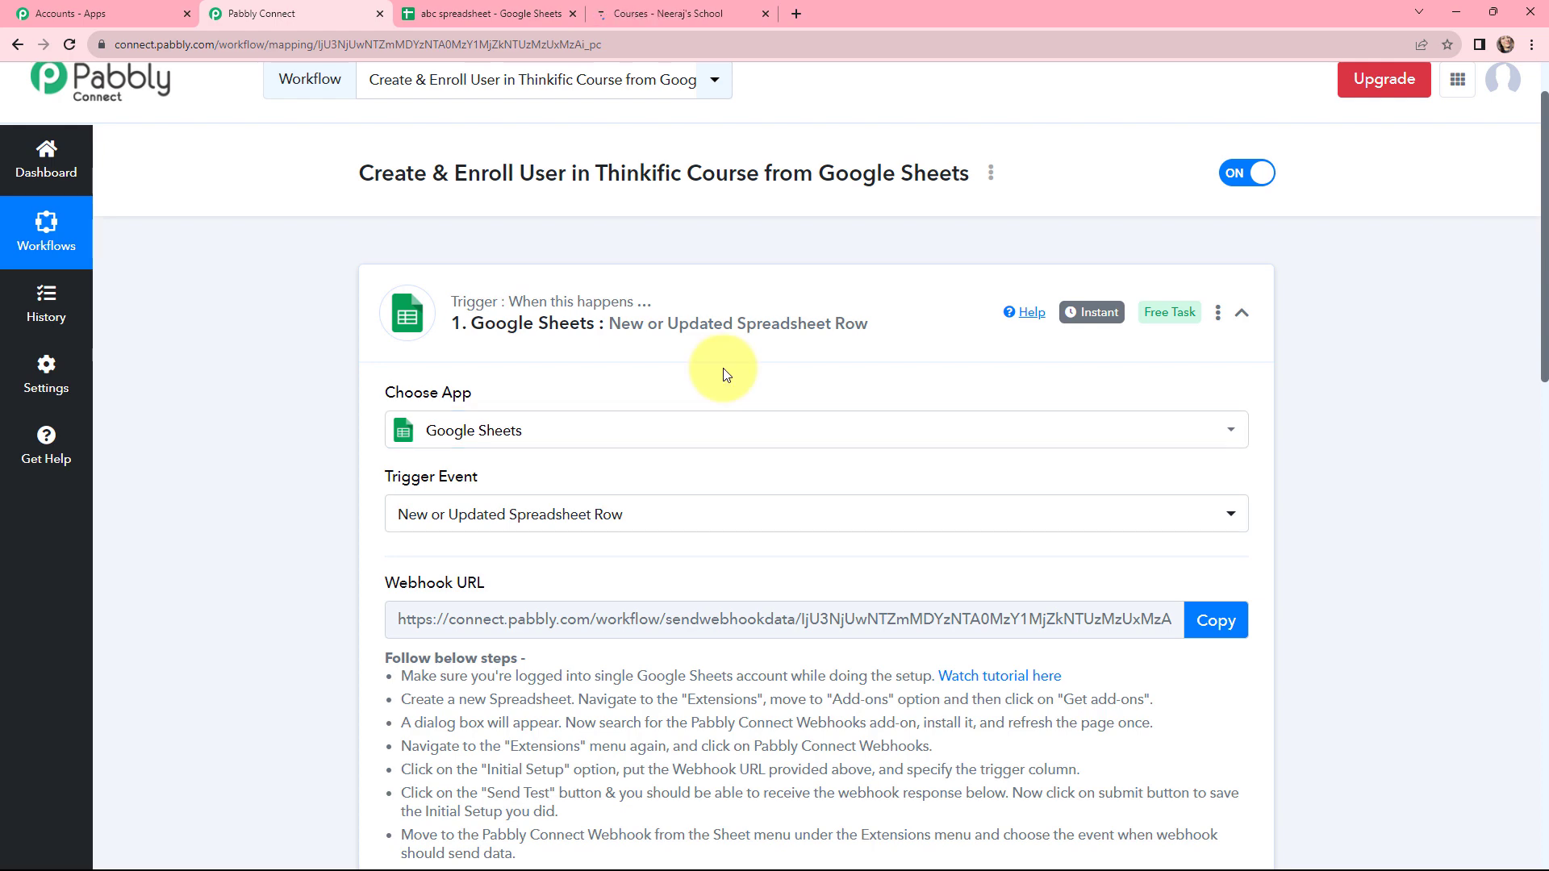
{"action": "left_click", "coordinate": [645, 8]}
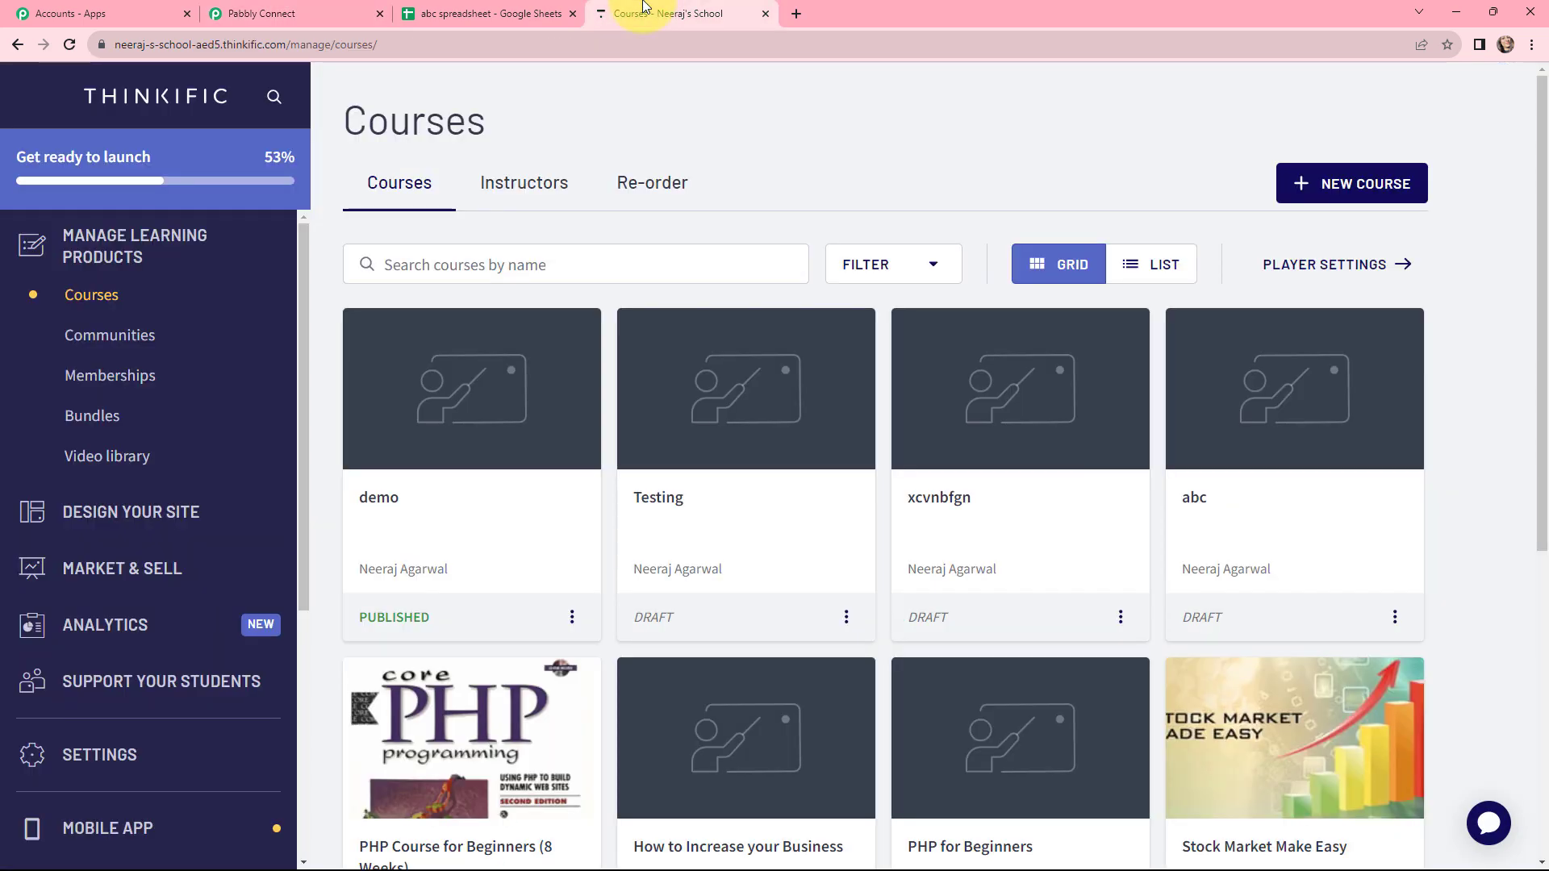
{"action": "scroll", "coordinate": [597, 323], "scroll_direction": "down", "scroll_amount": 4}
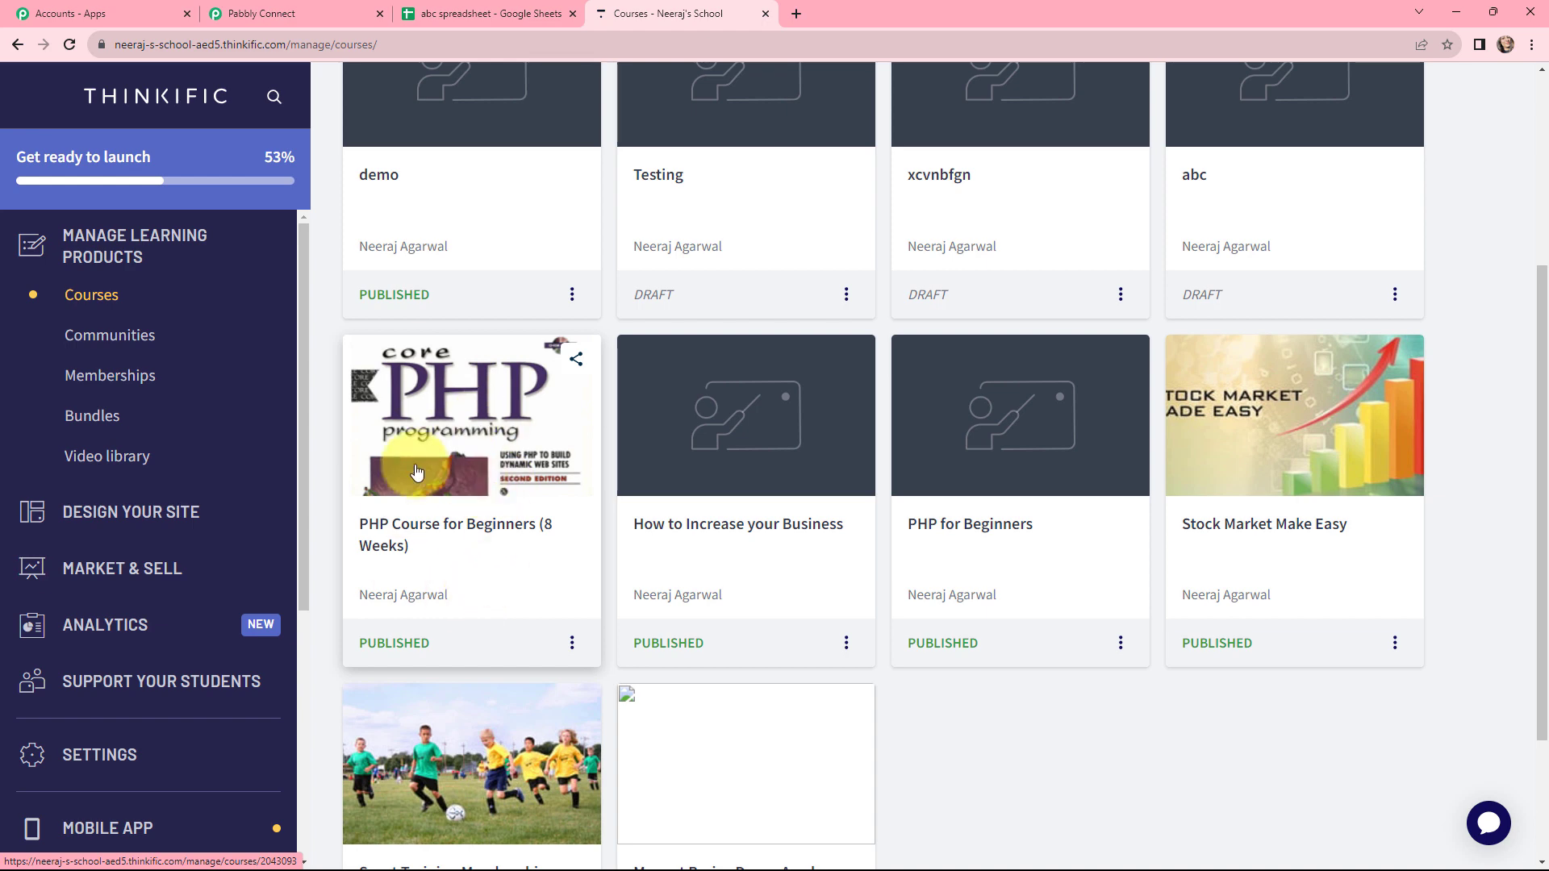
{"action": "scroll", "coordinate": [409, 526], "scroll_direction": "down", "scroll_amount": 1}
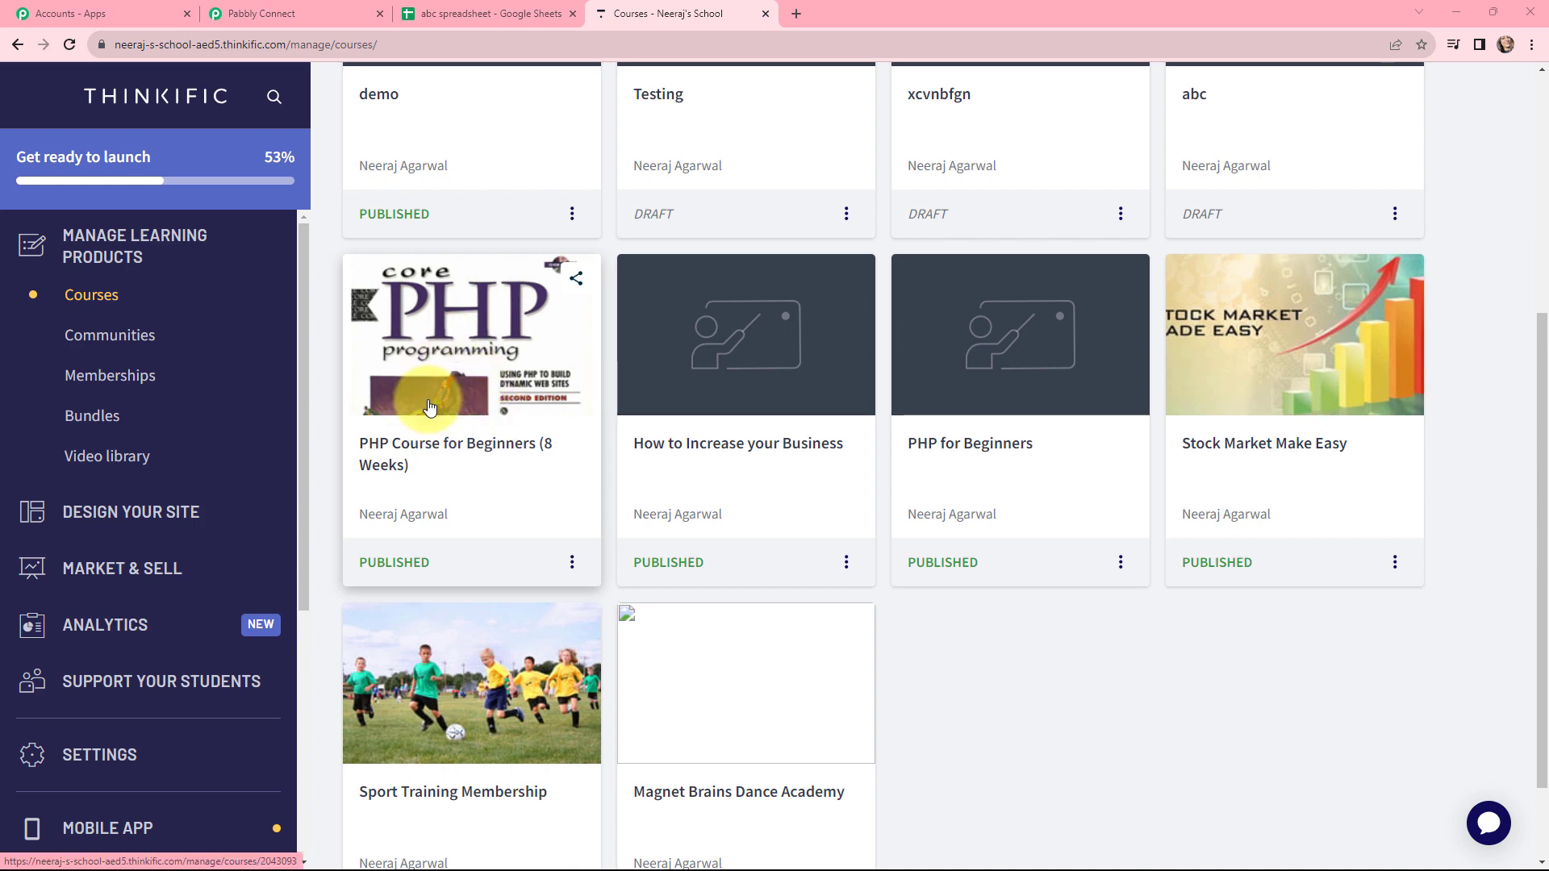
Switch back to the Pabbly Connect workflow and add a Filter by Pabbly action step after the Google Sheets trigger
{"action": "left_click", "coordinate": [262, 14]}
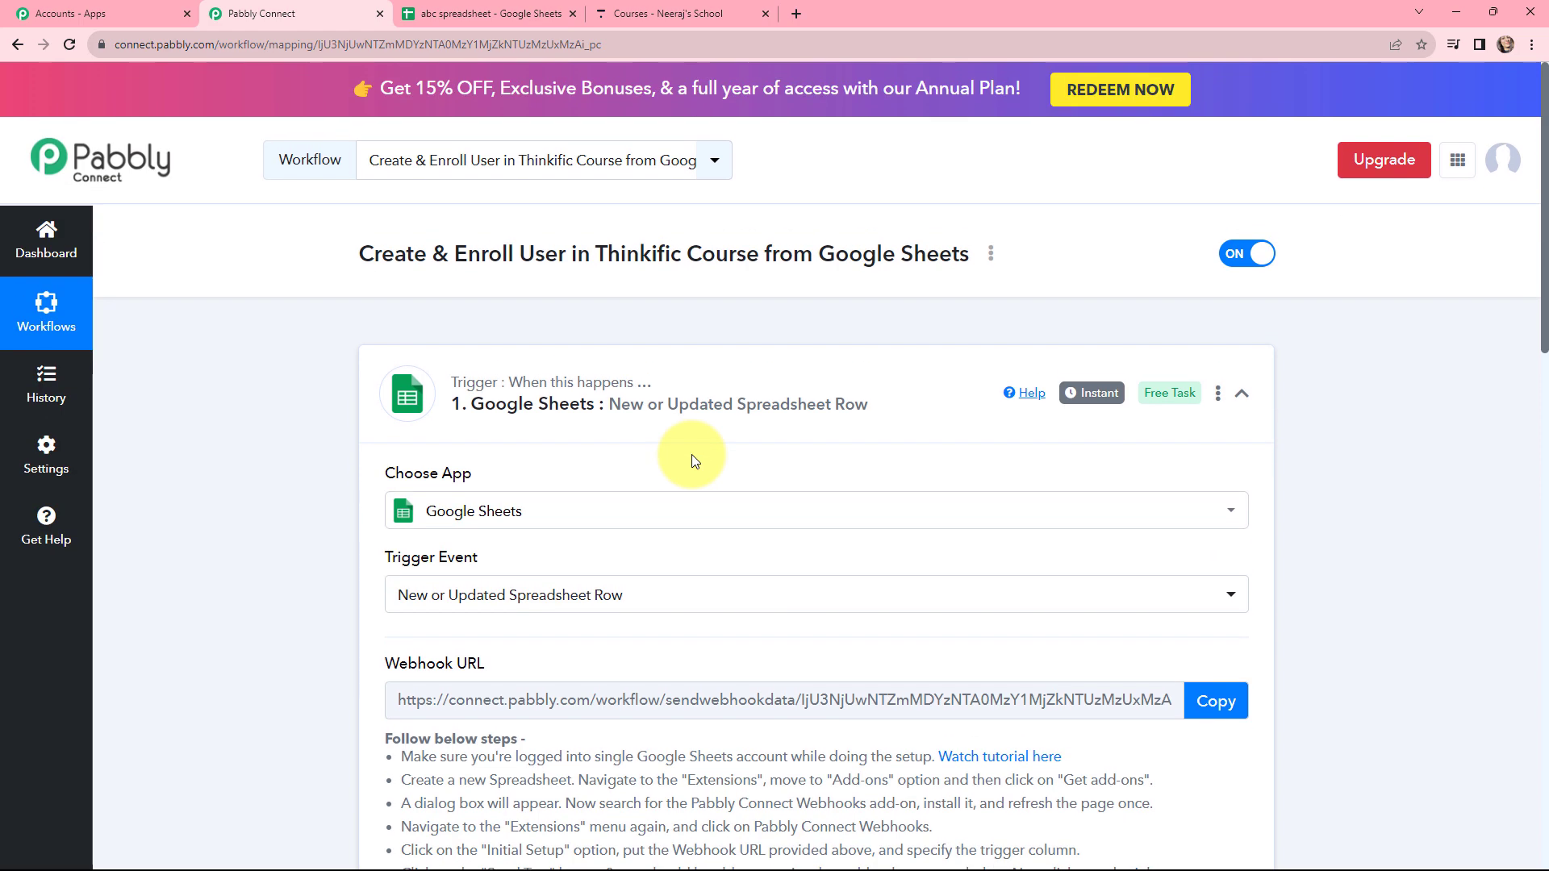
{"action": "scroll", "coordinate": [691, 461], "scroll_direction": "down", "scroll_amount": 20}
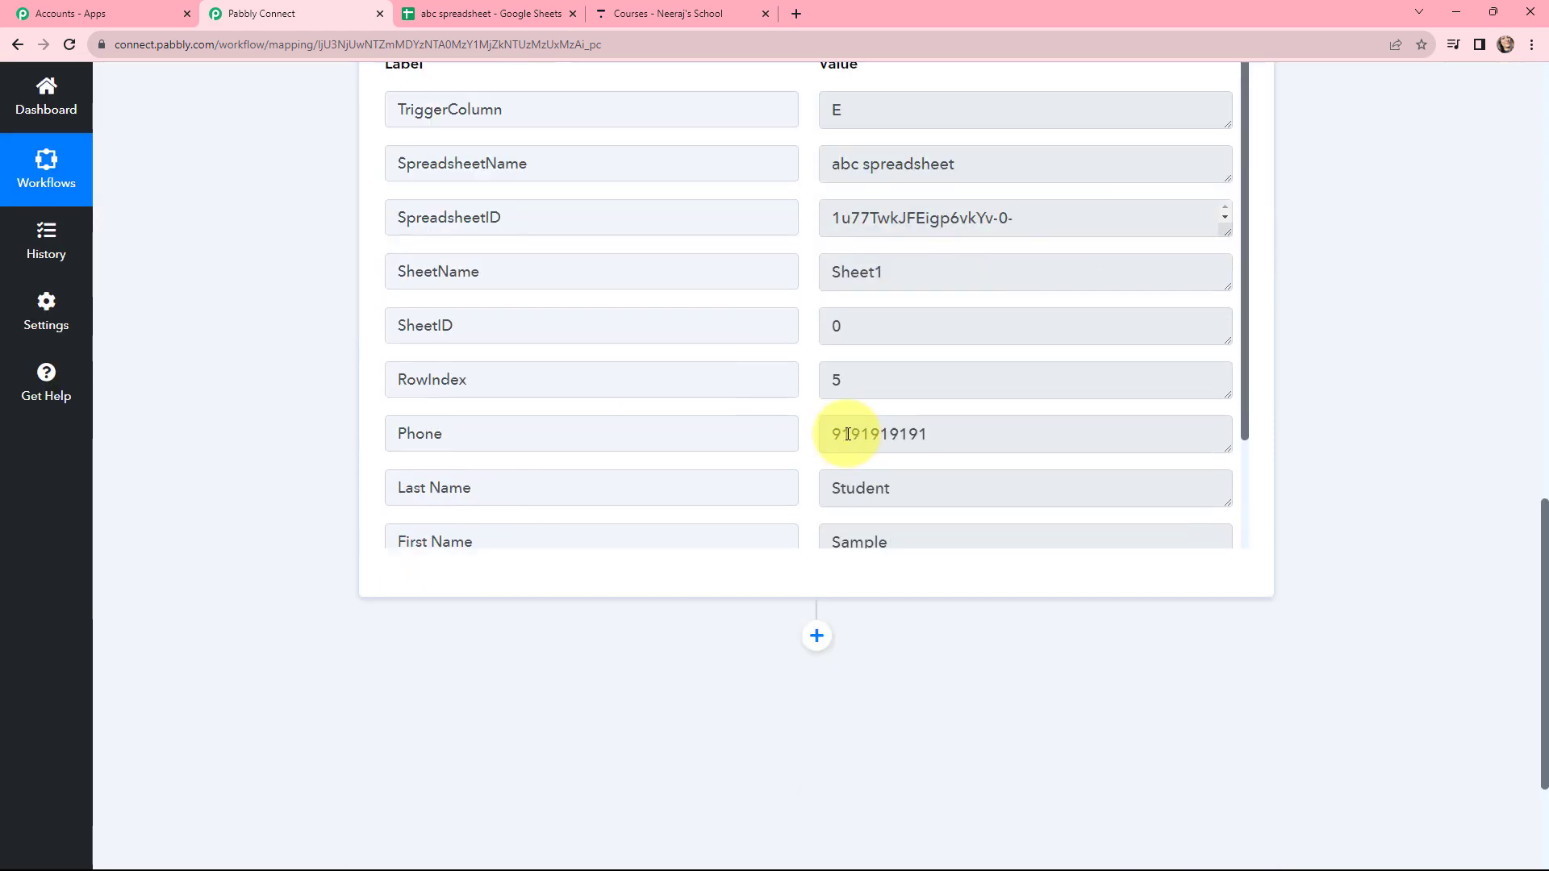
{"action": "scroll", "coordinate": [820, 437], "scroll_direction": "down", "scroll_amount": 2}
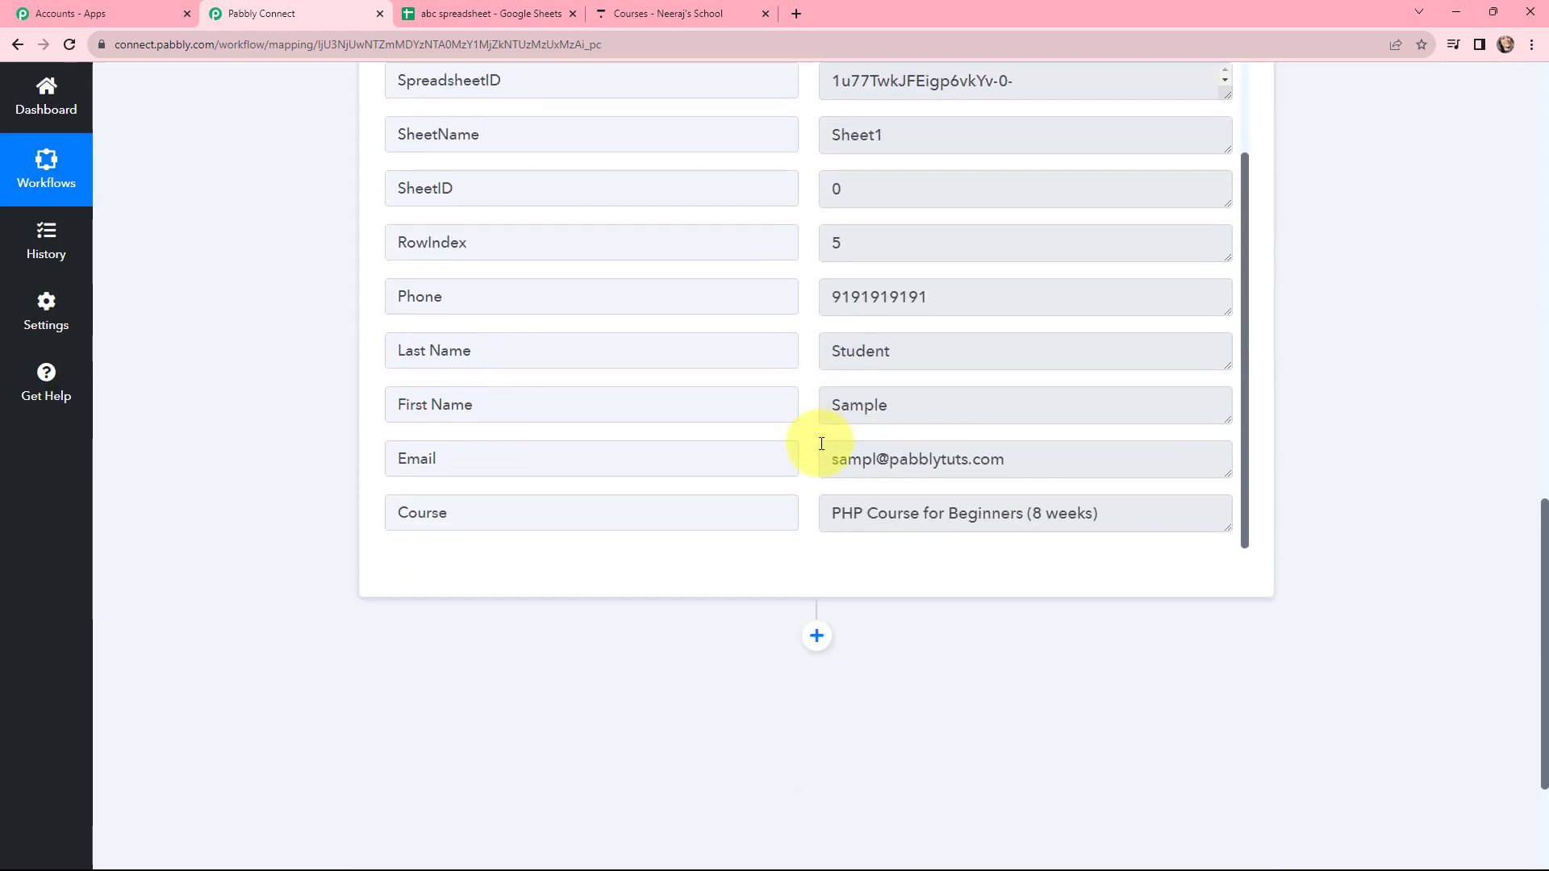
{"action": "scroll", "coordinate": [823, 456], "scroll_direction": "down", "scroll_amount": 3}
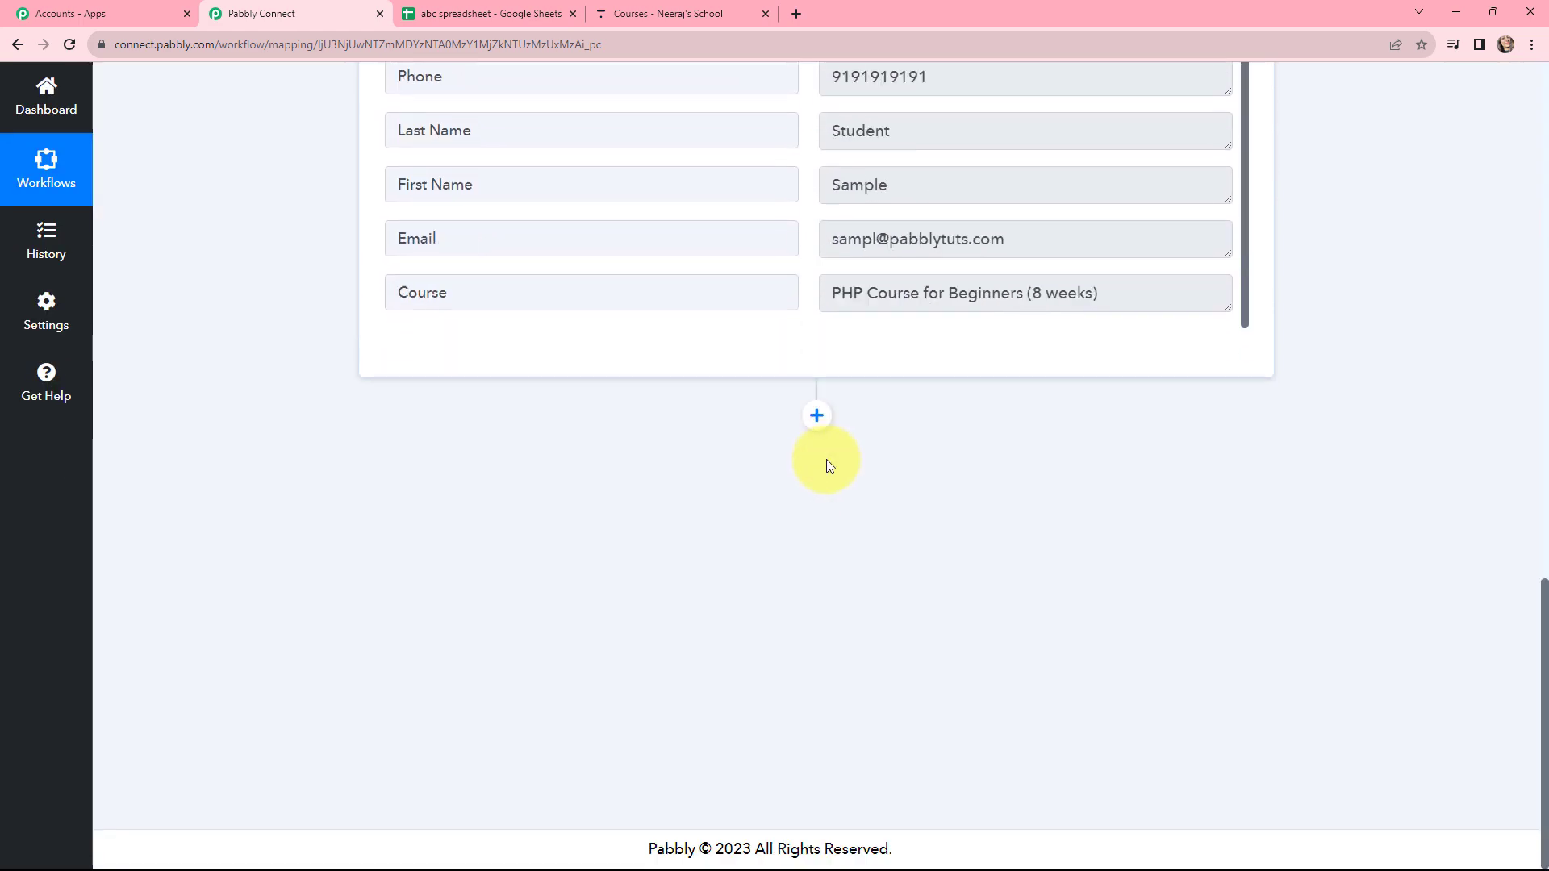
{"action": "left_click", "coordinate": [817, 417]}
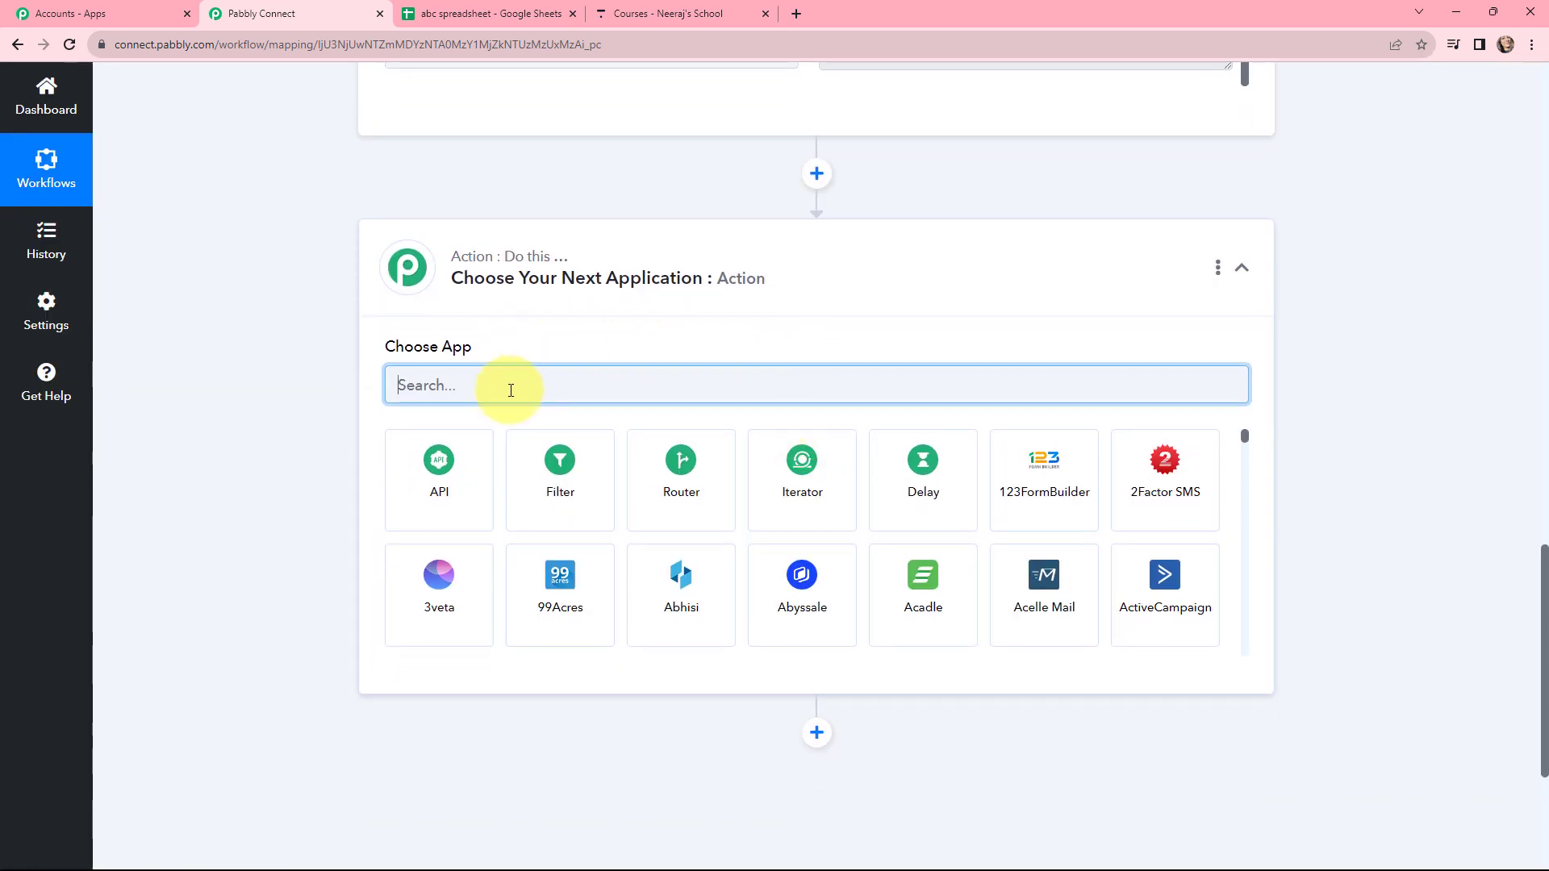
{"action": "left_click", "coordinate": [560, 460]}
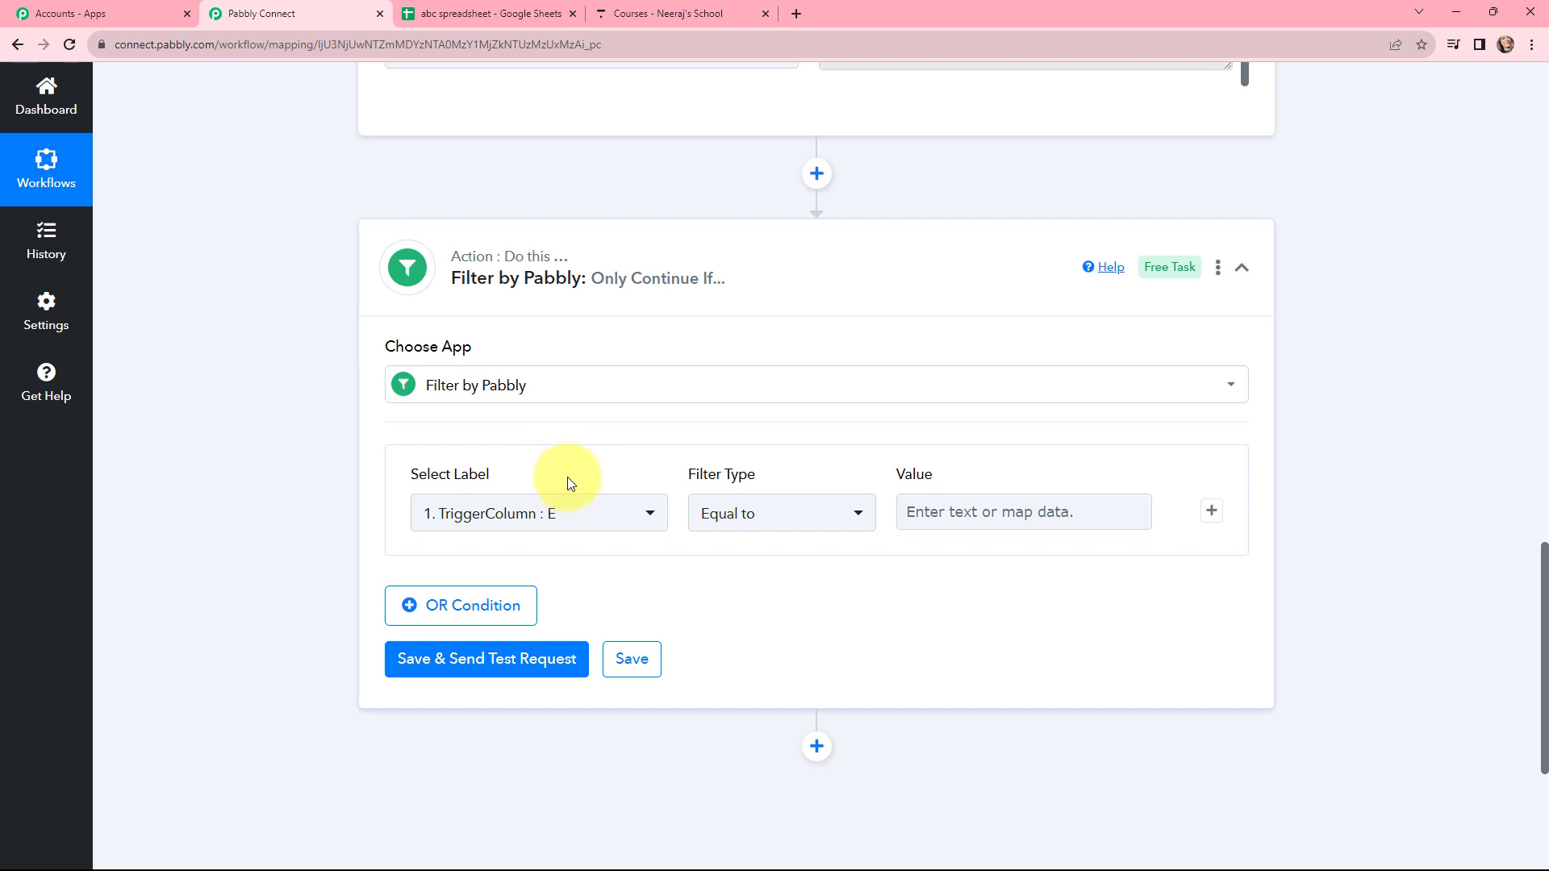
Set the filter condition's label to the Course field from the Google Sheets trigger
{"action": "scroll", "coordinate": [609, 443], "scroll_direction": "down", "scroll_amount": 2}
{"action": "left_click", "coordinate": [570, 355]}
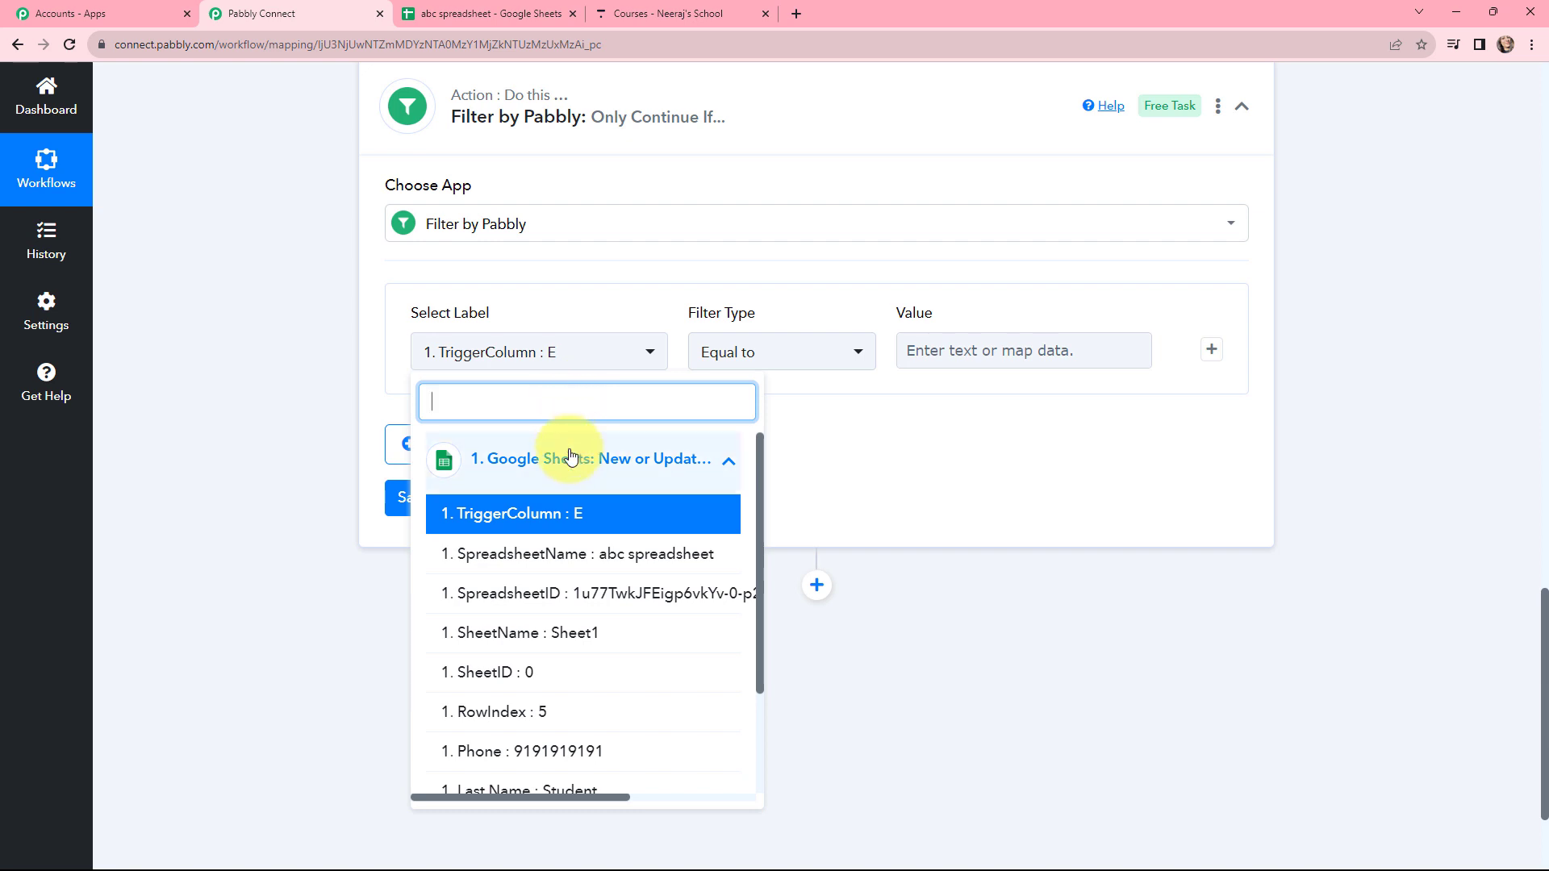
{"action": "scroll", "coordinate": [570, 457], "scroll_direction": "down", "scroll_amount": 3}
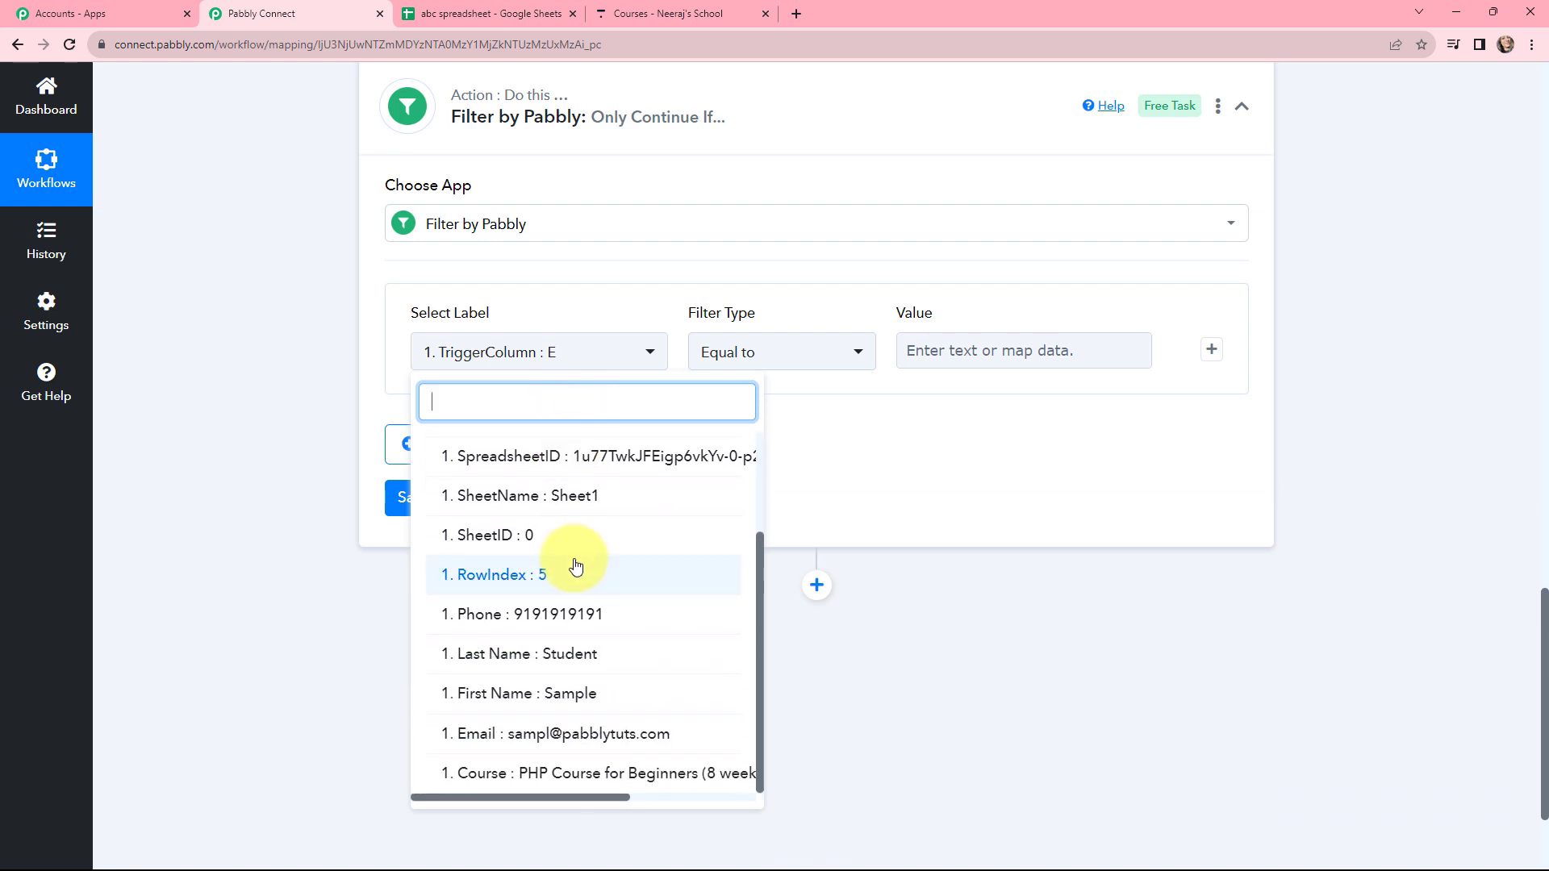
{"action": "left_click", "coordinate": [579, 771]}
{"action": "scroll", "coordinate": [736, 439], "scroll_direction": "up", "scroll_amount": 2}
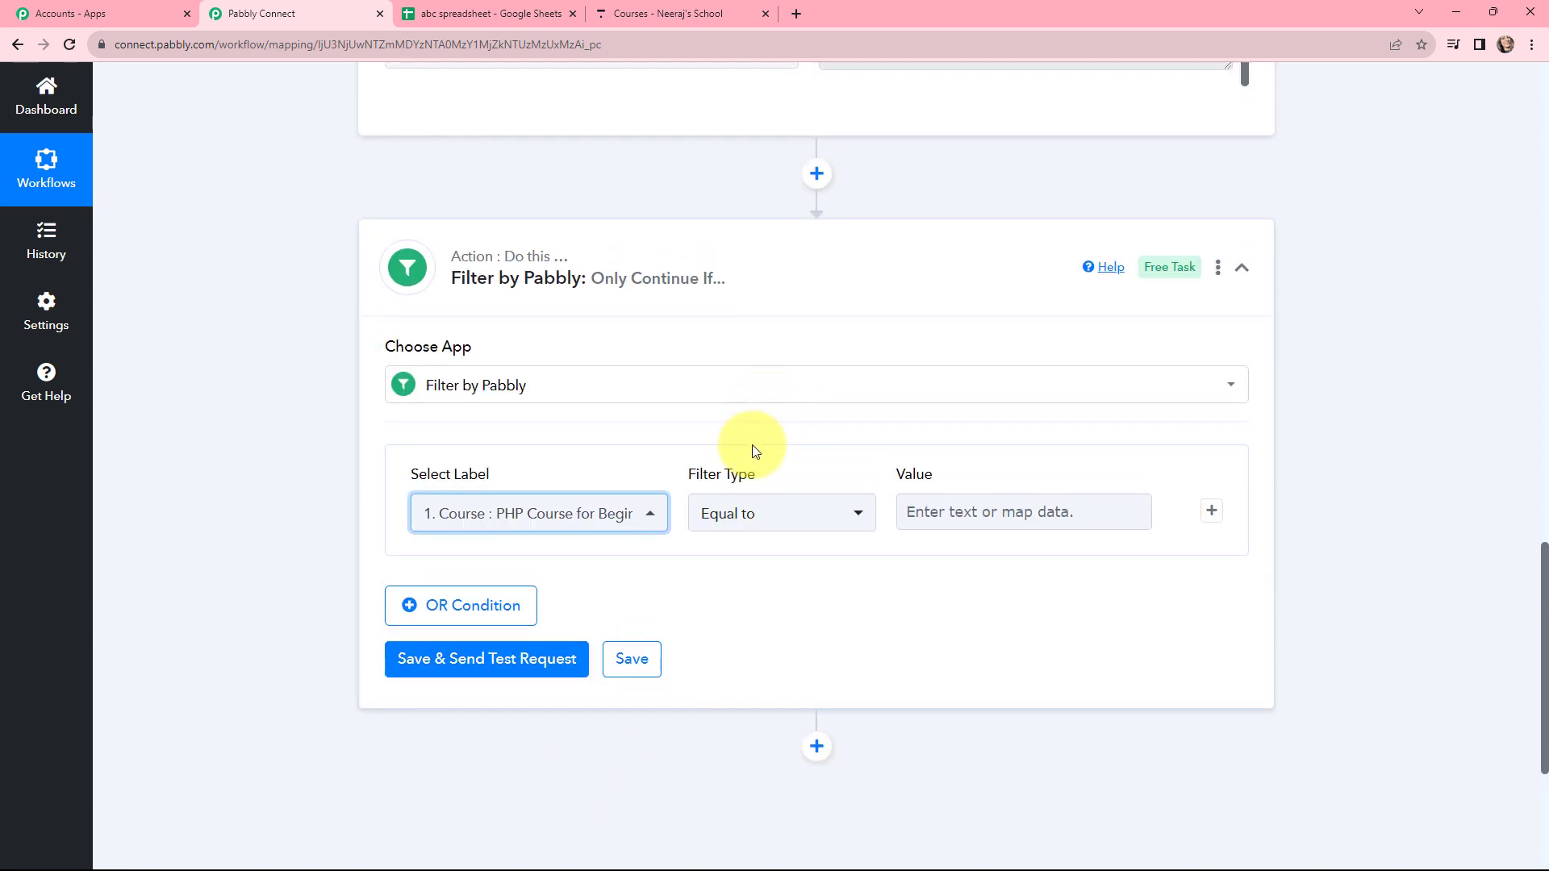
Copy the course PHP Course for Beginners (8 weeks) from the trigger response and paste it as the filter condition's value
{"action": "scroll", "coordinate": [750, 456], "scroll_direction": "up", "scroll_amount": 2}
{"action": "left_click_drag", "start_coordinate": [1099, 213], "coordinate": [831, 219]}
{"action": "key", "text": "ctrl+c"}
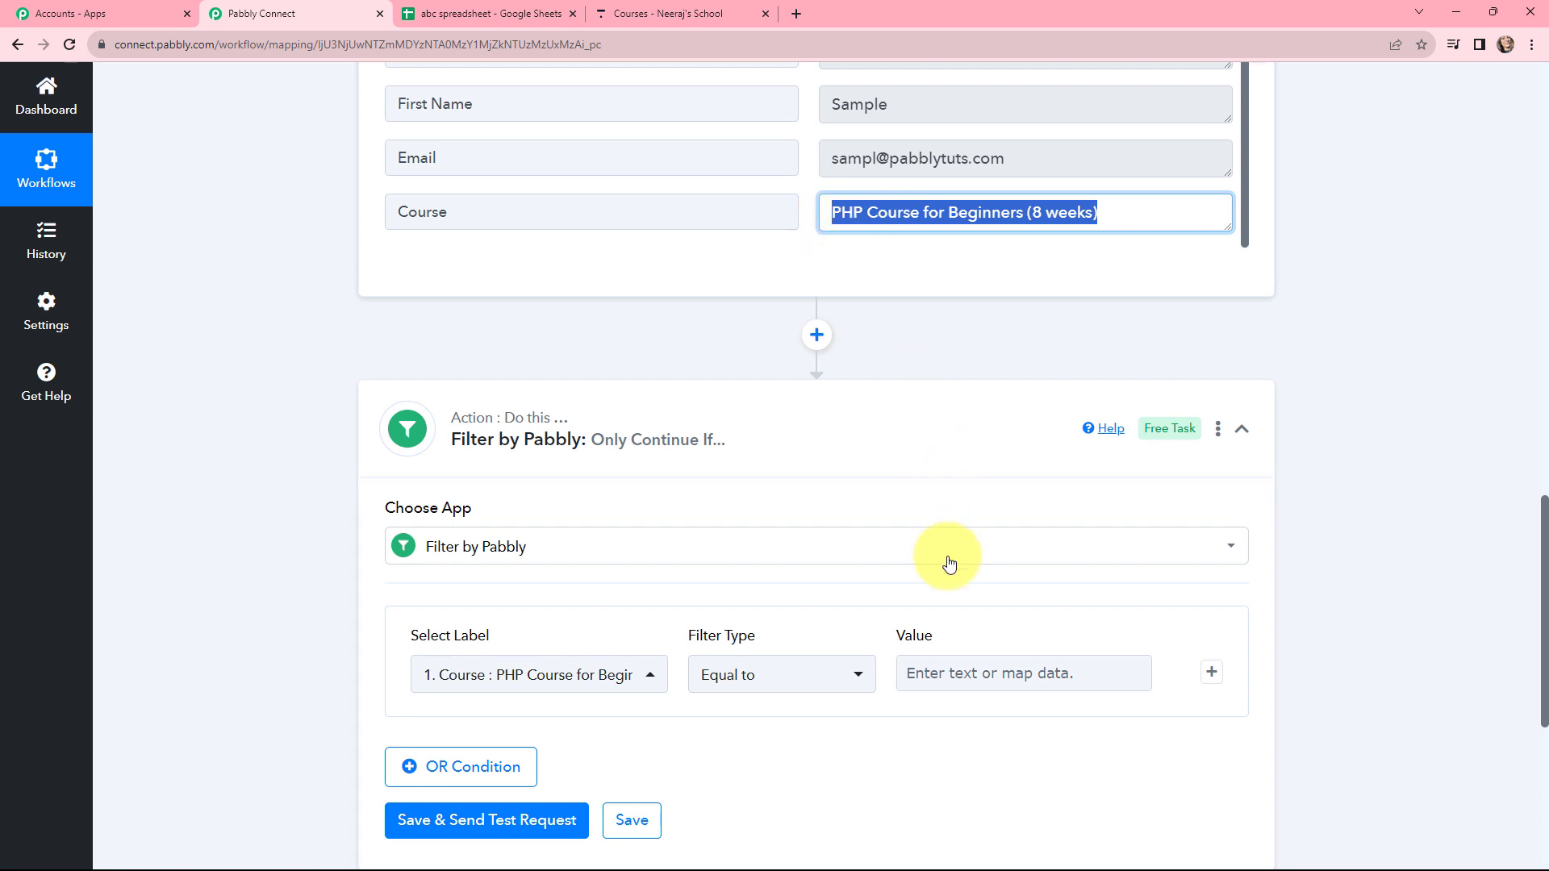
{"action": "scroll", "coordinate": [948, 563], "scroll_direction": "down", "scroll_amount": 1}
{"action": "left_click", "coordinate": [951, 597]}
{"action": "key", "text": "ctrl+v"}
{"action": "scroll", "coordinate": [877, 535], "scroll_direction": "down", "scroll_amount": 1}
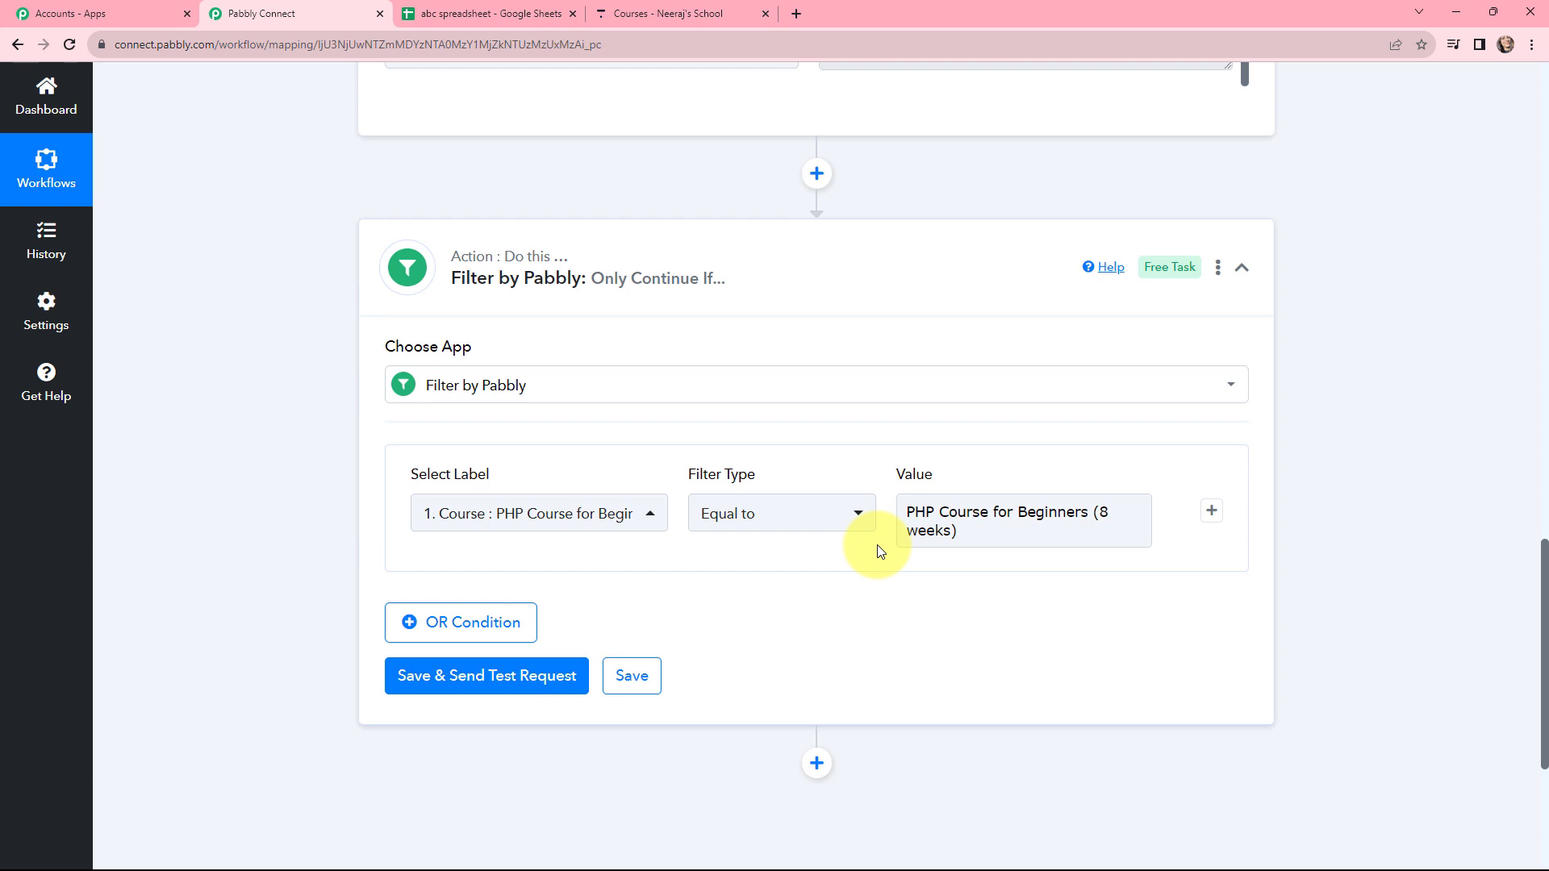
Save the filter step with a test request and check the message in its response
{"action": "scroll", "coordinate": [880, 551], "scroll_direction": "up", "scroll_amount": 1}
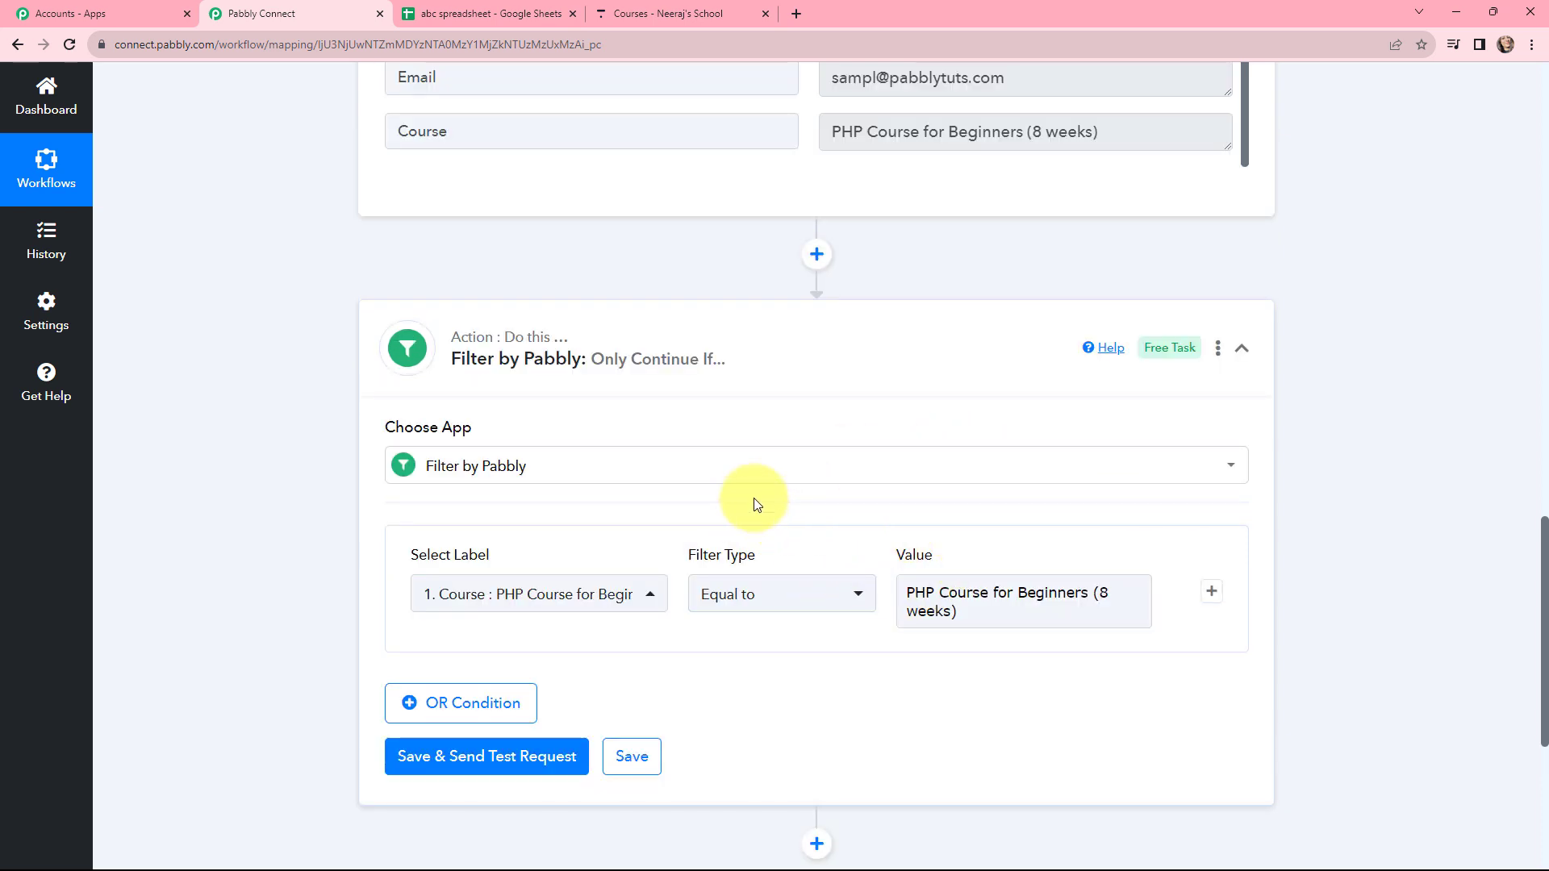
{"action": "scroll", "coordinate": [520, 656], "scroll_direction": "down", "scroll_amount": 2}
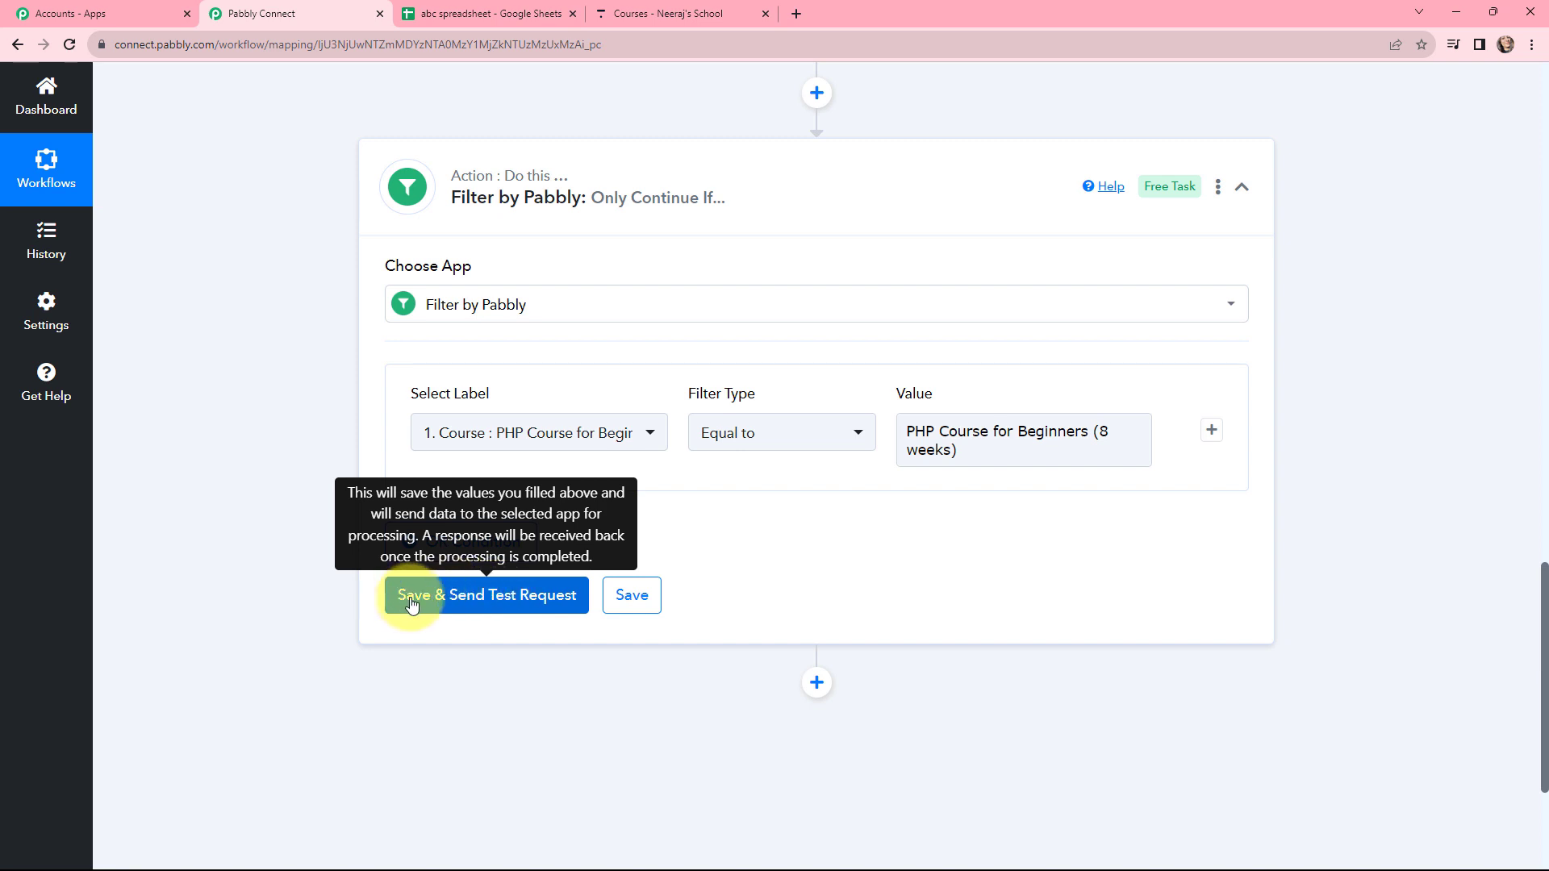
{"action": "left_click", "coordinate": [506, 607]}
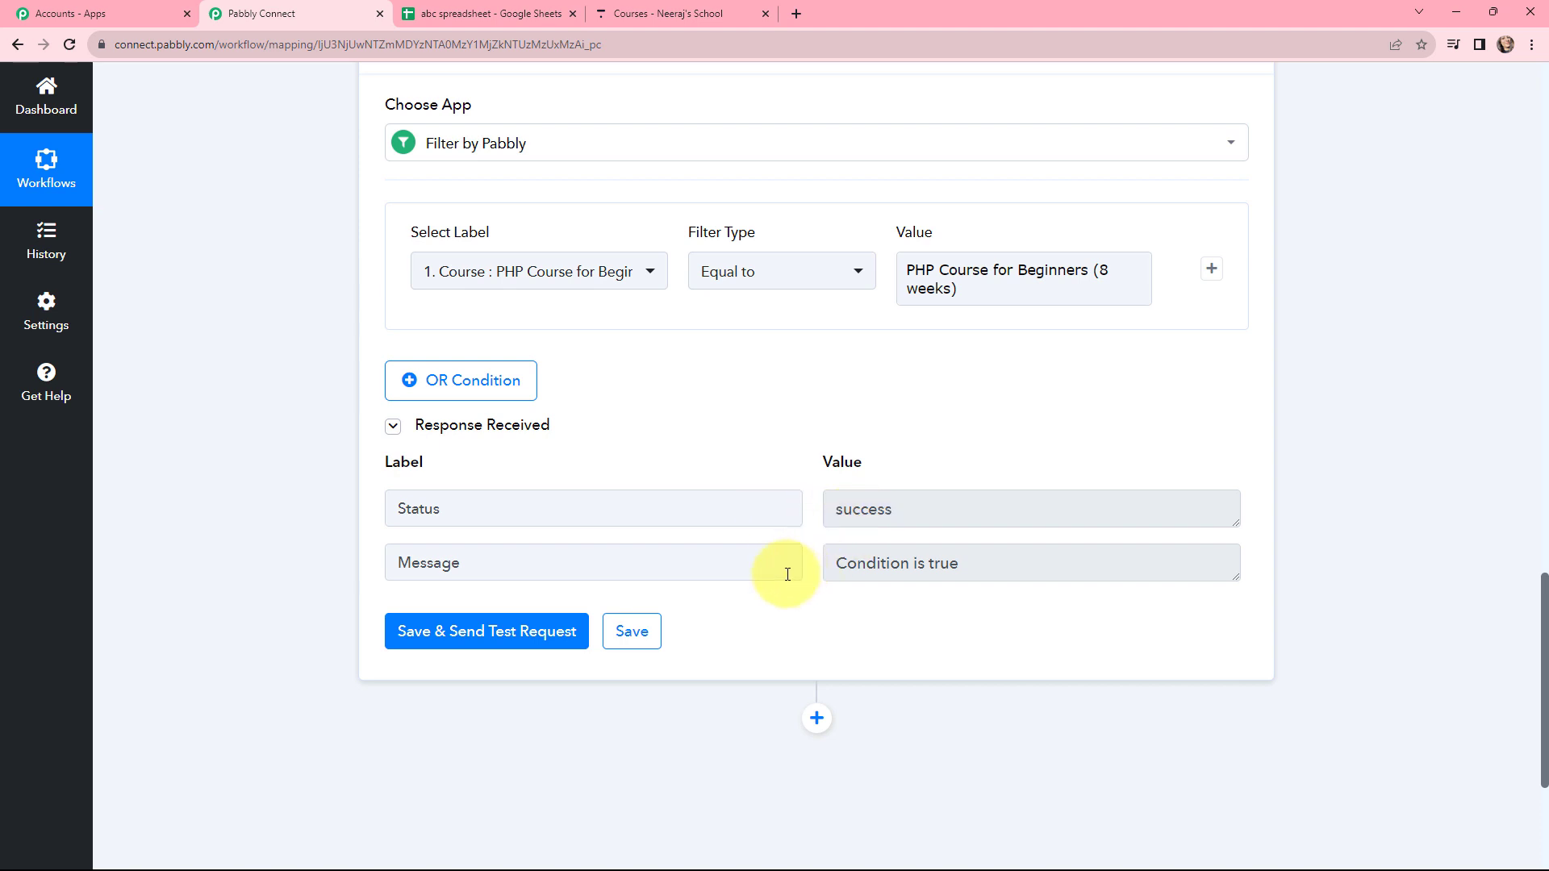
{"action": "left_click_drag", "start_coordinate": [840, 564], "coordinate": [945, 564]}
{"action": "left_click", "coordinate": [944, 564]}
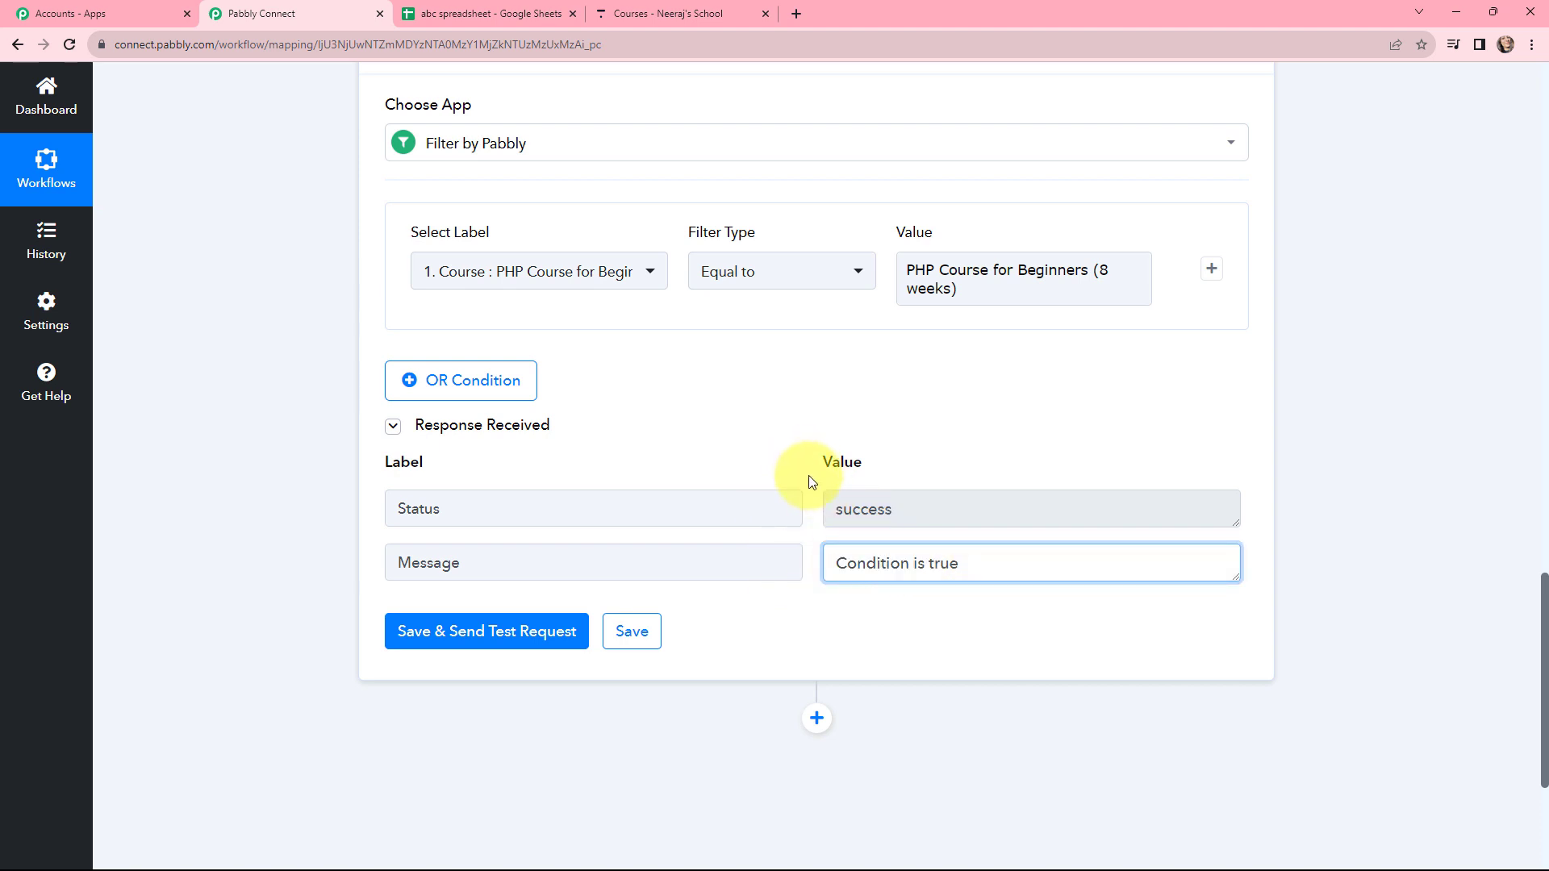
Collapse the filter step and add a Thinkific action step after it
{"action": "scroll", "coordinate": [350, 418], "scroll_direction": "up", "scroll_amount": 6}
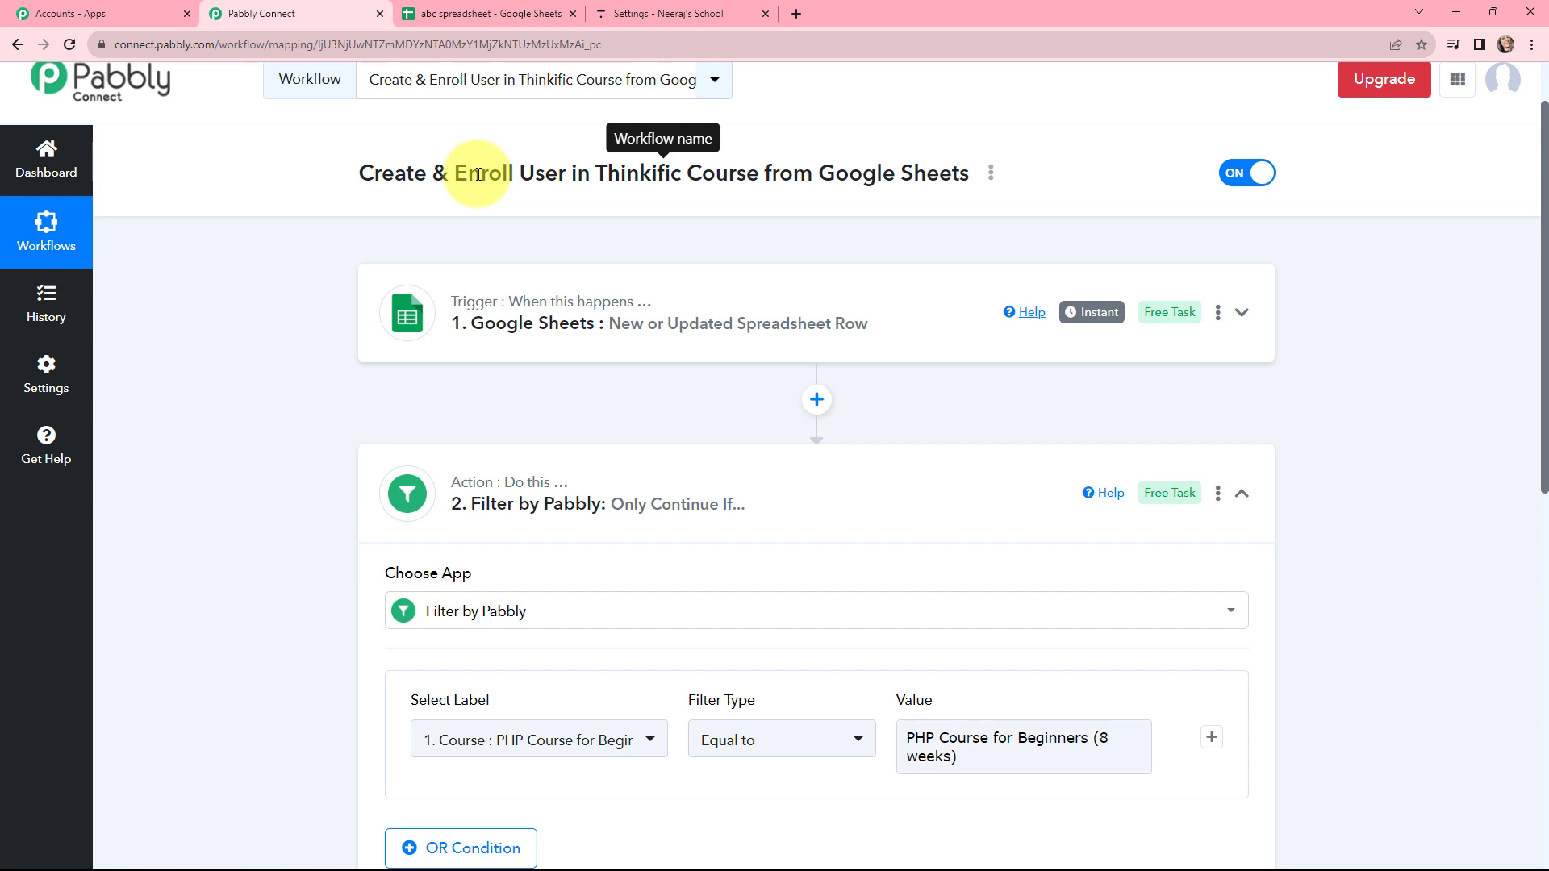
{"action": "scroll", "coordinate": [764, 264], "scroll_direction": "up", "scroll_amount": 1}
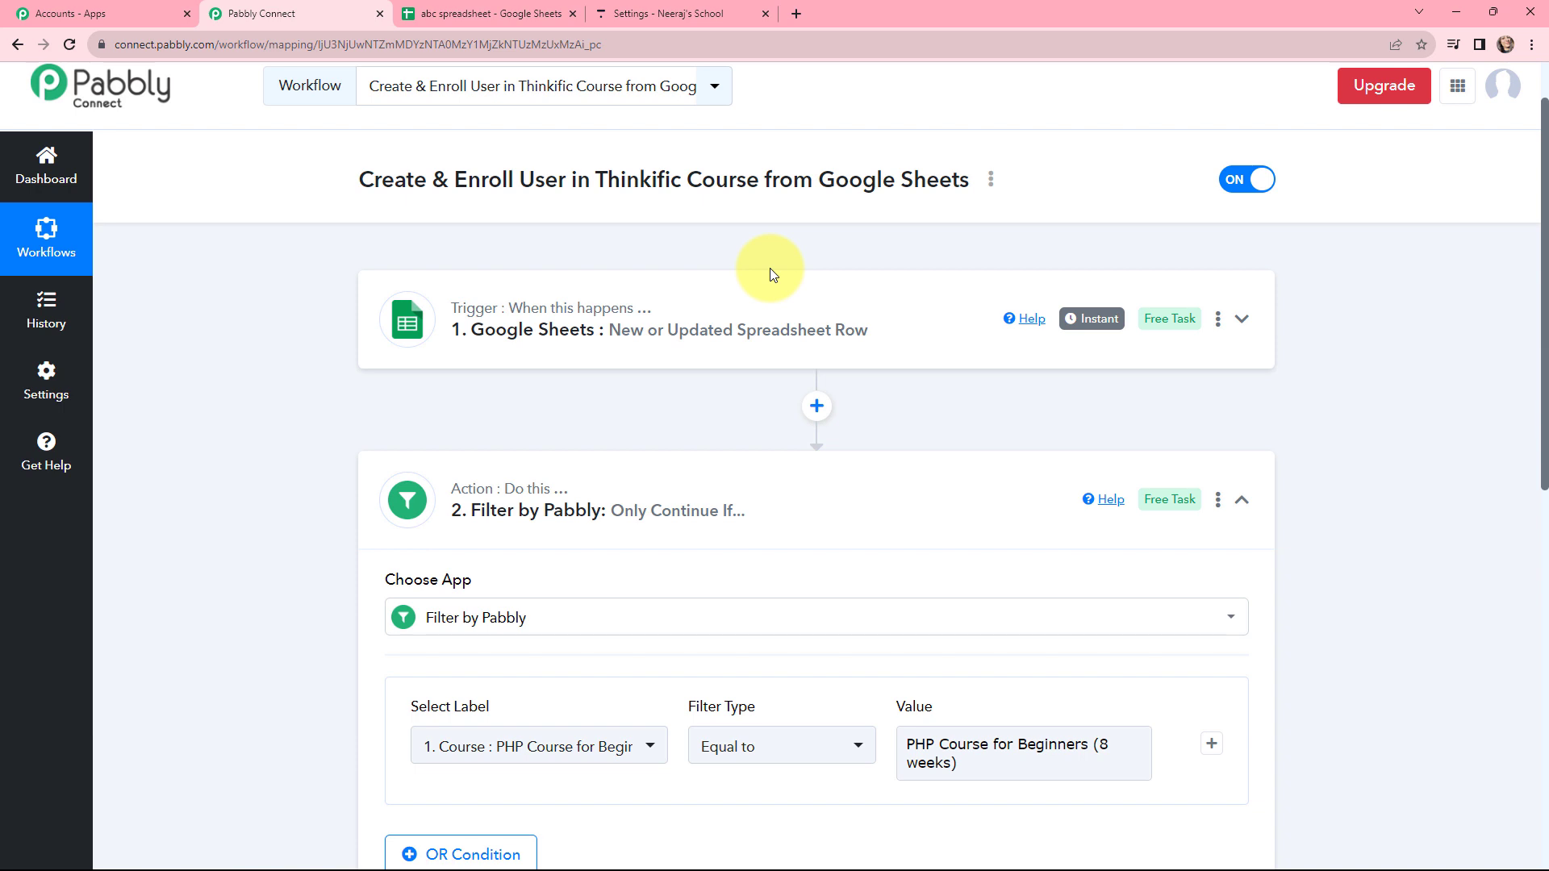
{"action": "scroll", "coordinate": [815, 338], "scroll_direction": "down", "scroll_amount": 3}
{"action": "scroll", "coordinate": [815, 337], "scroll_direction": "up", "scroll_amount": 1}
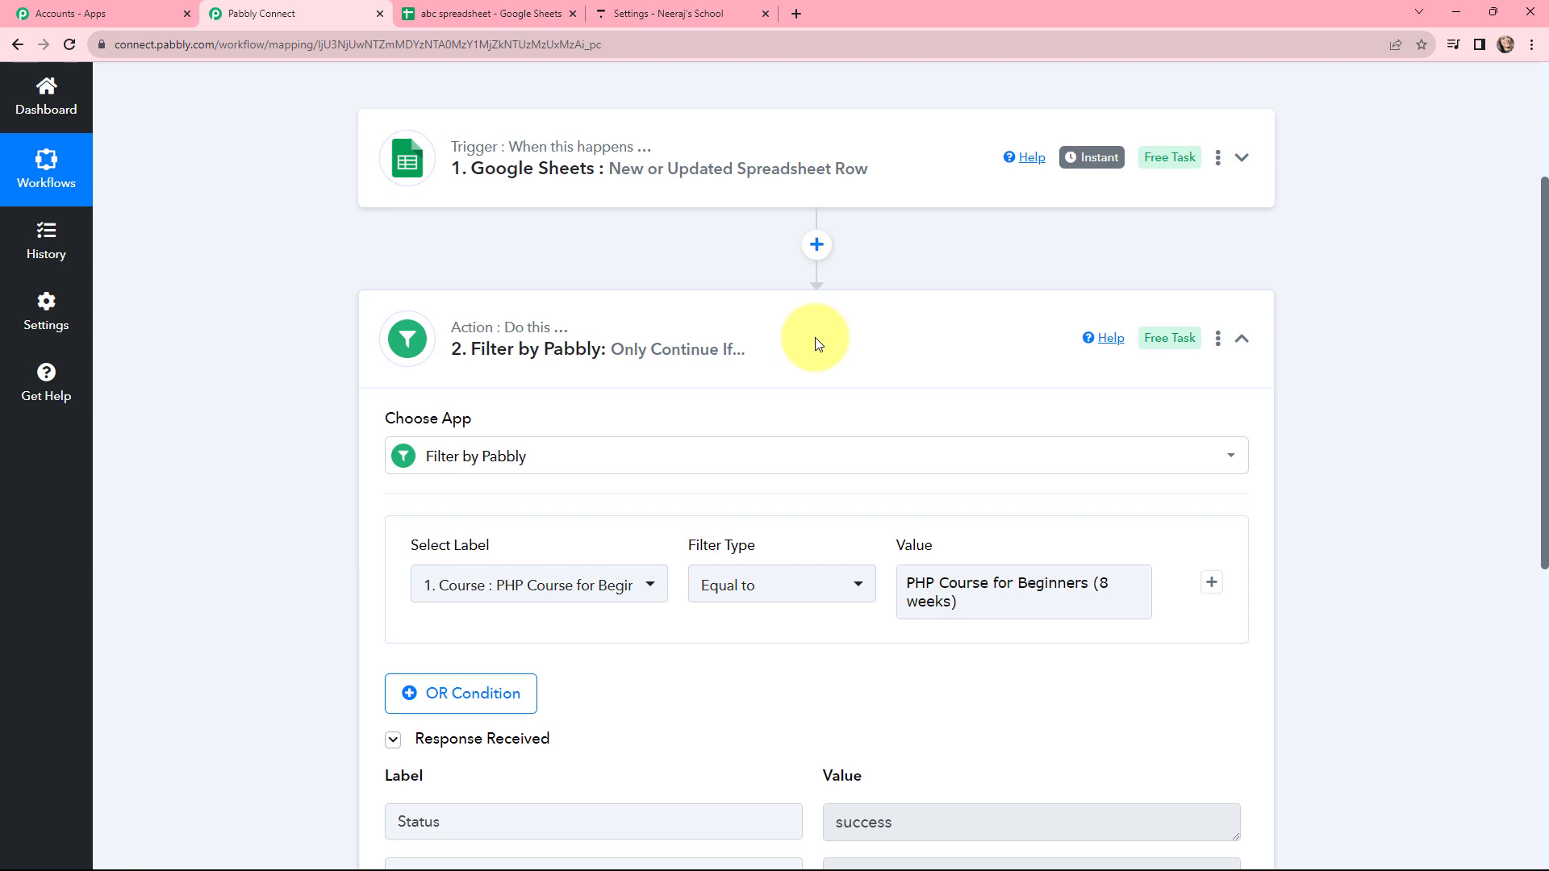
{"action": "left_click", "coordinate": [815, 343]}
{"action": "left_click", "coordinate": [813, 434]}
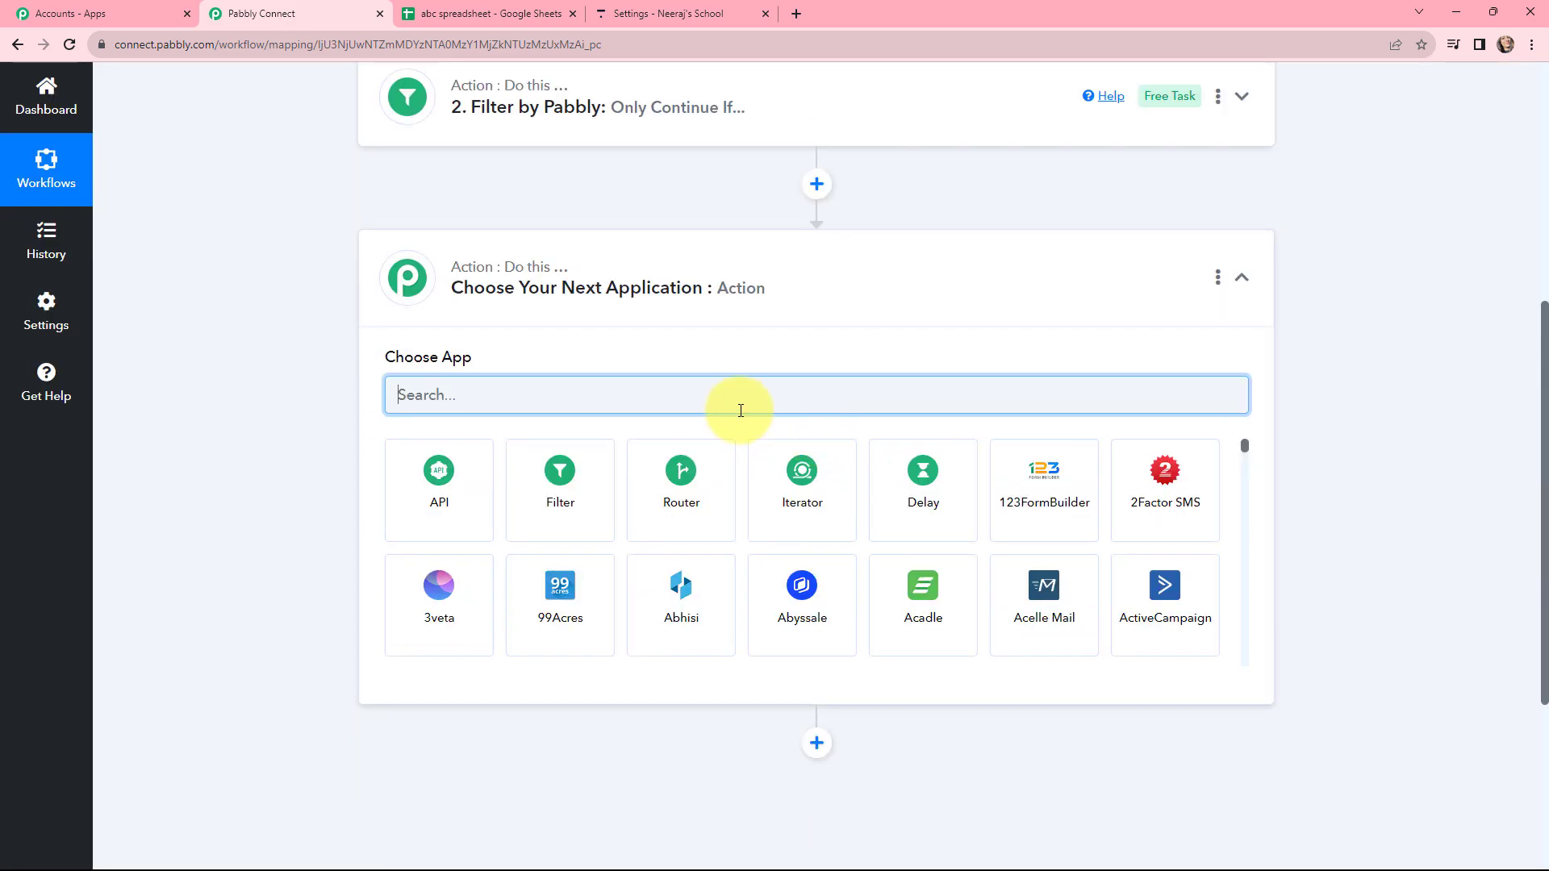
{"action": "type", "text": "thin"}
{"action": "left_click", "coordinate": [433, 473]}
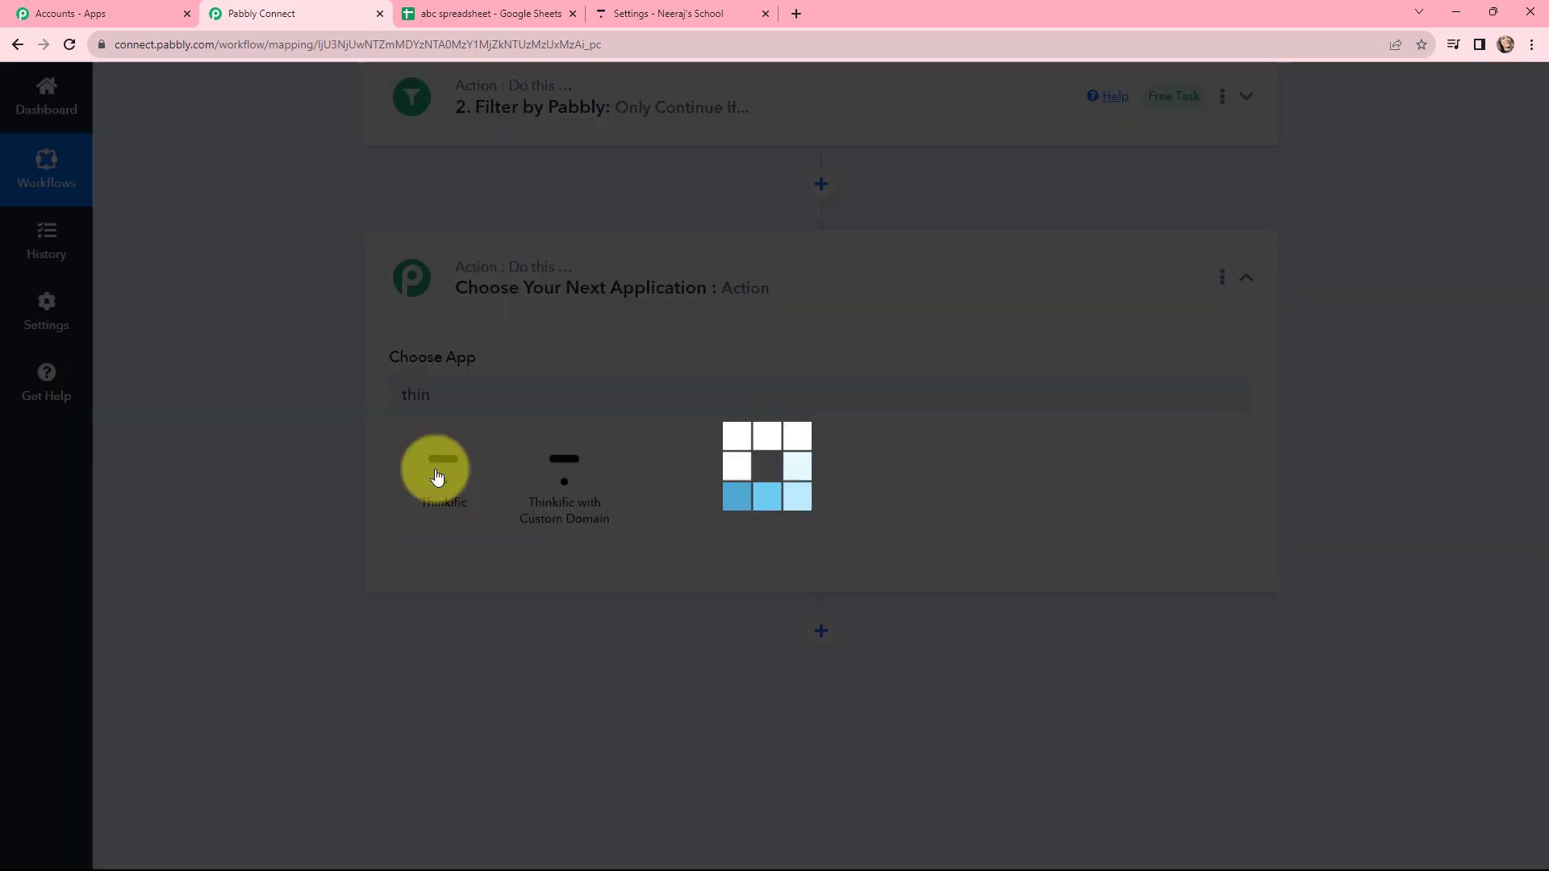
Set the Thinkific step's action event to Search User
{"action": "left_click", "coordinate": [437, 478]}
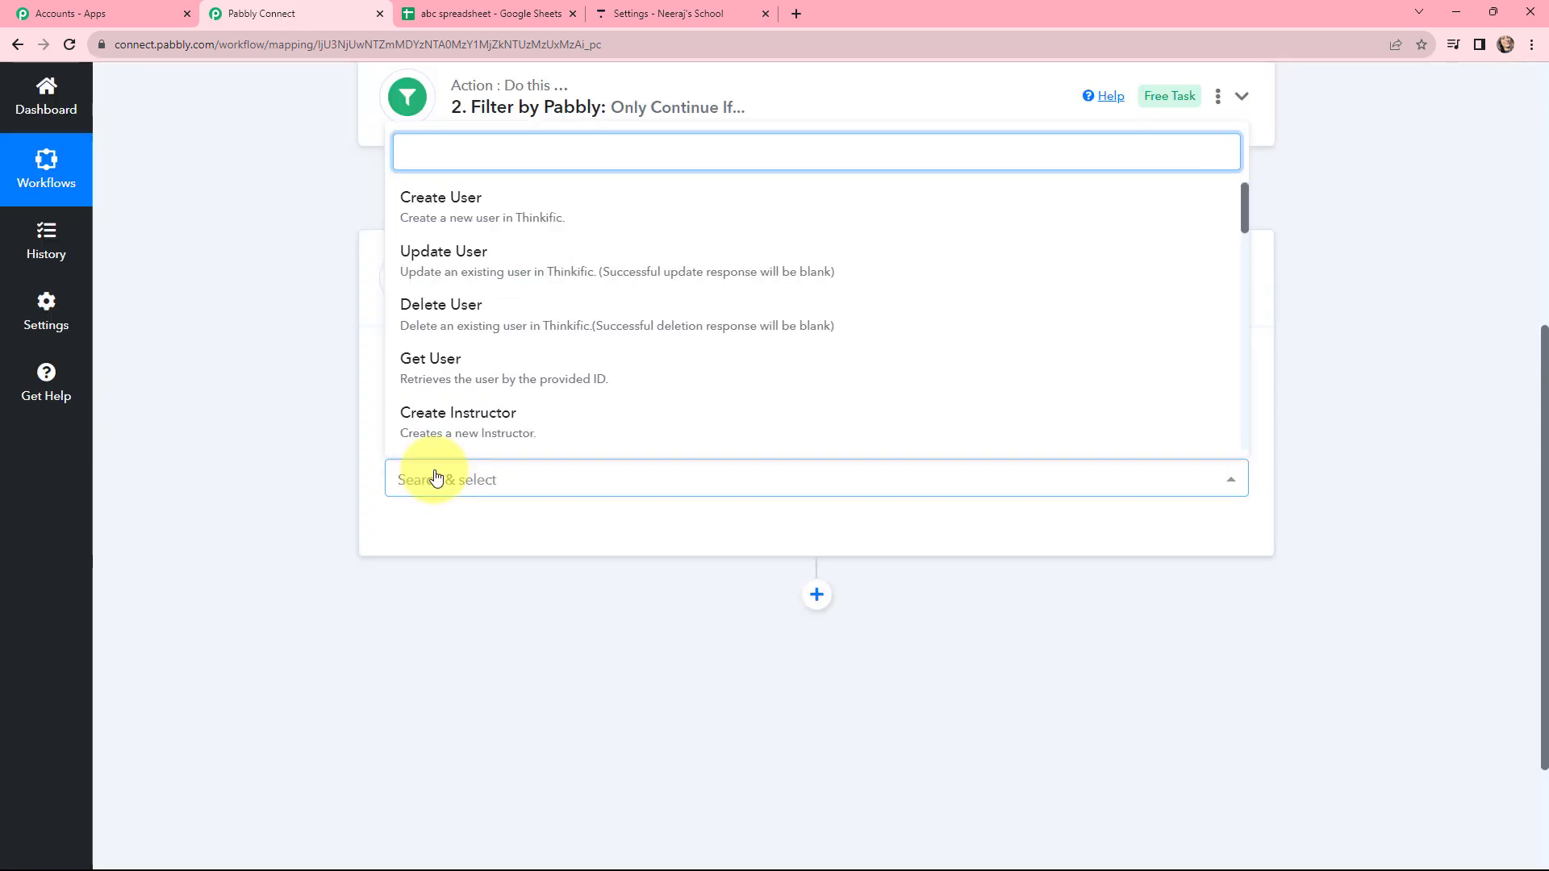
{"action": "type", "text": "sea"}
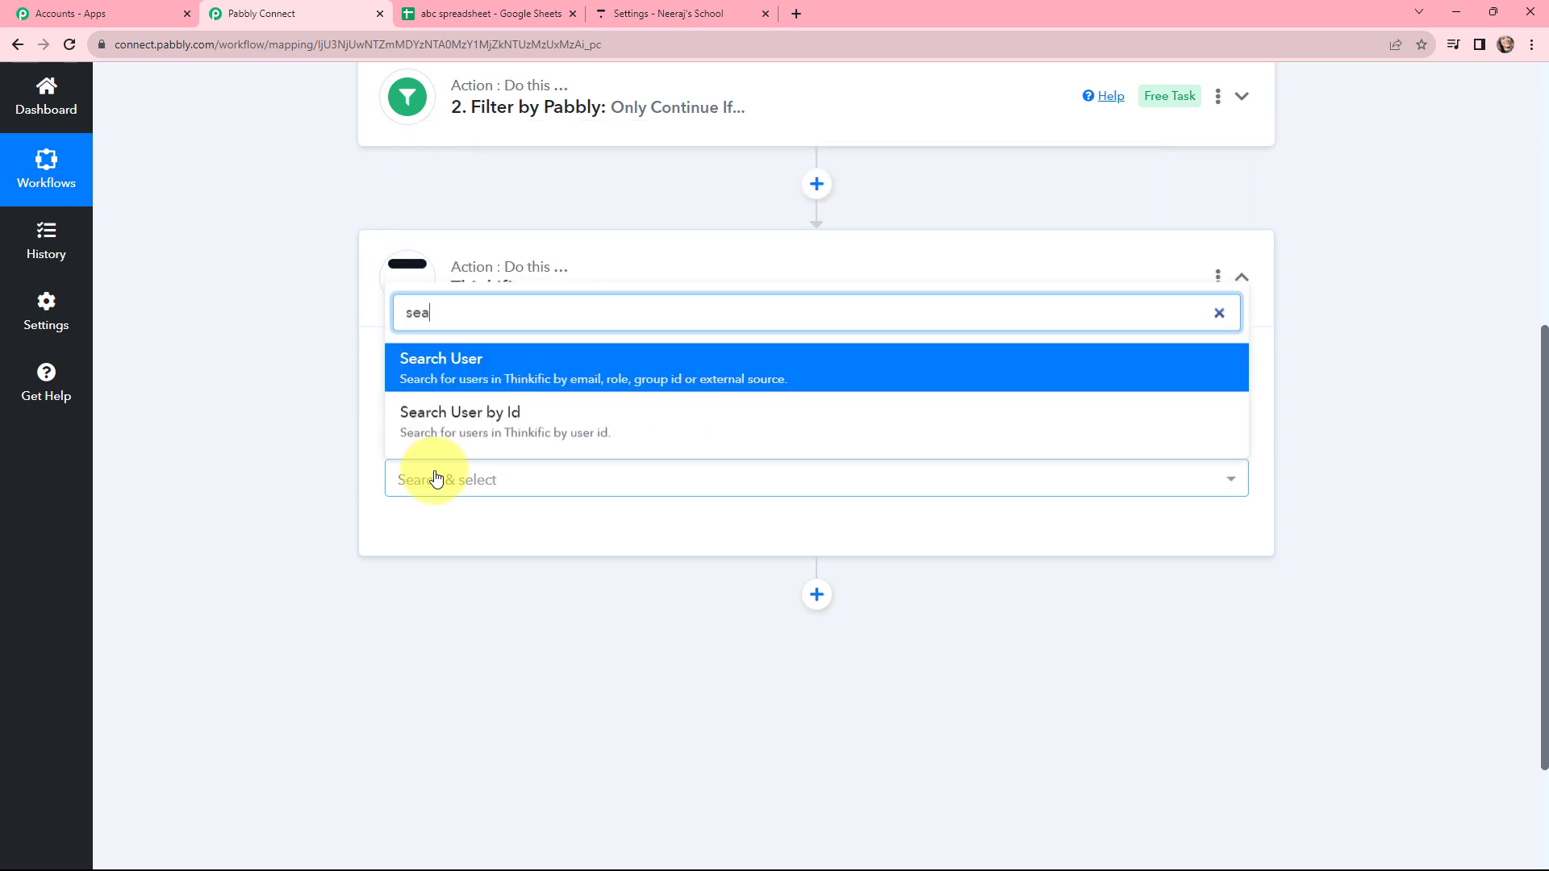
{"action": "left_click", "coordinate": [594, 367]}
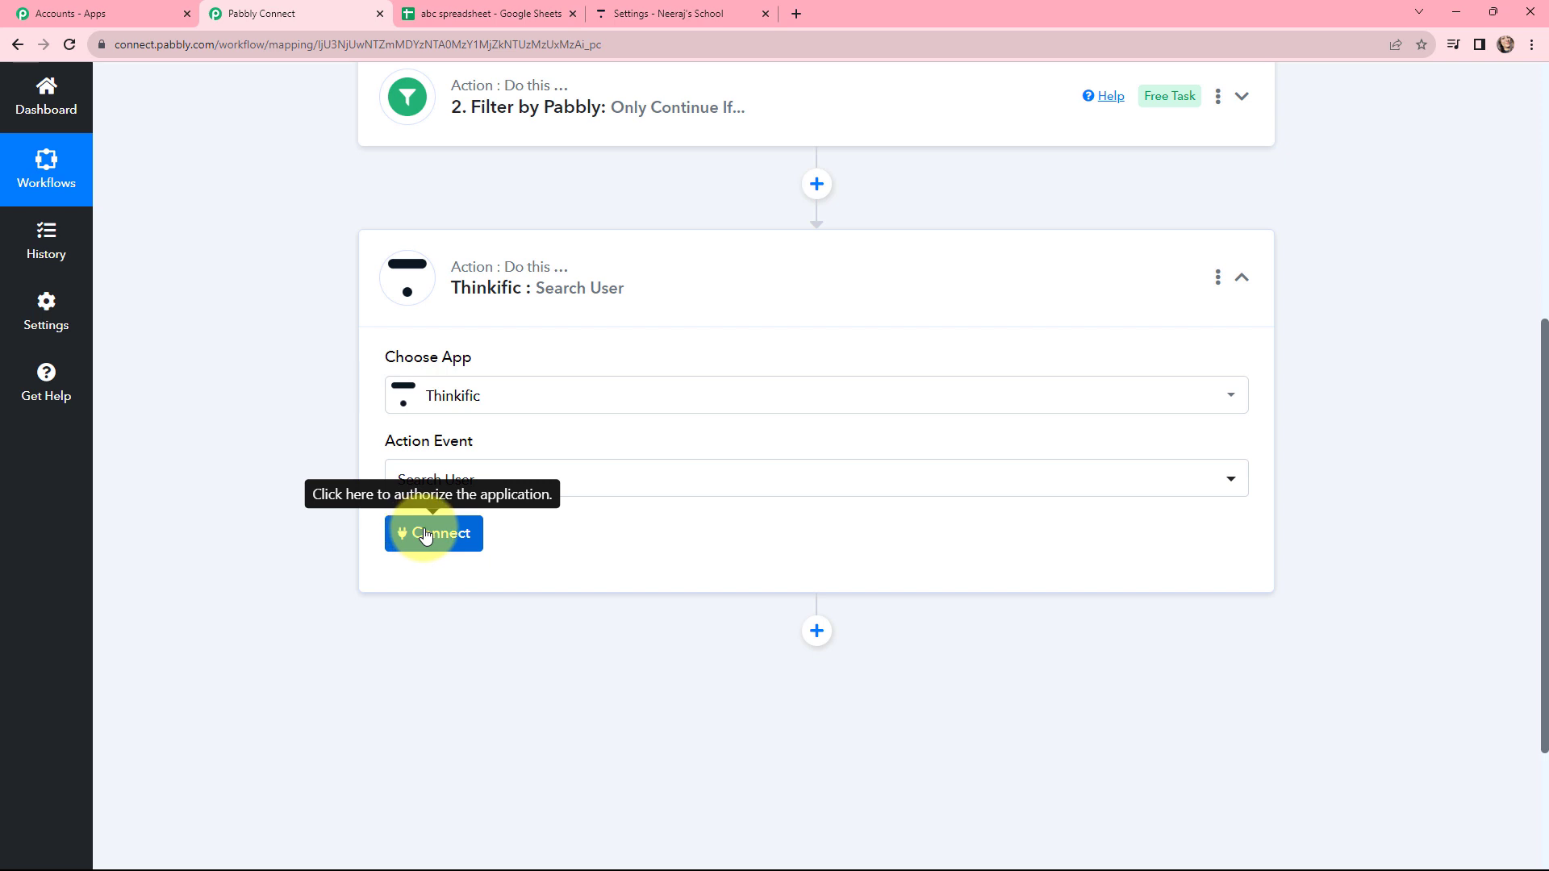
Start a new Thinkific connection and read the hint on where to find the account's subdomain
{"action": "left_click", "coordinate": [425, 534]}
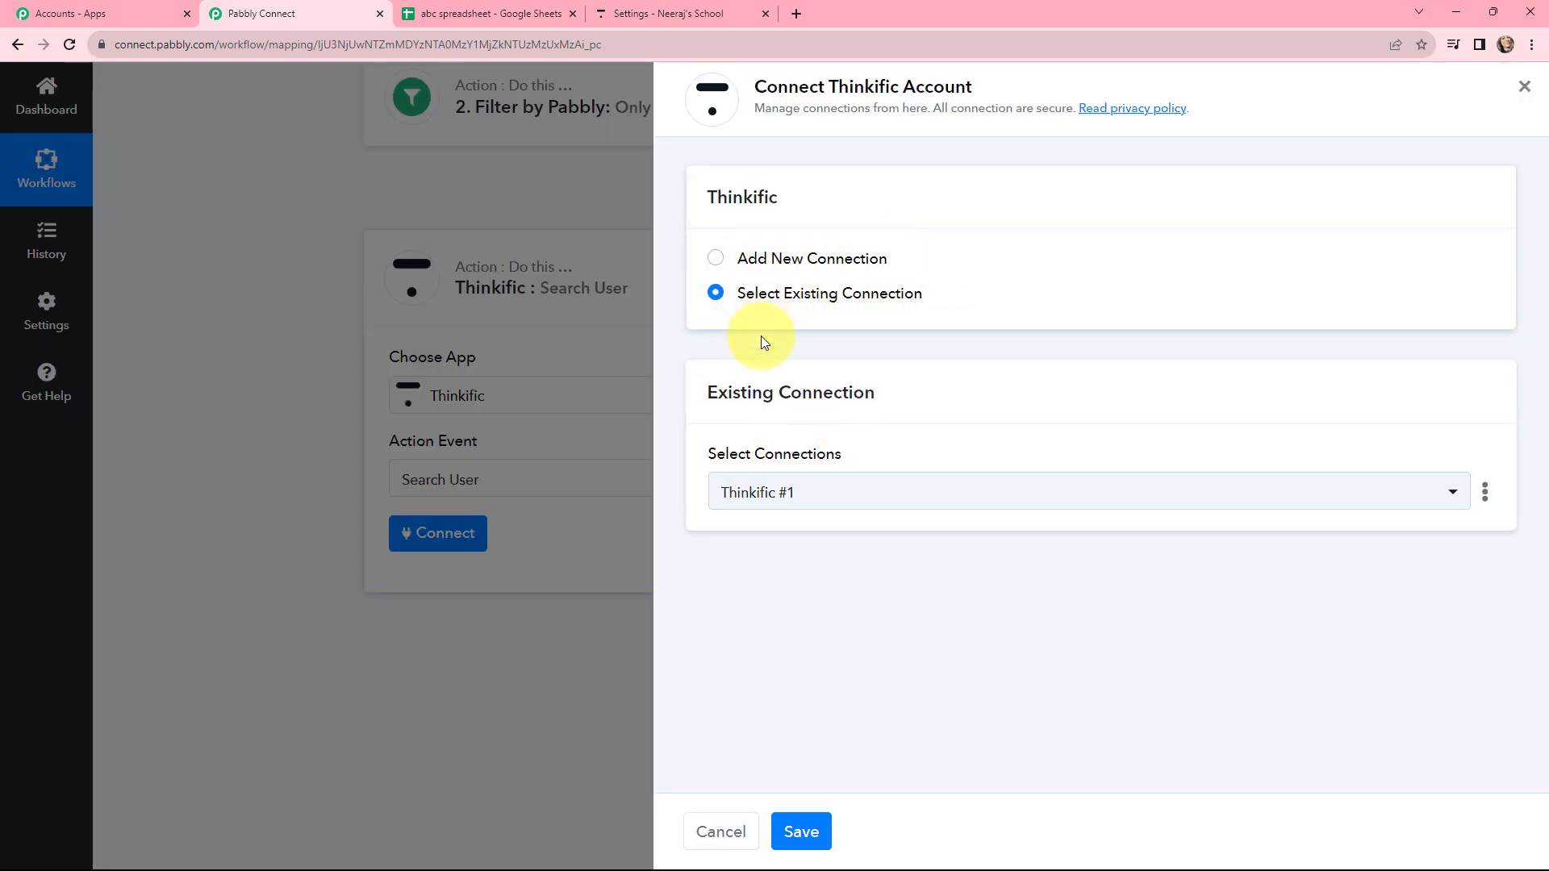
{"action": "left_click", "coordinate": [717, 260]}
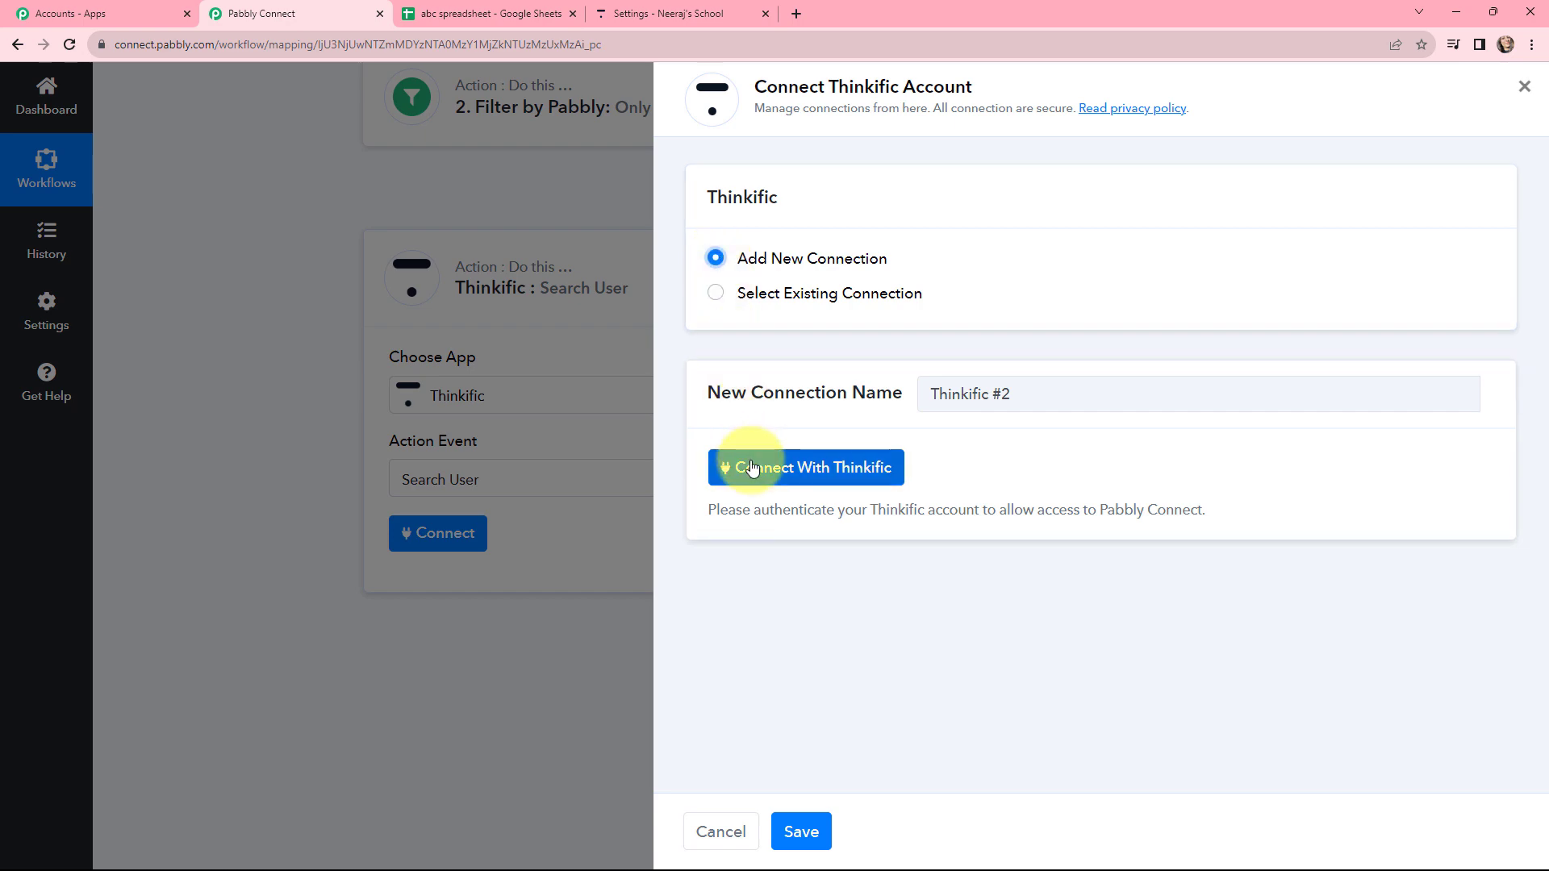
{"action": "left_click", "coordinate": [751, 468]}
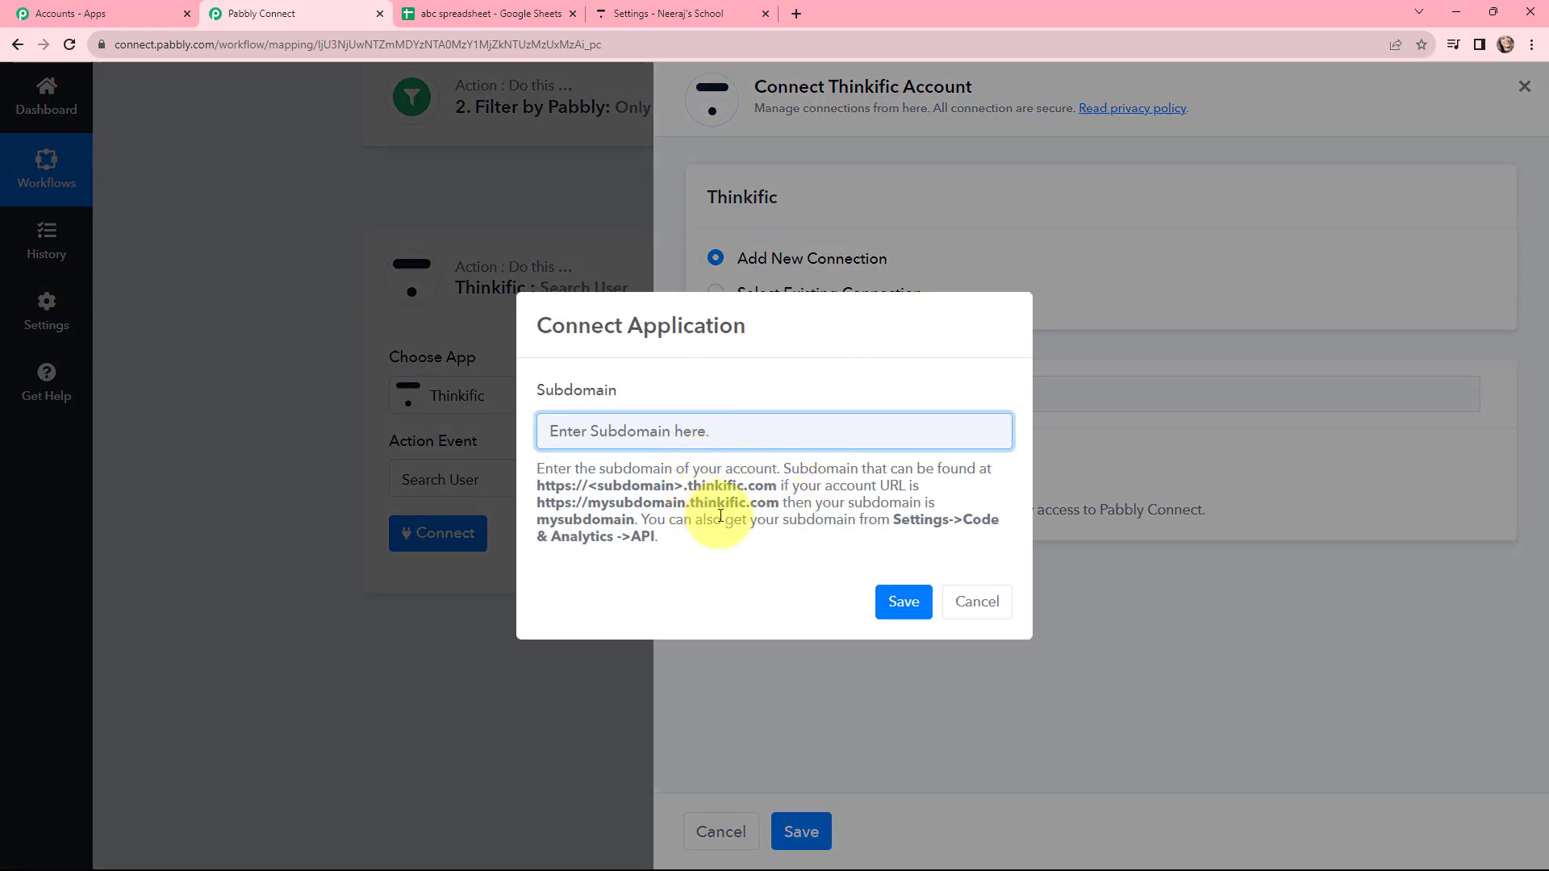
{"action": "left_click", "coordinate": [897, 522]}
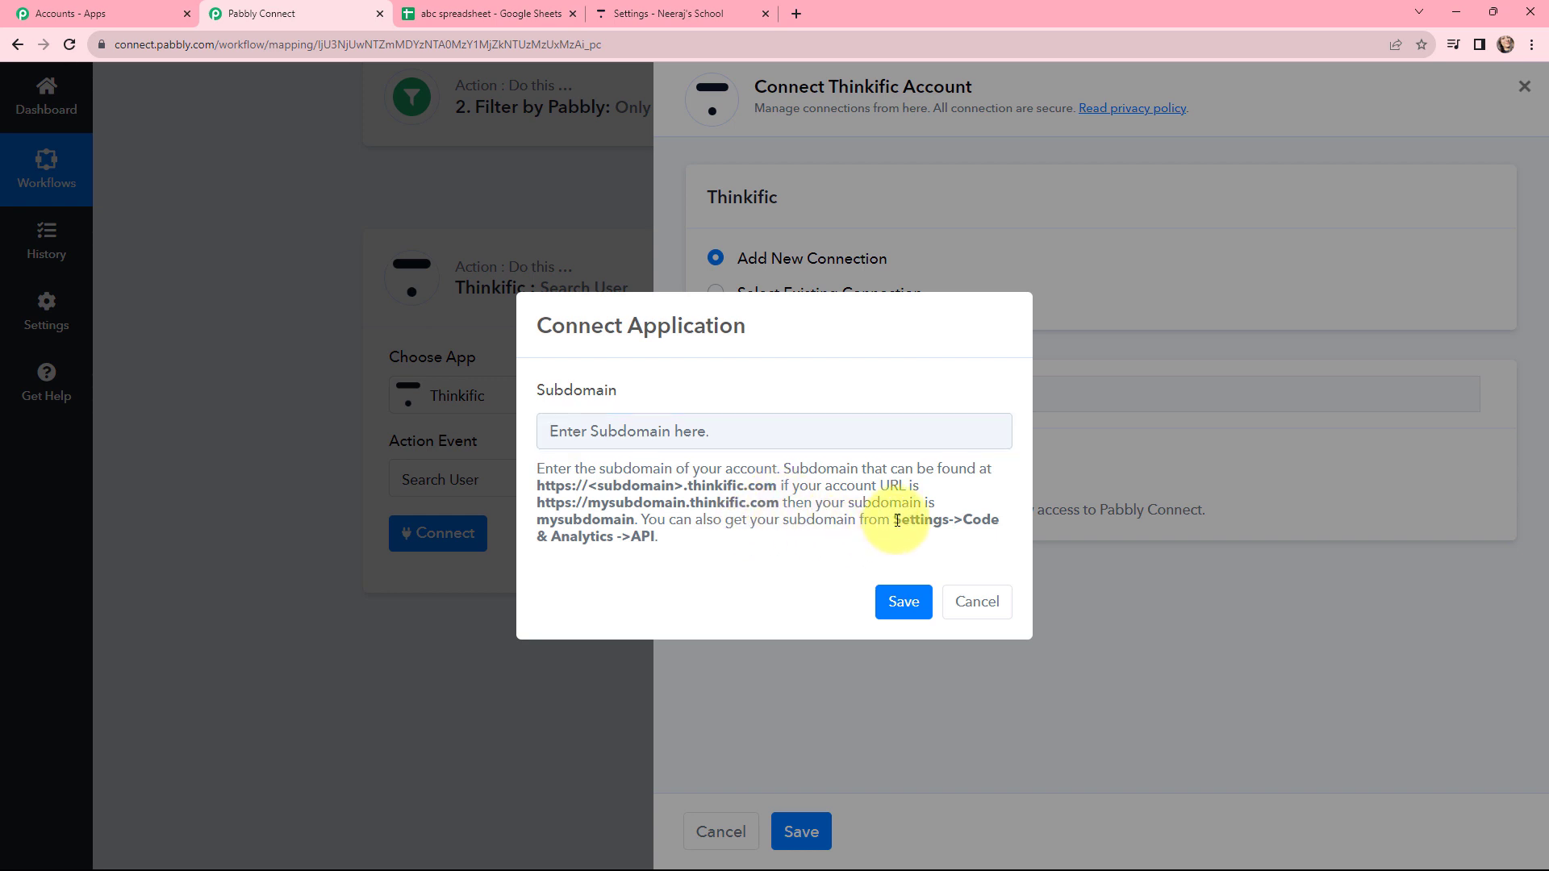
{"action": "left_click_drag", "start_coordinate": [897, 521], "coordinate": [678, 548]}
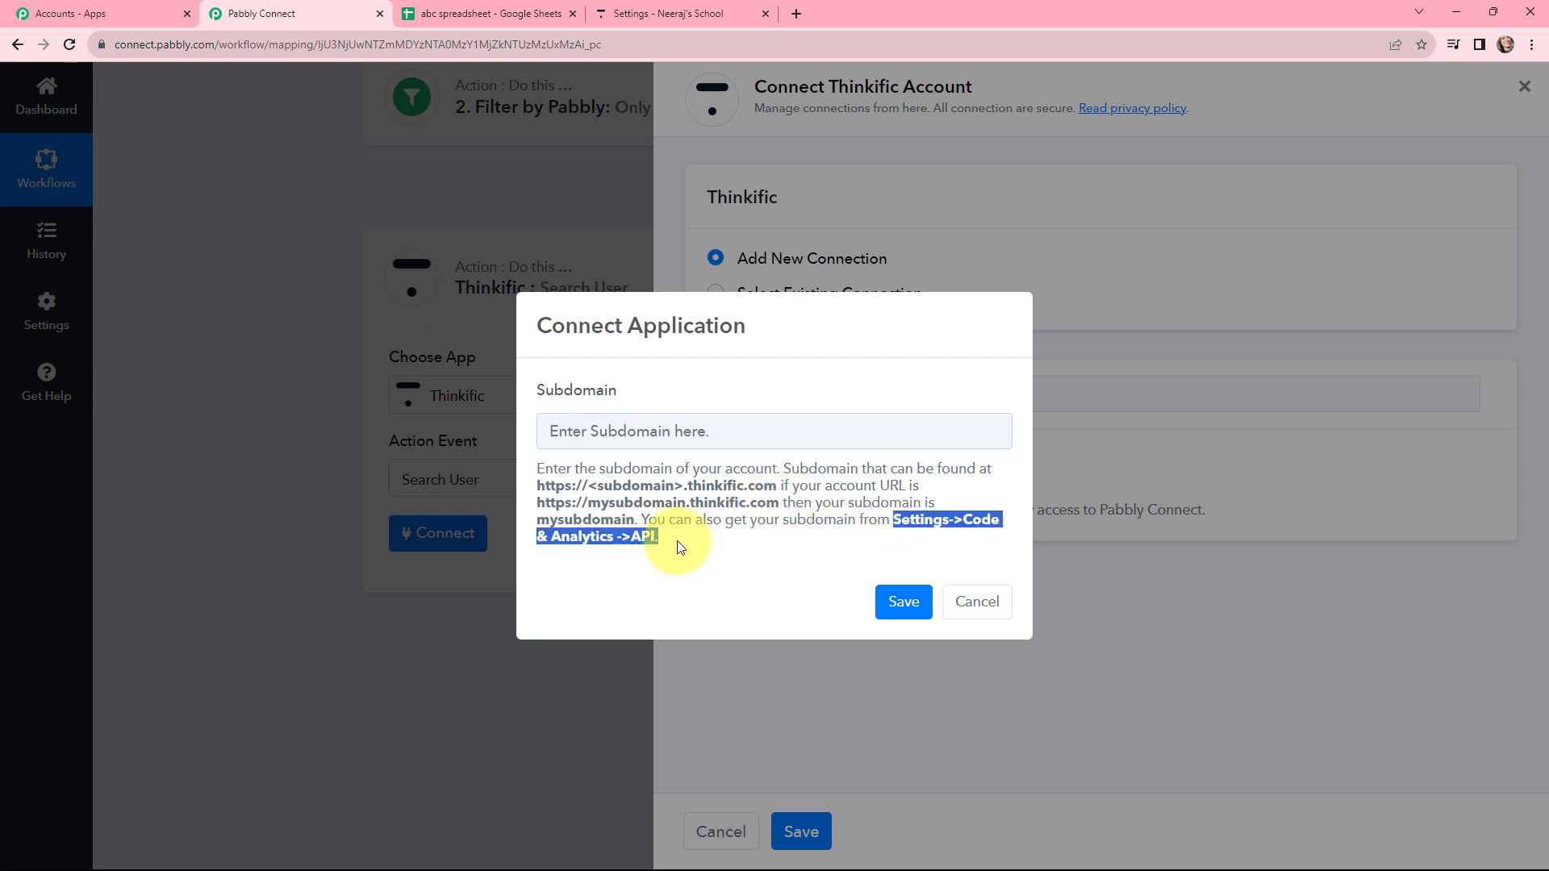
{"action": "left_click", "coordinate": [678, 548]}
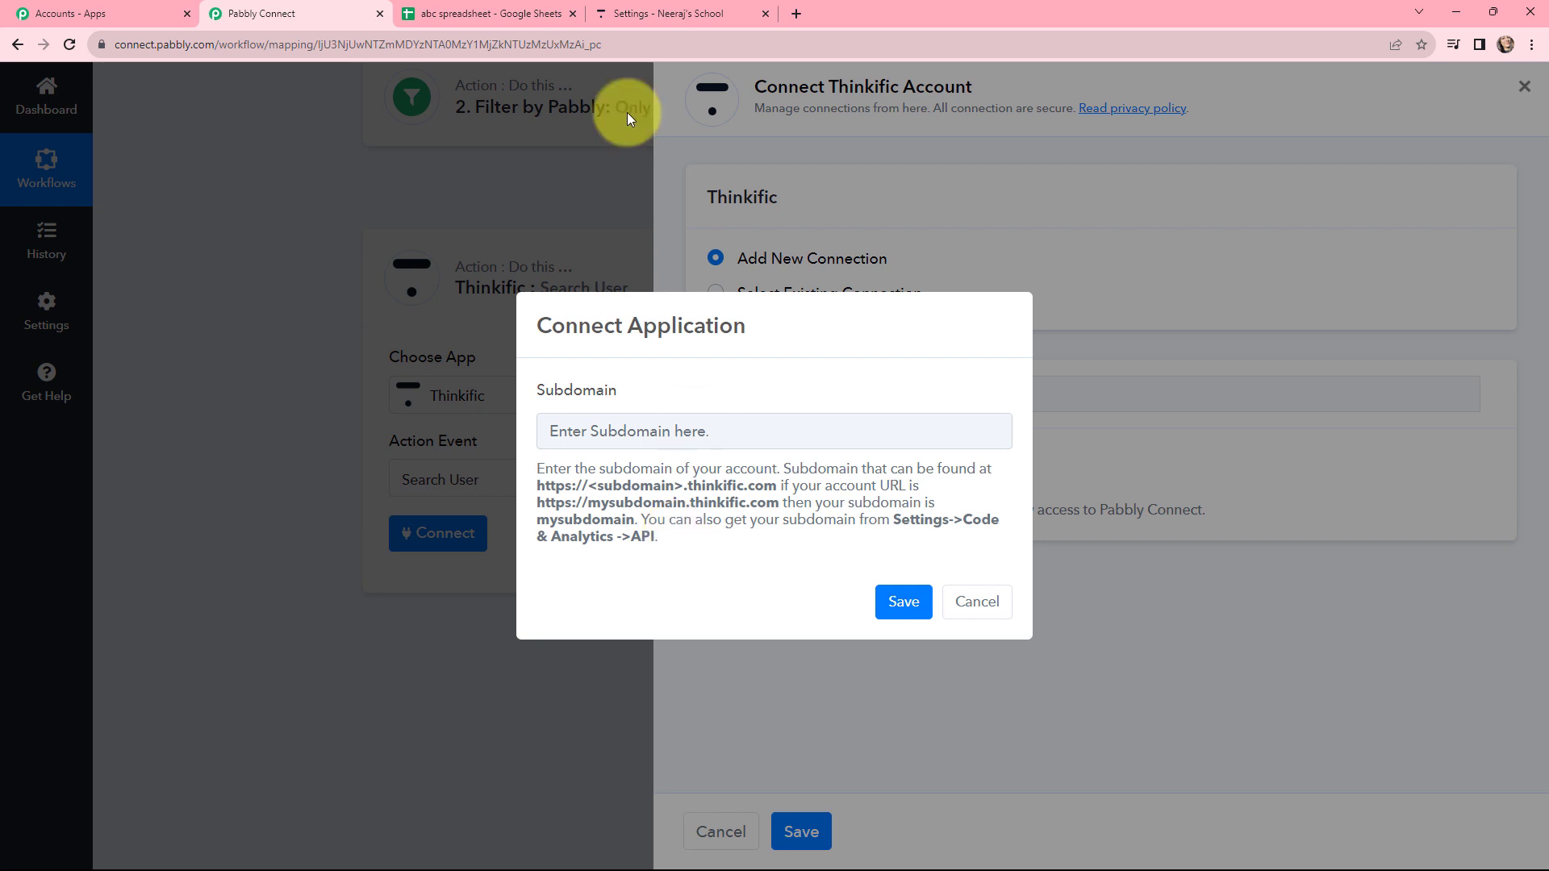
Switch to the Thinkific site, view its Code & analytics API settings and copy the site domain from the page address
{"action": "left_click", "coordinate": [634, 12]}
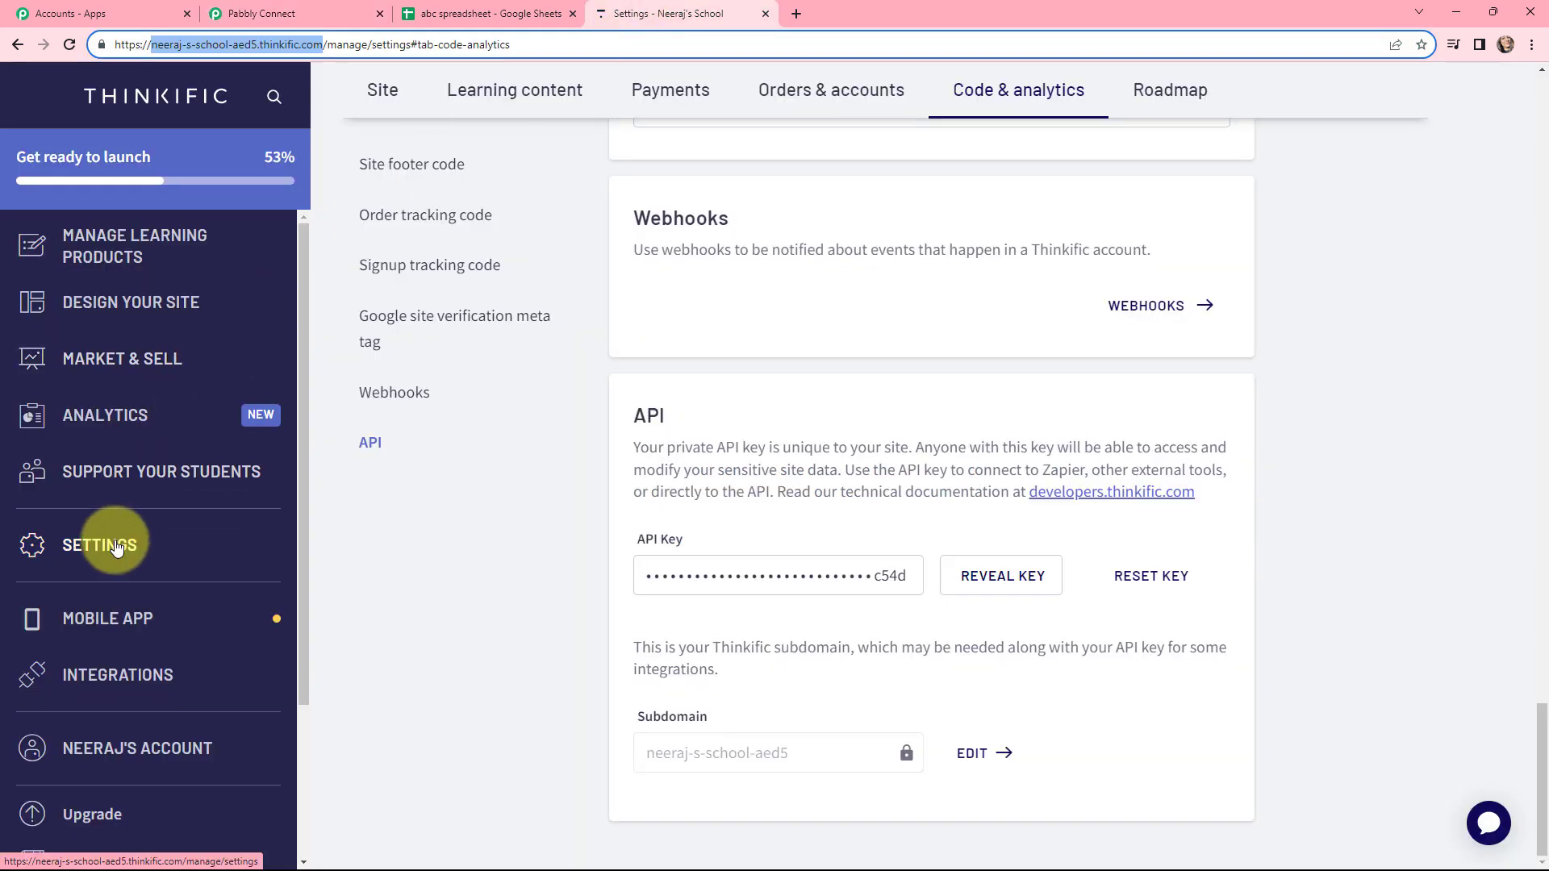
{"action": "left_click", "coordinate": [1009, 95]}
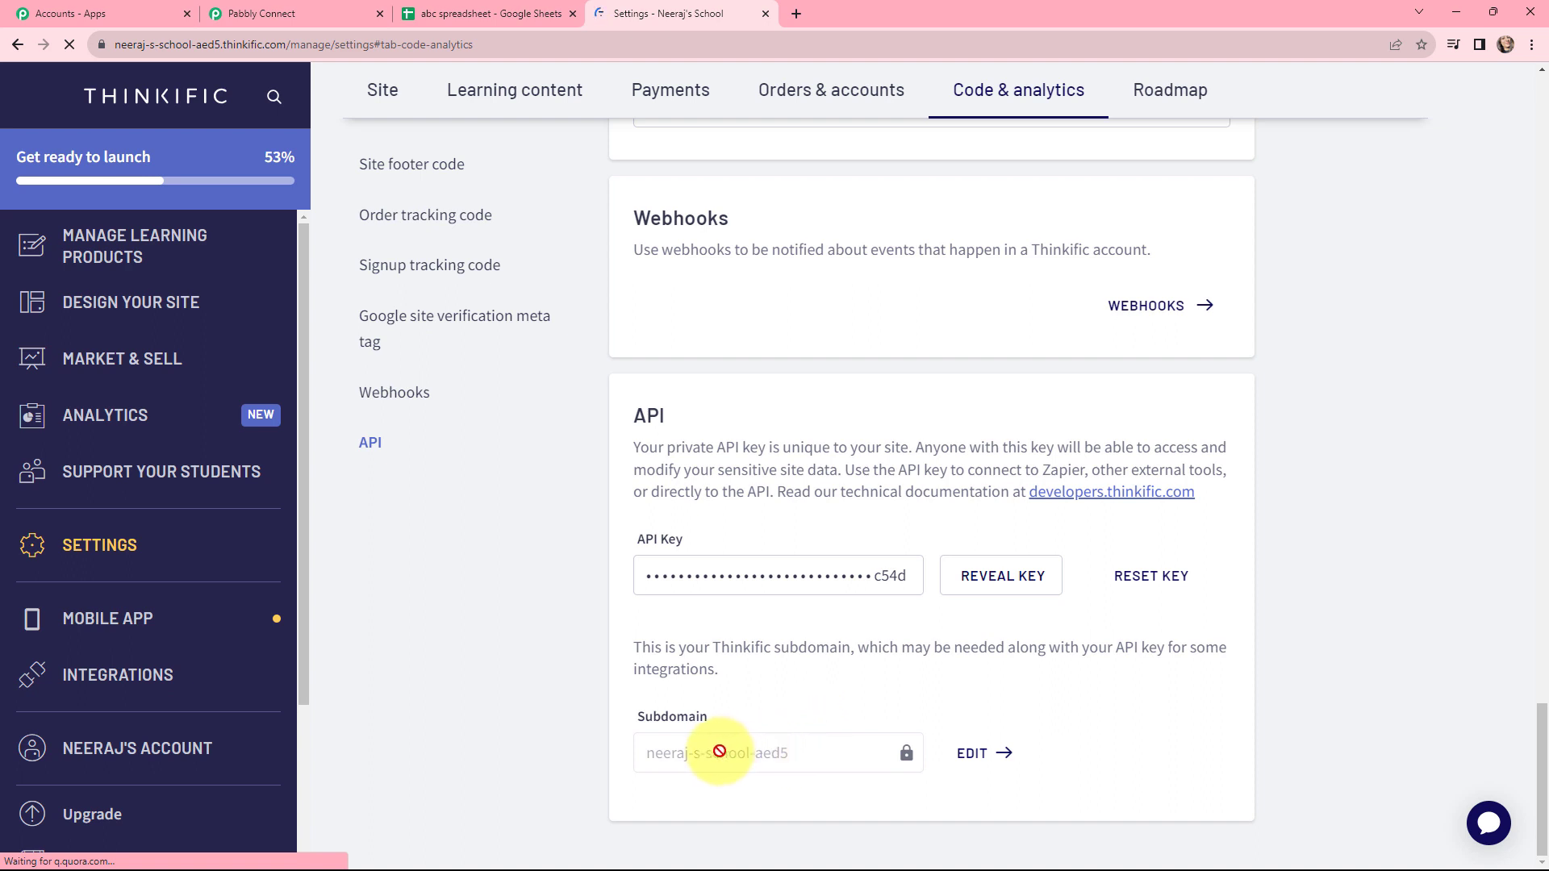
{"action": "left_click", "coordinate": [542, 45]}
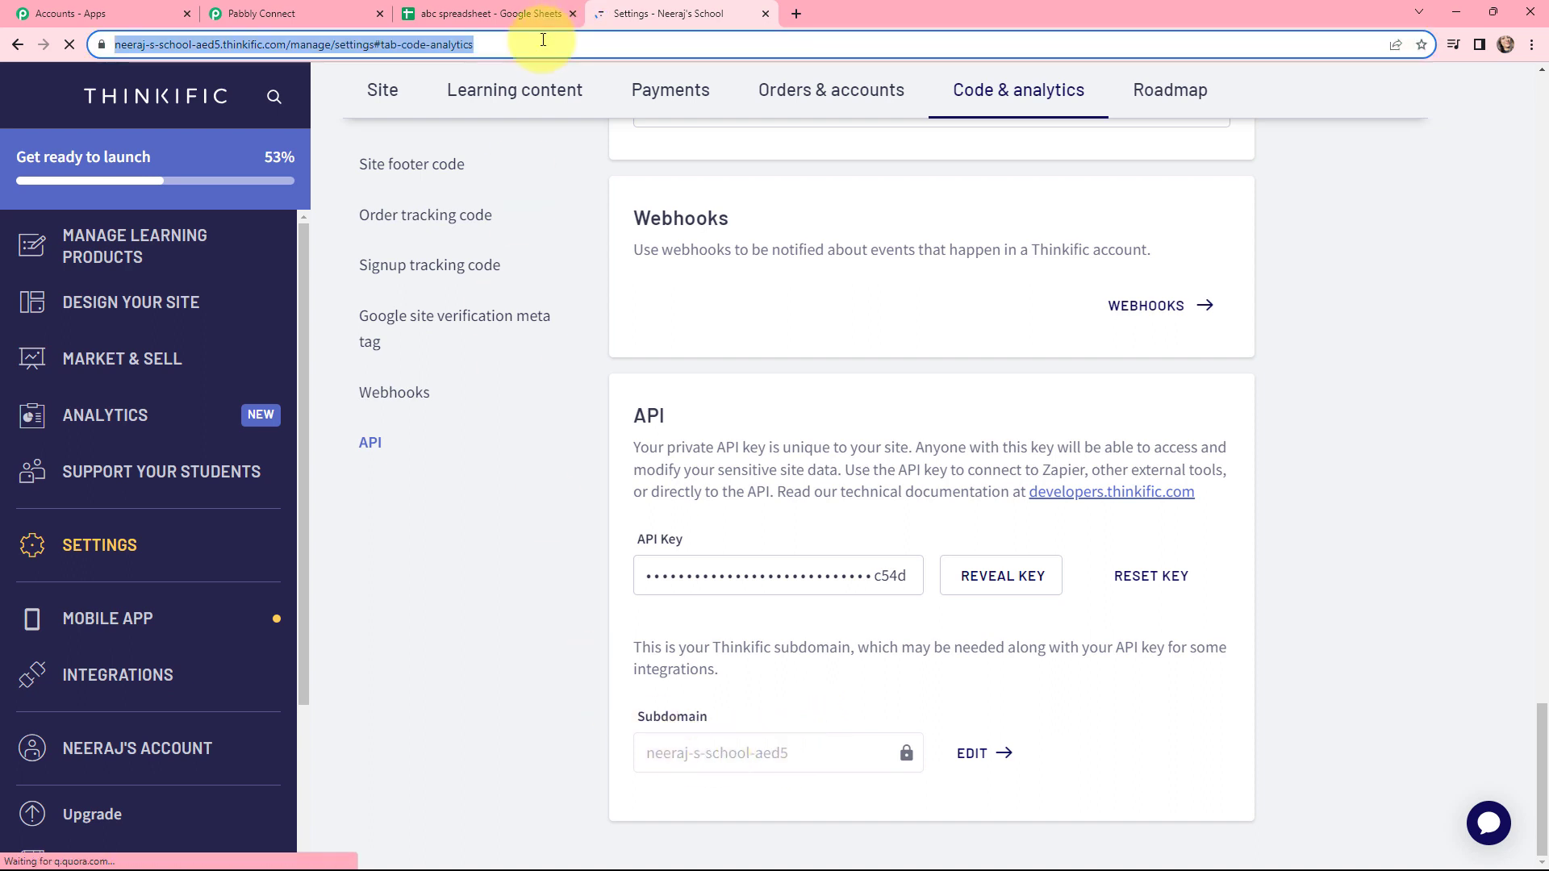
{"action": "left_click", "coordinate": [288, 46]}
{"action": "left_click_drag", "start_coordinate": [322, 45], "coordinate": [151, 46]}
{"action": "key", "text": "ctrl+c"}
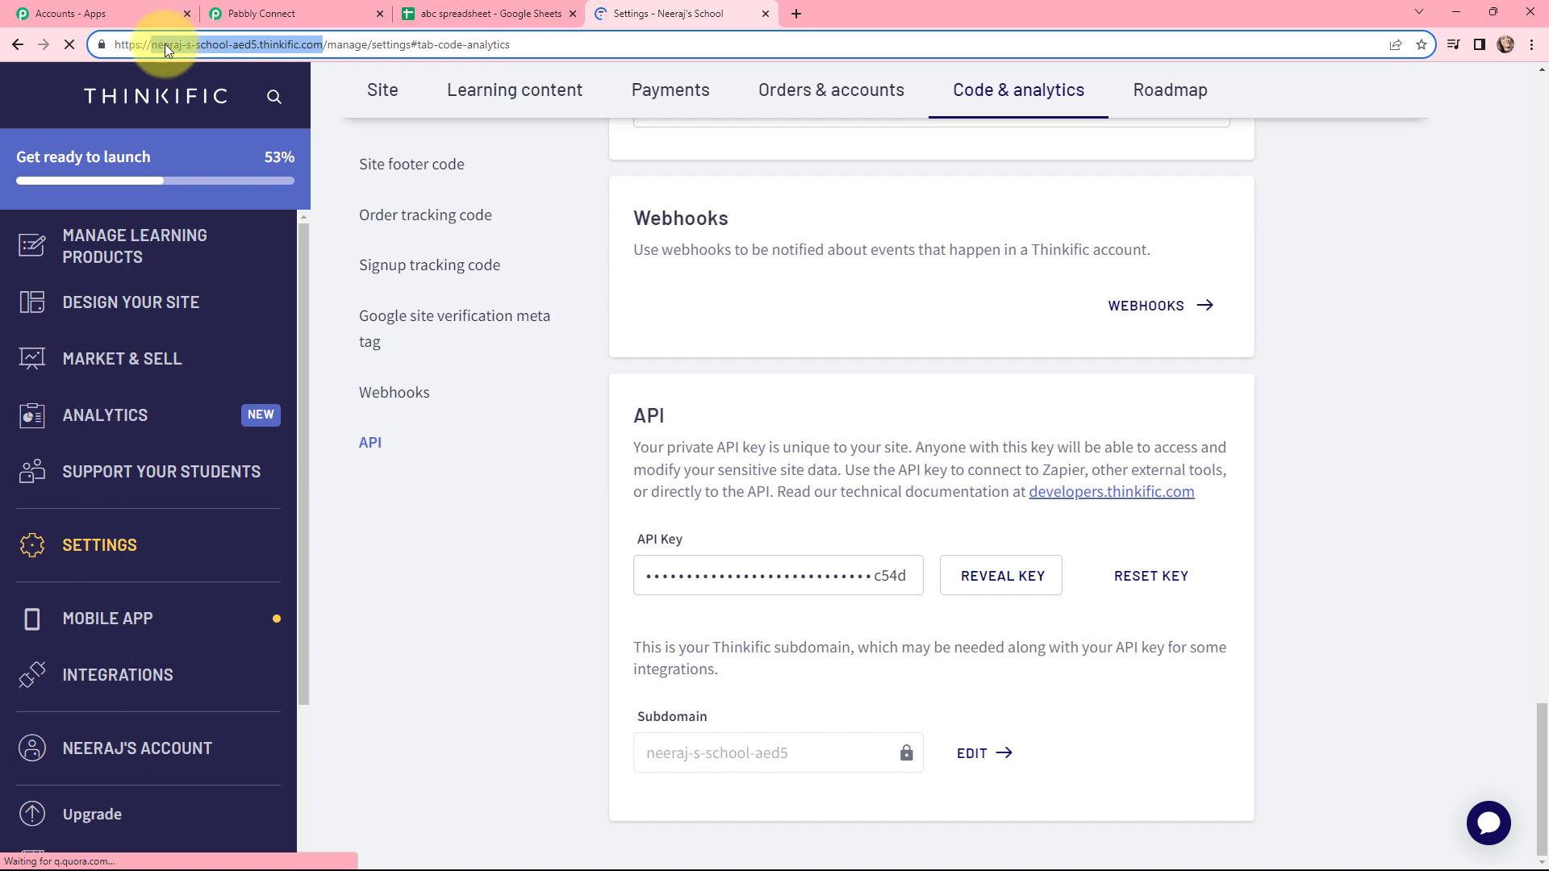
Return to Pabbly Connect, paste the copied domain as the new connection's subdomain, and cancel the dialog
{"action": "left_click", "coordinate": [233, 11]}
{"action": "left_click", "coordinate": [573, 428]}
{"action": "key", "text": "ctrl+v"}
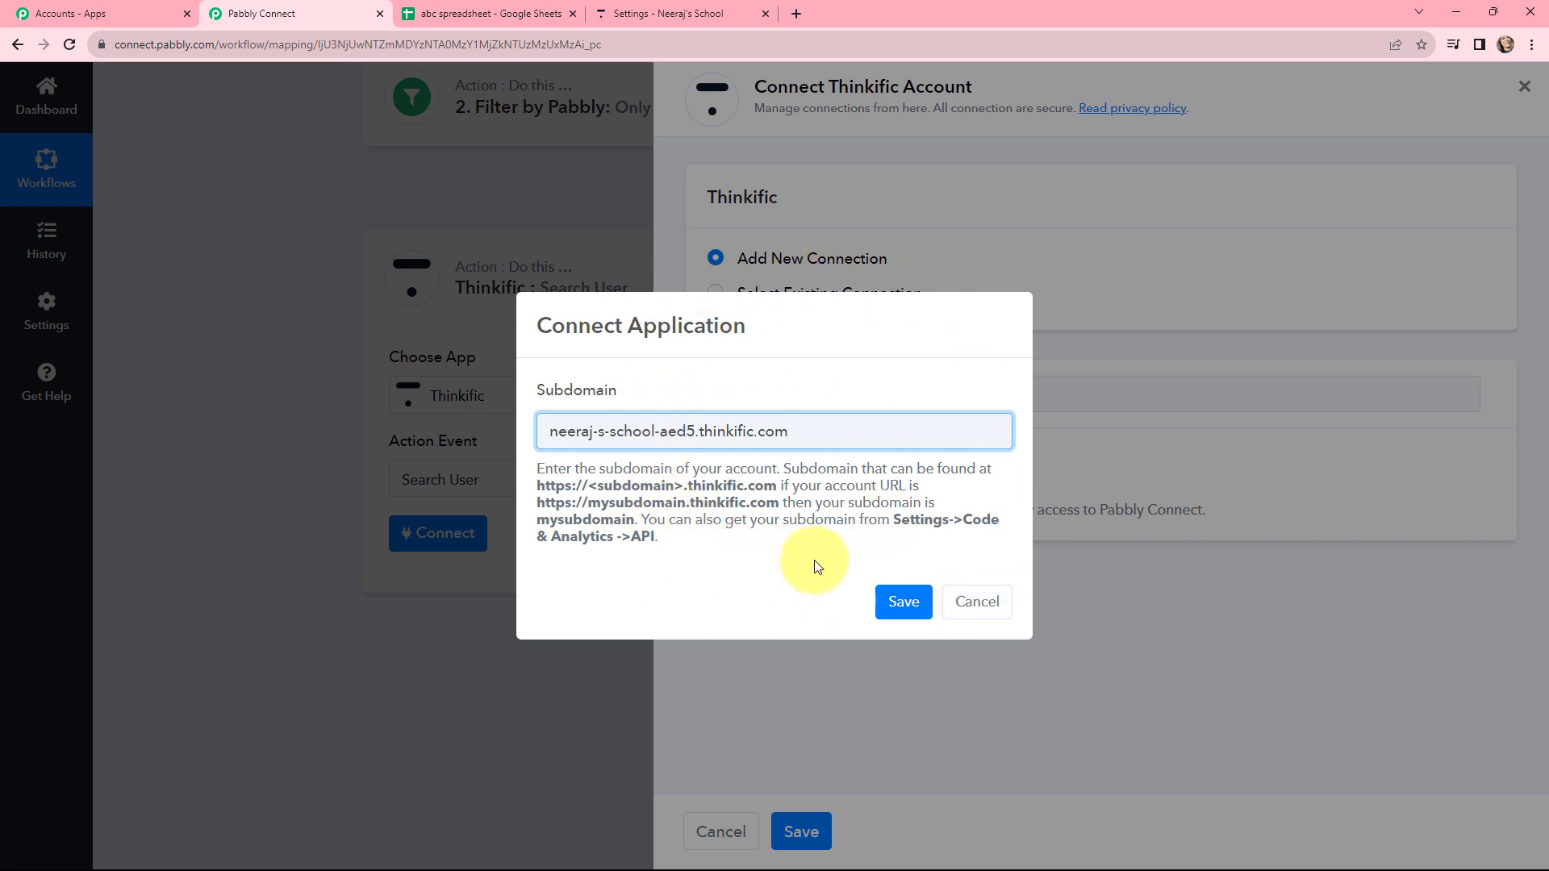
{"action": "left_click", "coordinate": [986, 614]}
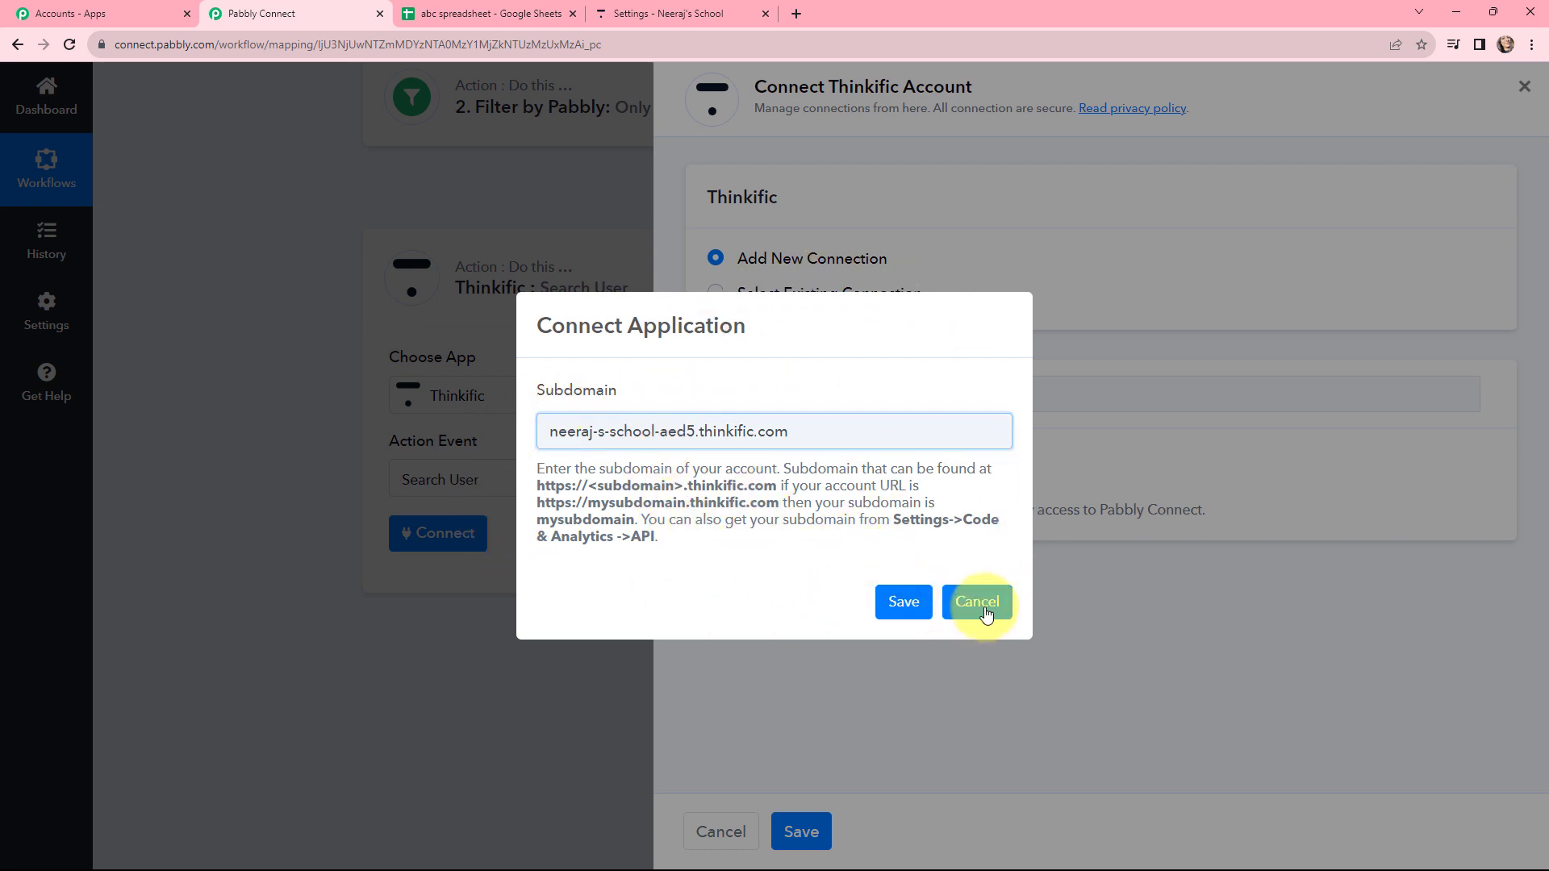
Connect the Search User step with the existing Thinkific #1 connection
{"action": "left_click", "coordinate": [717, 294]}
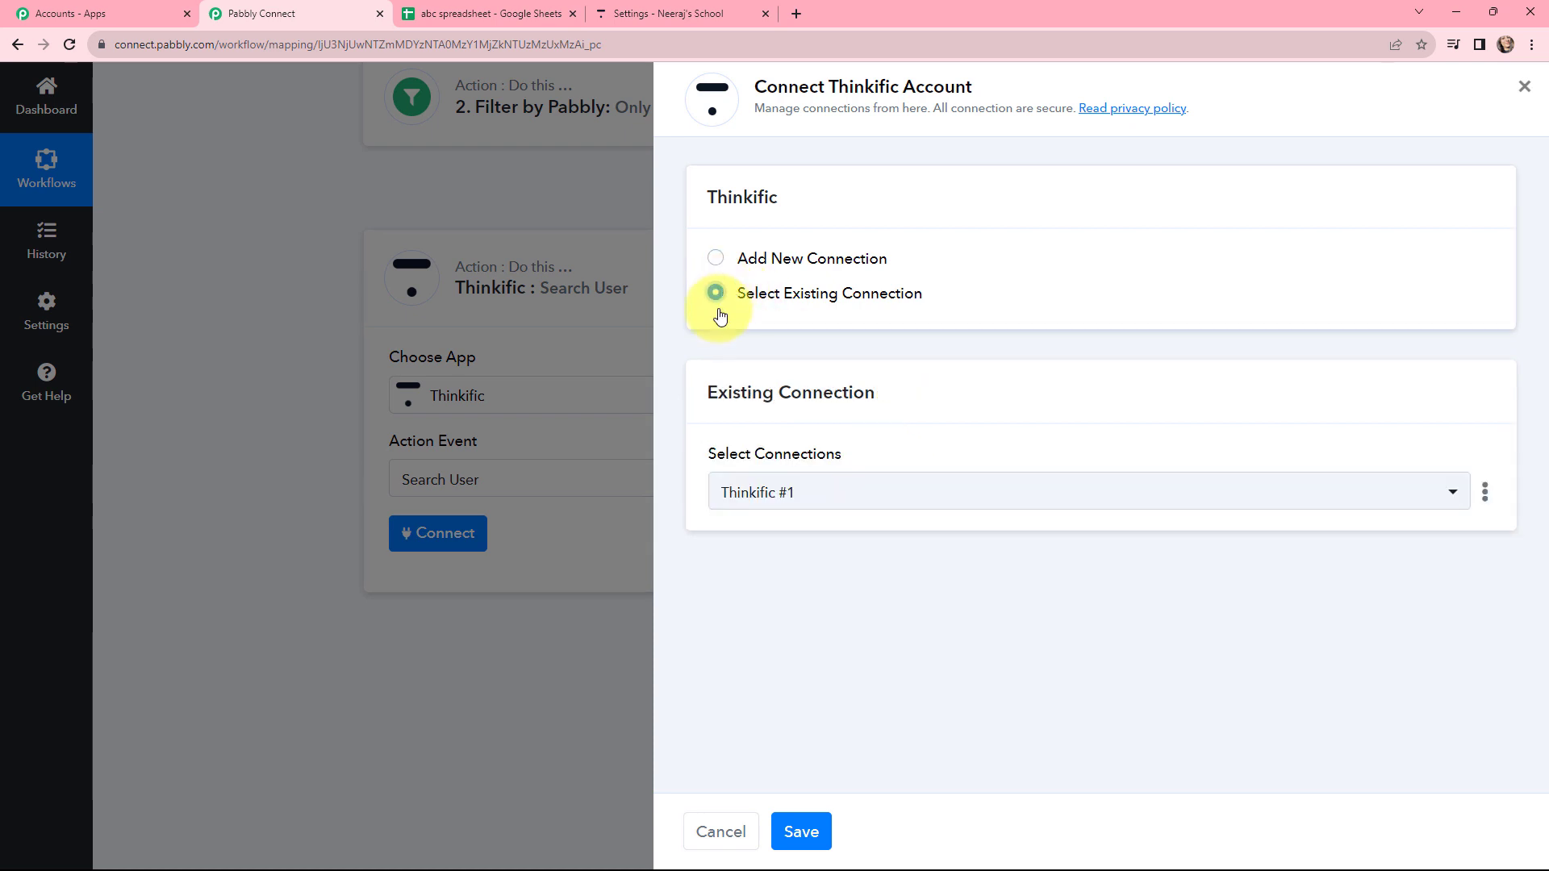
{"action": "left_click", "coordinate": [815, 829]}
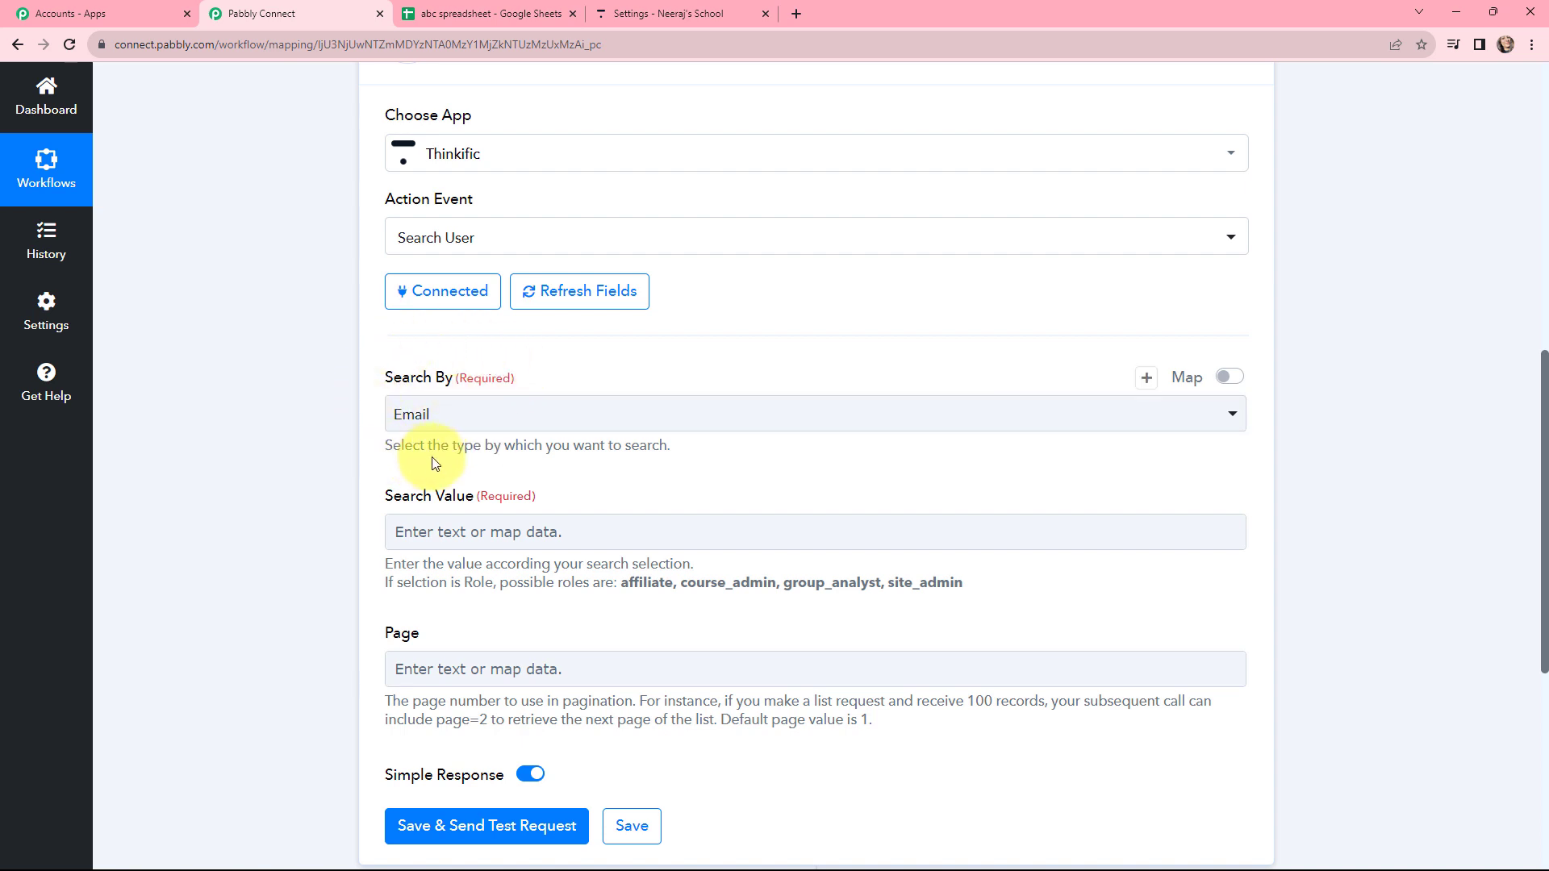
Set the user search to Email and map the search value to the Email field from the Google Sheets trigger
{"action": "left_click", "coordinate": [492, 429]}
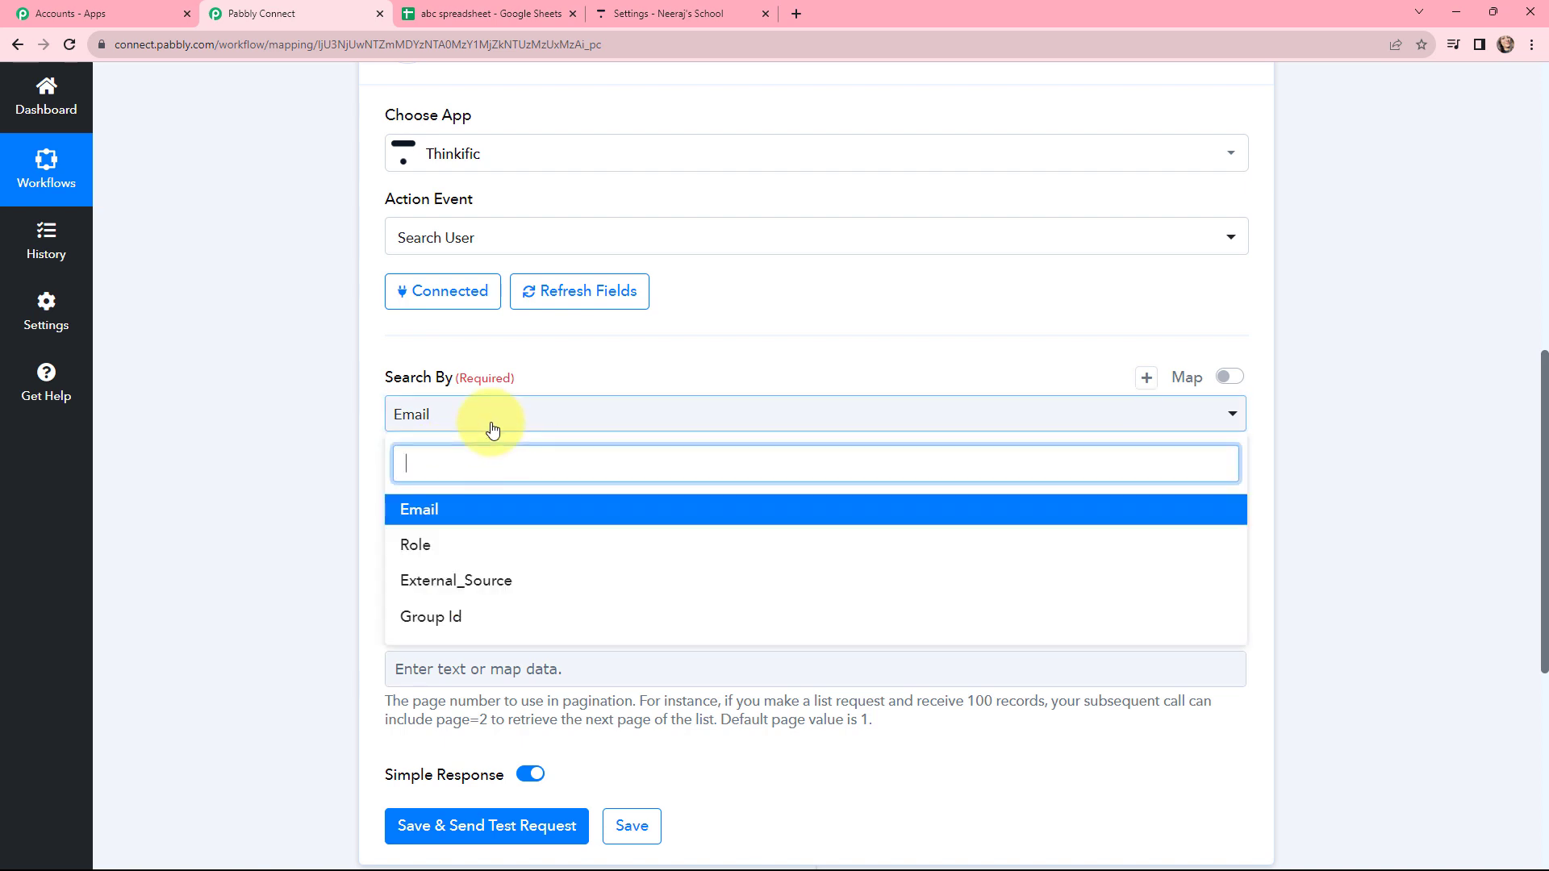
{"action": "left_click", "coordinate": [489, 508]}
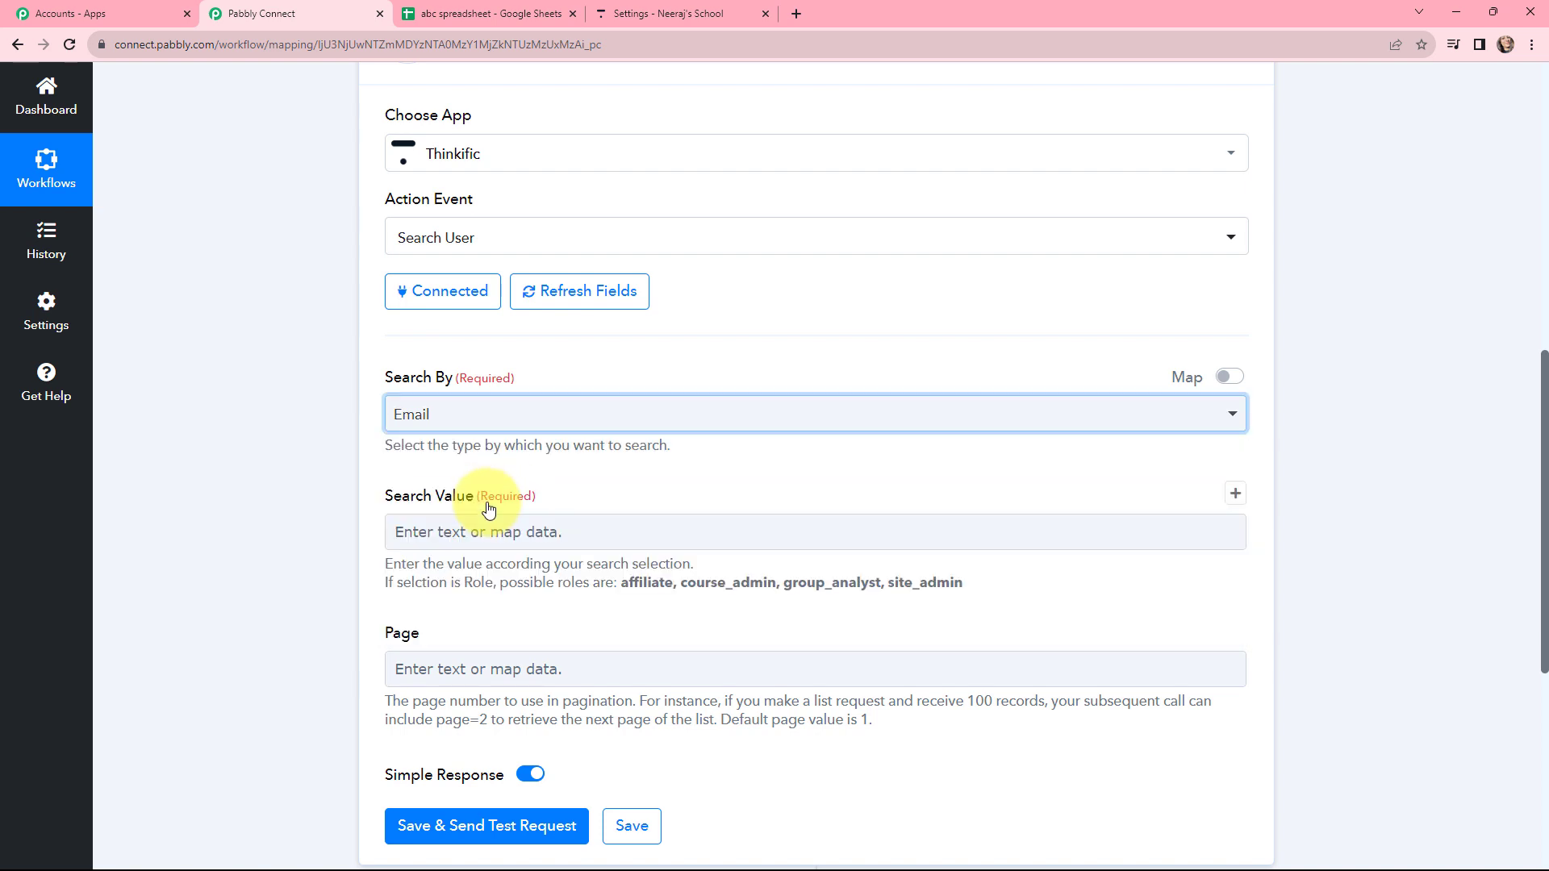
{"action": "scroll", "coordinate": [401, 426], "scroll_direction": "down", "scroll_amount": 1}
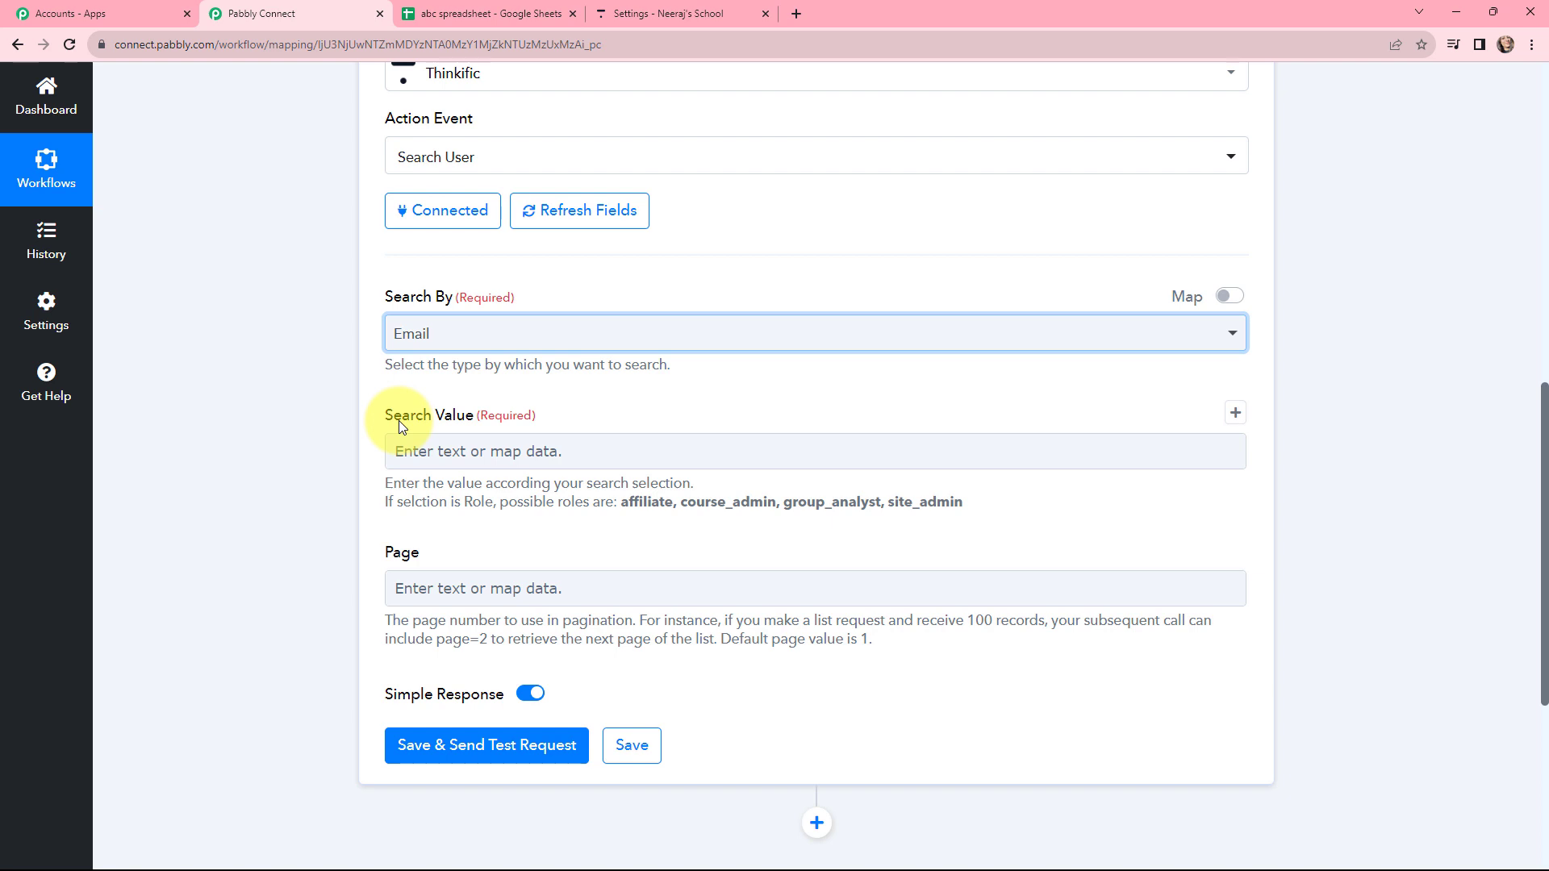
{"action": "left_click", "coordinate": [447, 453]}
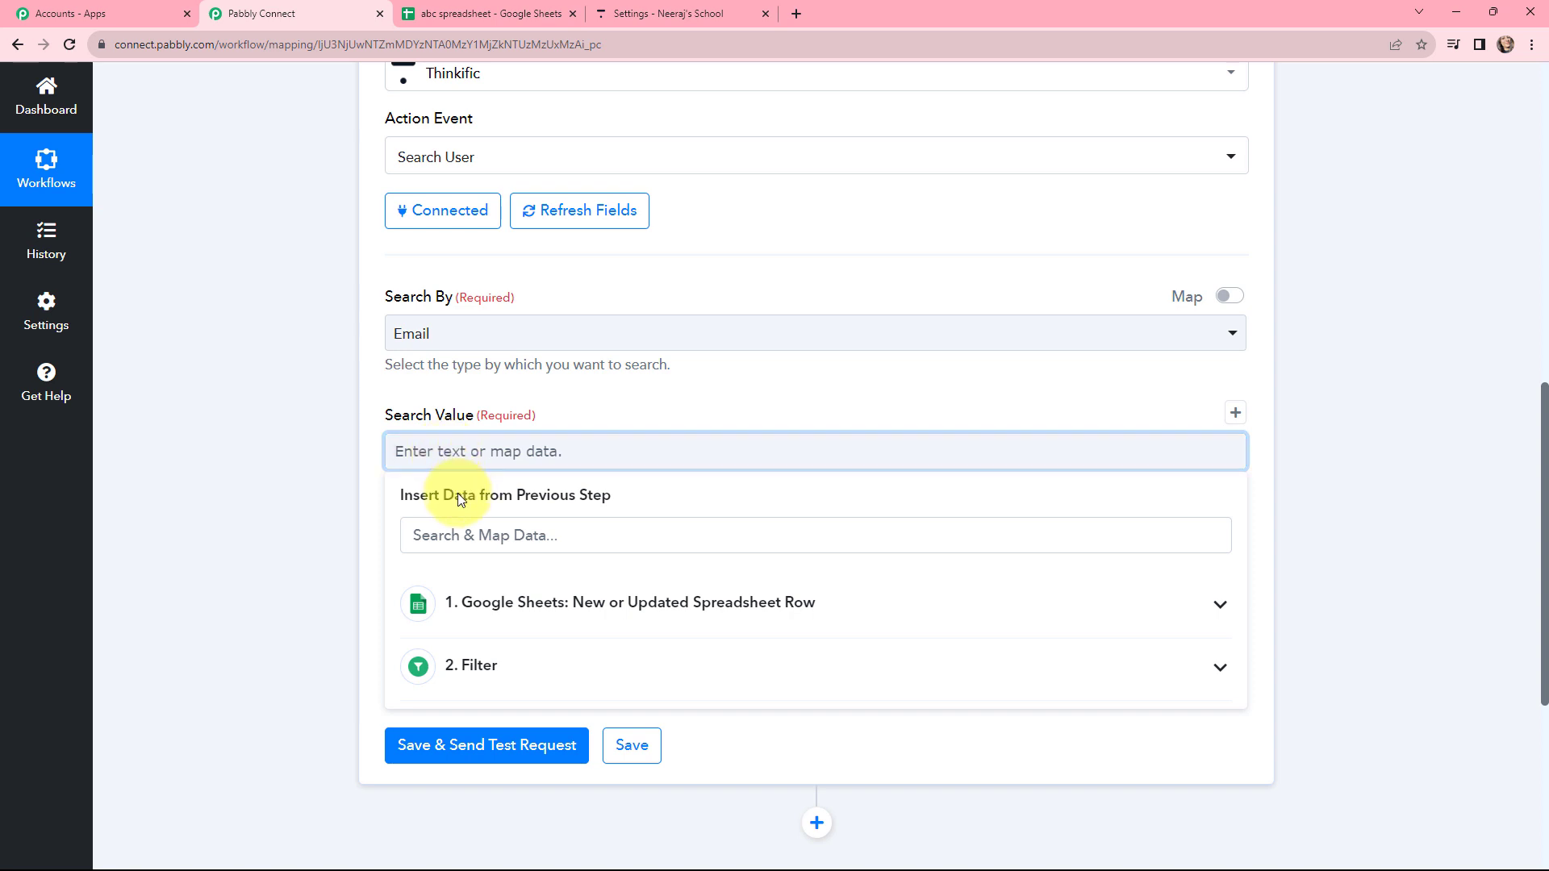
{"action": "left_click", "coordinate": [534, 606]}
{"action": "scroll", "coordinate": [668, 730], "scroll_direction": "down", "scroll_amount": 5}
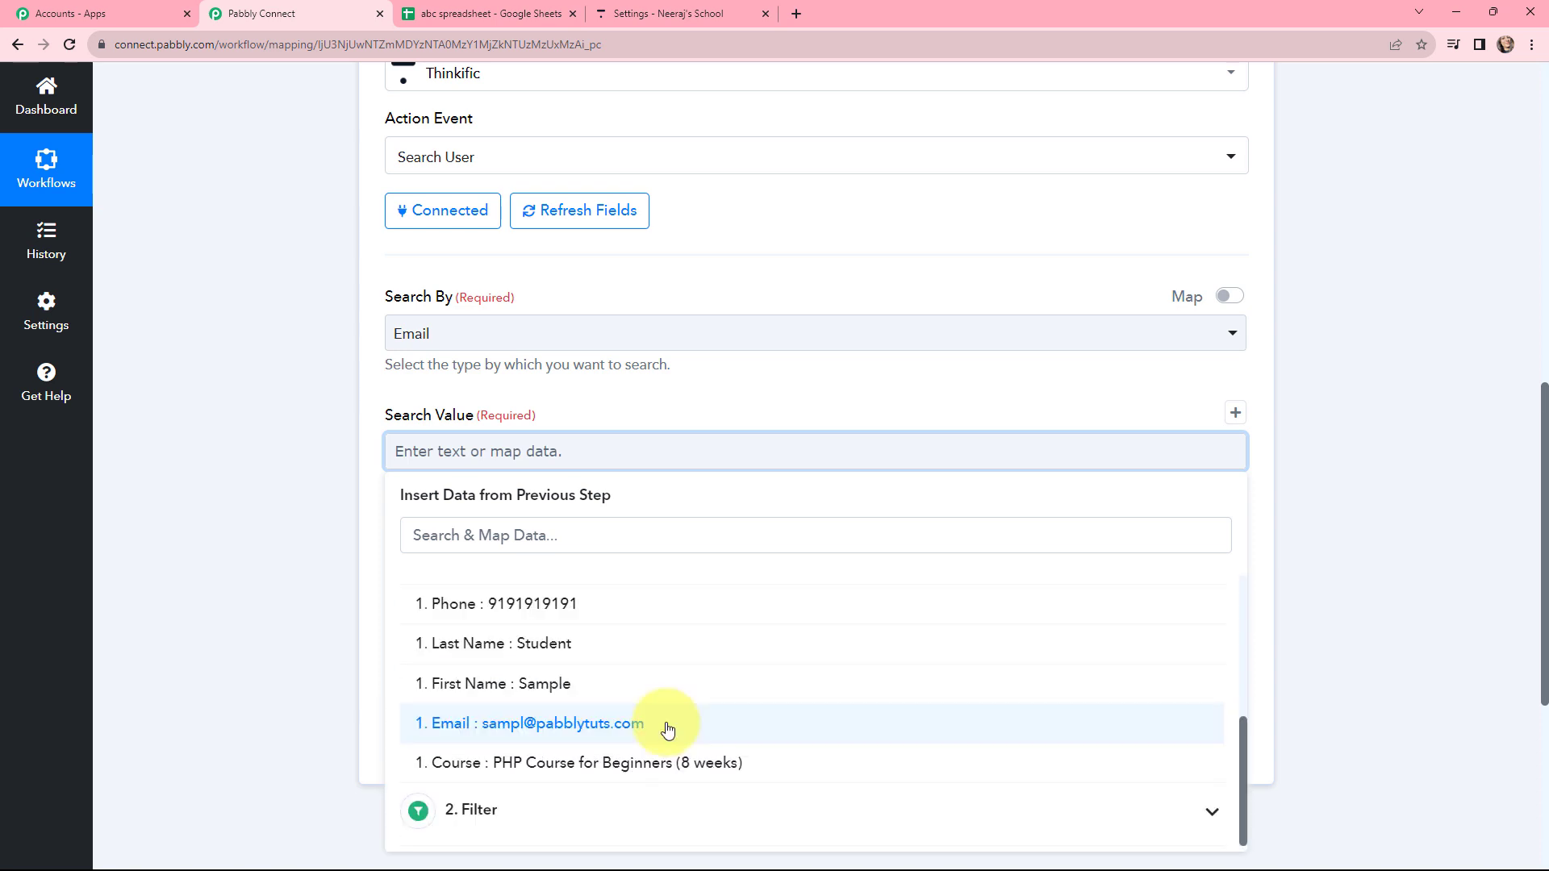
{"action": "left_click", "coordinate": [600, 724]}
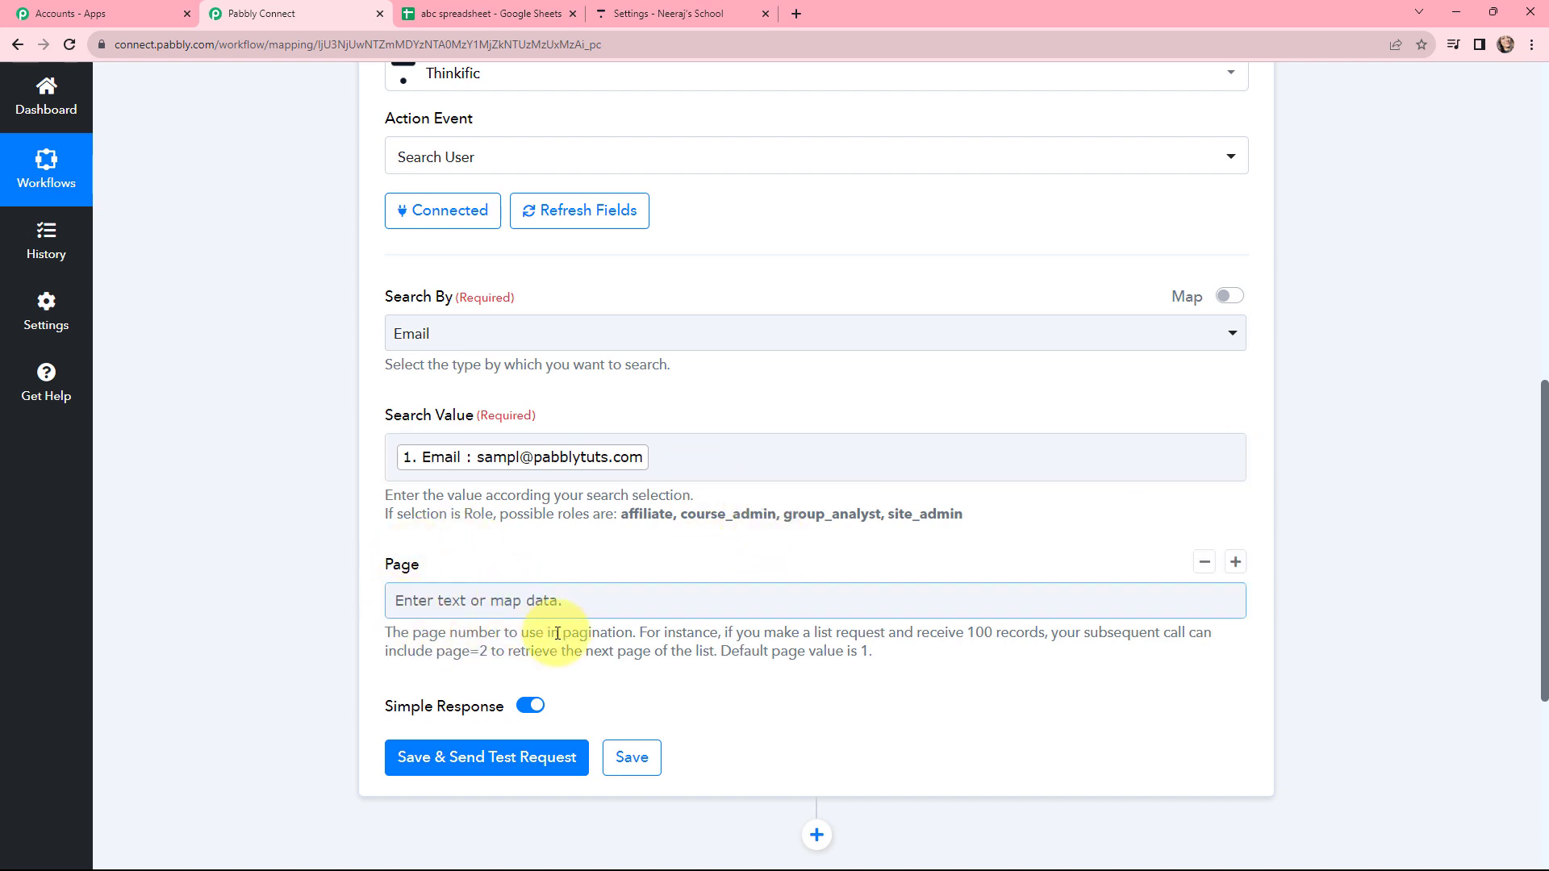
Leave the Page field empty, save the Search User step with a test request, and check the user ID and email in its response
{"action": "left_click_drag", "start_coordinate": [723, 654], "coordinate": [873, 662]}
{"action": "left_click", "coordinate": [873, 662]}
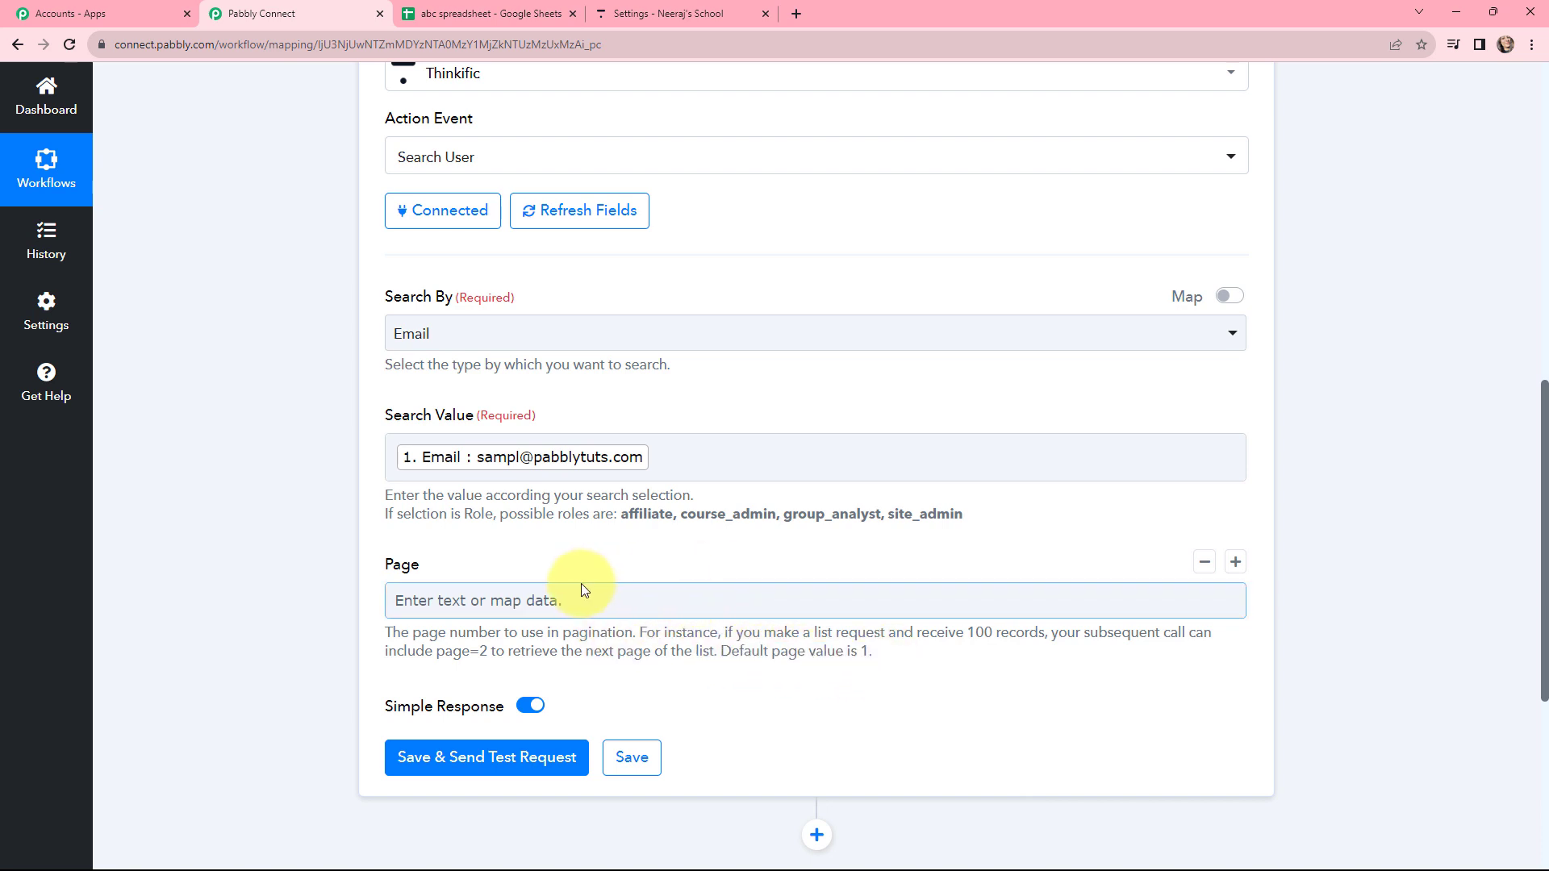
{"action": "scroll", "coordinate": [584, 594], "scroll_direction": "down", "scroll_amount": 1}
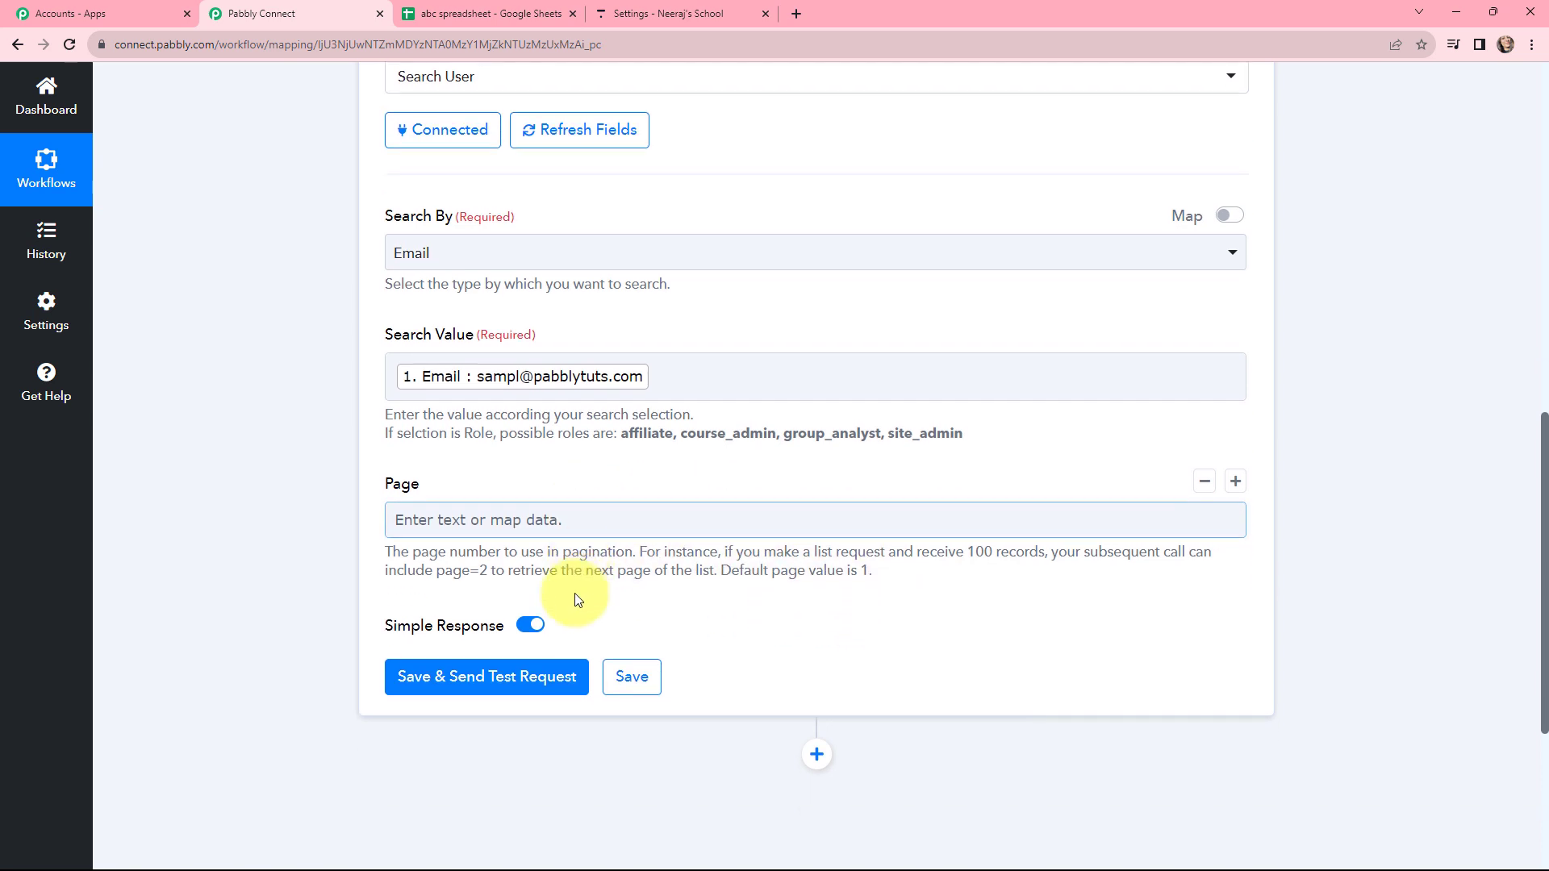
{"action": "left_click", "coordinate": [482, 681]}
{"action": "scroll", "coordinate": [802, 518], "scroll_direction": "down", "scroll_amount": 2}
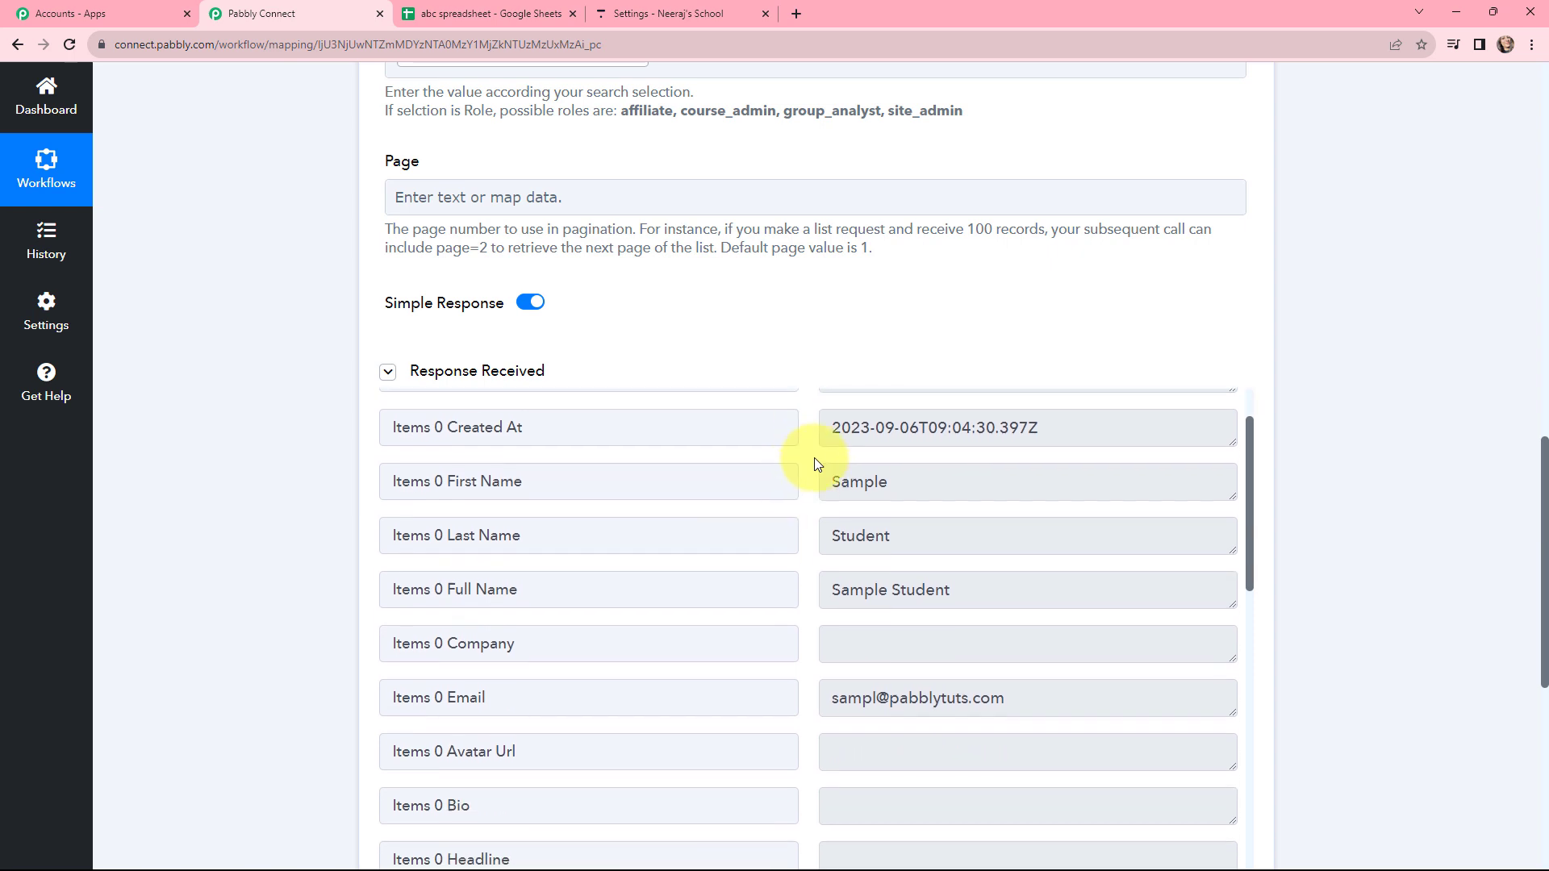
{"action": "scroll", "coordinate": [802, 483], "scroll_direction": "up", "scroll_amount": 1}
{"action": "left_click_drag", "start_coordinate": [921, 456], "coordinate": [828, 481]}
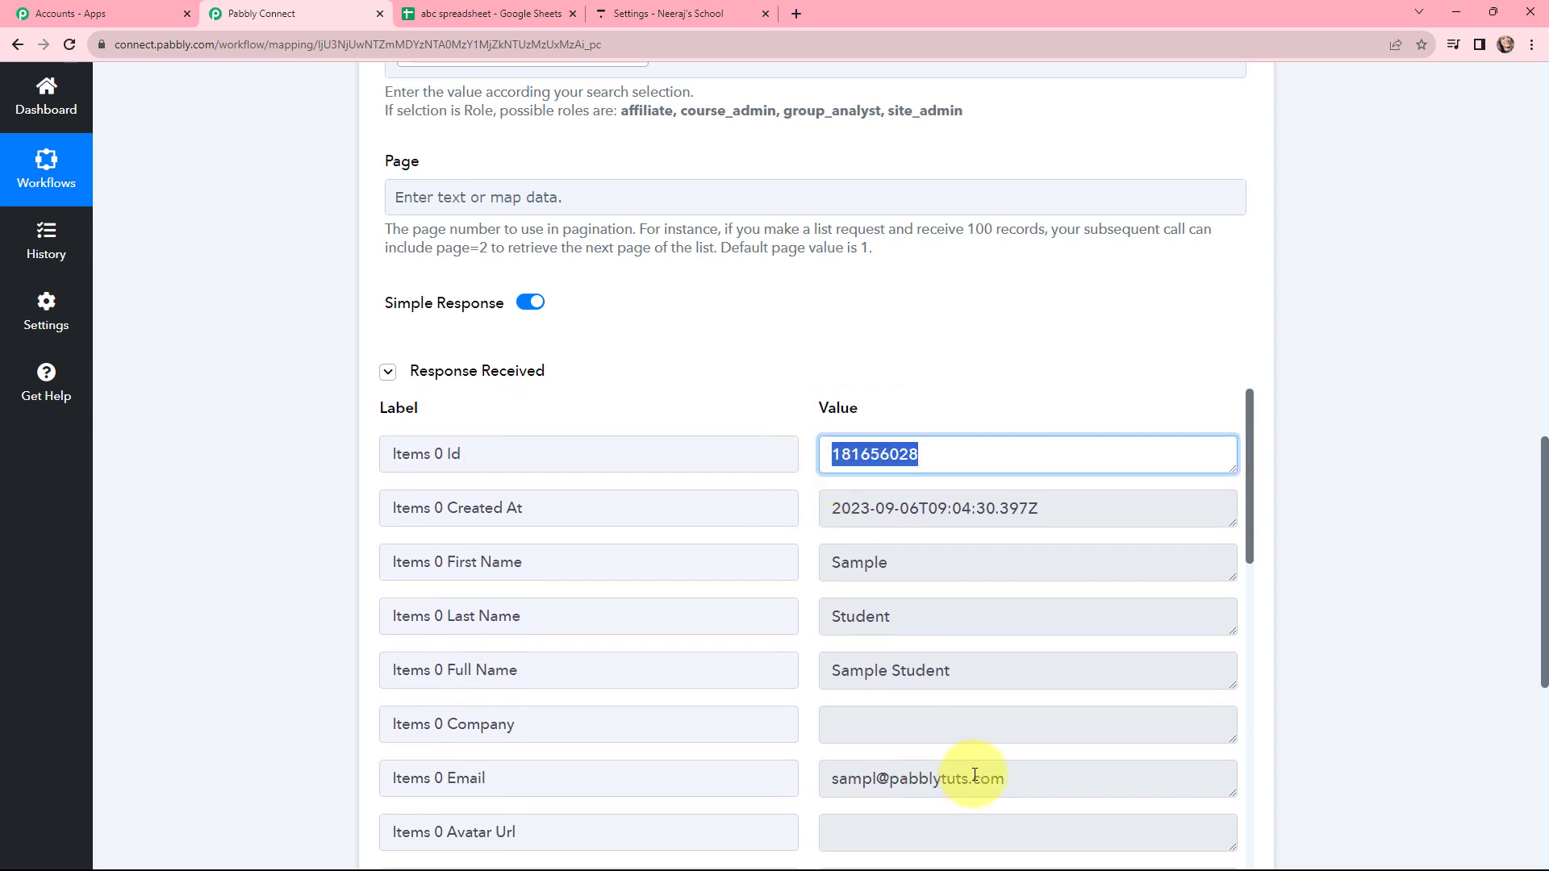
{"action": "left_click_drag", "start_coordinate": [1012, 779], "coordinate": [836, 780]}
{"action": "left_click", "coordinate": [803, 757]}
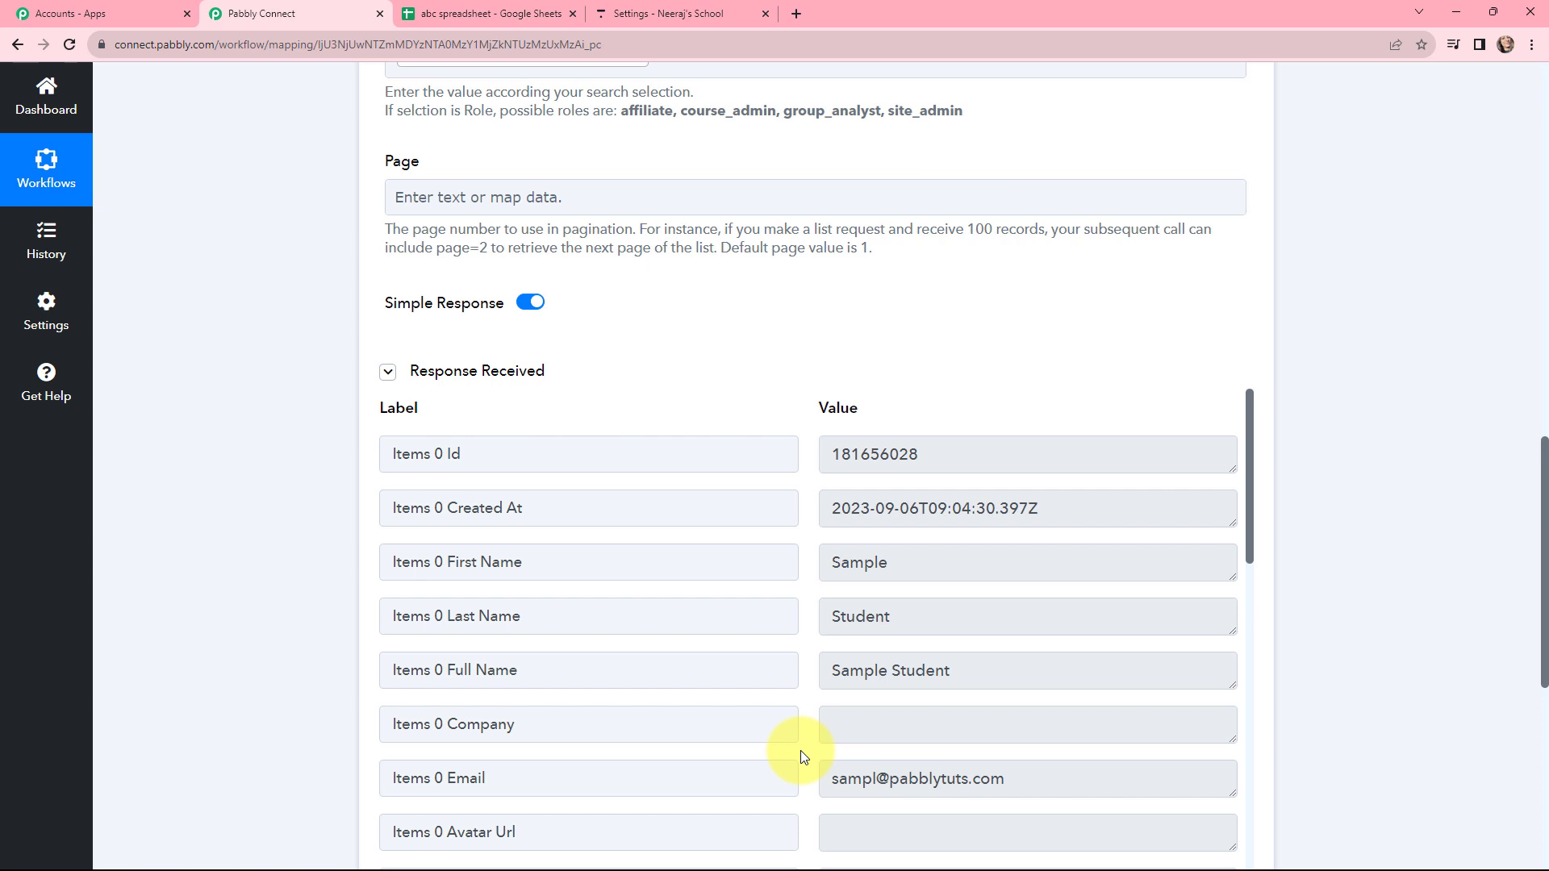
{"action": "scroll", "coordinate": [800, 750], "scroll_direction": "down", "scroll_amount": 1}
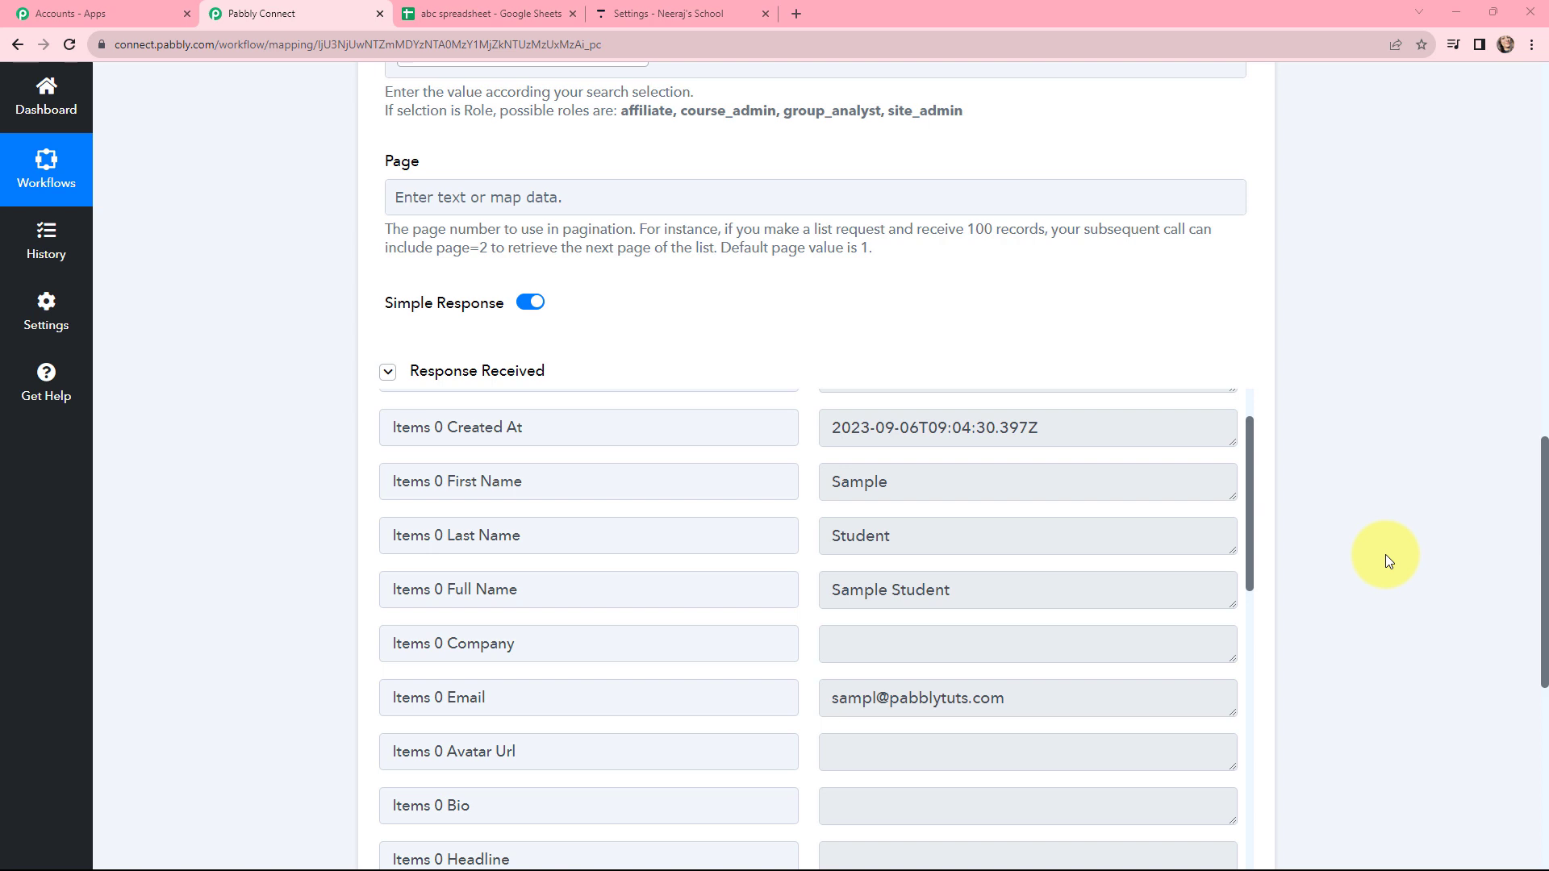
{"action": "scroll", "coordinate": [1359, 537], "scroll_direction": "down", "scroll_amount": 7}
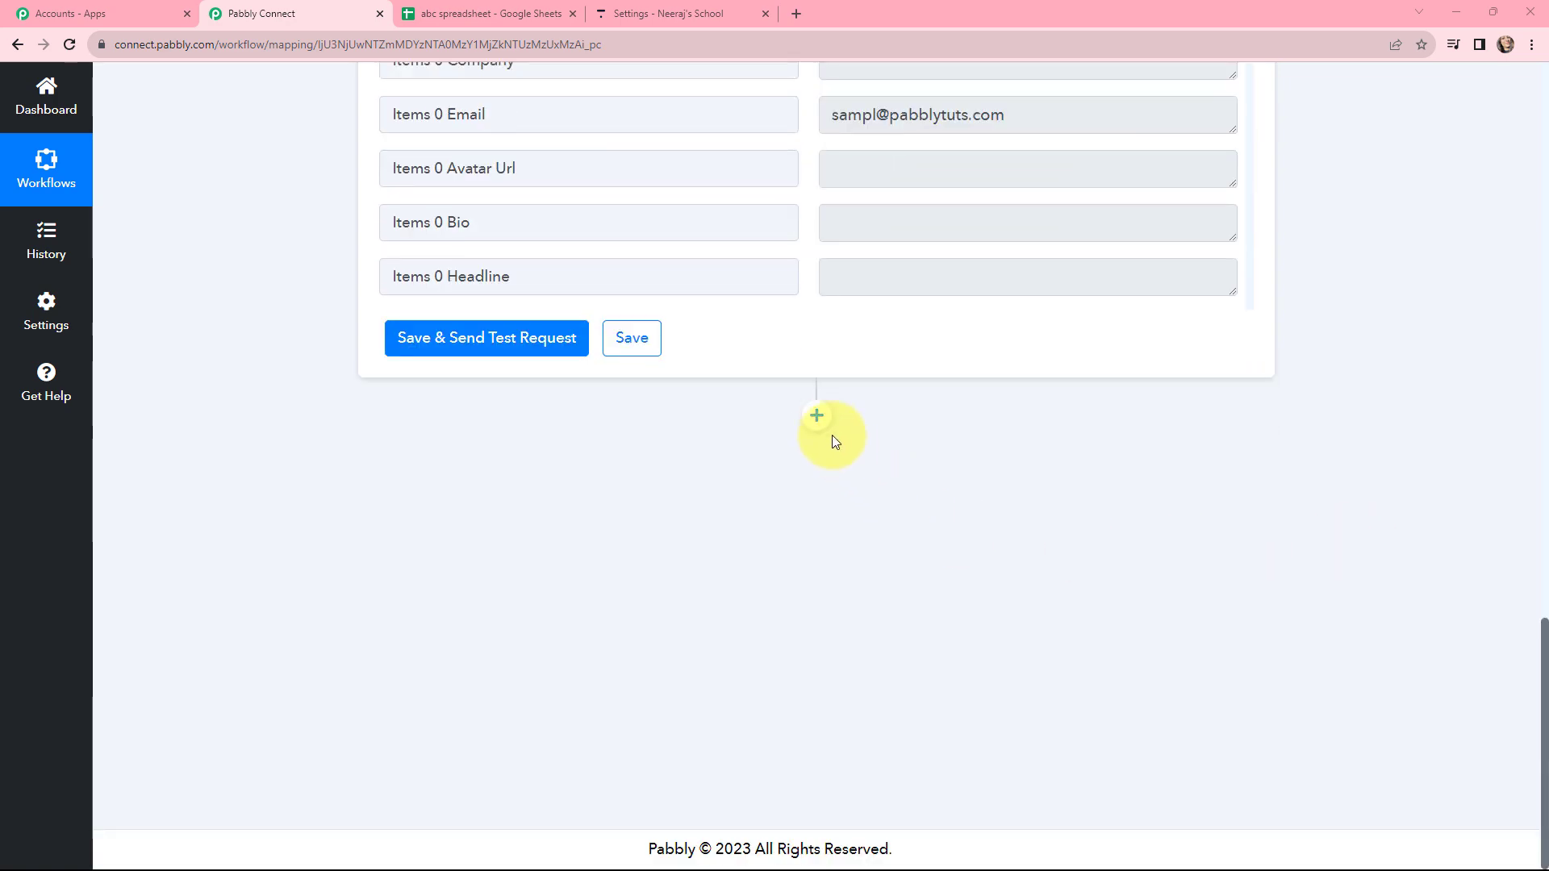
Add a Router by Pabbly action after the Thinkific Search User step
{"action": "left_click", "coordinate": [817, 415]}
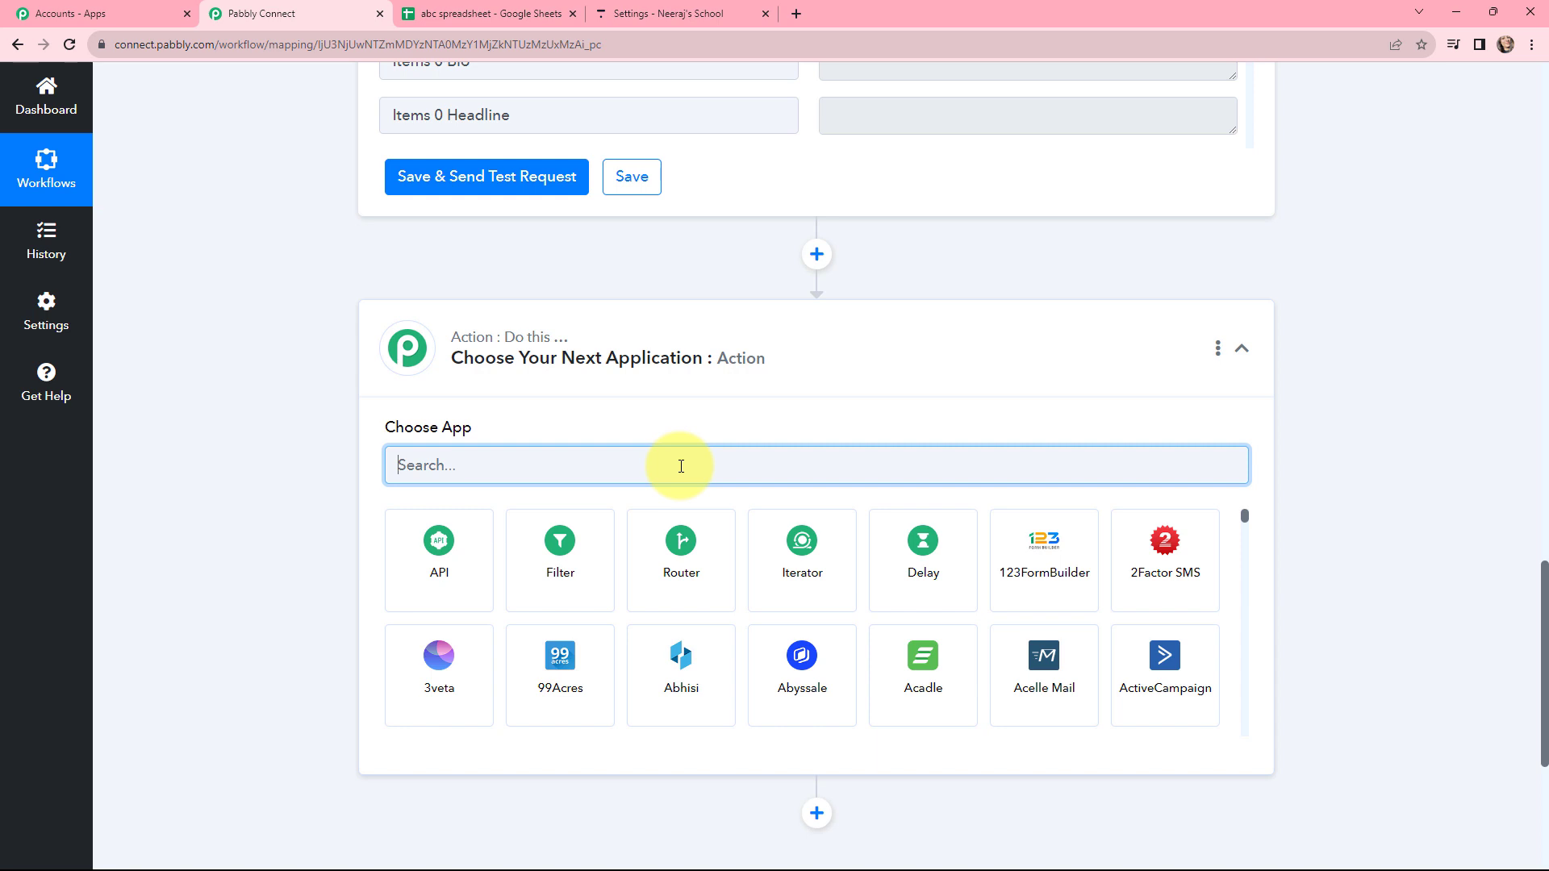
{"action": "left_click", "coordinate": [684, 544]}
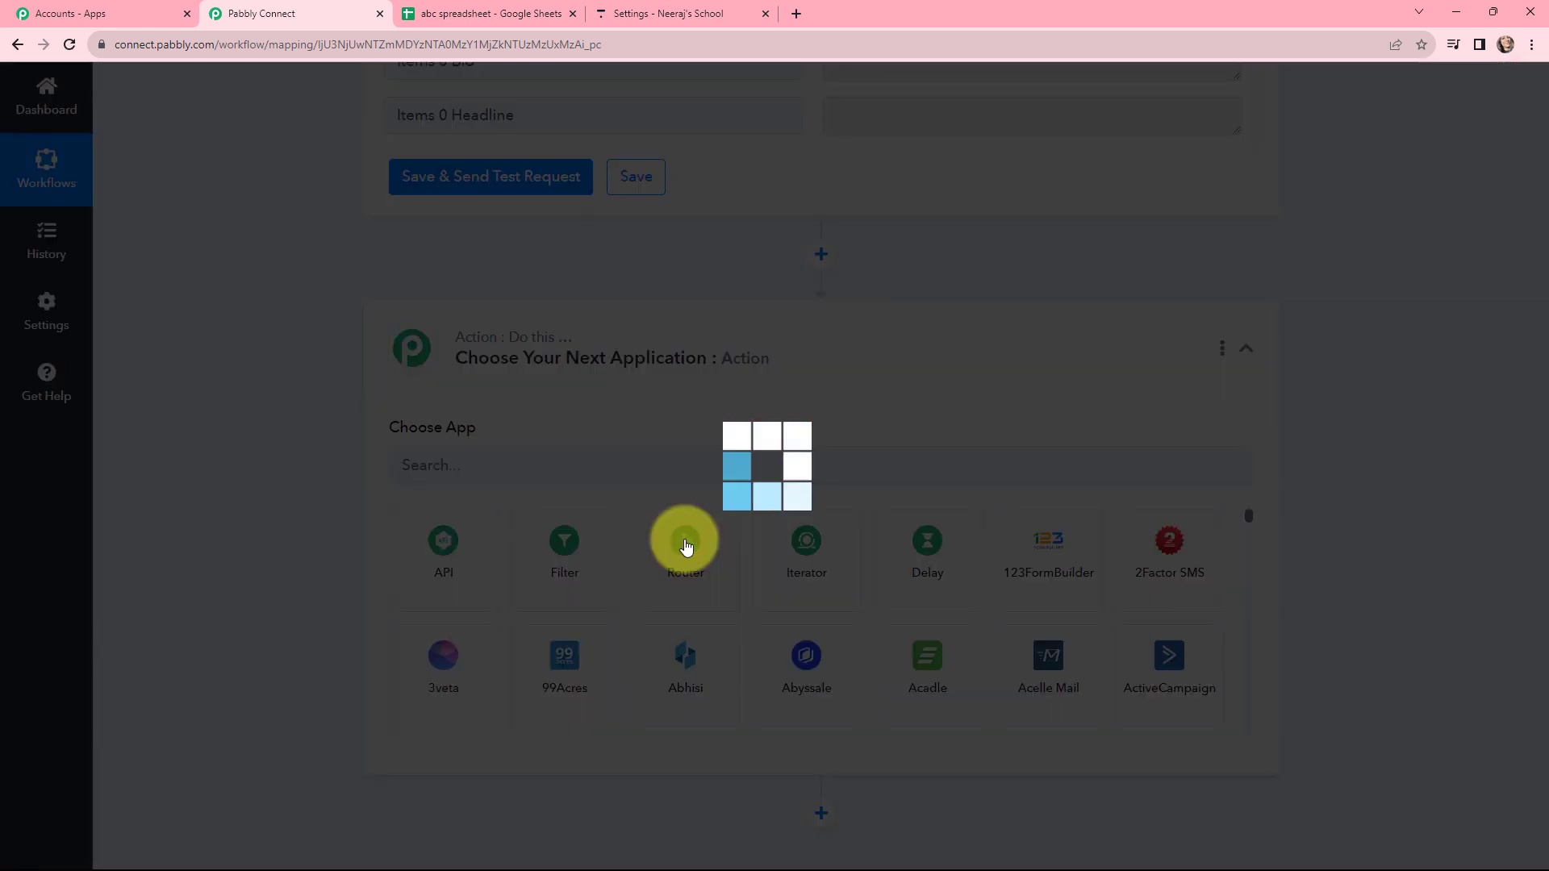
{"action": "scroll", "coordinate": [726, 504], "scroll_direction": "down", "scroll_amount": 1}
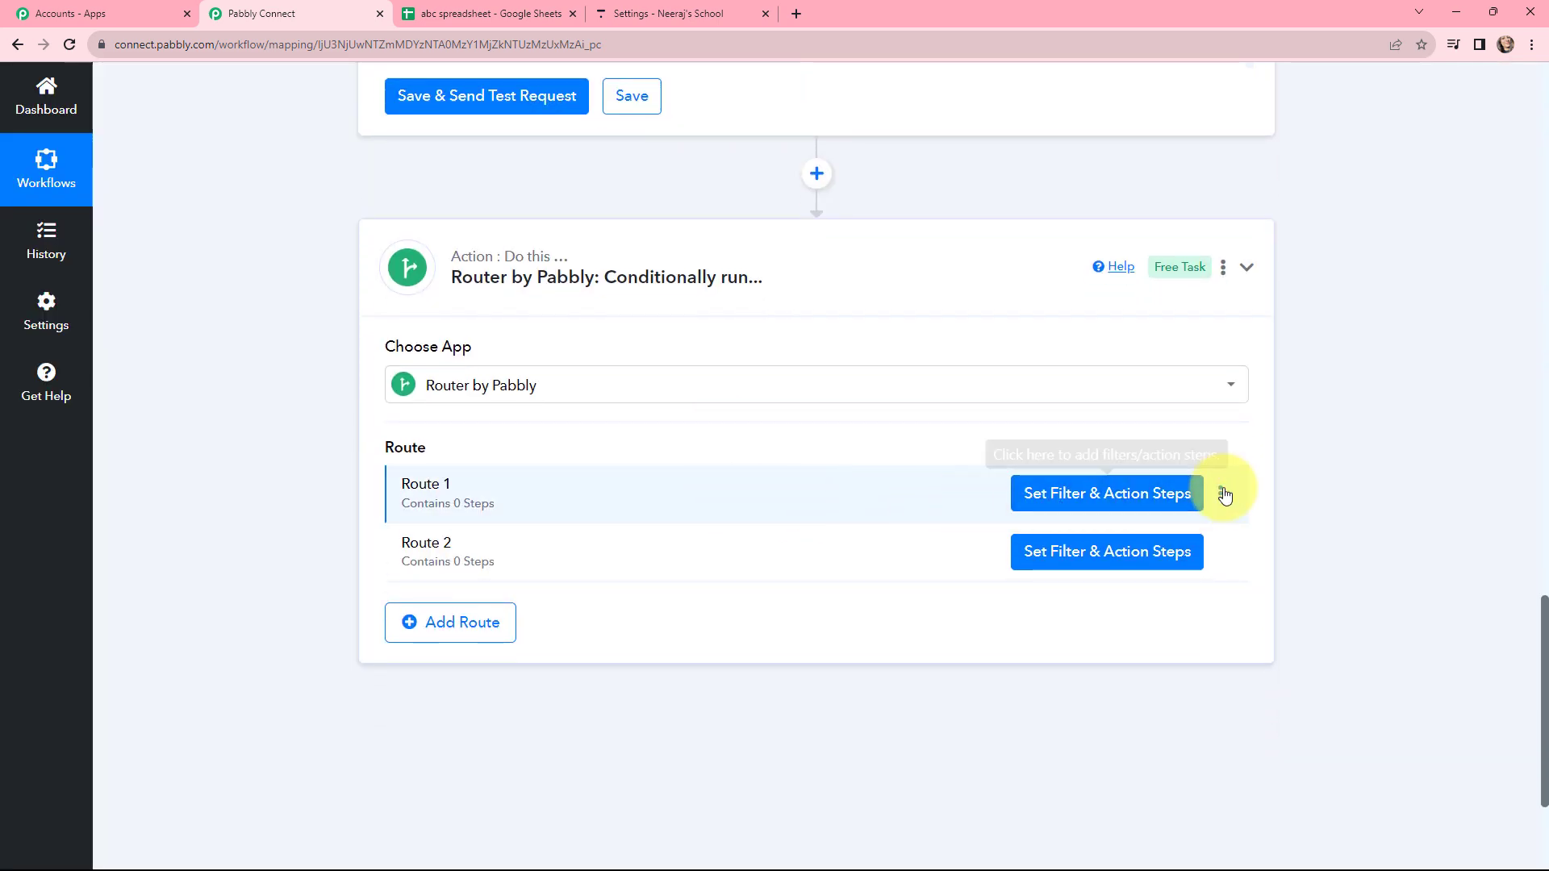
Rename Route 1 to "User Exist Already" and Route 2 to "User Doesn't Exist"
{"action": "left_click", "coordinate": [1225, 493]}
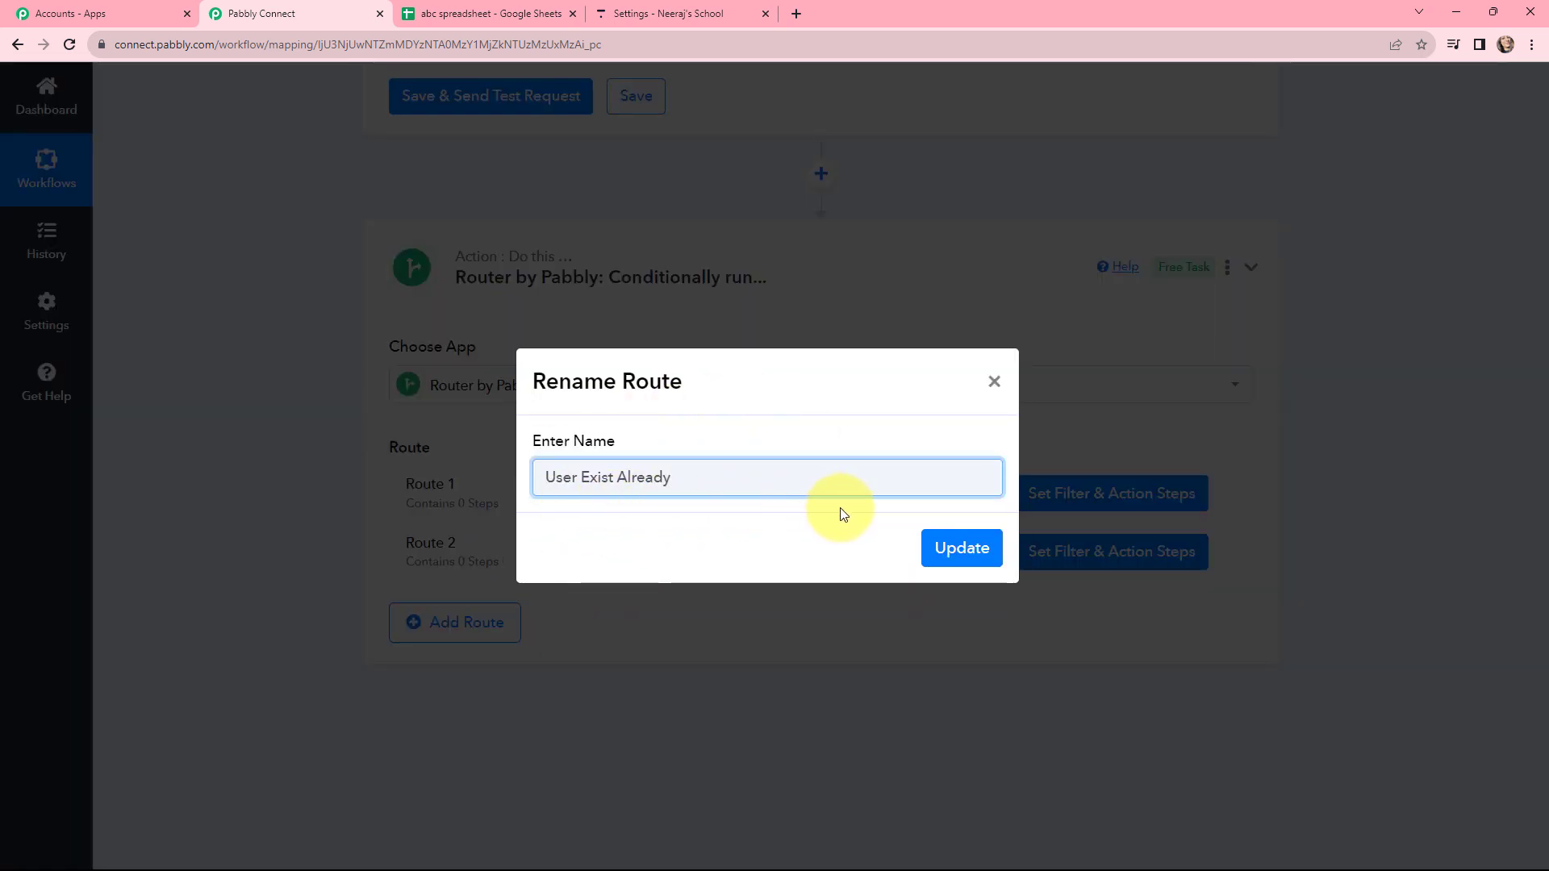
{"action": "left_click", "coordinate": [944, 549]}
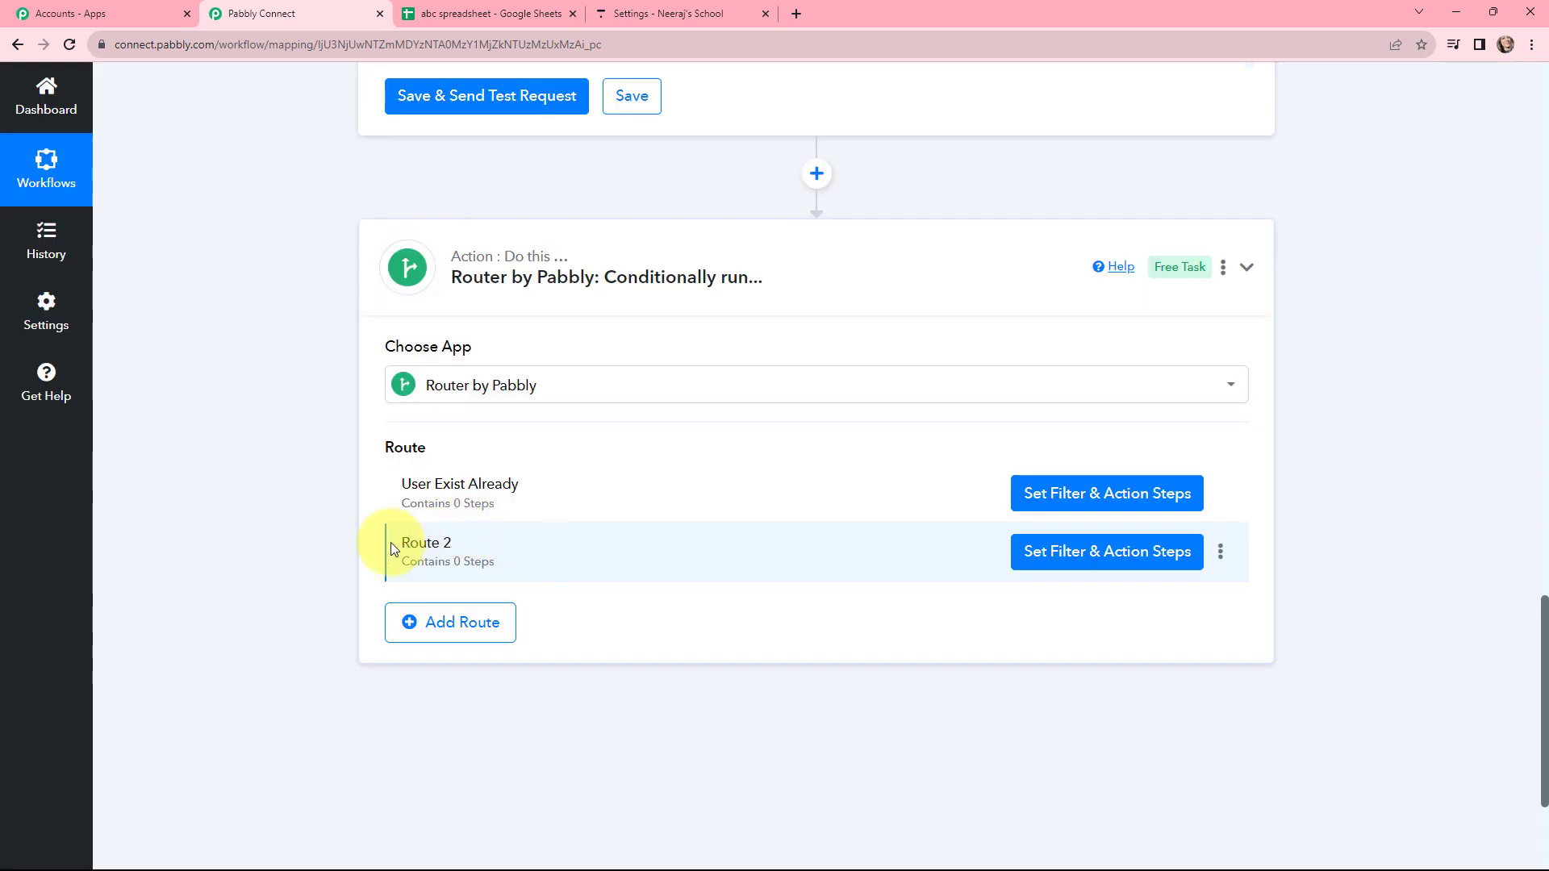
{"action": "left_click", "coordinate": [1220, 553]}
{"action": "left_click", "coordinate": [1159, 583]}
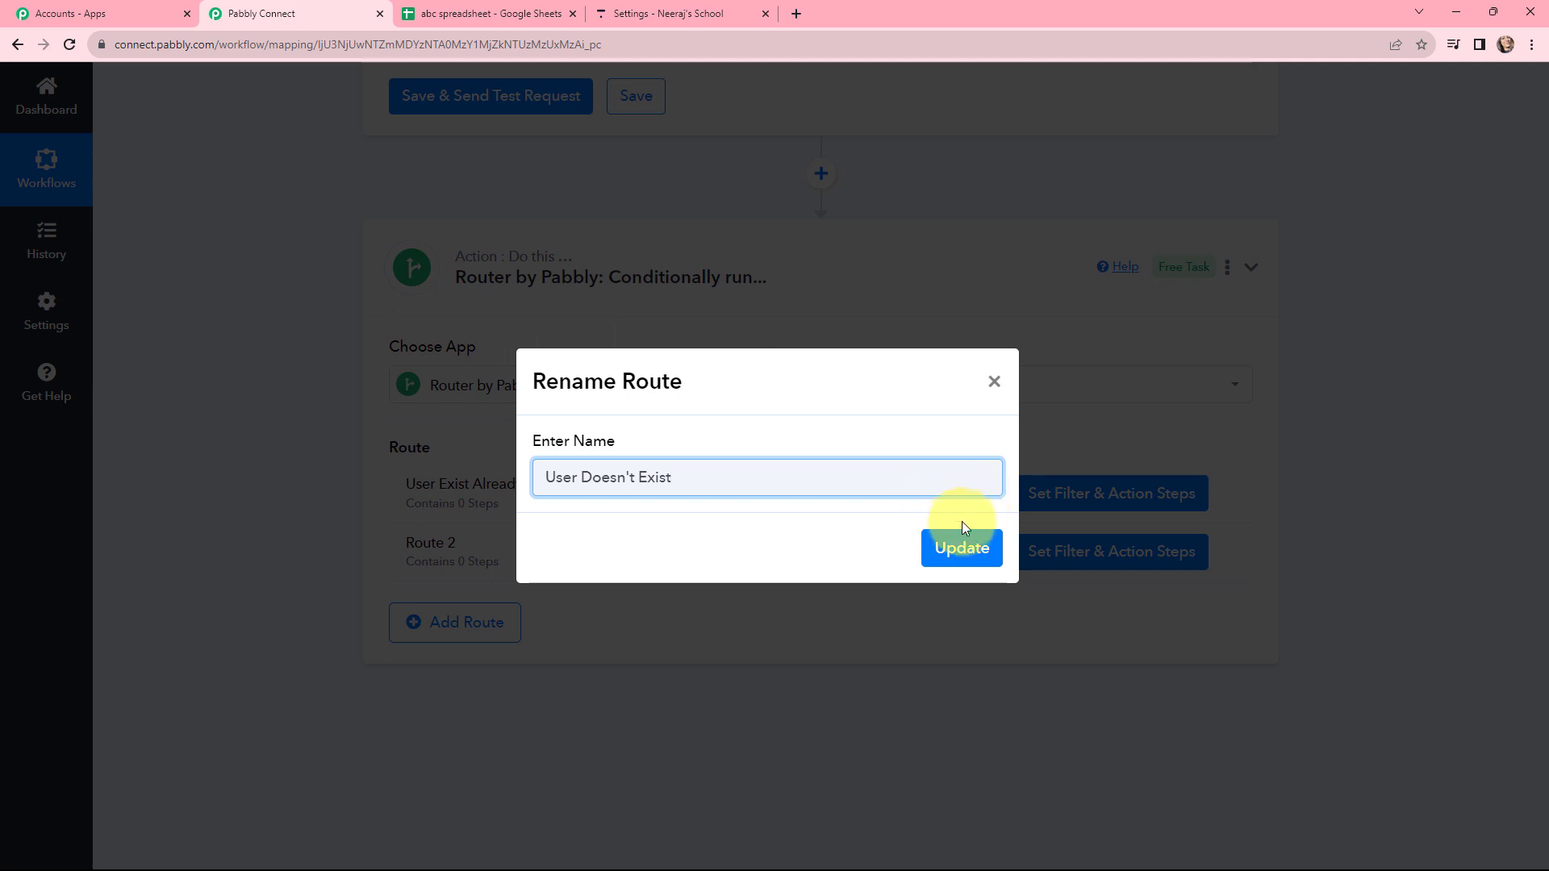
{"action": "left_click", "coordinate": [962, 547]}
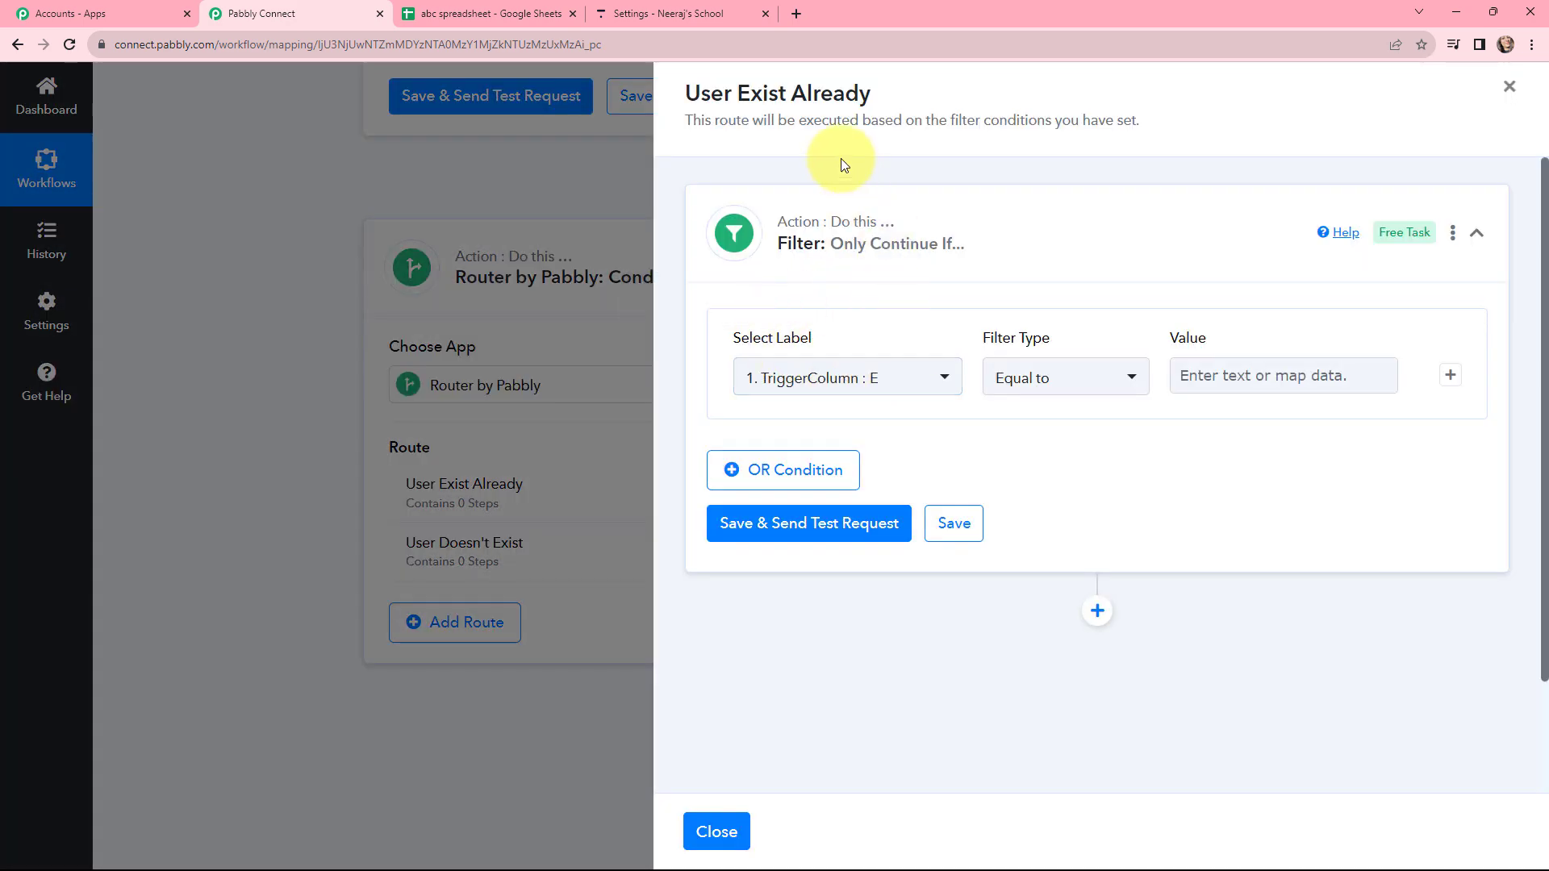
Set the User Exist Already route's filter to continue if the Search User step's Items 0 Id Exists, and save it with a test request
{"action": "left_click", "coordinate": [877, 381]}
{"action": "left_click", "coordinate": [874, 612]}
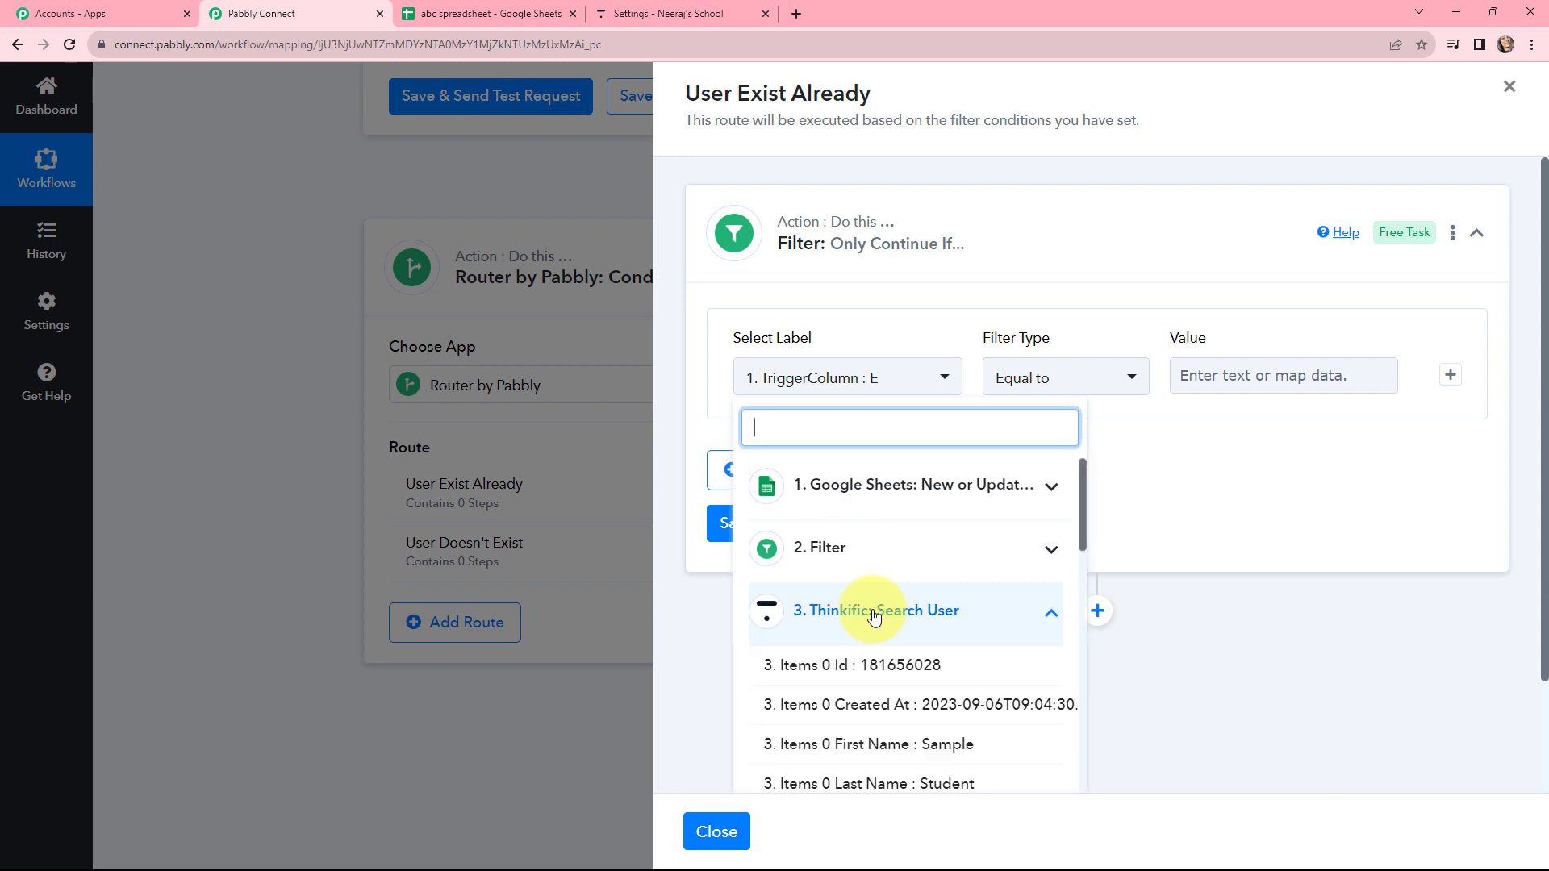
{"action": "left_click", "coordinate": [881, 666]}
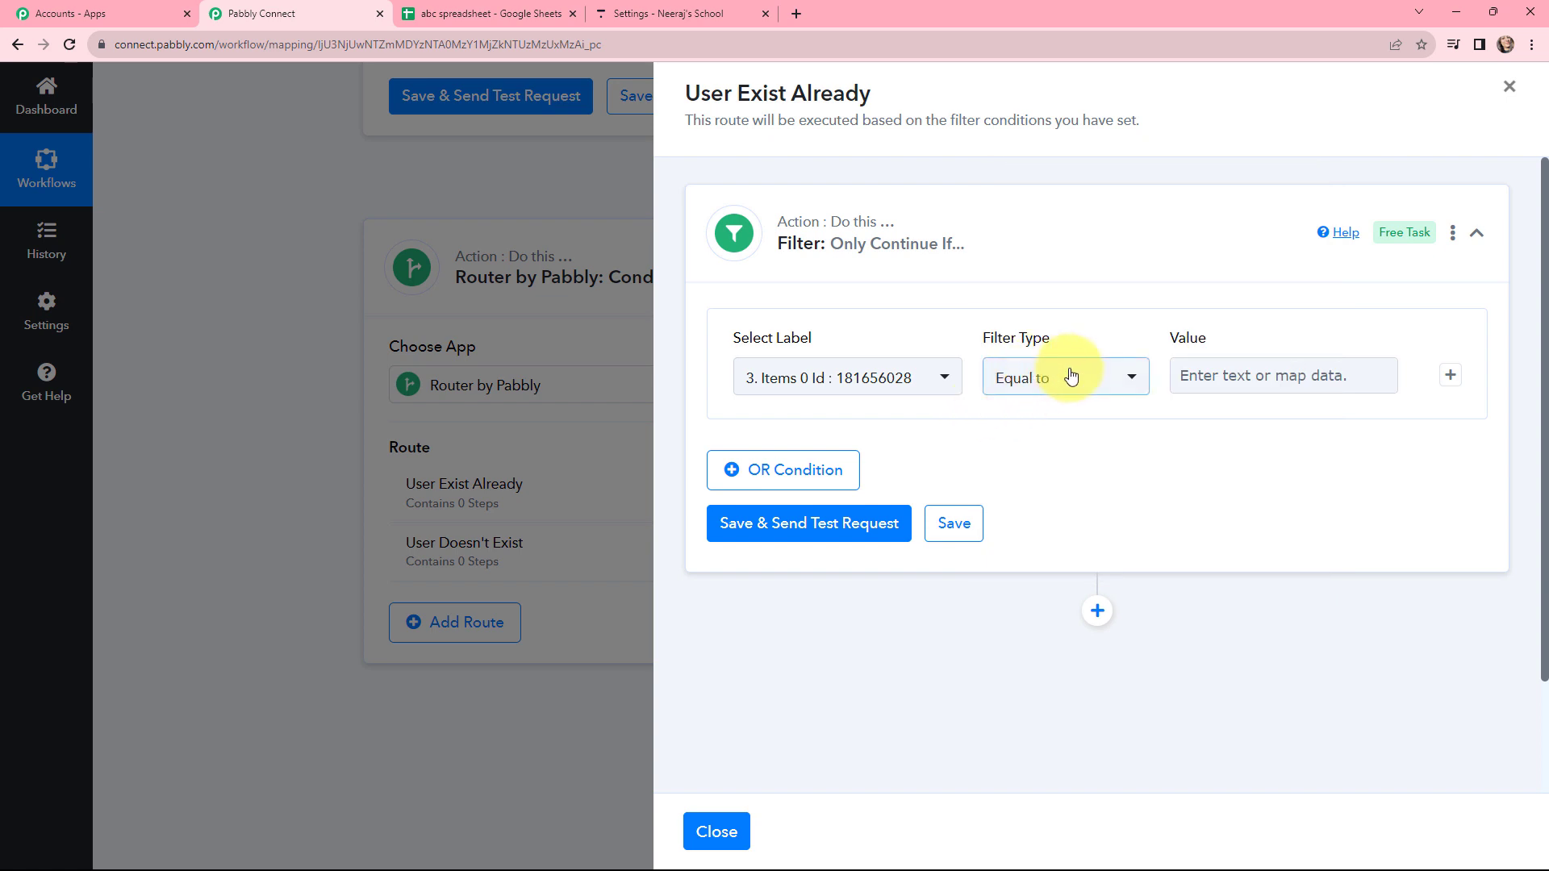
{"action": "left_click", "coordinate": [1071, 376]}
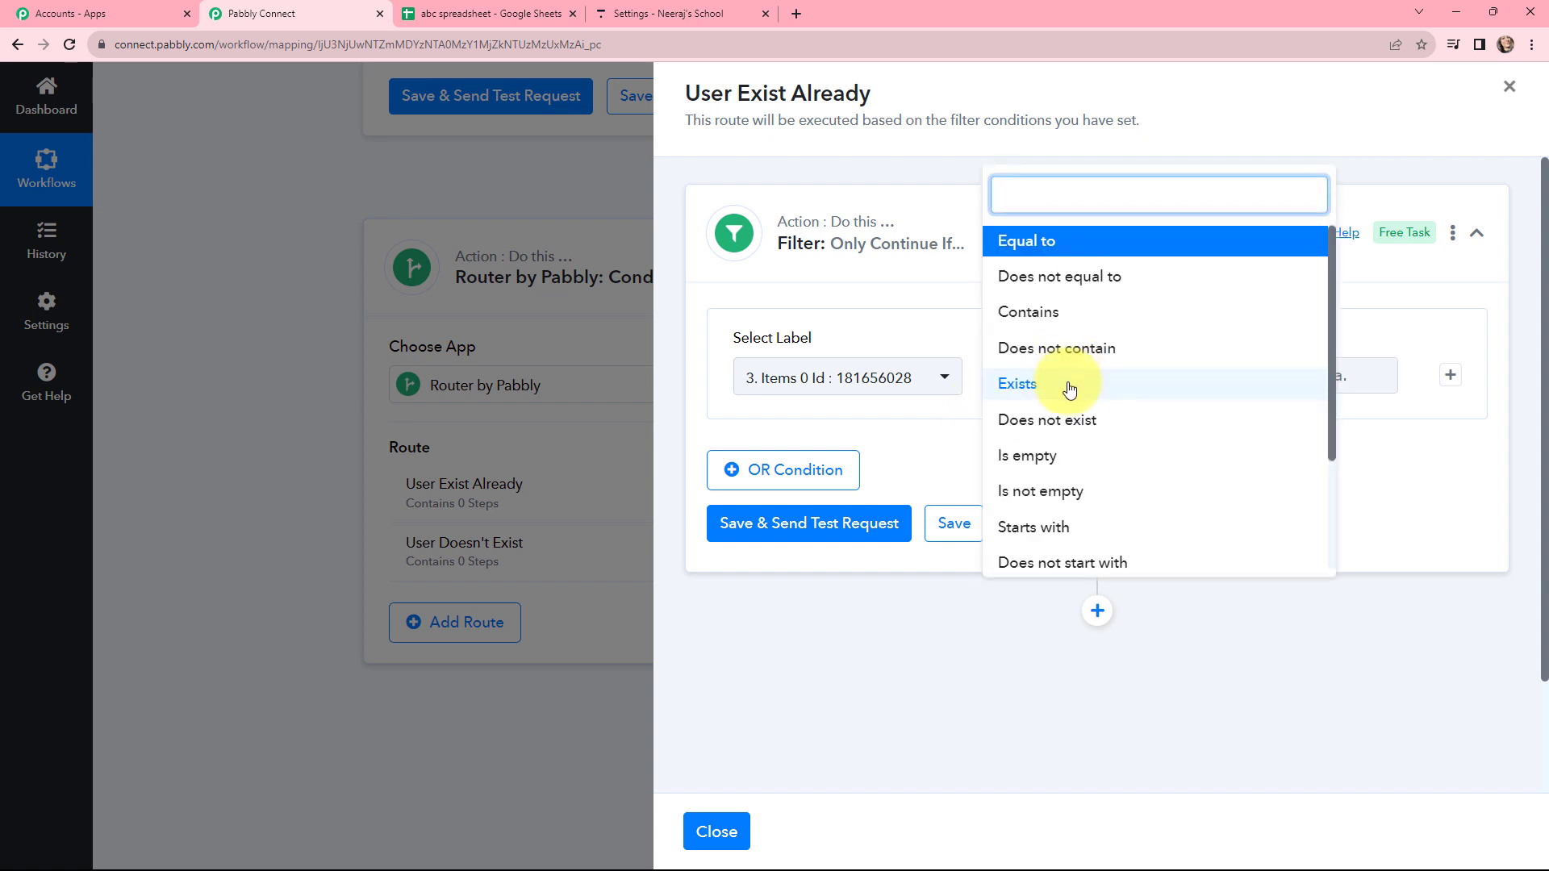
{"action": "left_click", "coordinate": [1028, 391]}
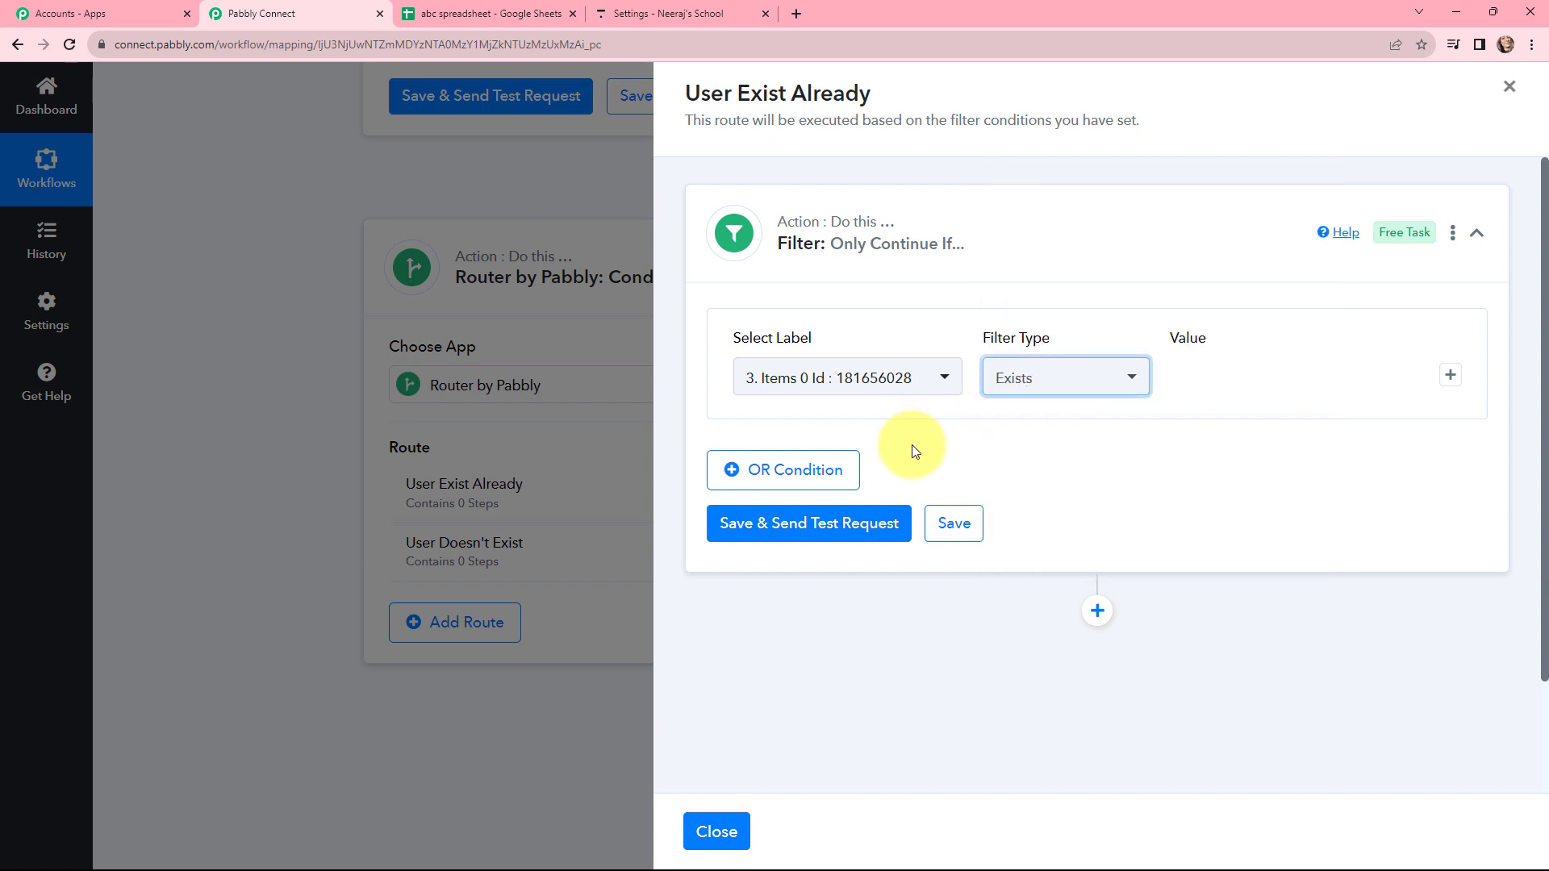
{"action": "left_click", "coordinate": [802, 529]}
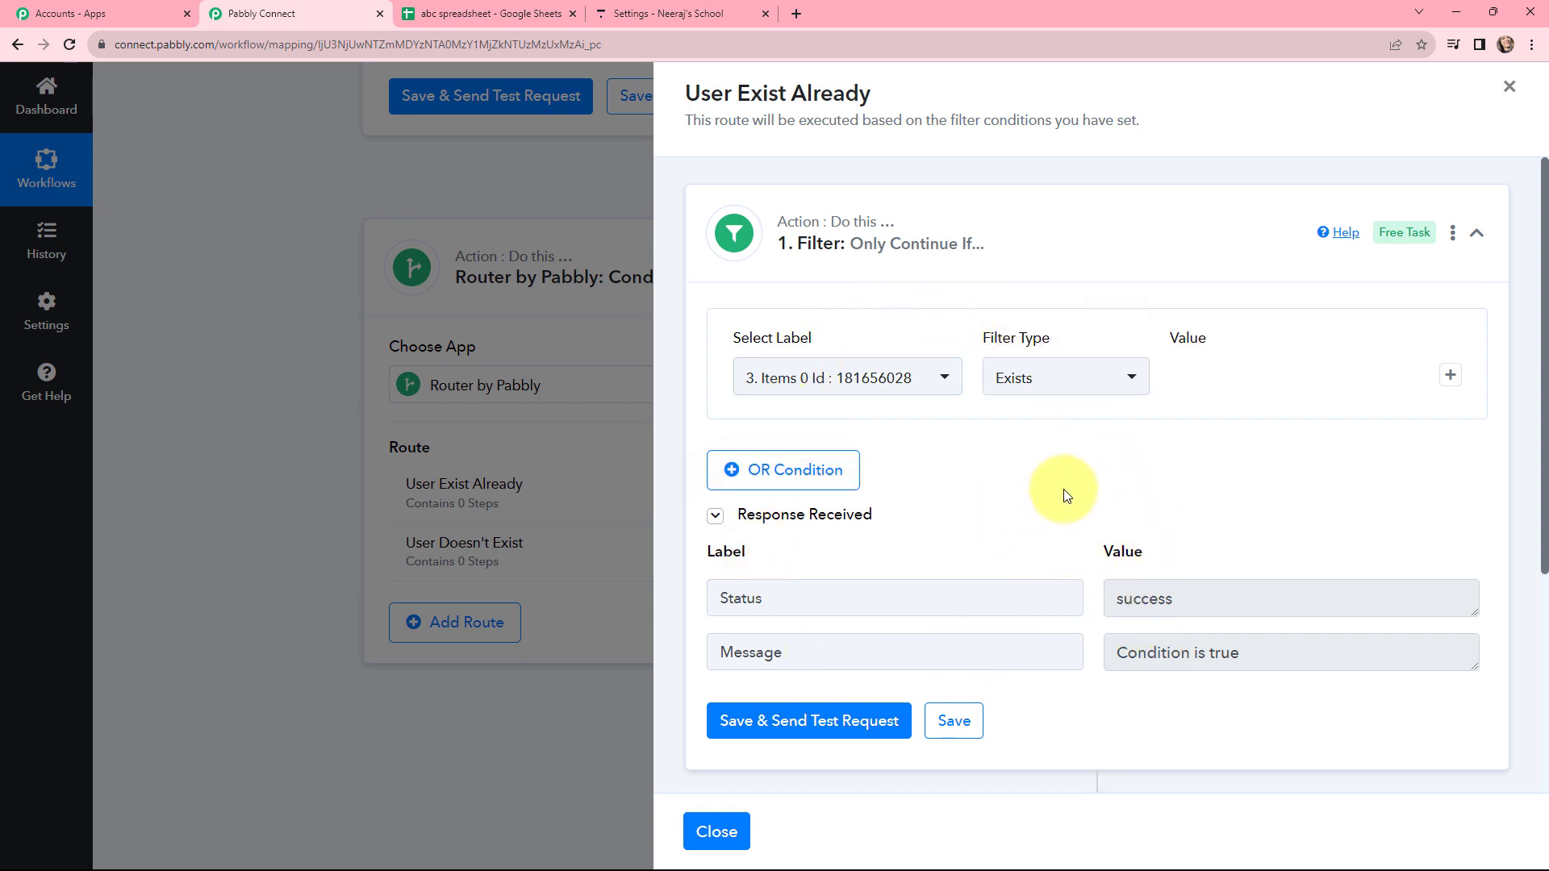
Add a Thinkific action with the Enroll User event after the filter in the User Exist Already route
{"action": "scroll", "coordinate": [1086, 476], "scroll_direction": "down", "scroll_amount": 1}
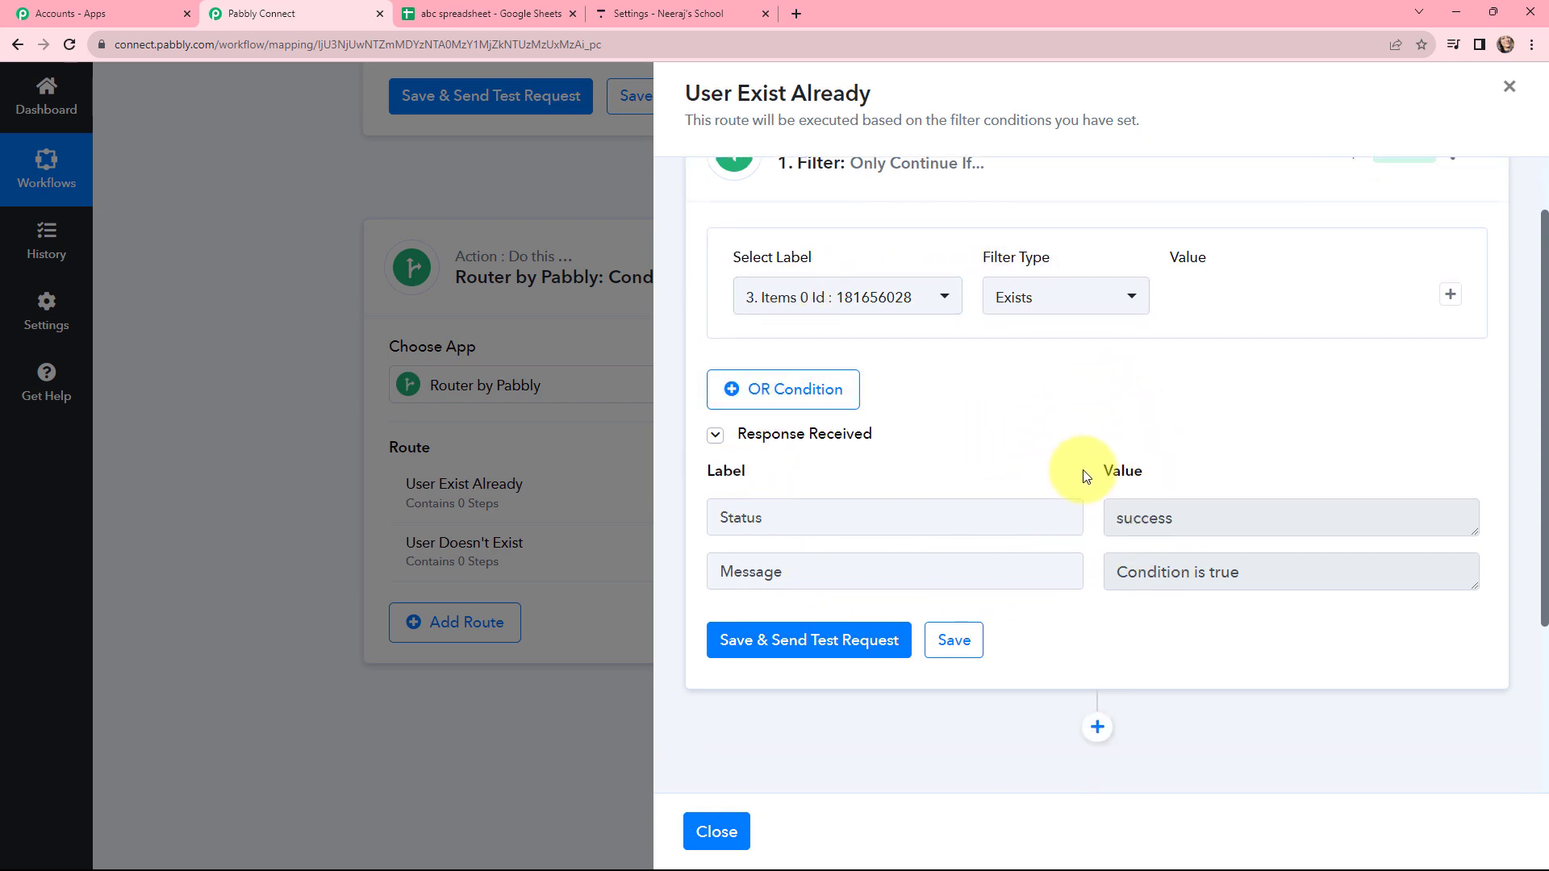
{"action": "scroll", "coordinate": [1072, 410], "scroll_direction": "down", "scroll_amount": 3}
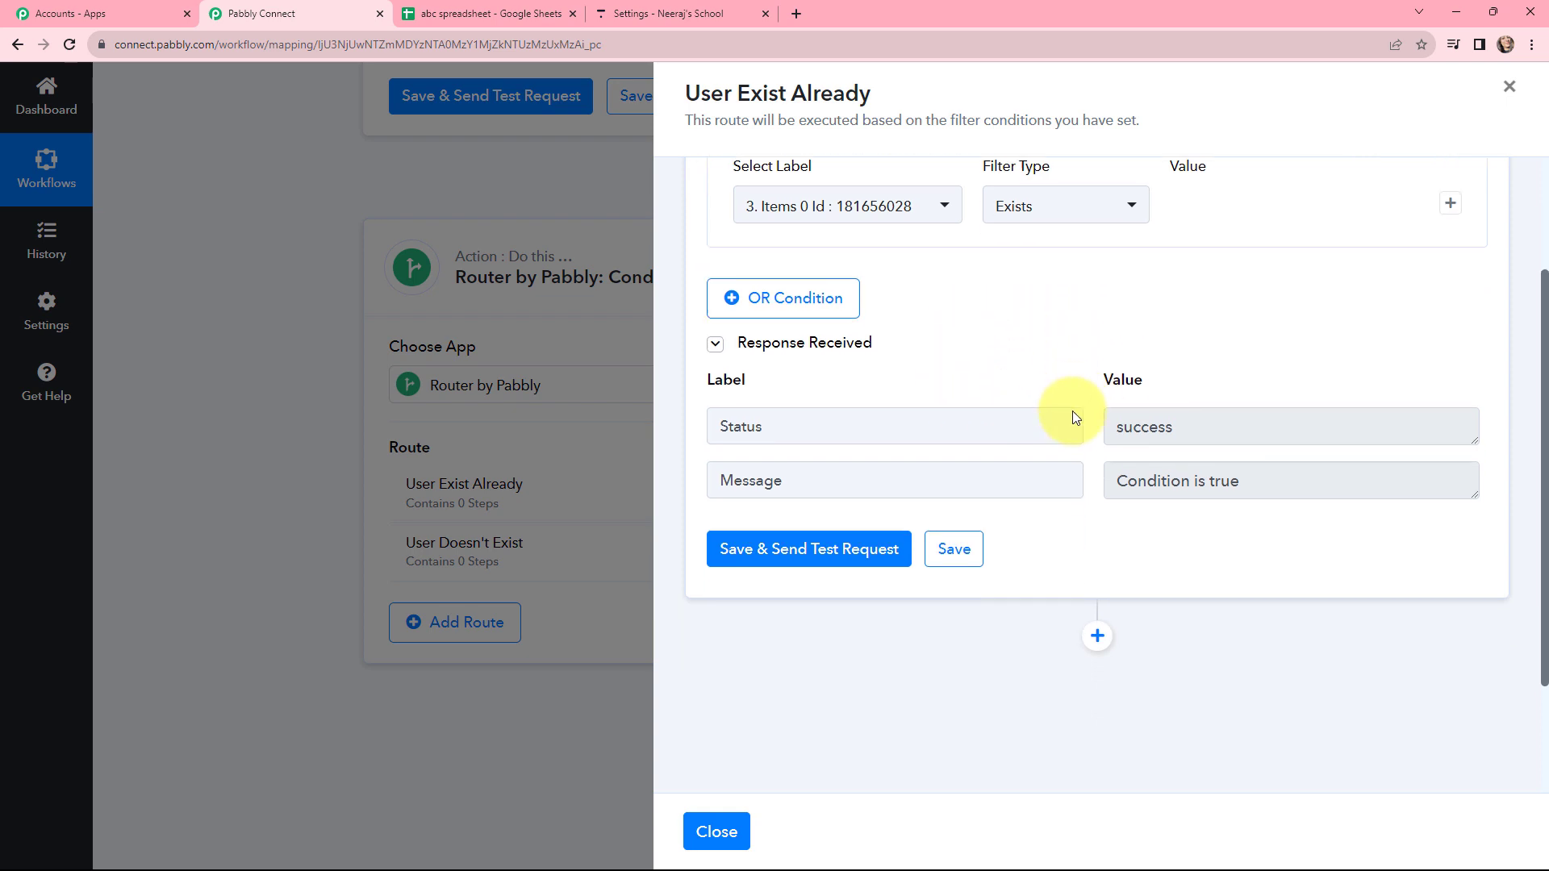
{"action": "left_click", "coordinate": [1094, 474]}
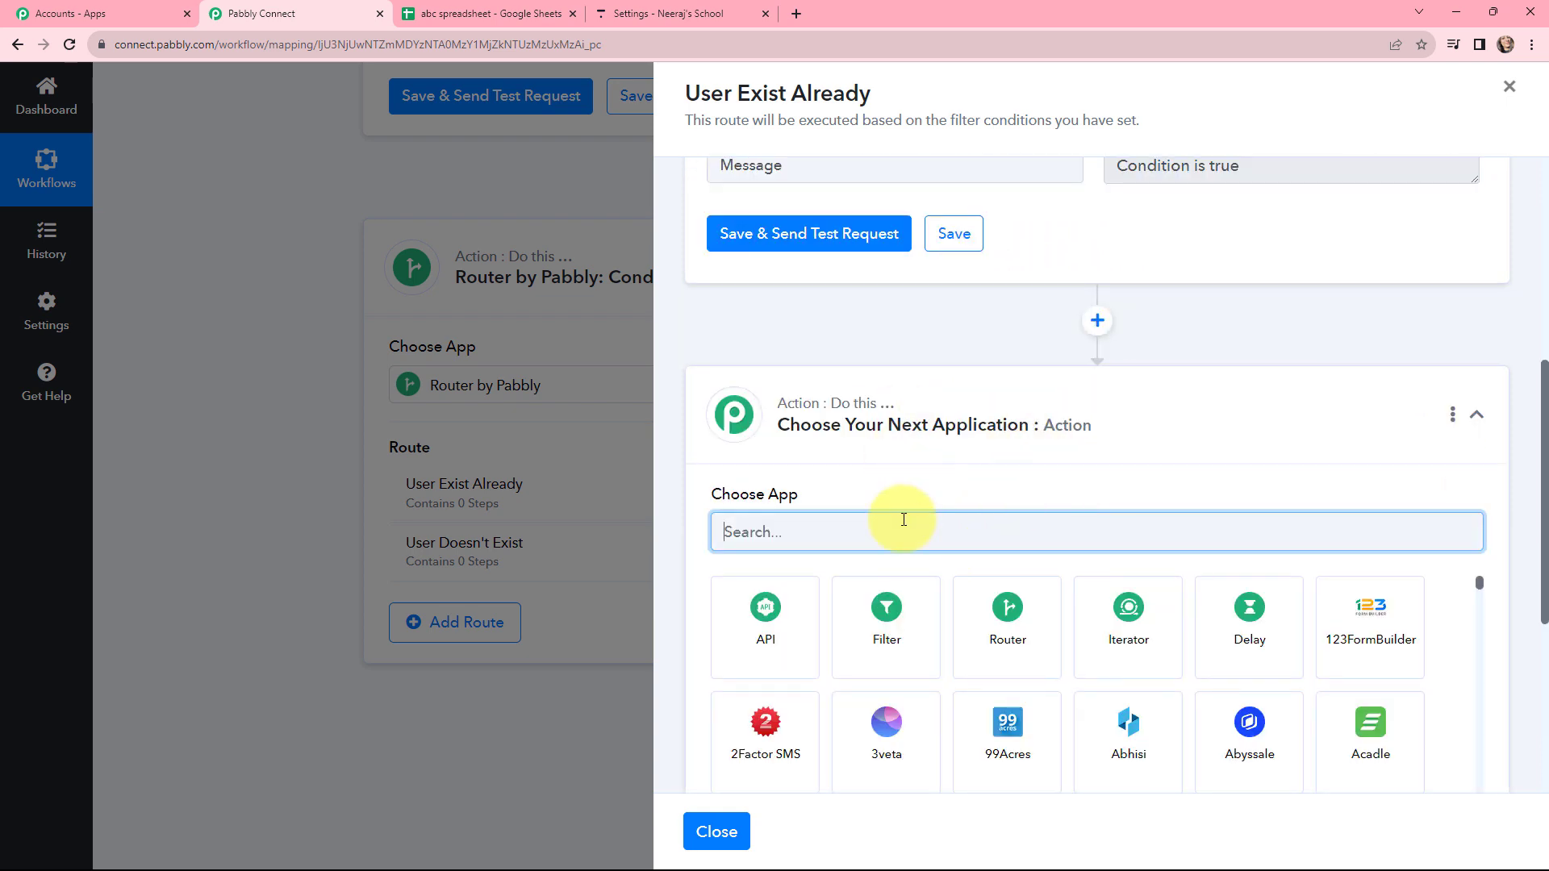
{"action": "type", "text": "thin"}
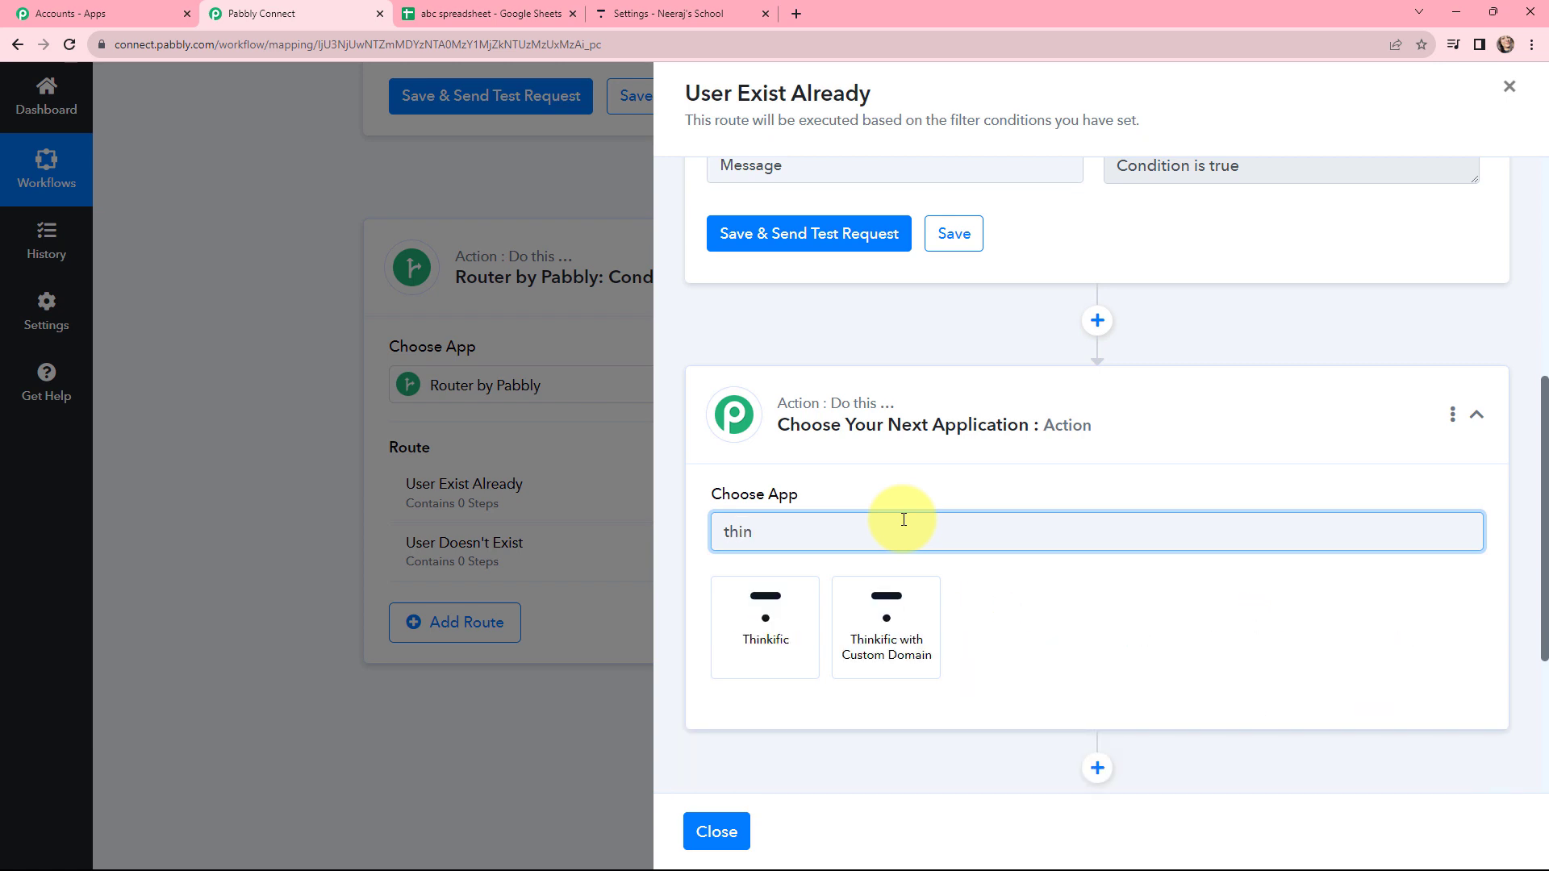
{"action": "left_click", "coordinate": [785, 617]}
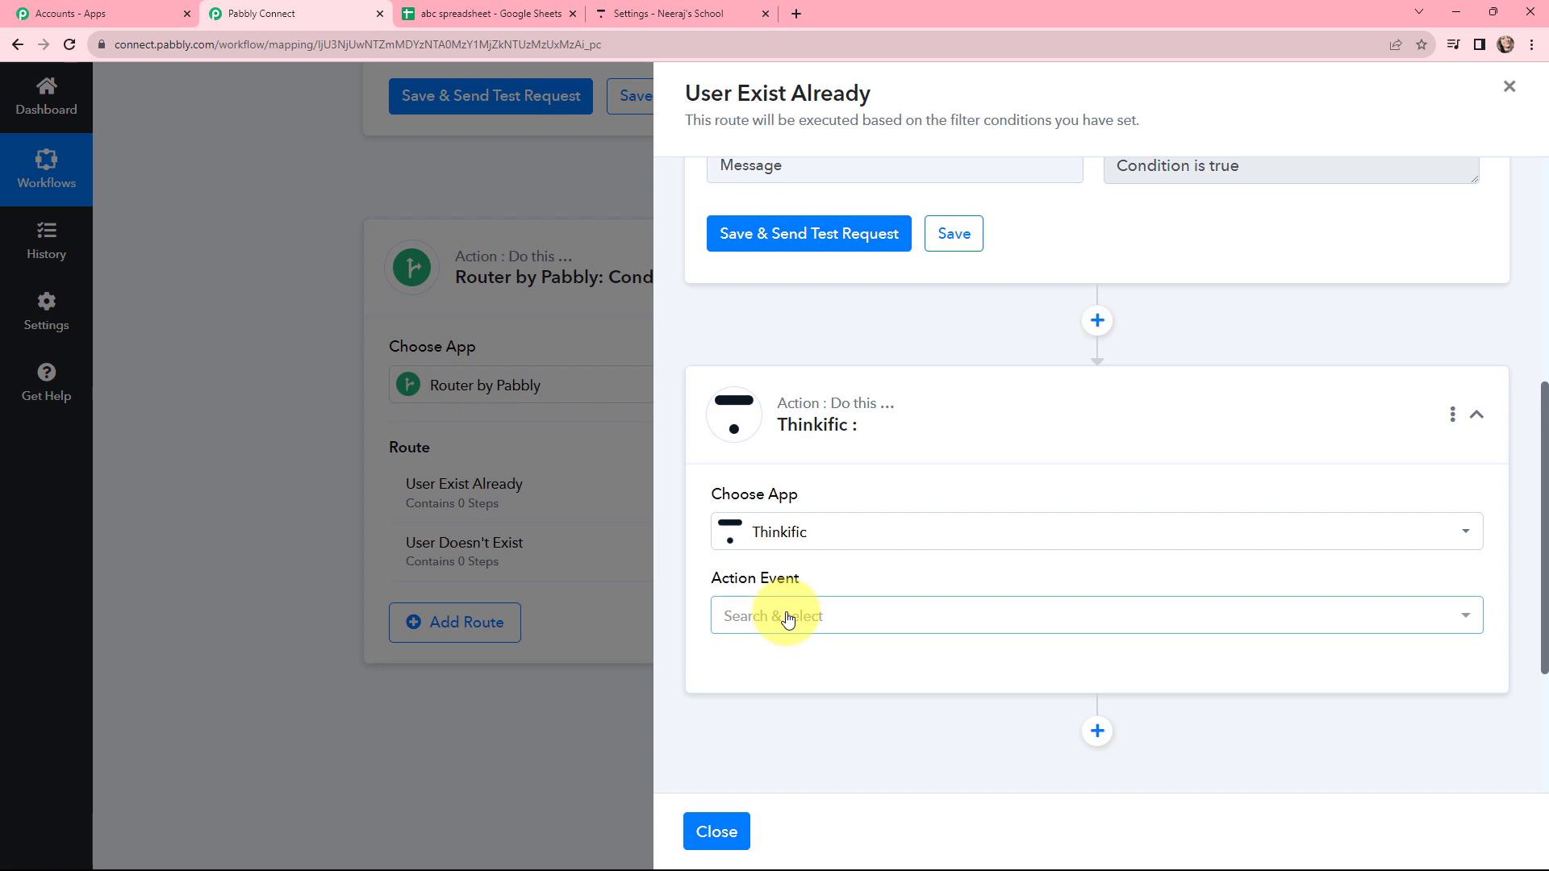
{"action": "left_click", "coordinate": [788, 619]}
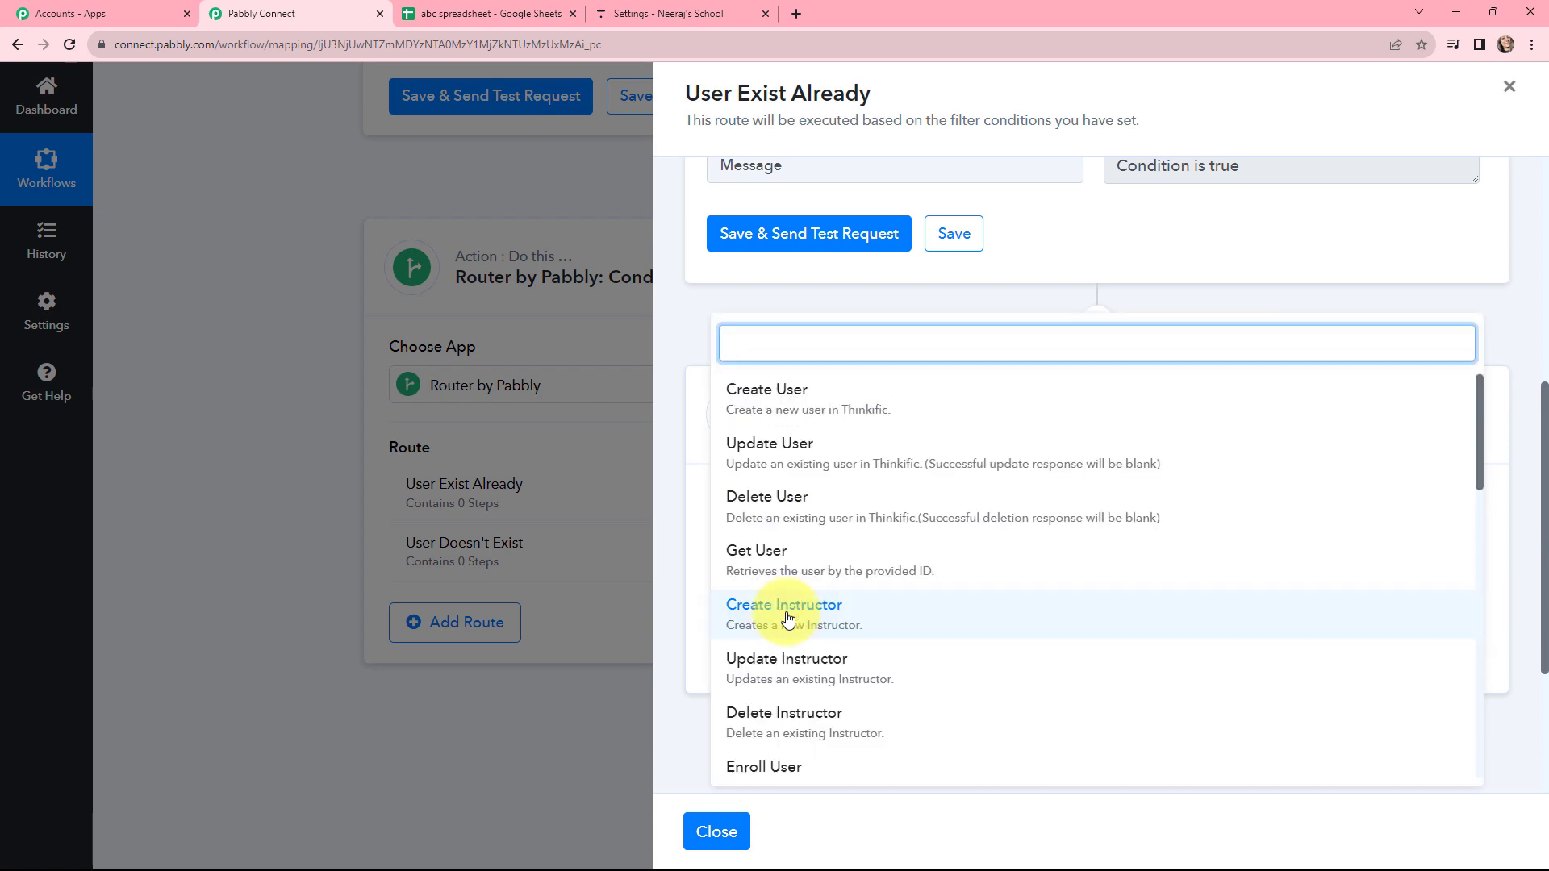
{"action": "type", "text": "enr"}
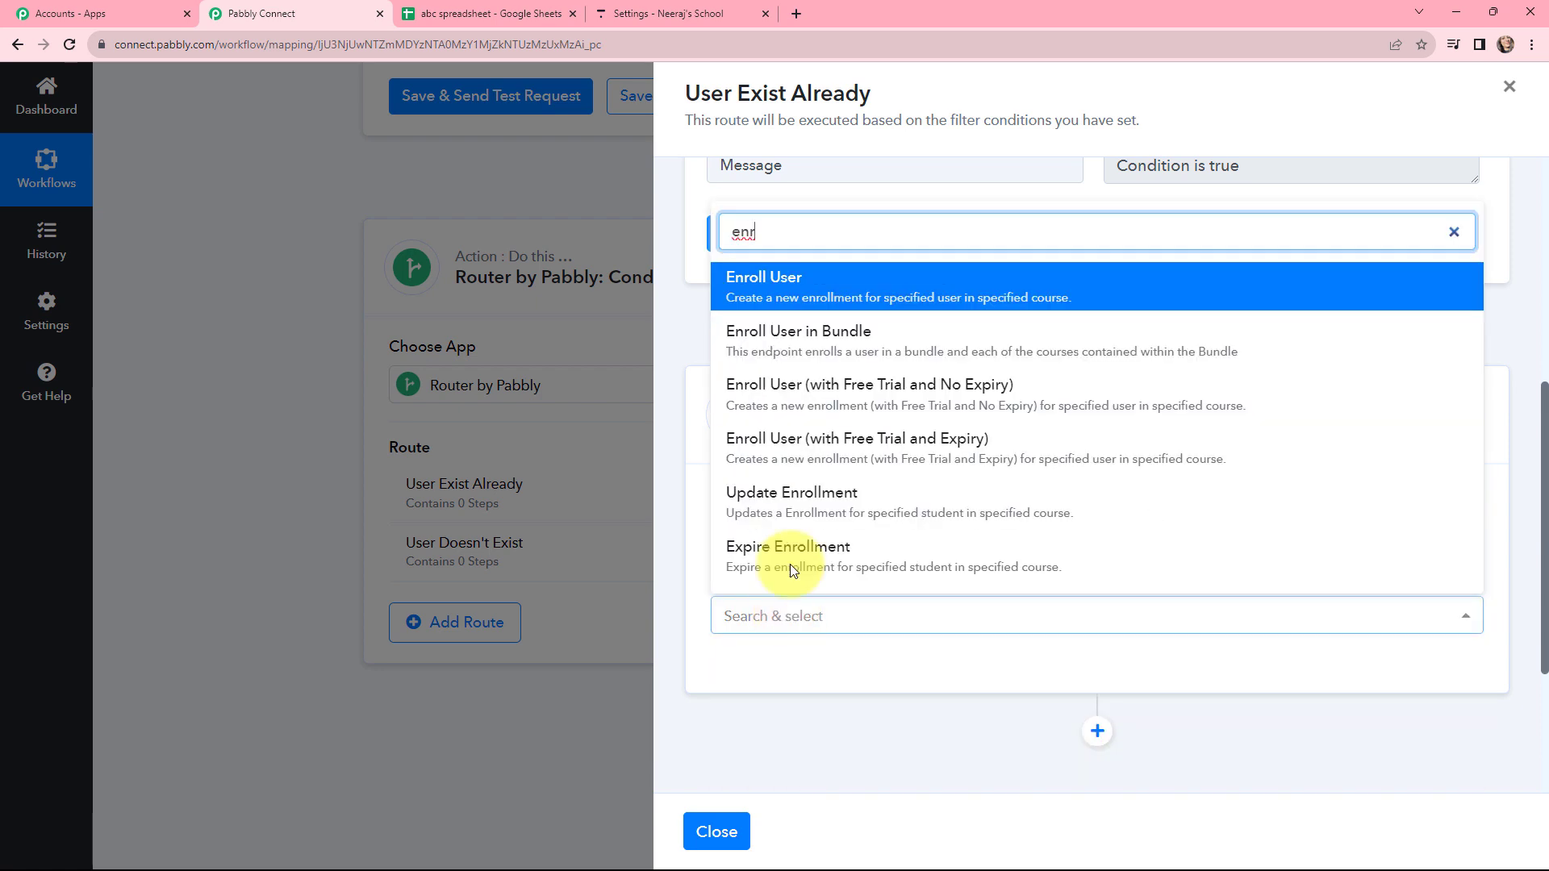
{"action": "left_click", "coordinate": [882, 299]}
{"action": "scroll", "coordinate": [862, 383], "scroll_direction": "down", "scroll_amount": 3}
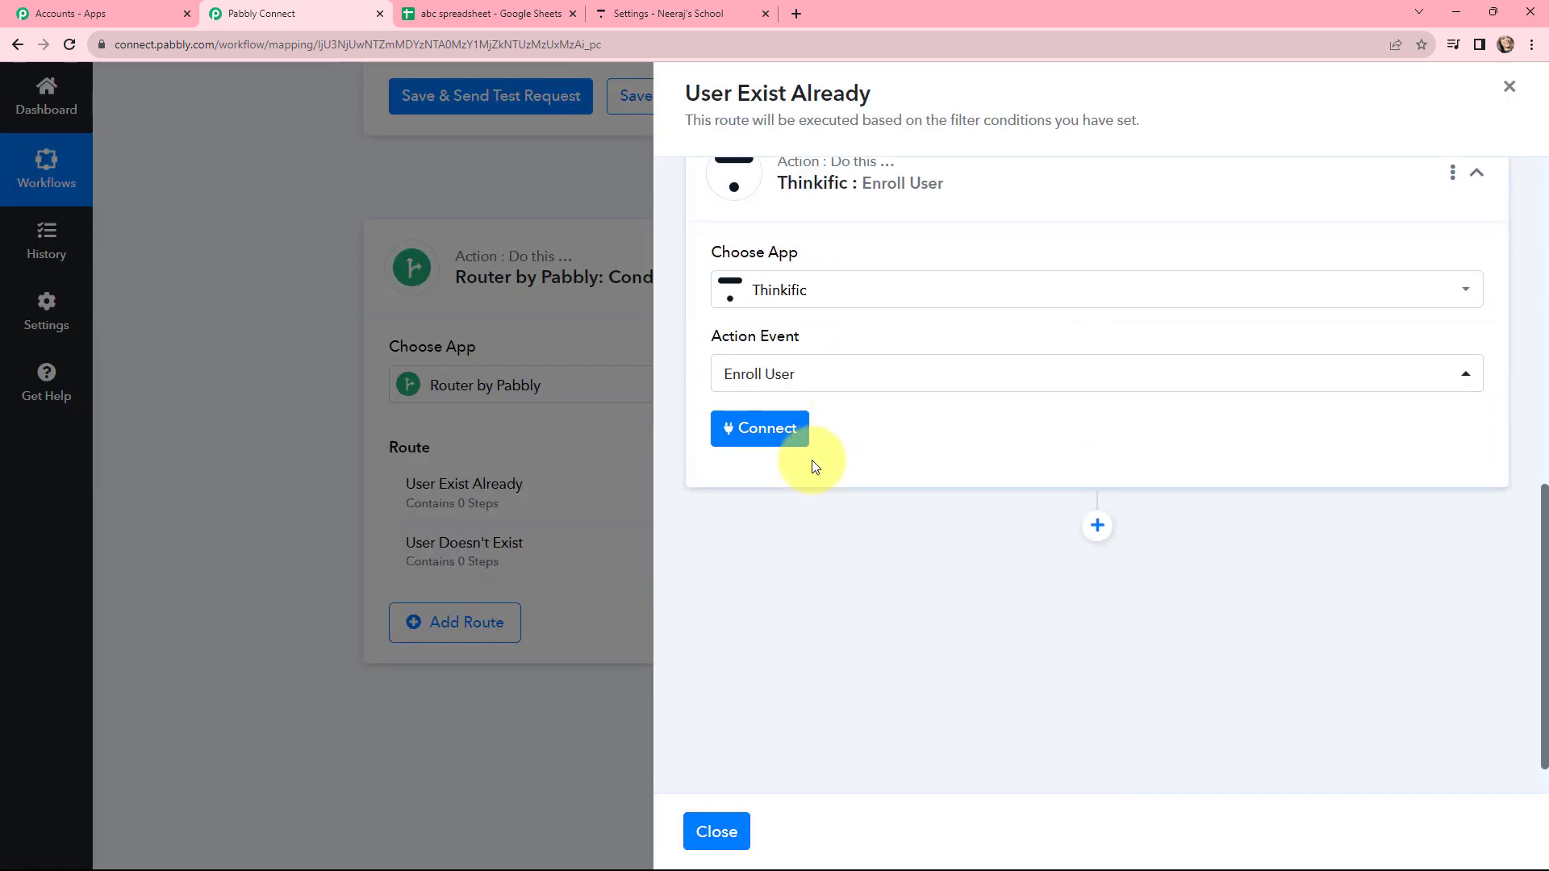
Connect the Enroll User step with the existing Thinkific #1 connection and choose PHP Course for Beginners (8 Weeks) as the course
{"action": "left_click", "coordinate": [781, 440]}
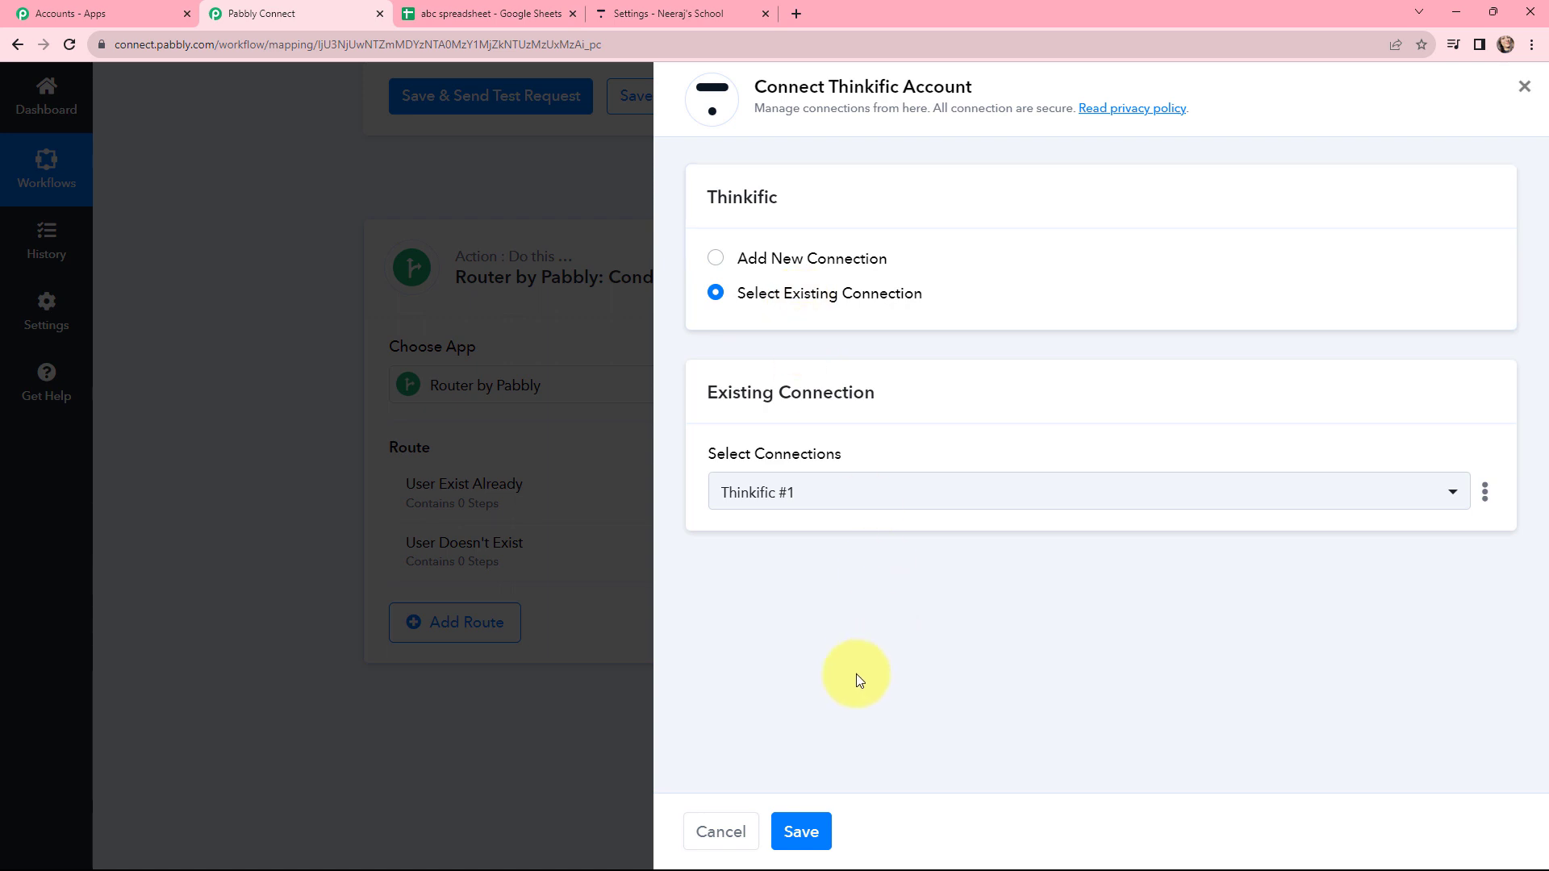
{"action": "left_click", "coordinate": [795, 832]}
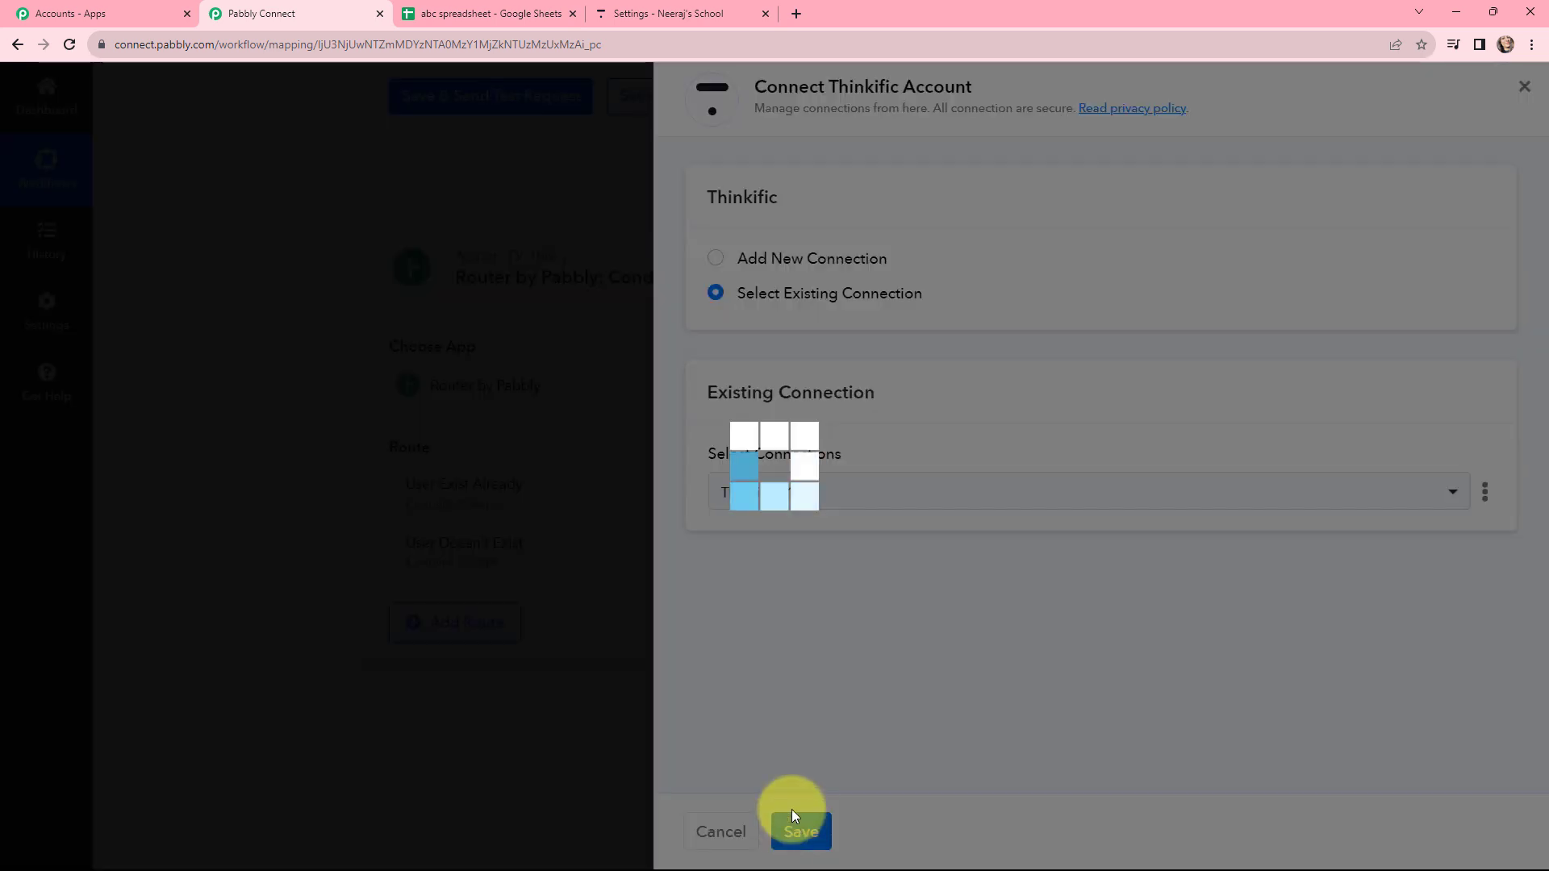
{"action": "scroll", "coordinate": [918, 501], "scroll_direction": "down", "scroll_amount": 1}
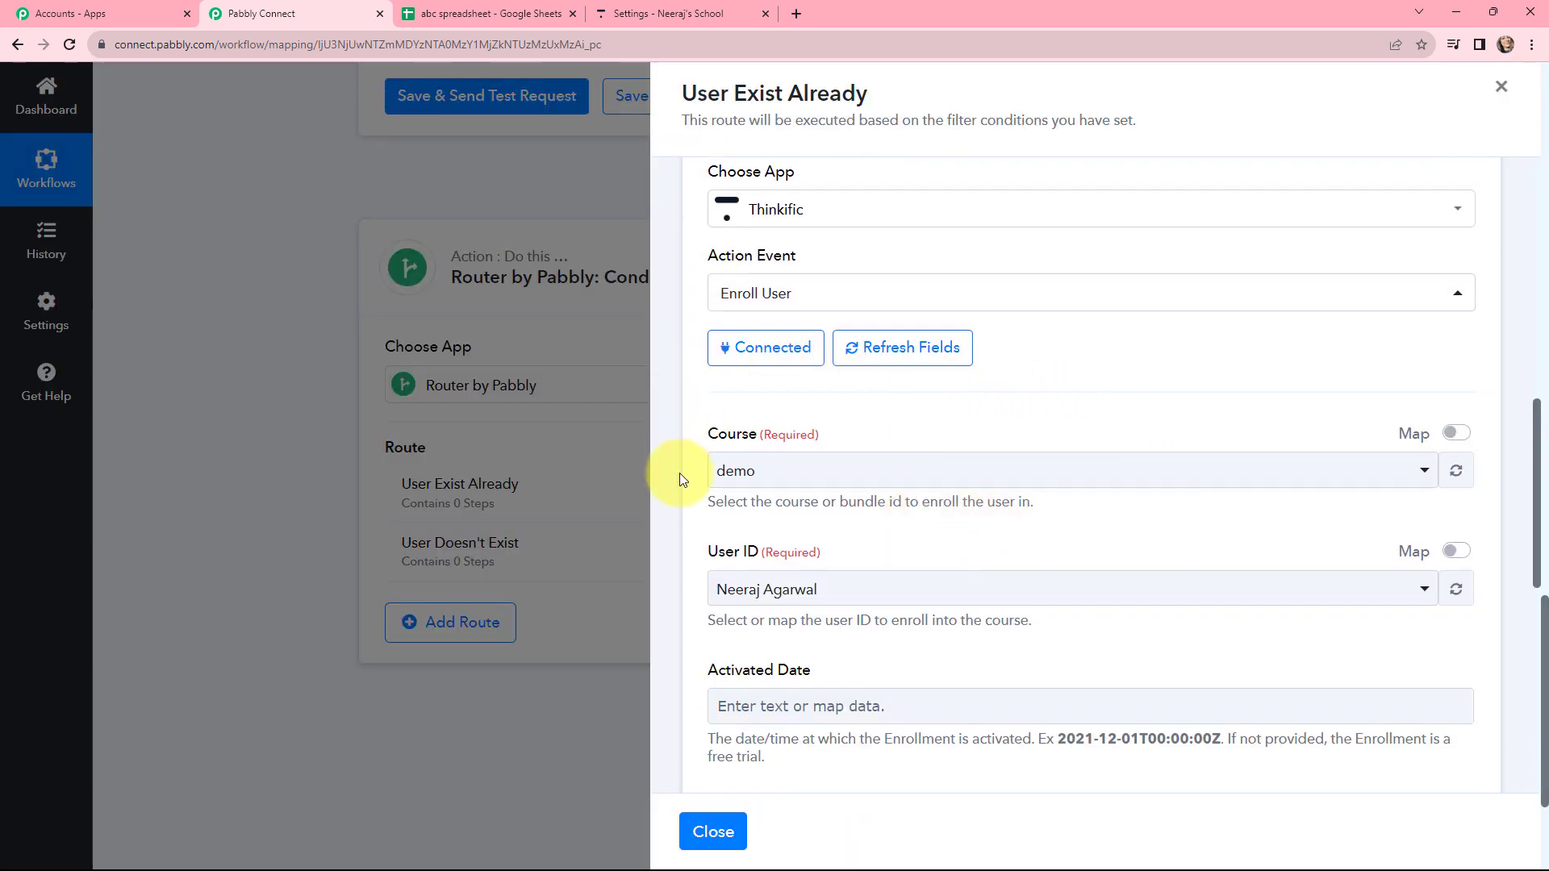
{"action": "left_click", "coordinate": [918, 470]}
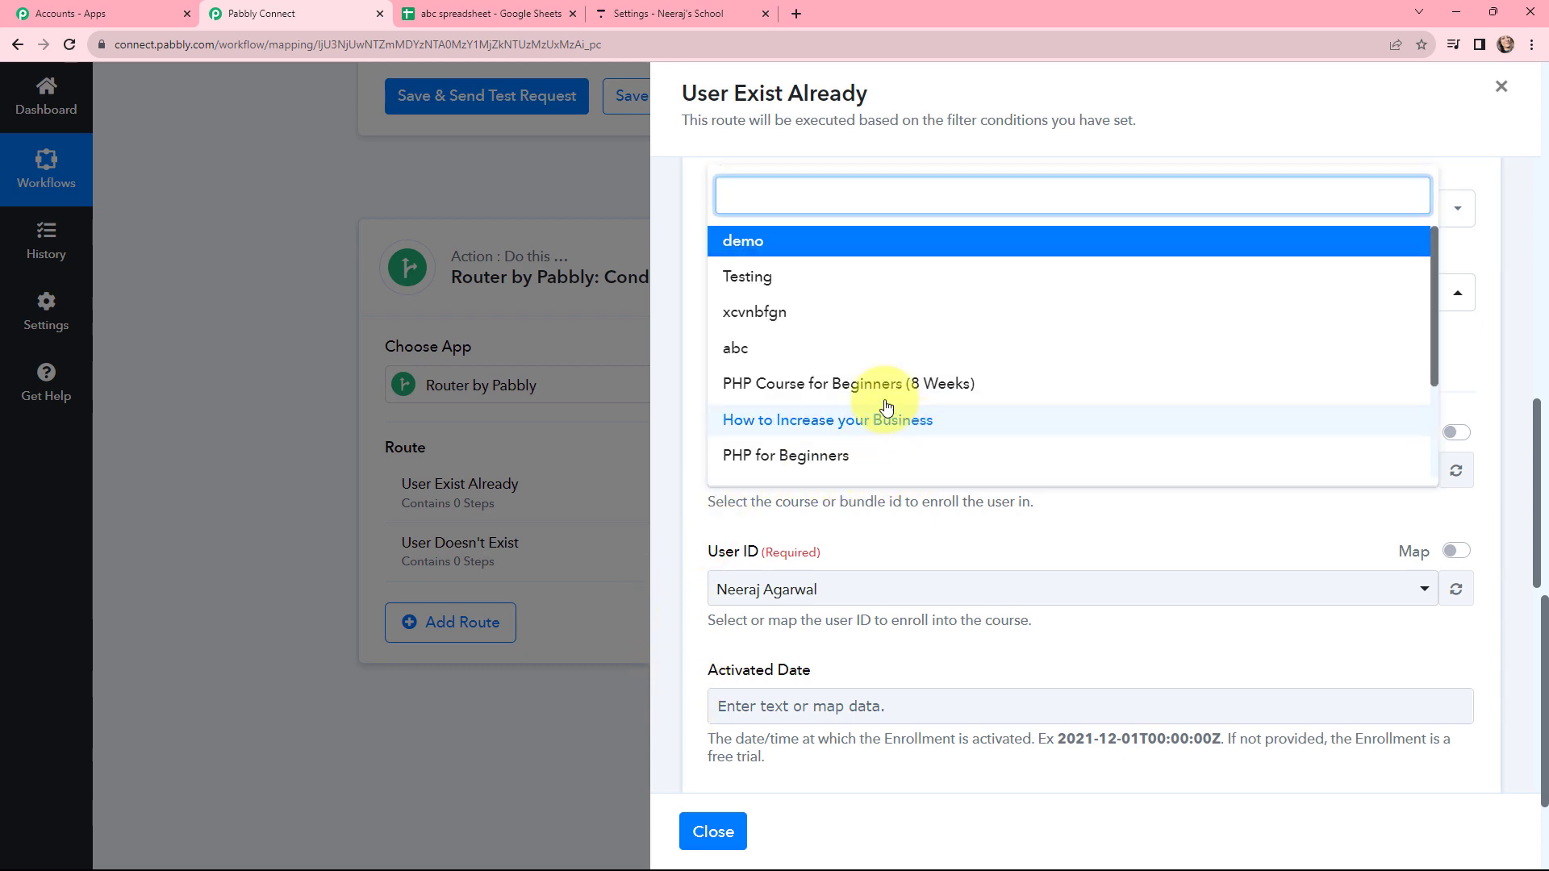
{"action": "left_click", "coordinate": [908, 384]}
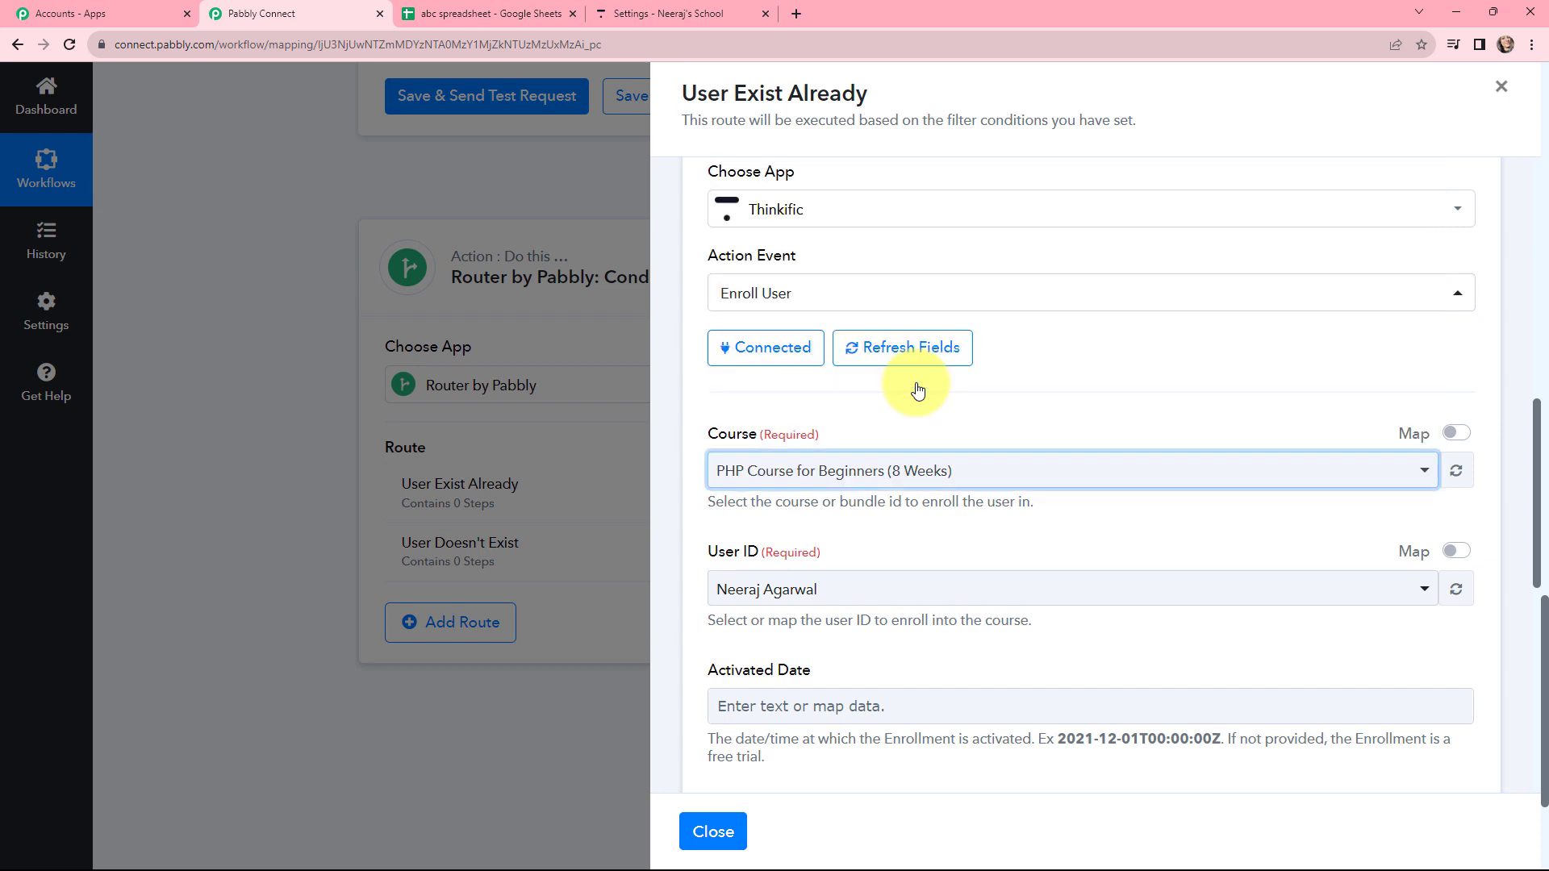
Enable mapping for the User ID and replace its value with Items 0 Id from the Thinkific Search User step
{"action": "scroll", "coordinate": [885, 419], "scroll_direction": "down", "scroll_amount": 2}
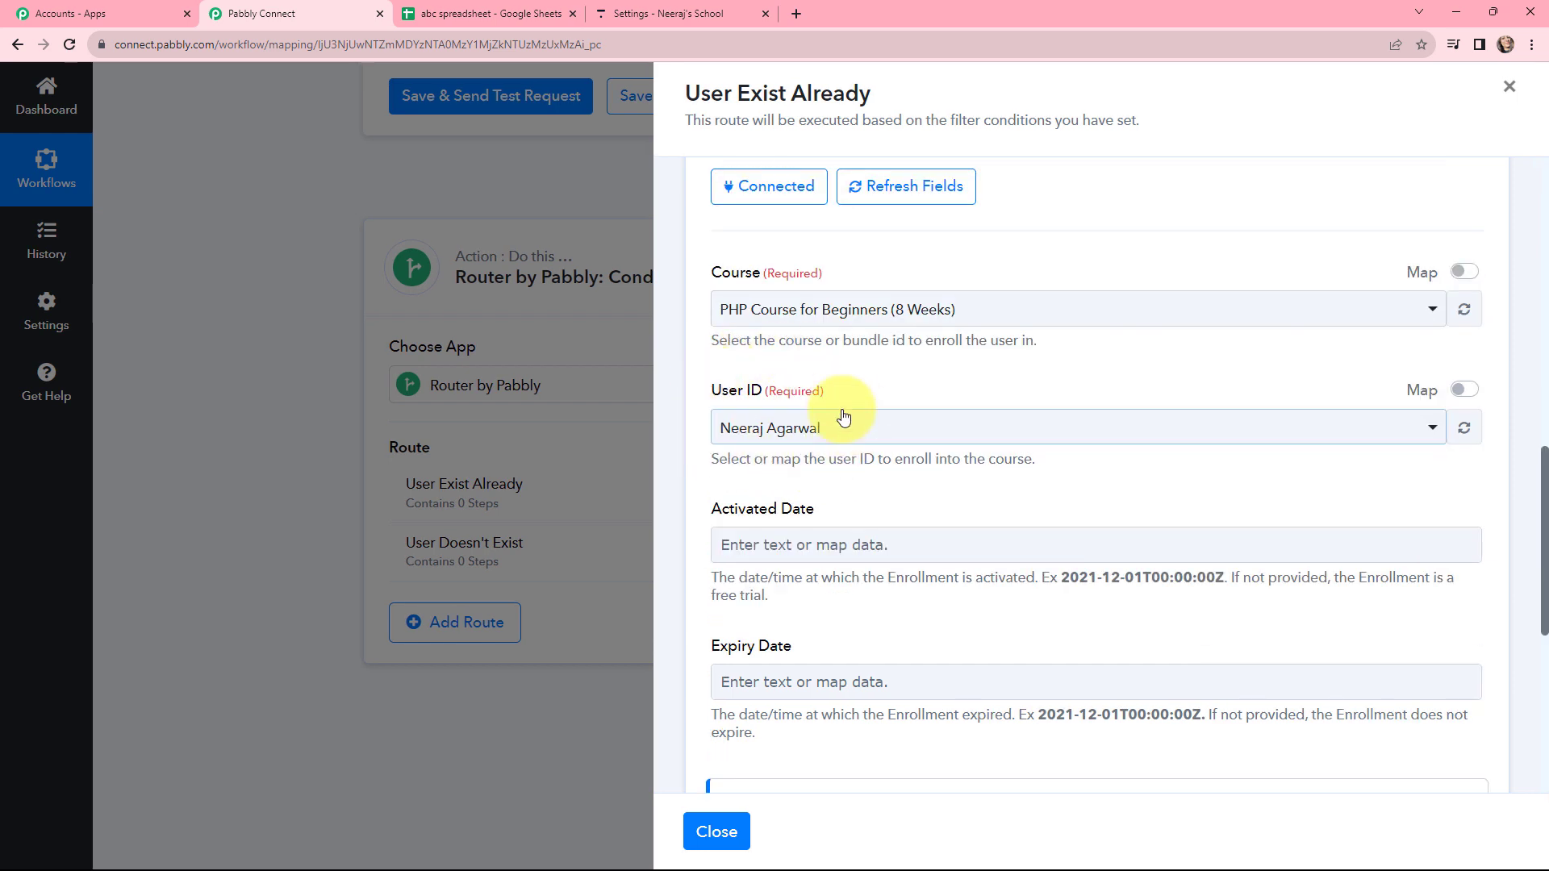
{"action": "left_click", "coordinate": [901, 434]}
{"action": "left_click", "coordinate": [694, 367]}
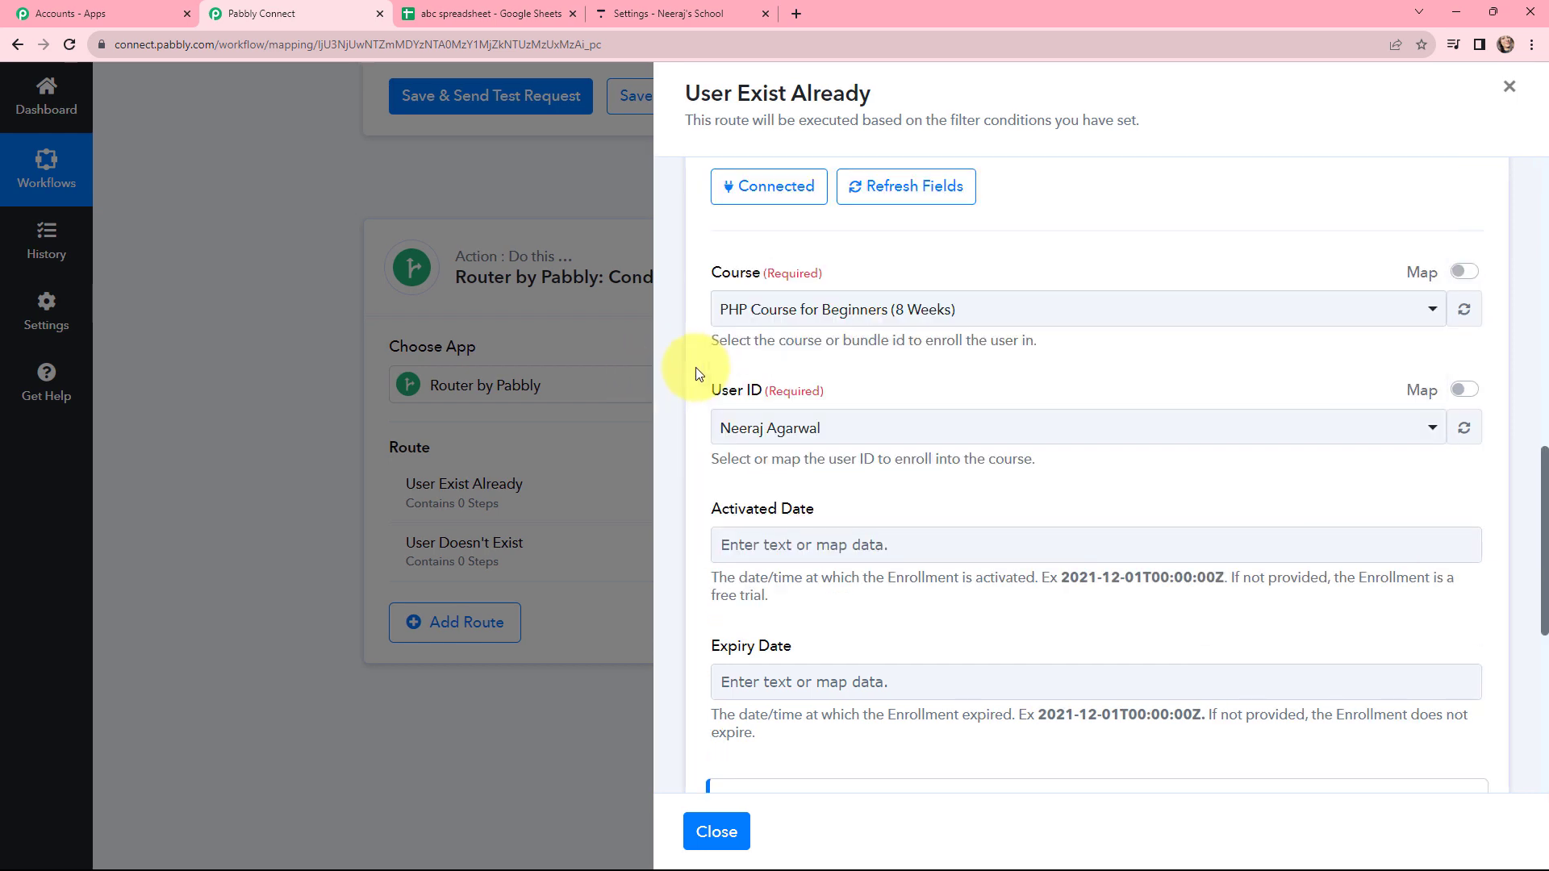
{"action": "left_click", "coordinate": [1464, 390]}
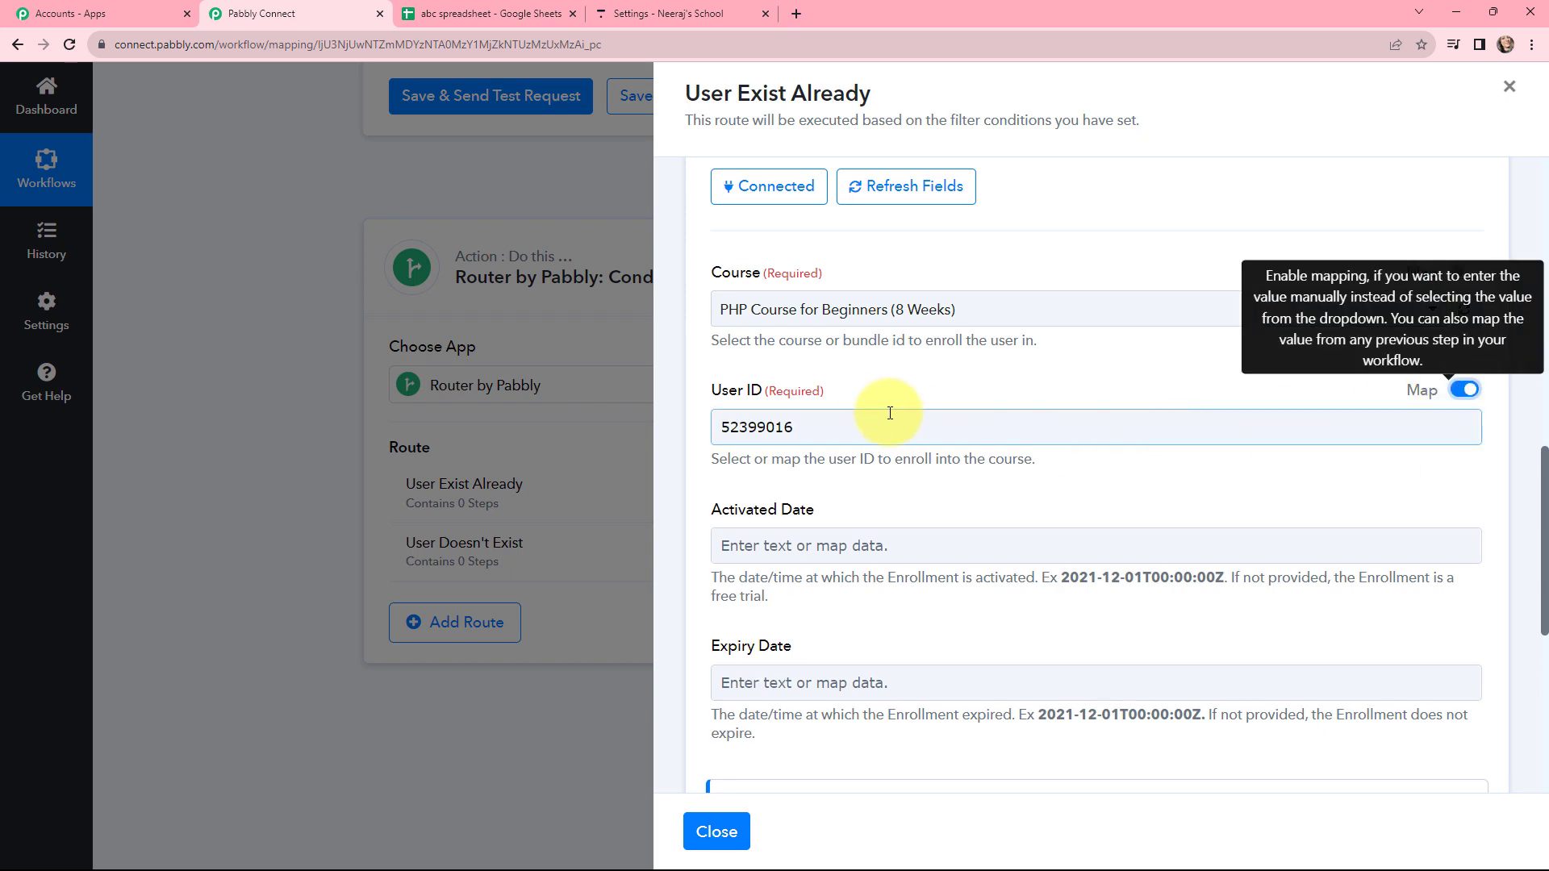
{"action": "left_click_drag", "start_coordinate": [878, 422], "coordinate": [710, 428]}
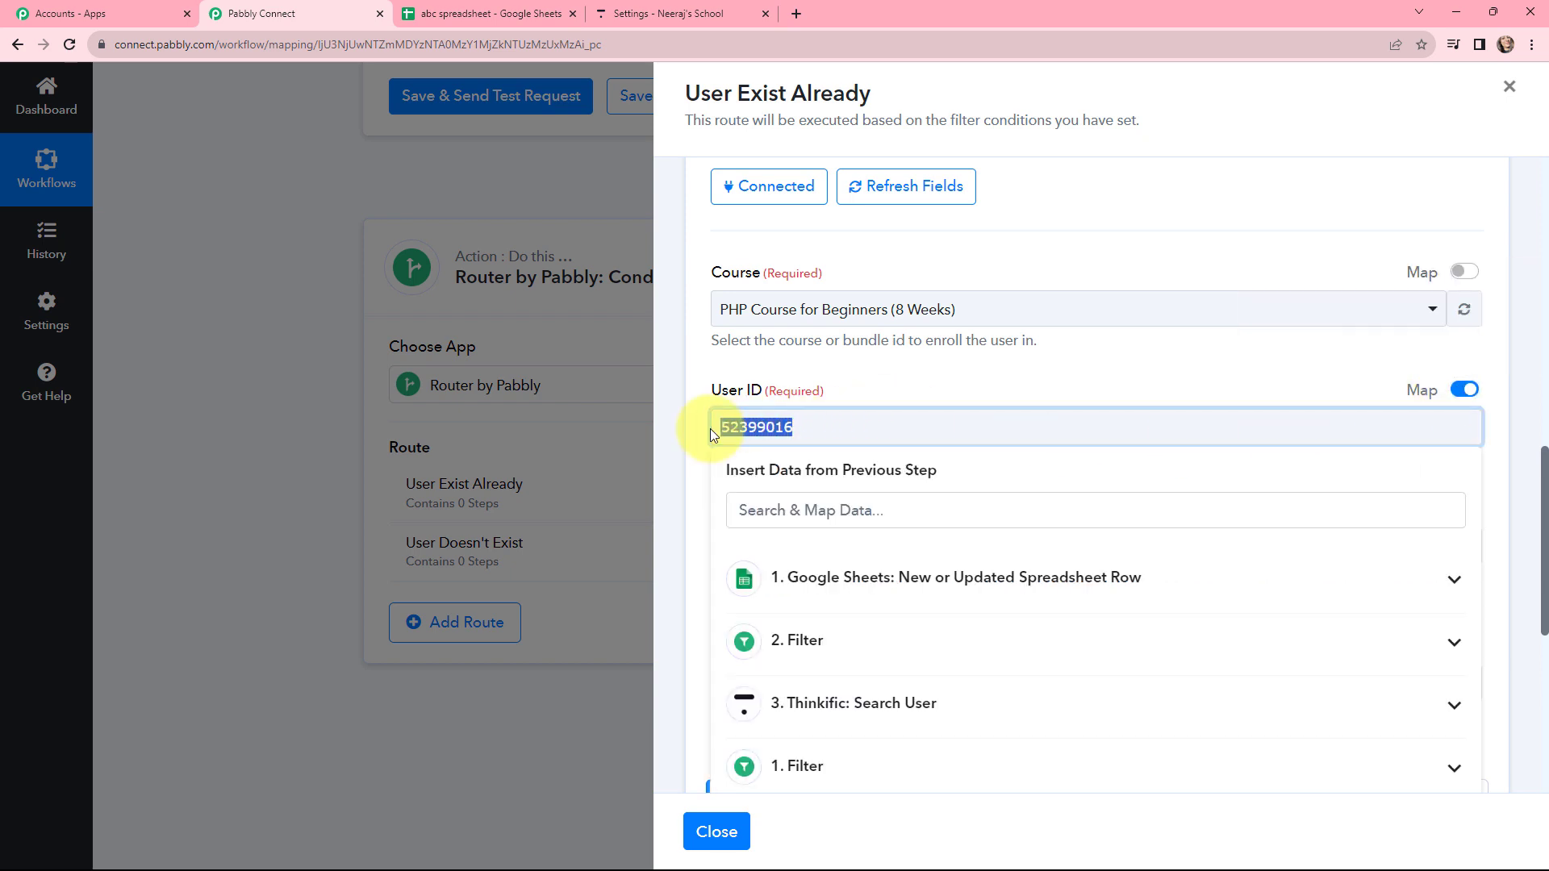
{"action": "key", "text": "BackSpace"}
{"action": "scroll", "coordinate": [871, 621], "scroll_direction": "down", "scroll_amount": 1}
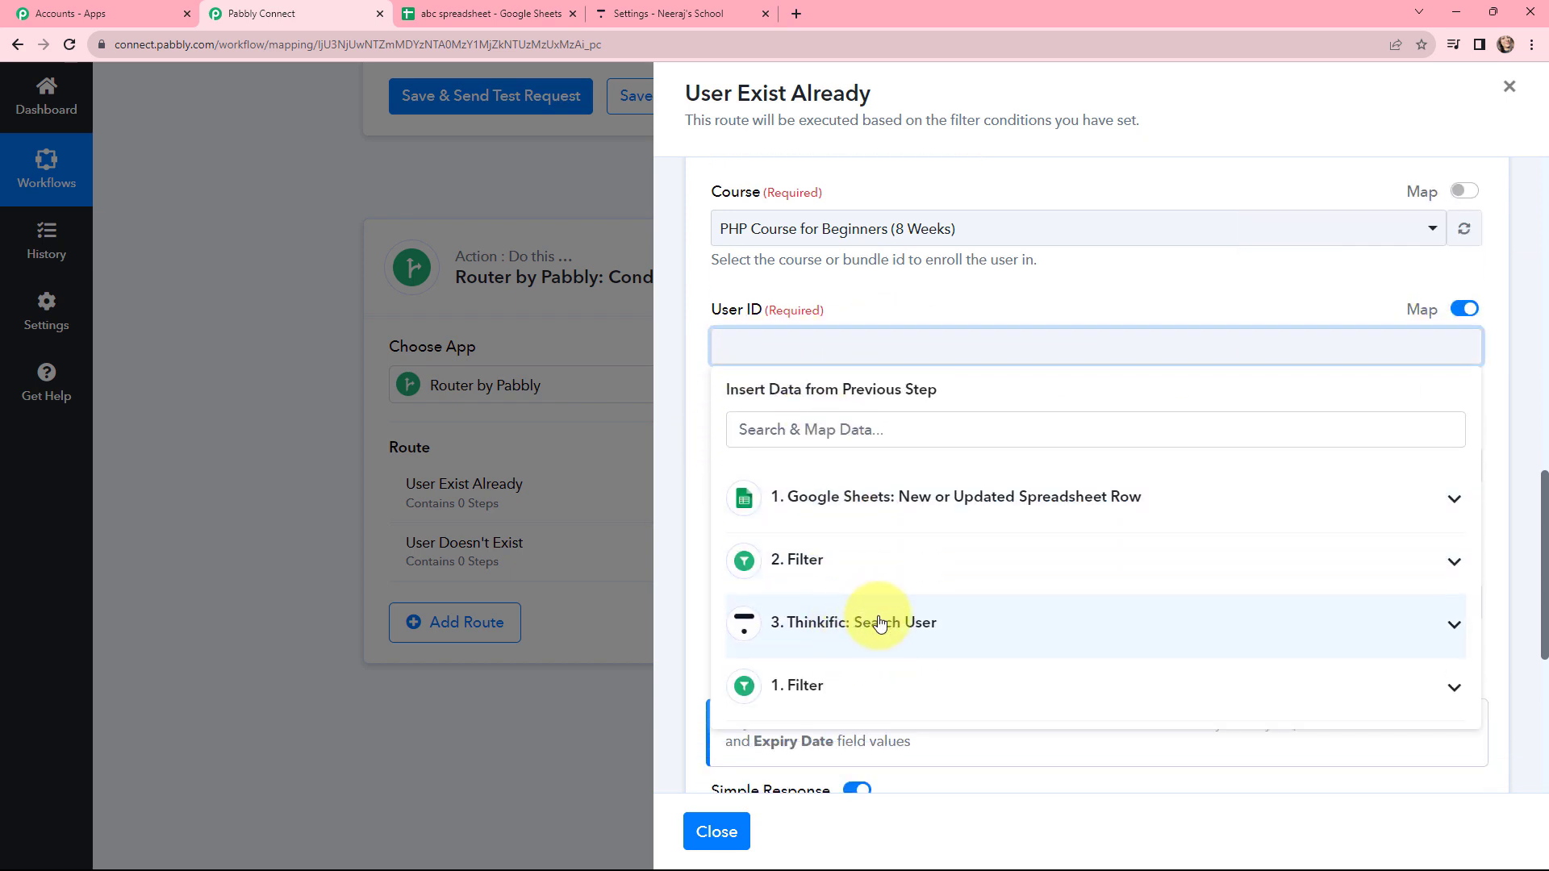
{"action": "left_click", "coordinate": [879, 623]}
{"action": "left_click", "coordinate": [882, 675]}
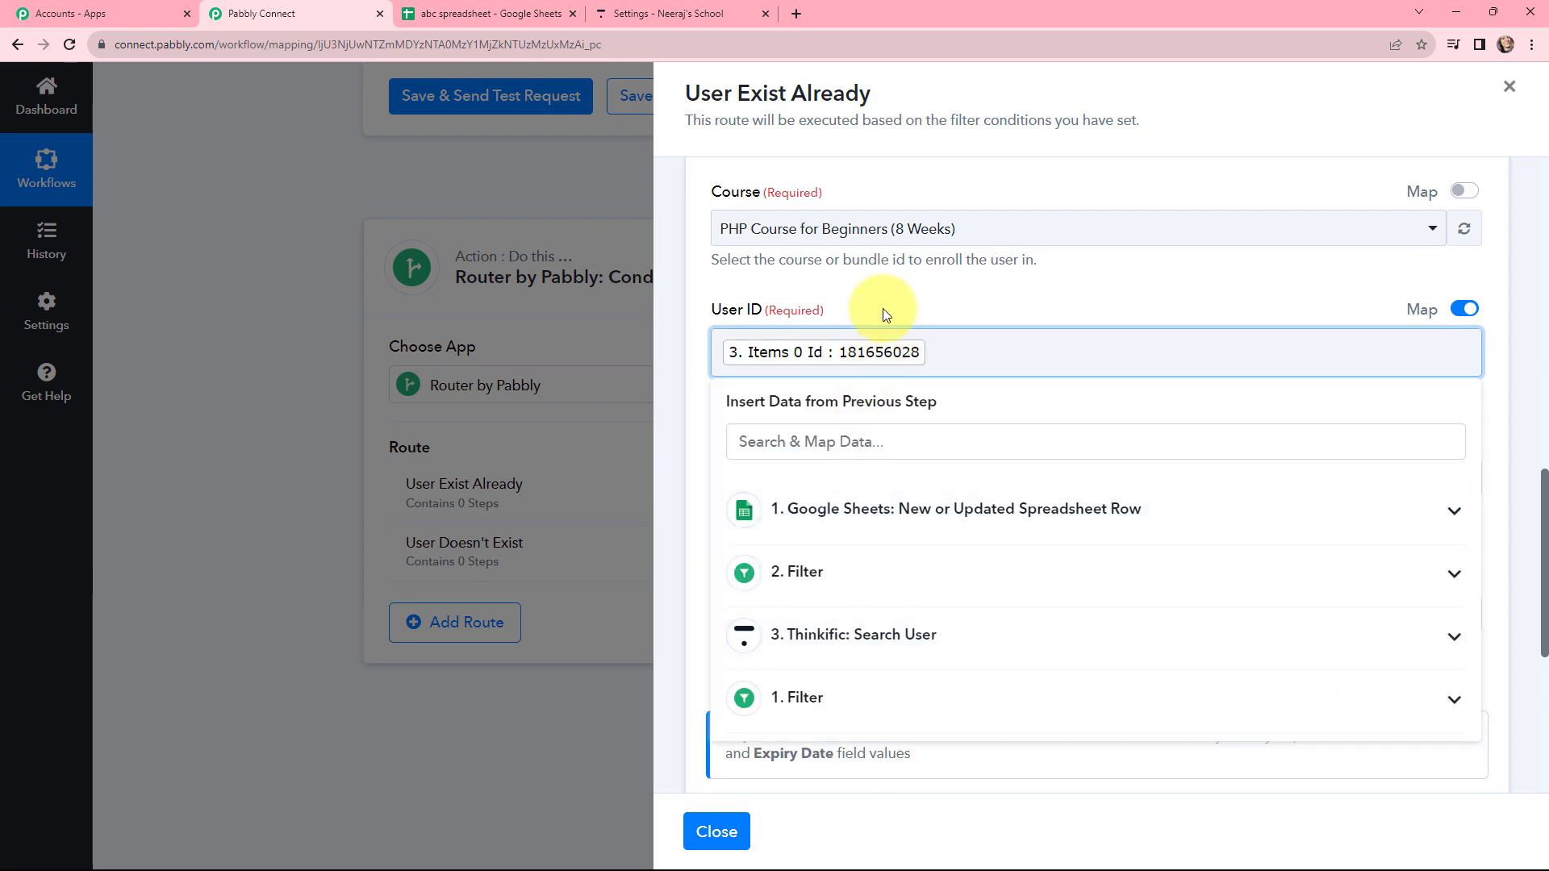
{"action": "left_click", "coordinate": [886, 280]}
Leave the Activated Date and Expiry Date empty, save the Enroll User step with a test request, and check its response
{"action": "scroll", "coordinate": [888, 363], "scroll_direction": "down", "scroll_amount": 2}
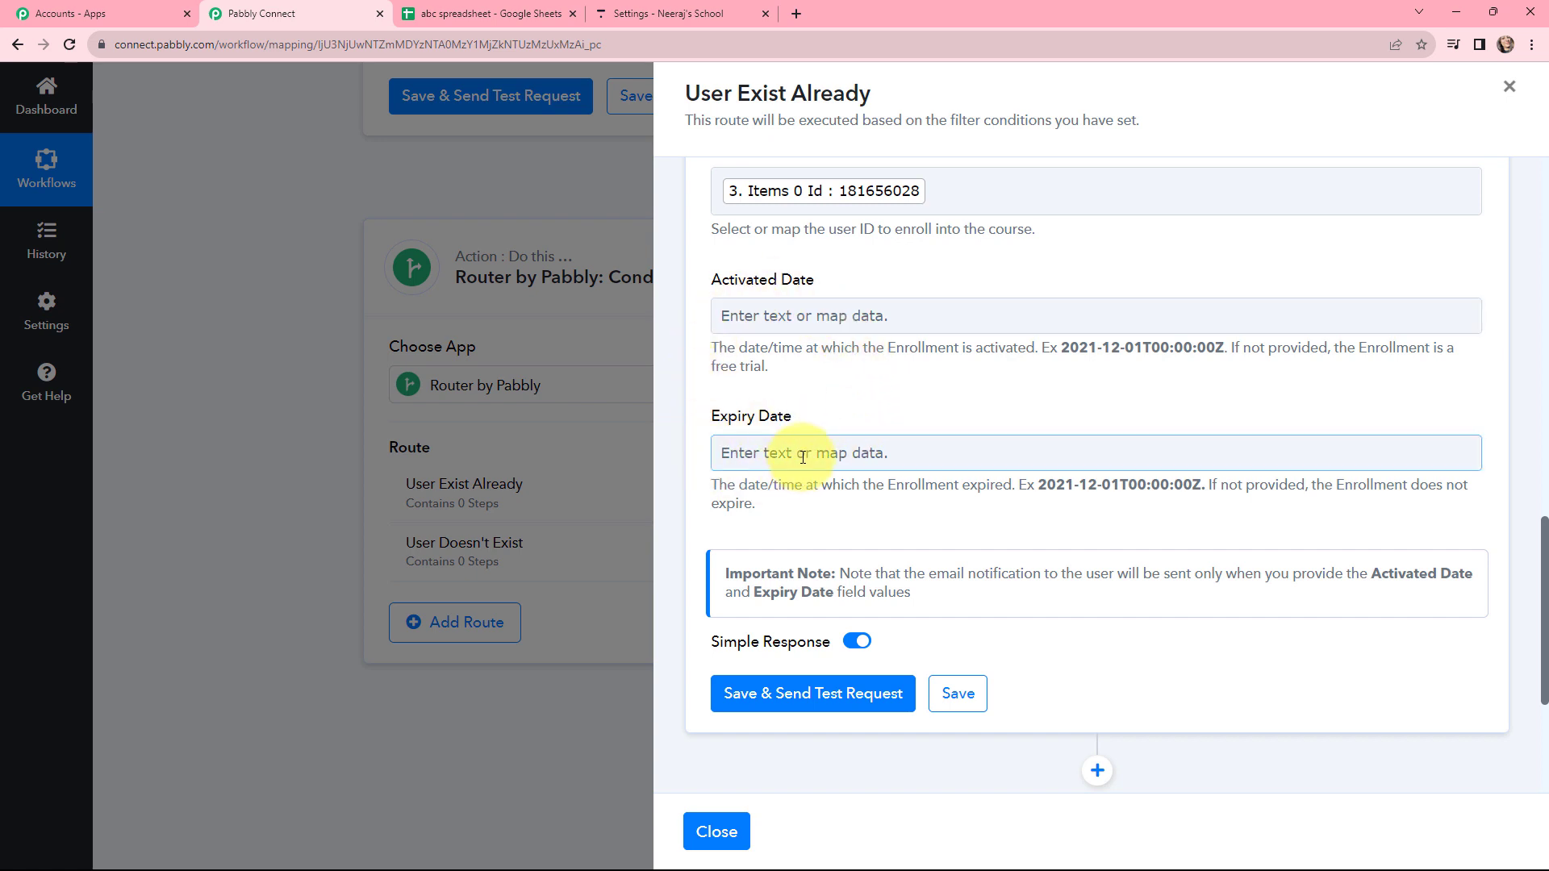
{"action": "scroll", "coordinate": [797, 625], "scroll_direction": "down", "scroll_amount": 1}
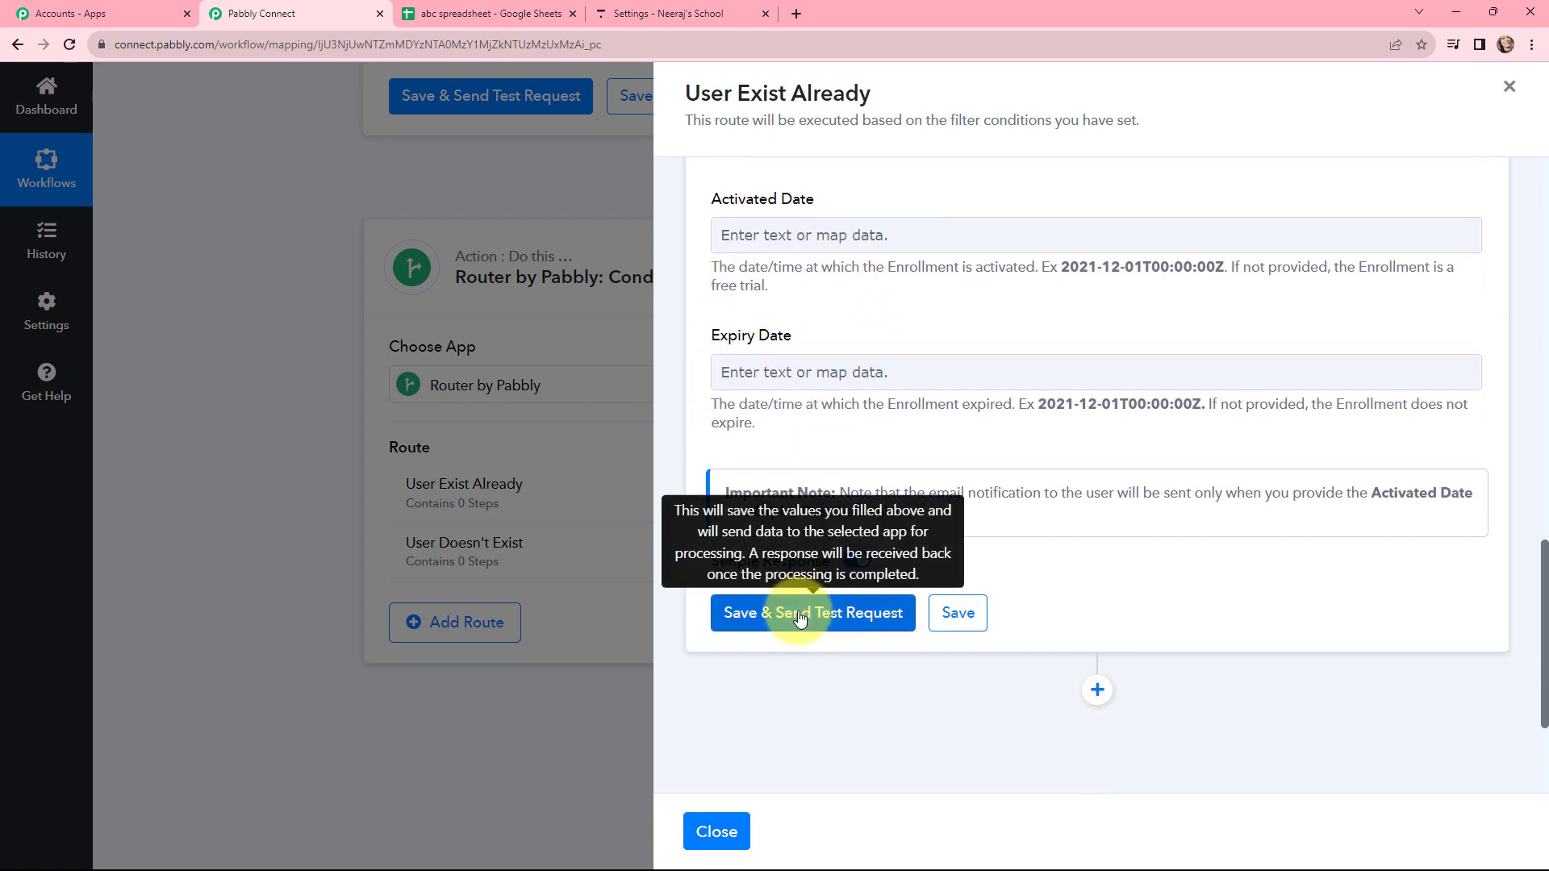
{"action": "left_click", "coordinate": [799, 618]}
{"action": "scroll", "coordinate": [1045, 484], "scroll_direction": "down", "scroll_amount": 5}
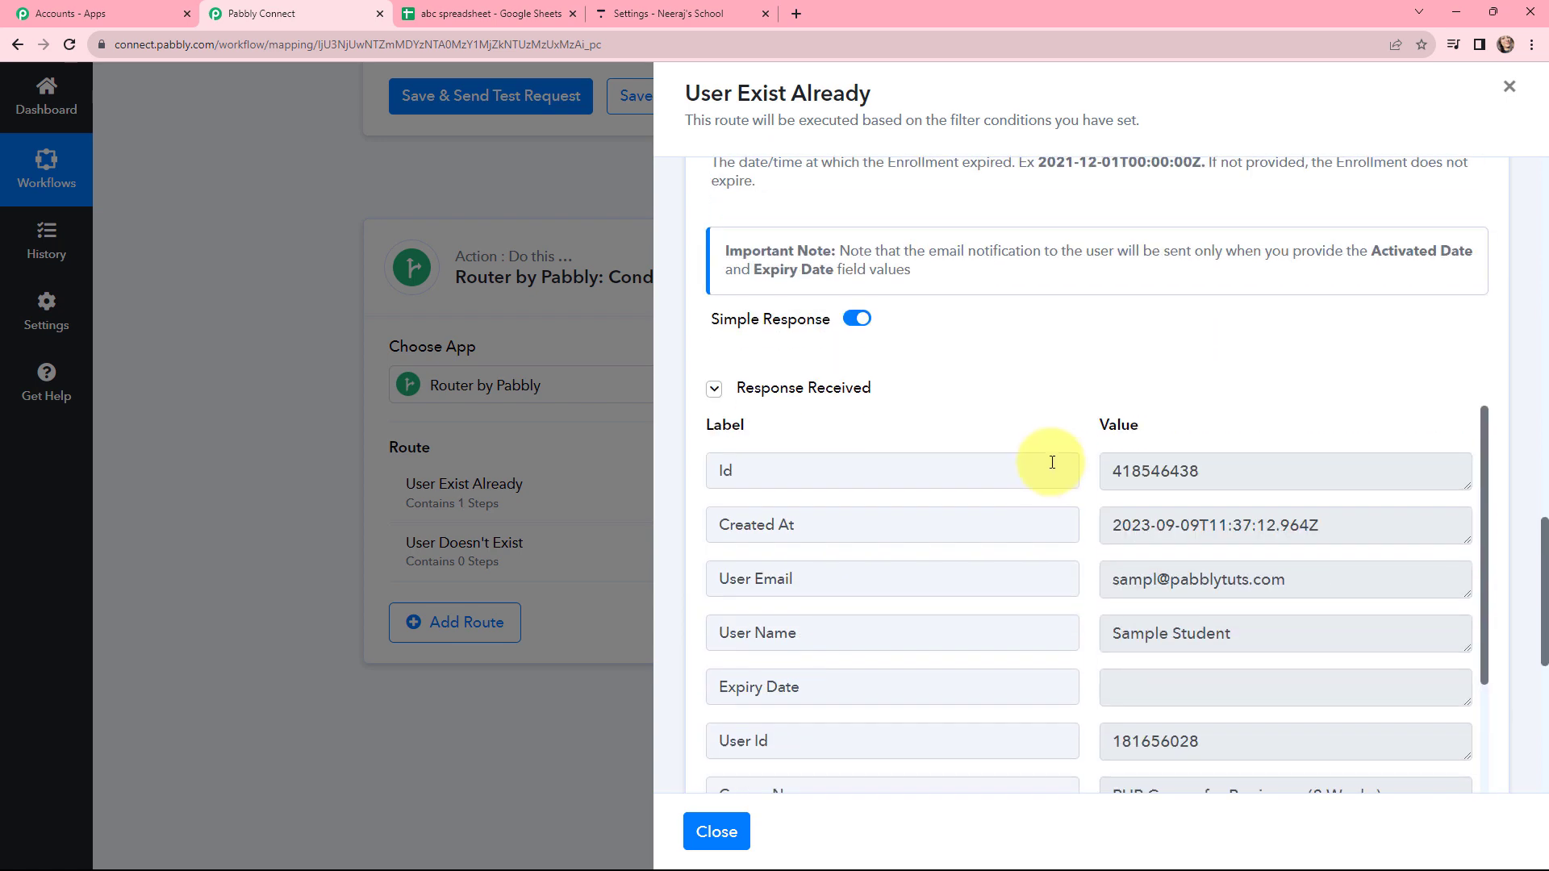
{"action": "scroll", "coordinate": [1086, 452], "scroll_direction": "up", "scroll_amount": 1}
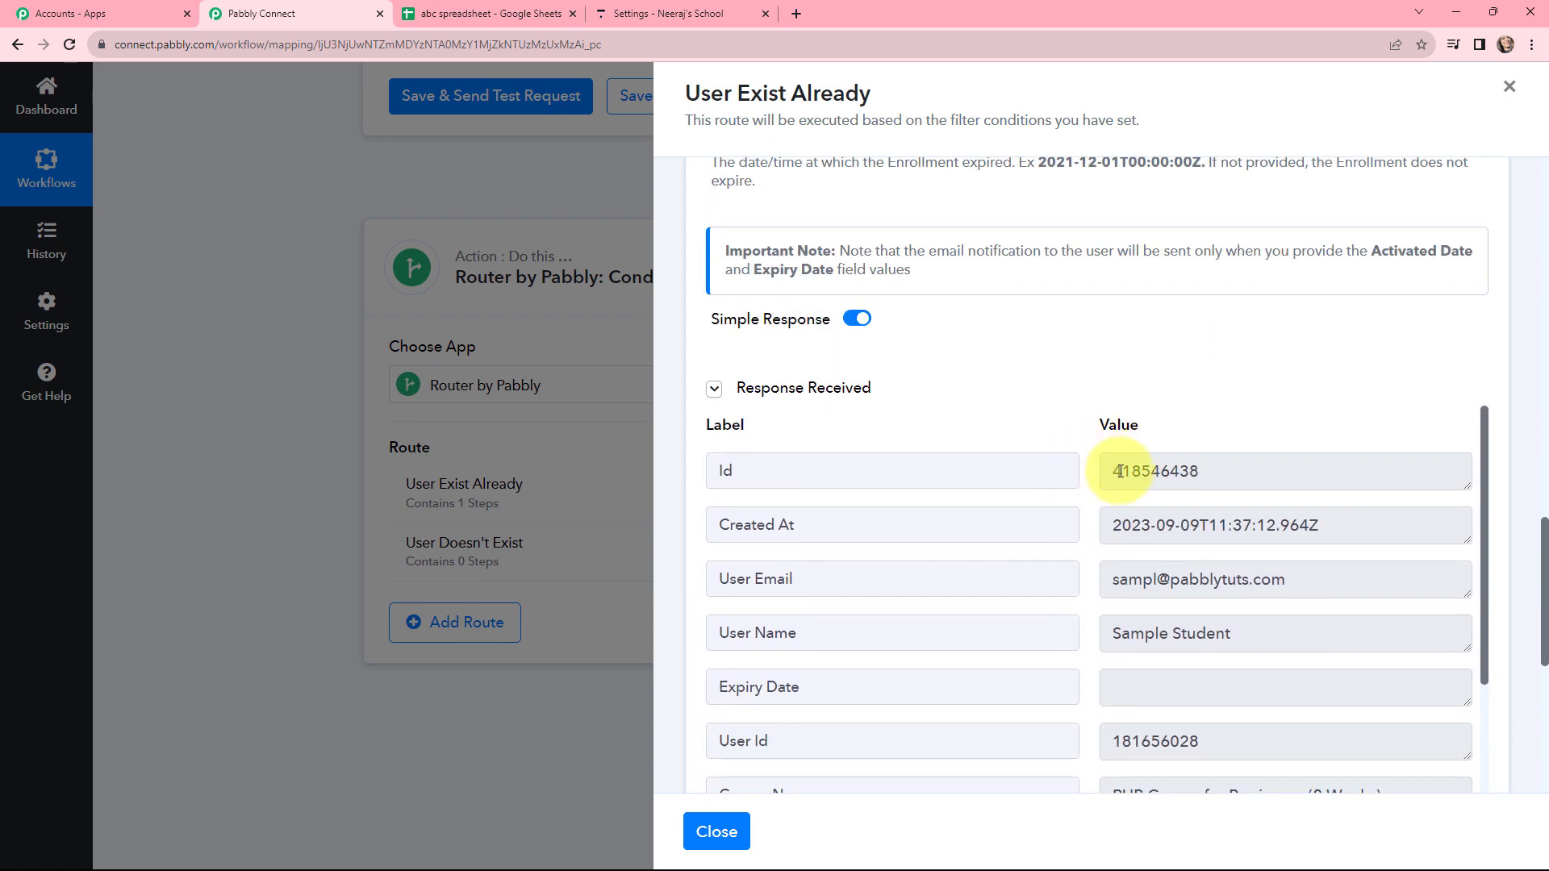
Examine the user details and course fields in the response received from the Enroll User step
{"action": "left_click_drag", "start_coordinate": [1192, 470], "coordinate": [1120, 580]}
{"action": "left_click_drag", "start_coordinate": [1279, 619], "coordinate": [1052, 626]}
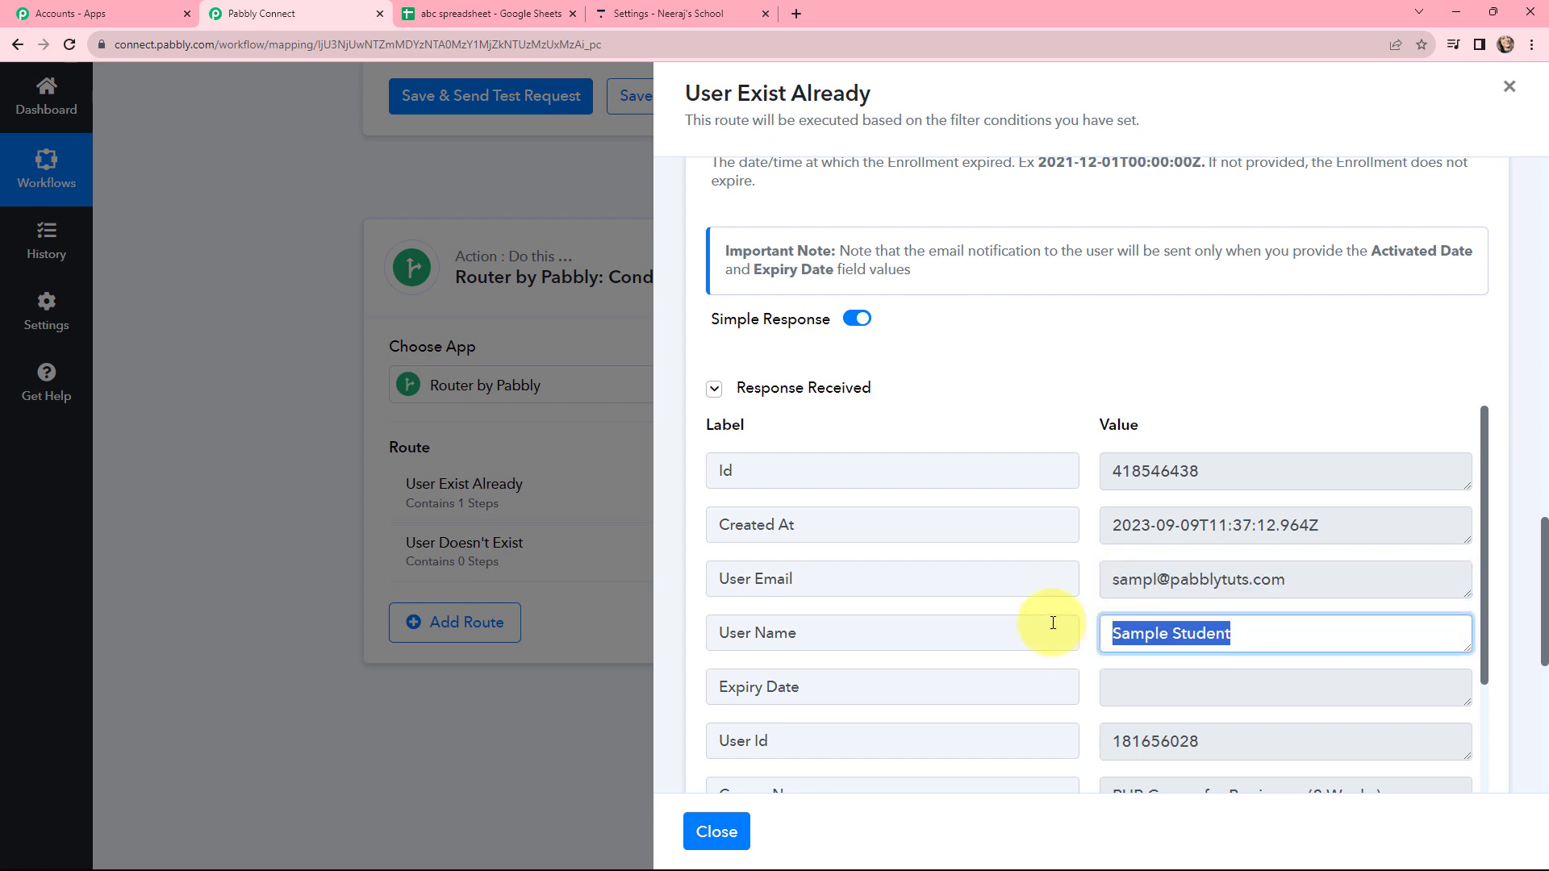
{"action": "left_click", "coordinate": [1079, 605]}
{"action": "scroll", "coordinate": [1078, 599], "scroll_direction": "down", "scroll_amount": 3}
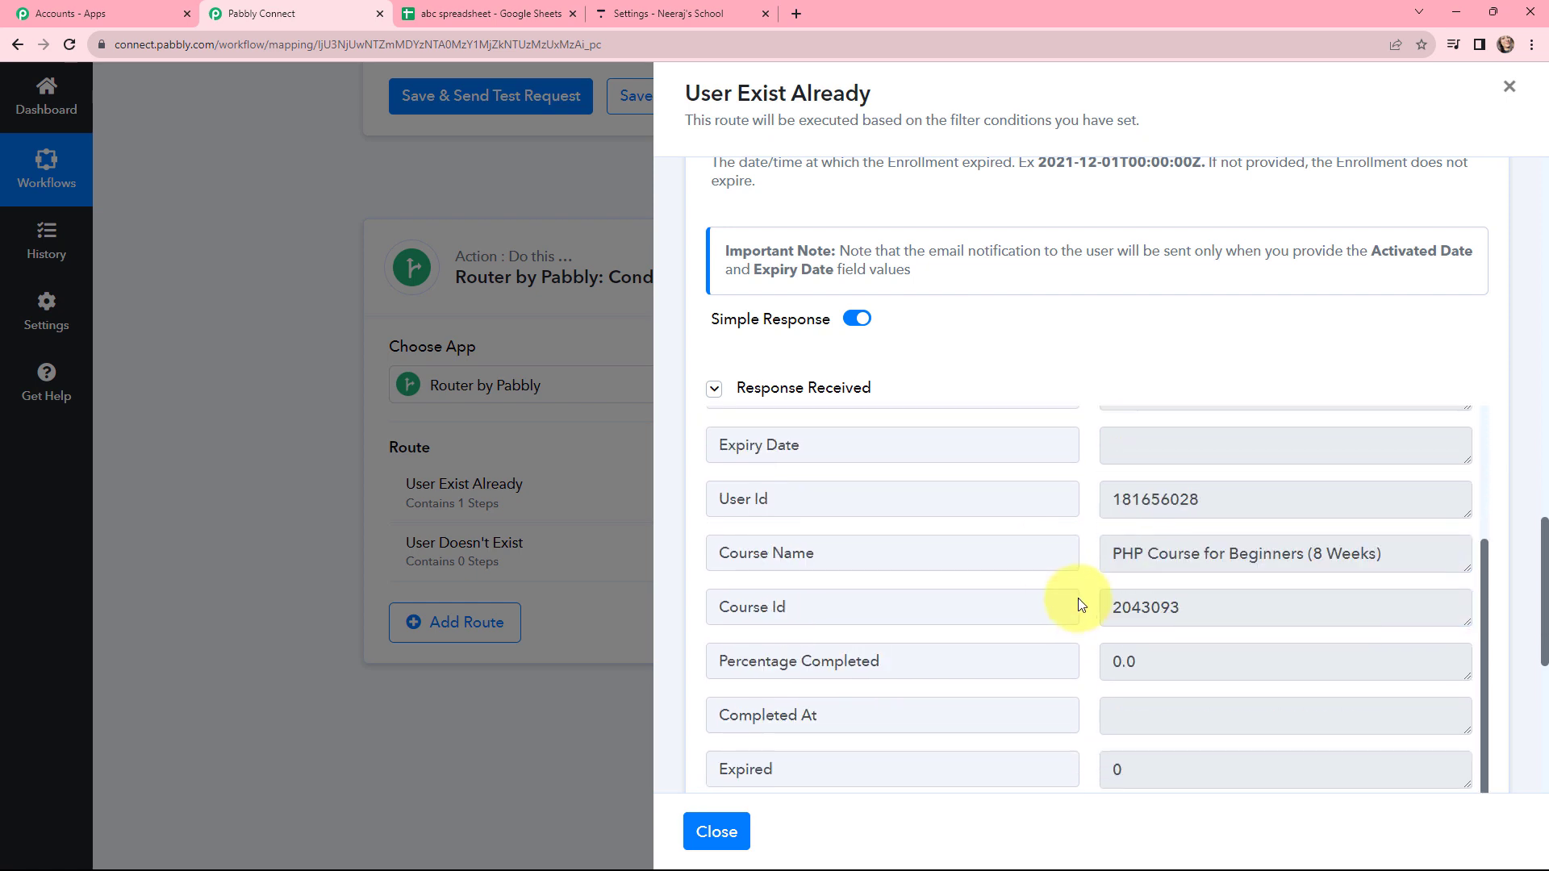
{"action": "scroll", "coordinate": [1081, 605], "scroll_direction": "up", "scroll_amount": 3}
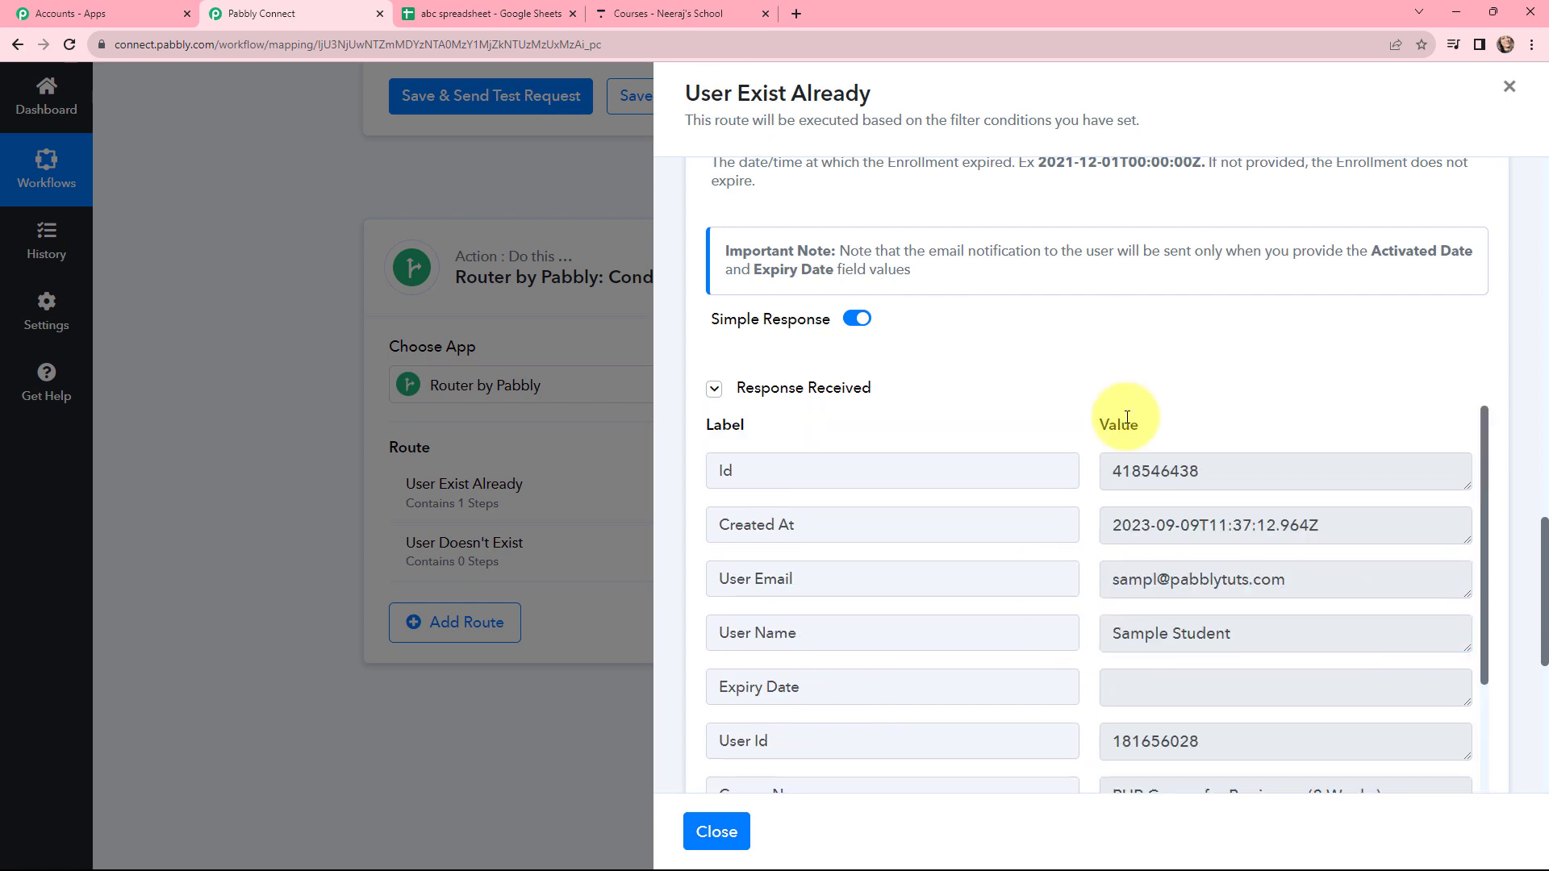
Switch to Thinkific, find the enrolled student in the Users list and check their enrollments for PHP Course for Beginners (8 Weeks)
{"action": "left_click", "coordinate": [670, 13]}
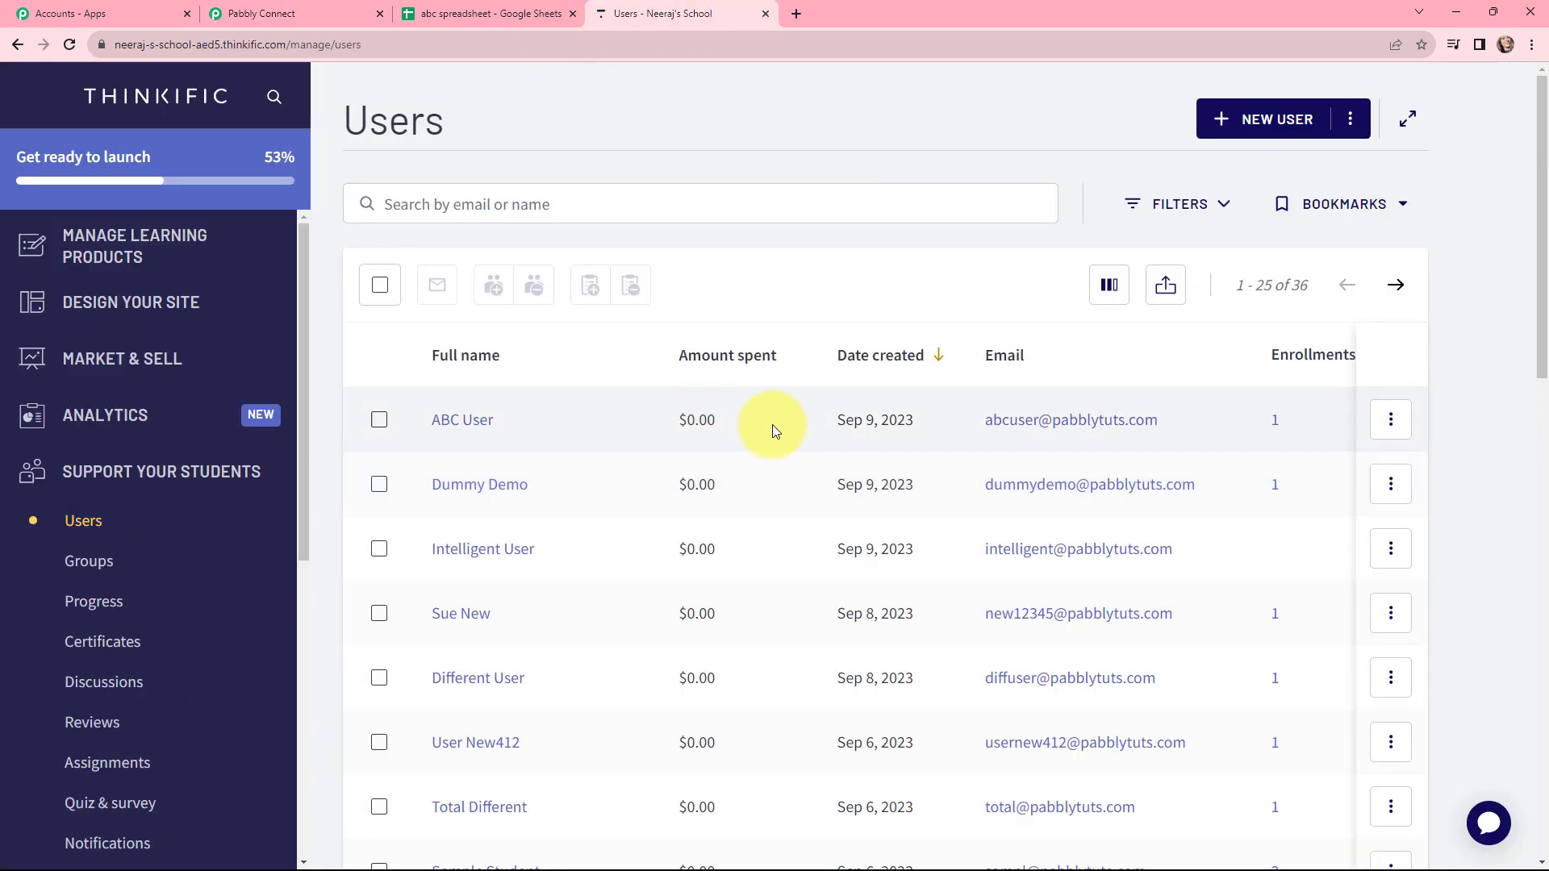
{"action": "scroll", "coordinate": [947, 432], "scroll_direction": "down", "scroll_amount": 2}
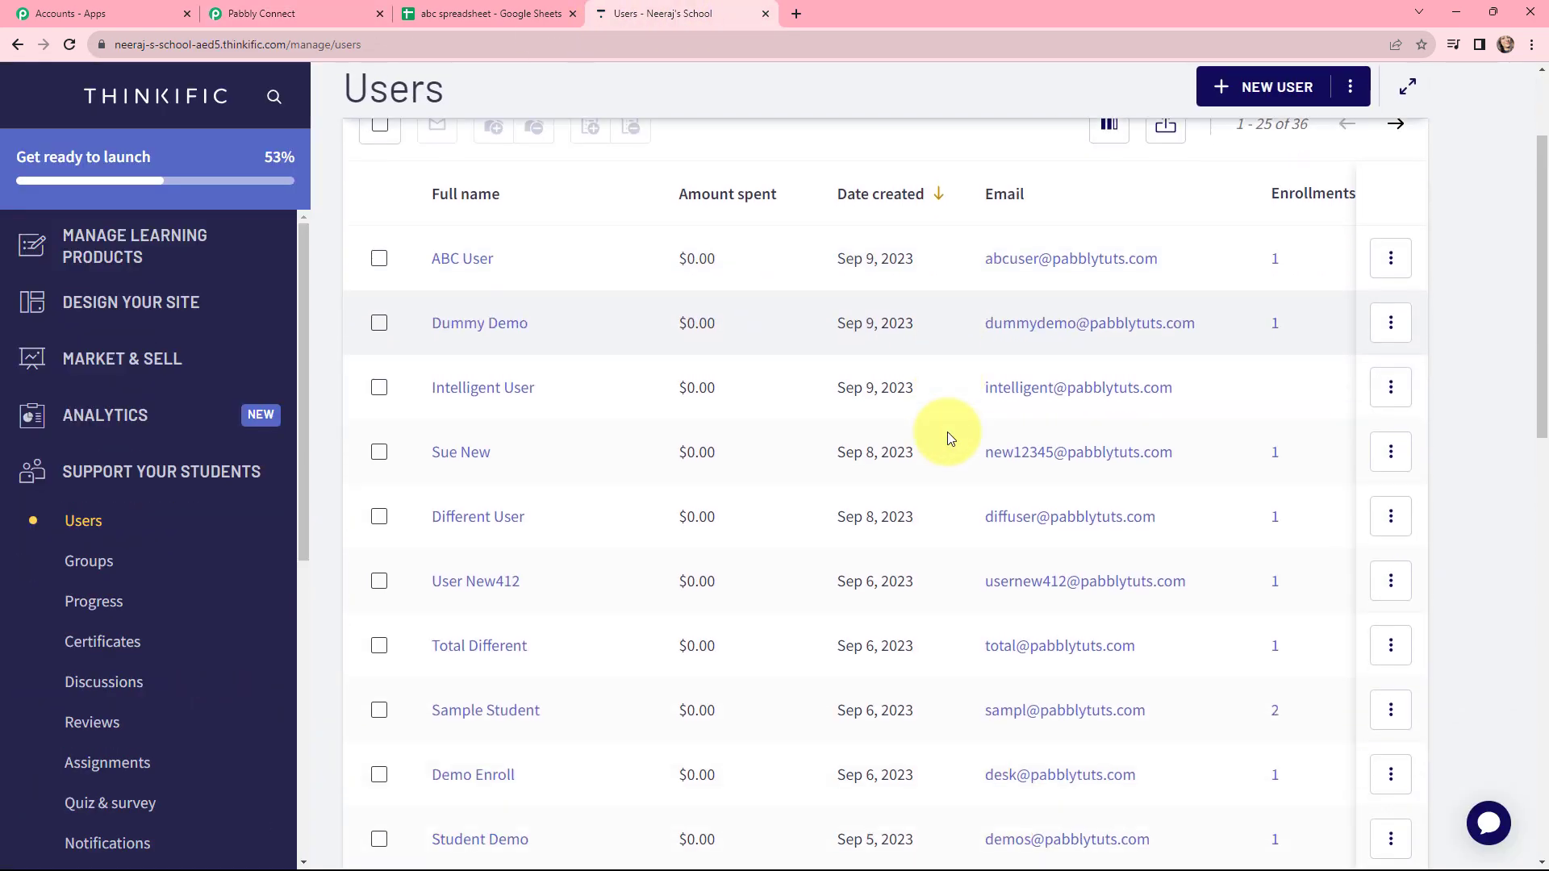
{"action": "scroll", "coordinate": [947, 432], "scroll_direction": "down", "scroll_amount": 2}
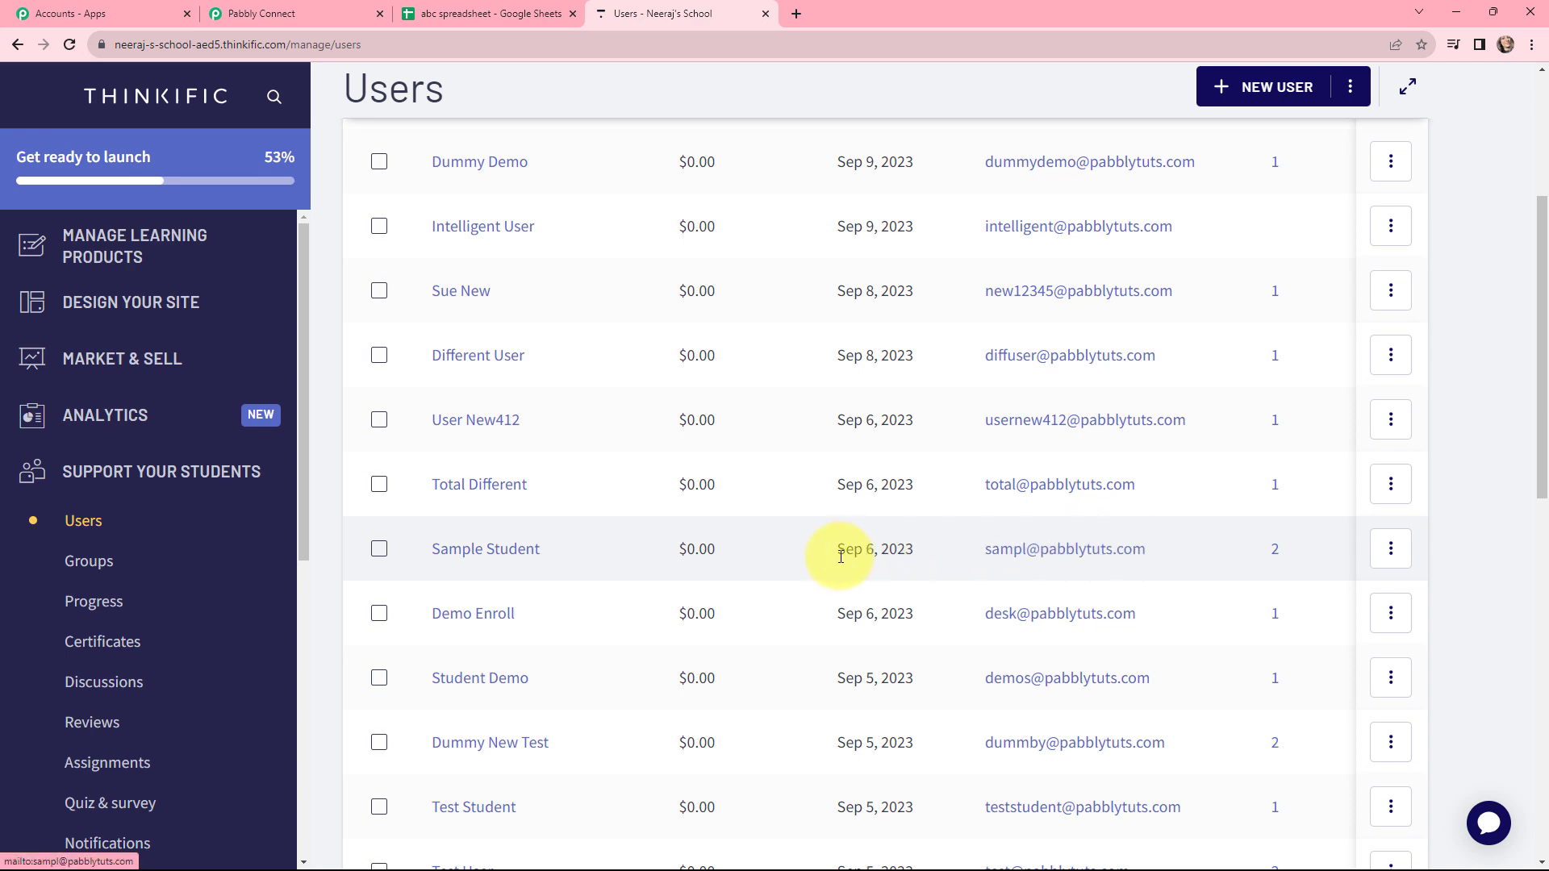
{"action": "scroll", "coordinate": [1004, 576], "scroll_direction": "up", "scroll_amount": 4}
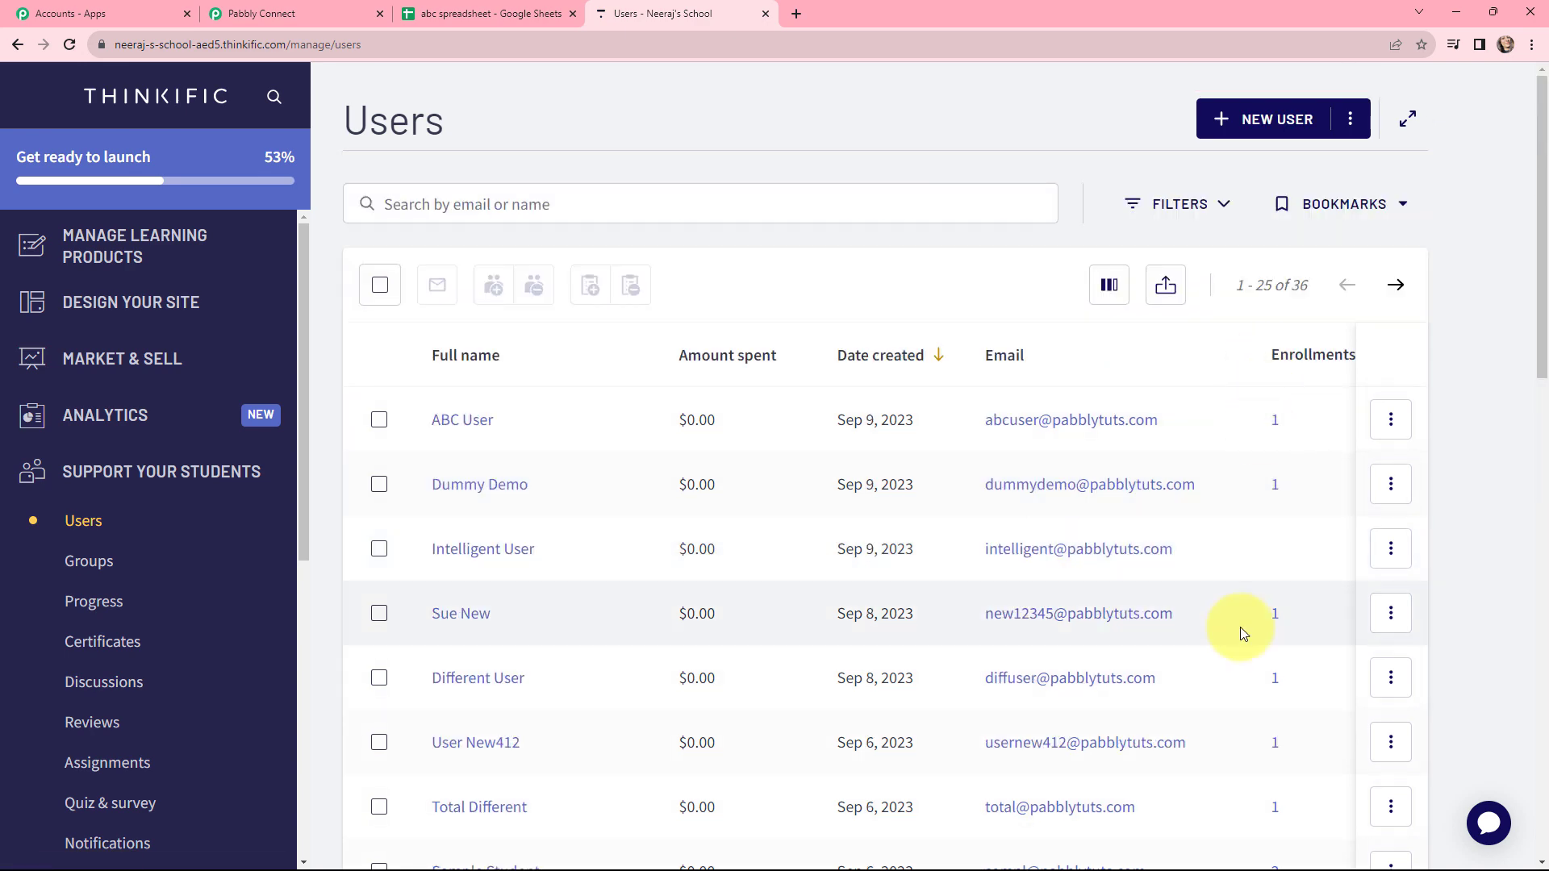
{"action": "scroll", "coordinate": [1238, 629], "scroll_direction": "down", "scroll_amount": 3}
{"action": "left_click", "coordinate": [1275, 628]}
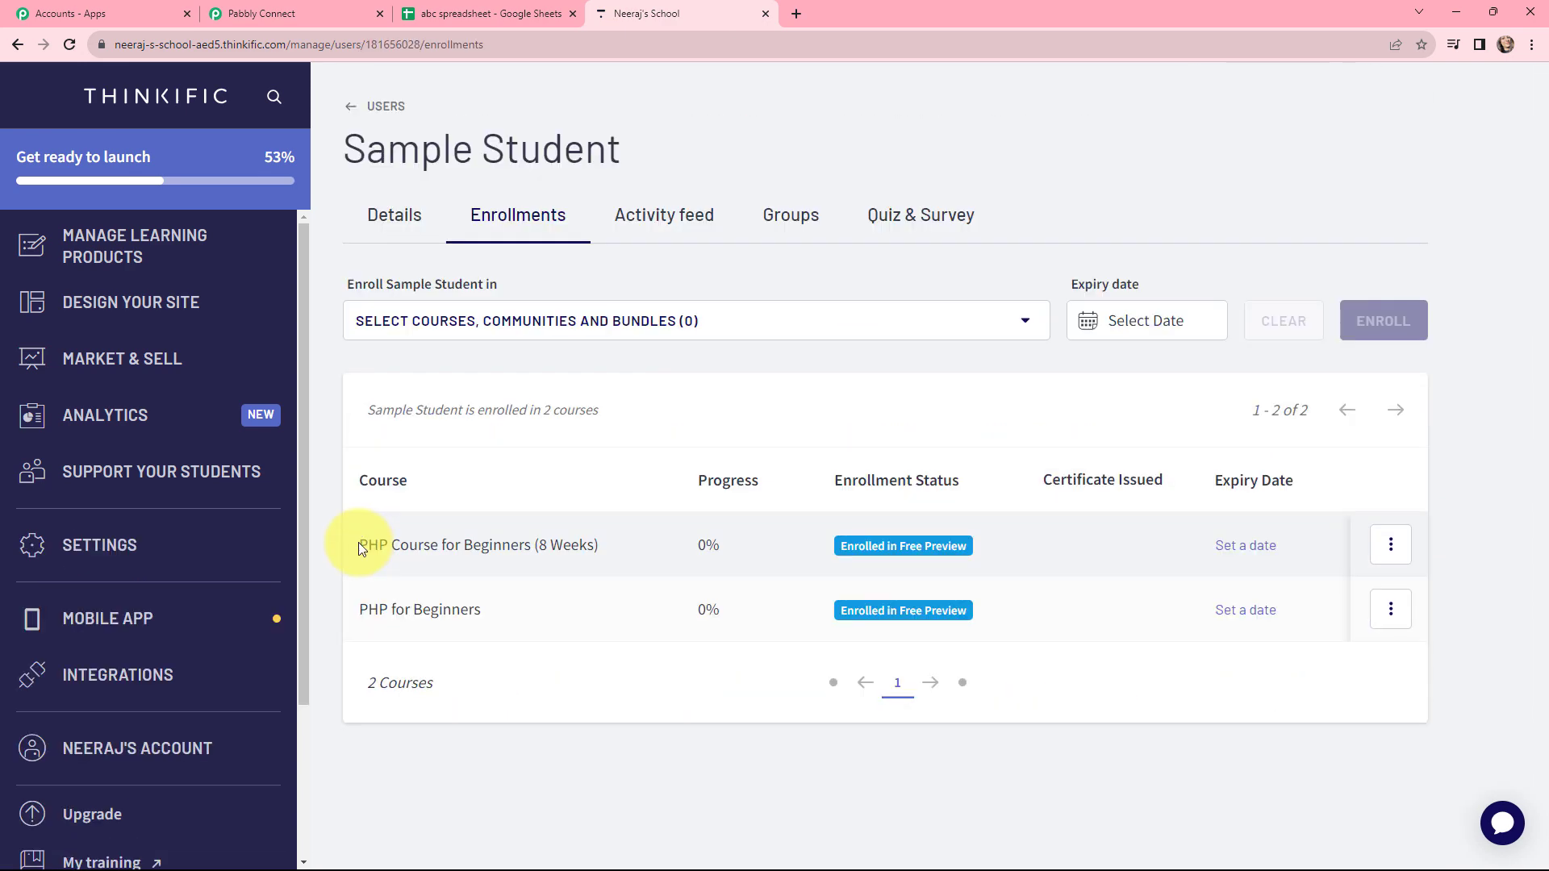
{"action": "left_click_drag", "start_coordinate": [358, 544], "coordinate": [621, 562]}
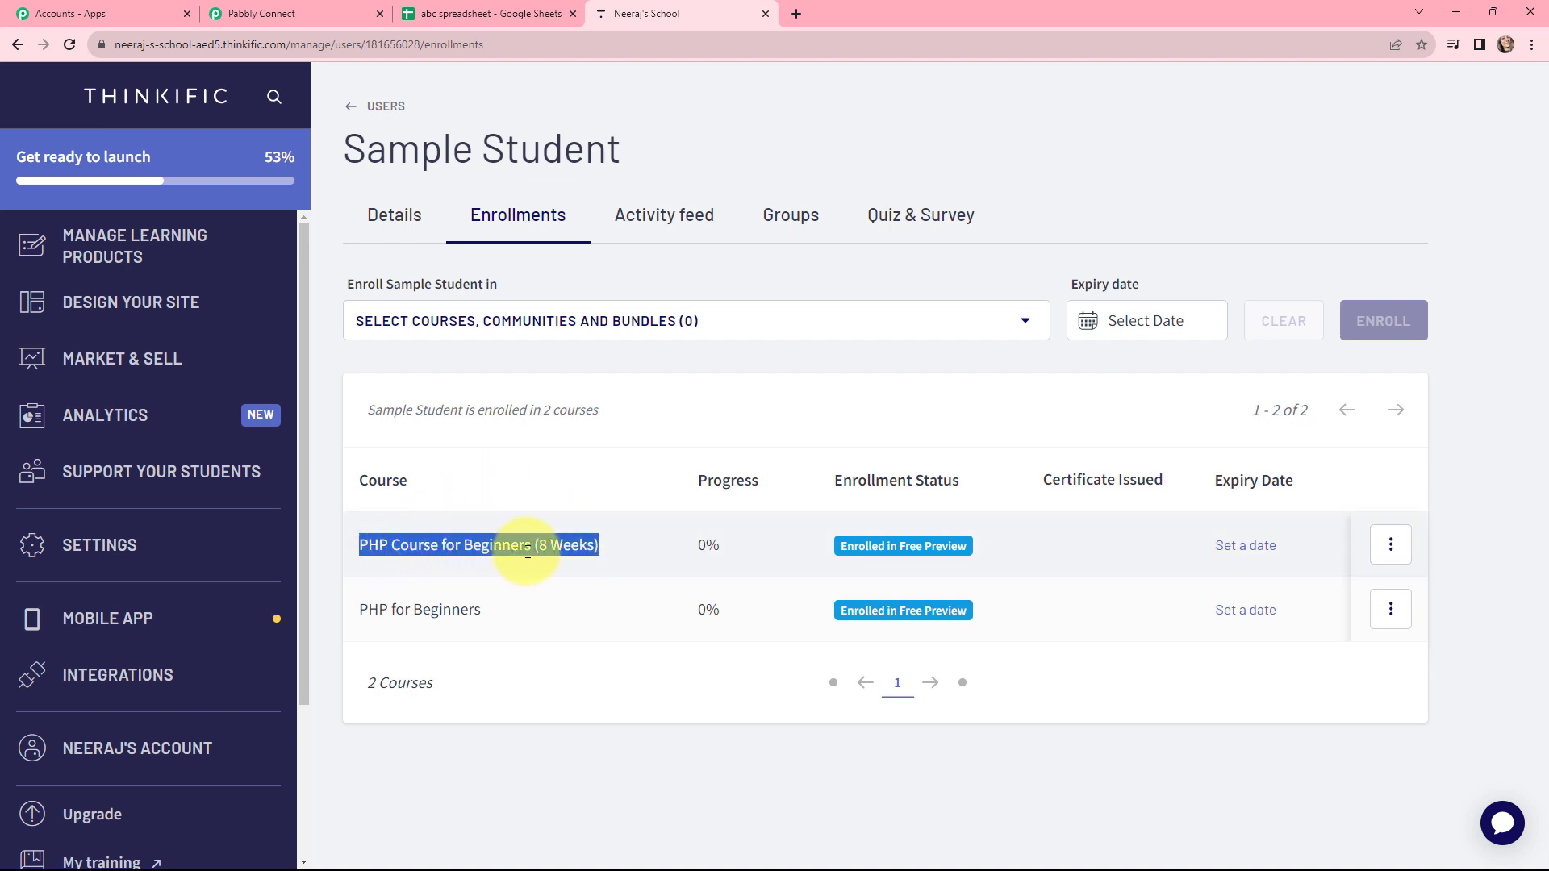
Switch back to Pabbly Connect and close the User Exist Already route
{"action": "left_click", "coordinate": [259, 13]}
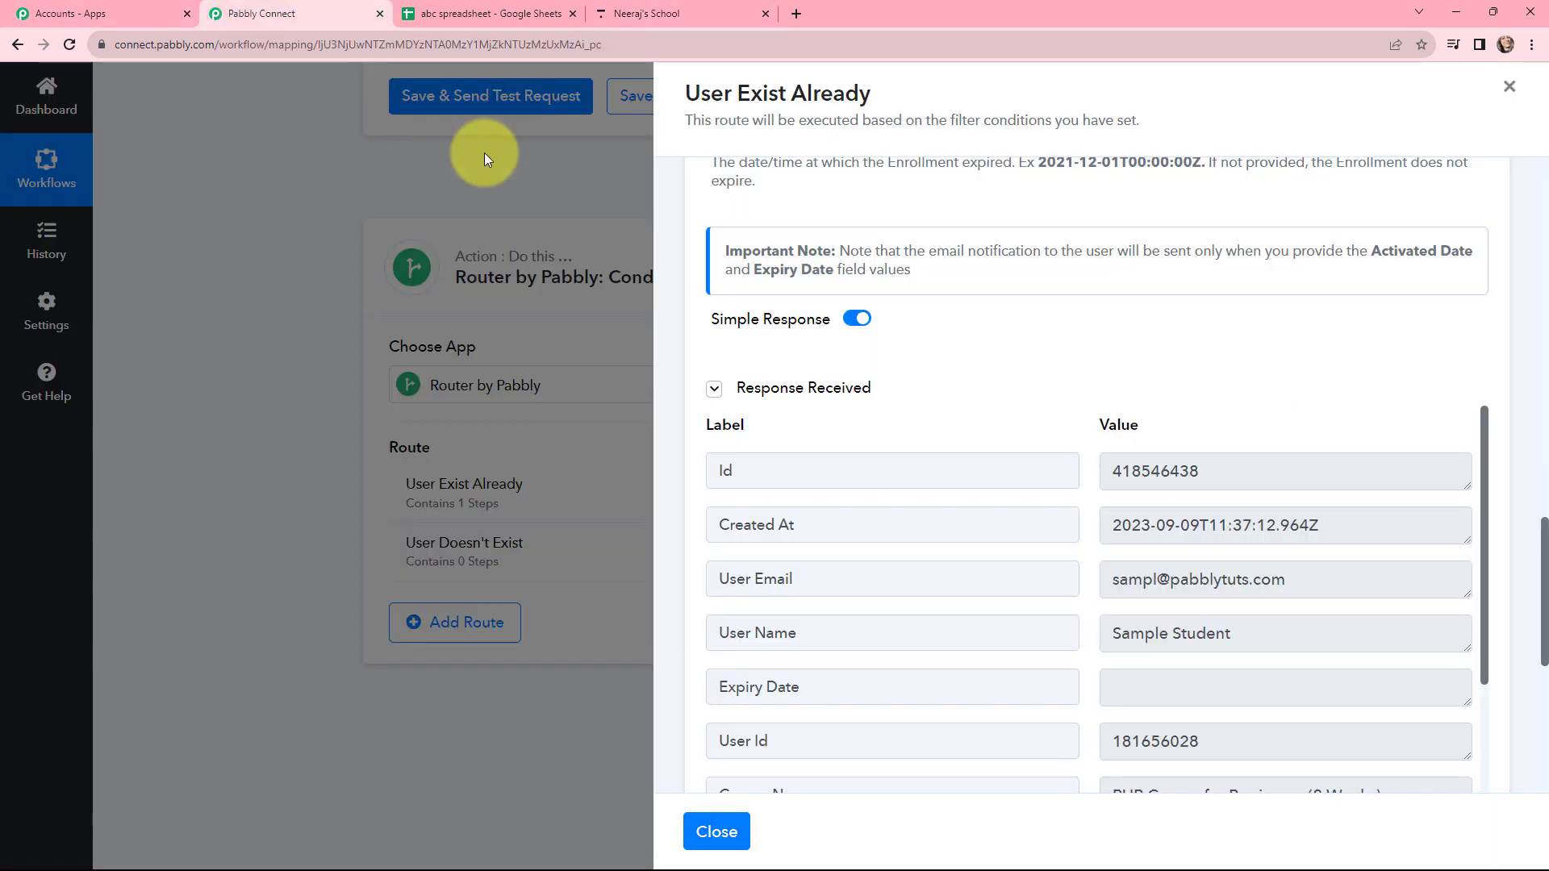
{"action": "scroll", "coordinate": [769, 735], "scroll_direction": "down", "scroll_amount": 2}
{"action": "left_click", "coordinate": [716, 831]}
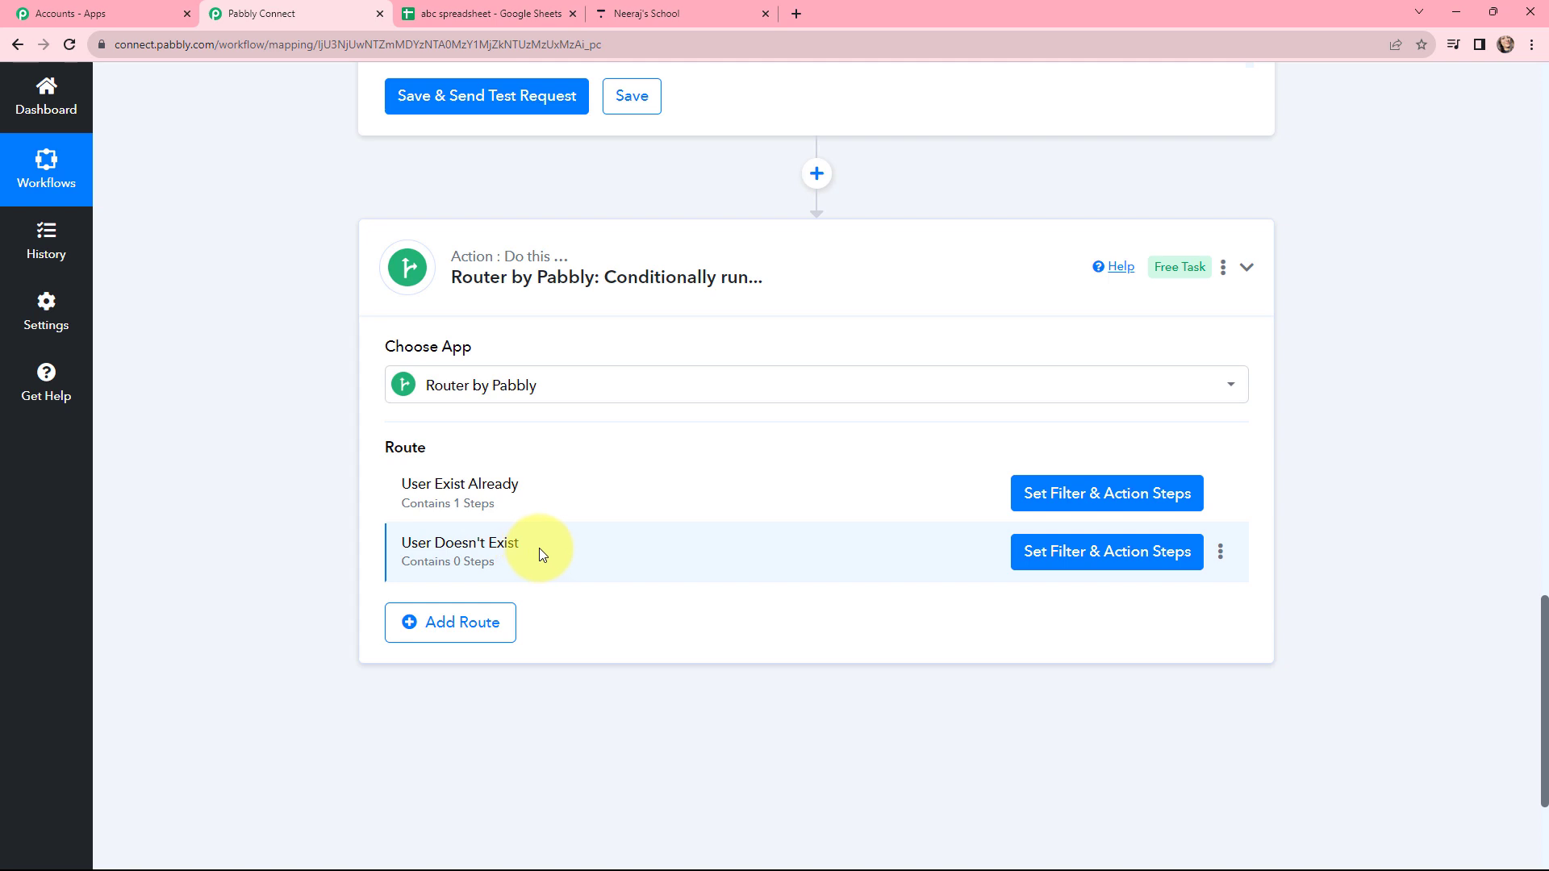
Set the User Doesn't Exist route's filter to Items 0 Id from Thinkific Search User with Does not exist, and save it with a test request
{"action": "left_click", "coordinate": [1072, 557]}
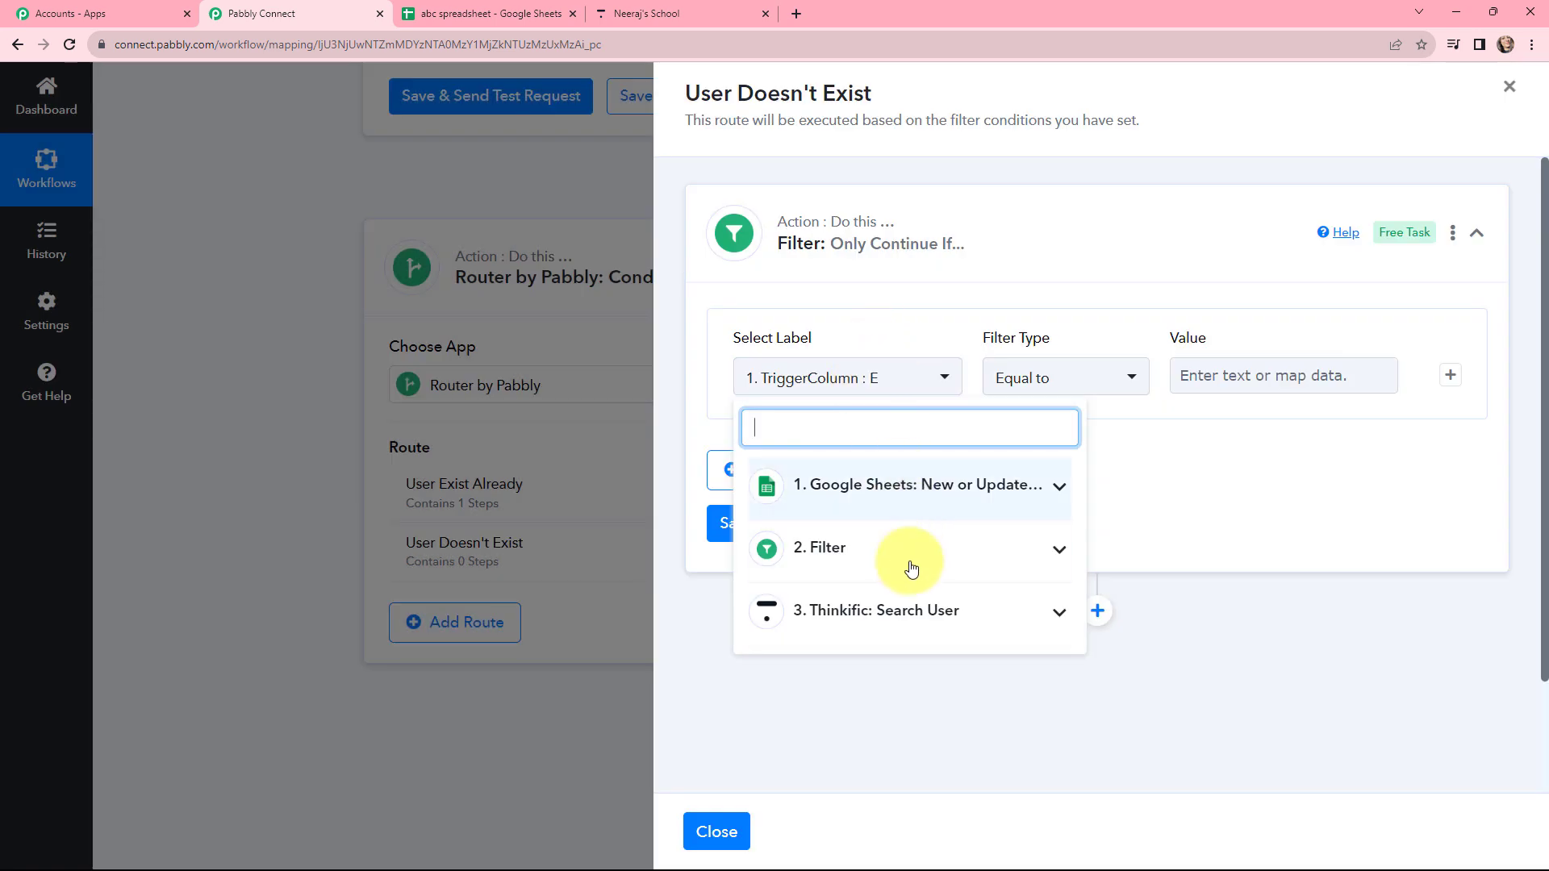
{"action": "left_click", "coordinate": [908, 601]}
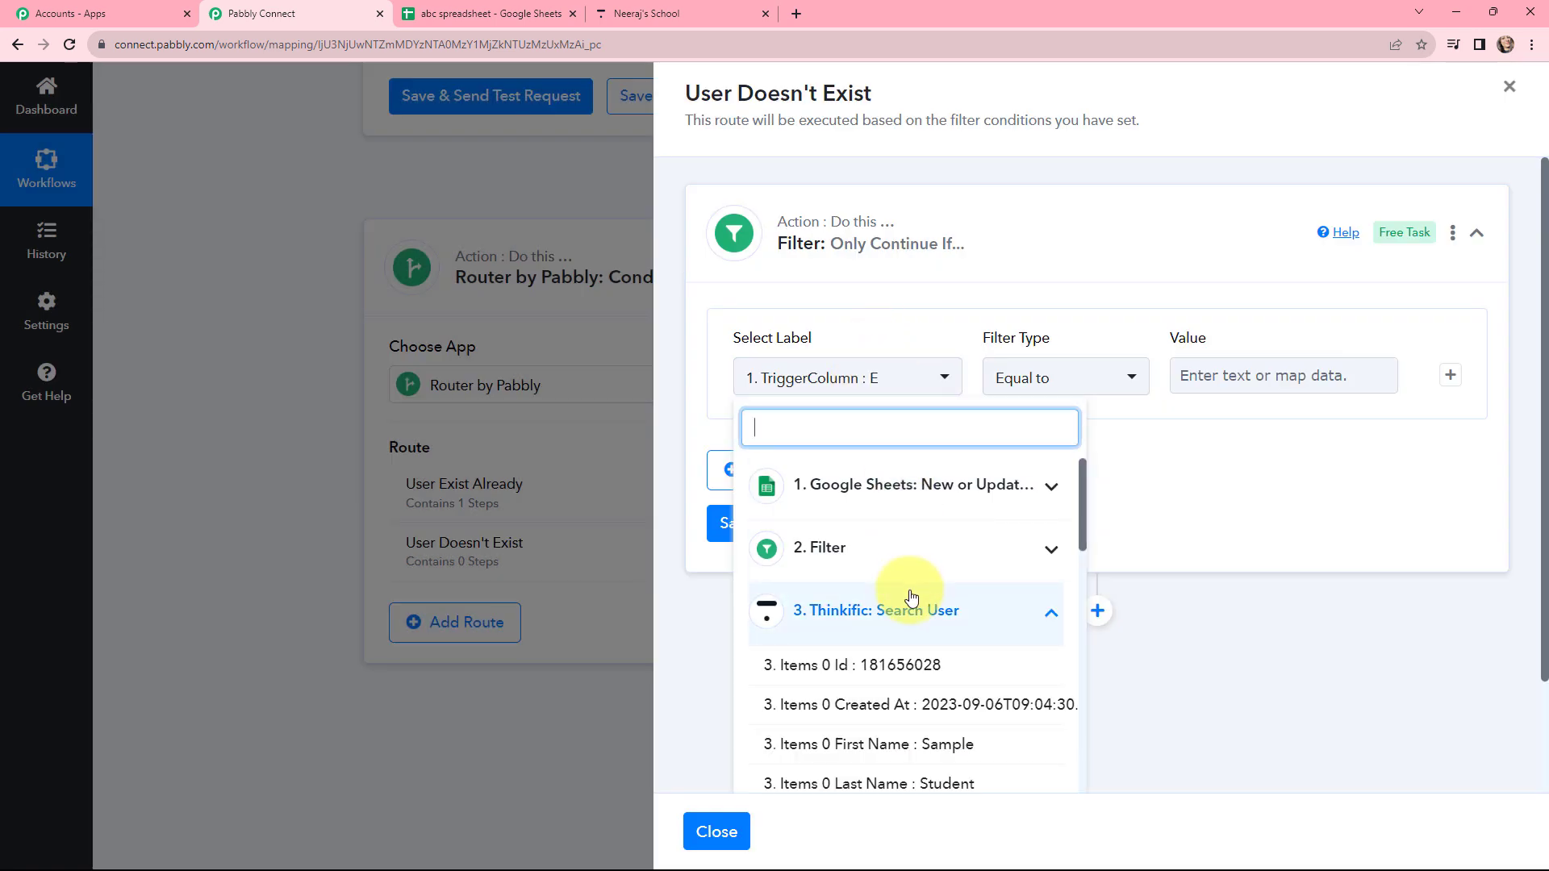
{"action": "left_click", "coordinate": [903, 666]}
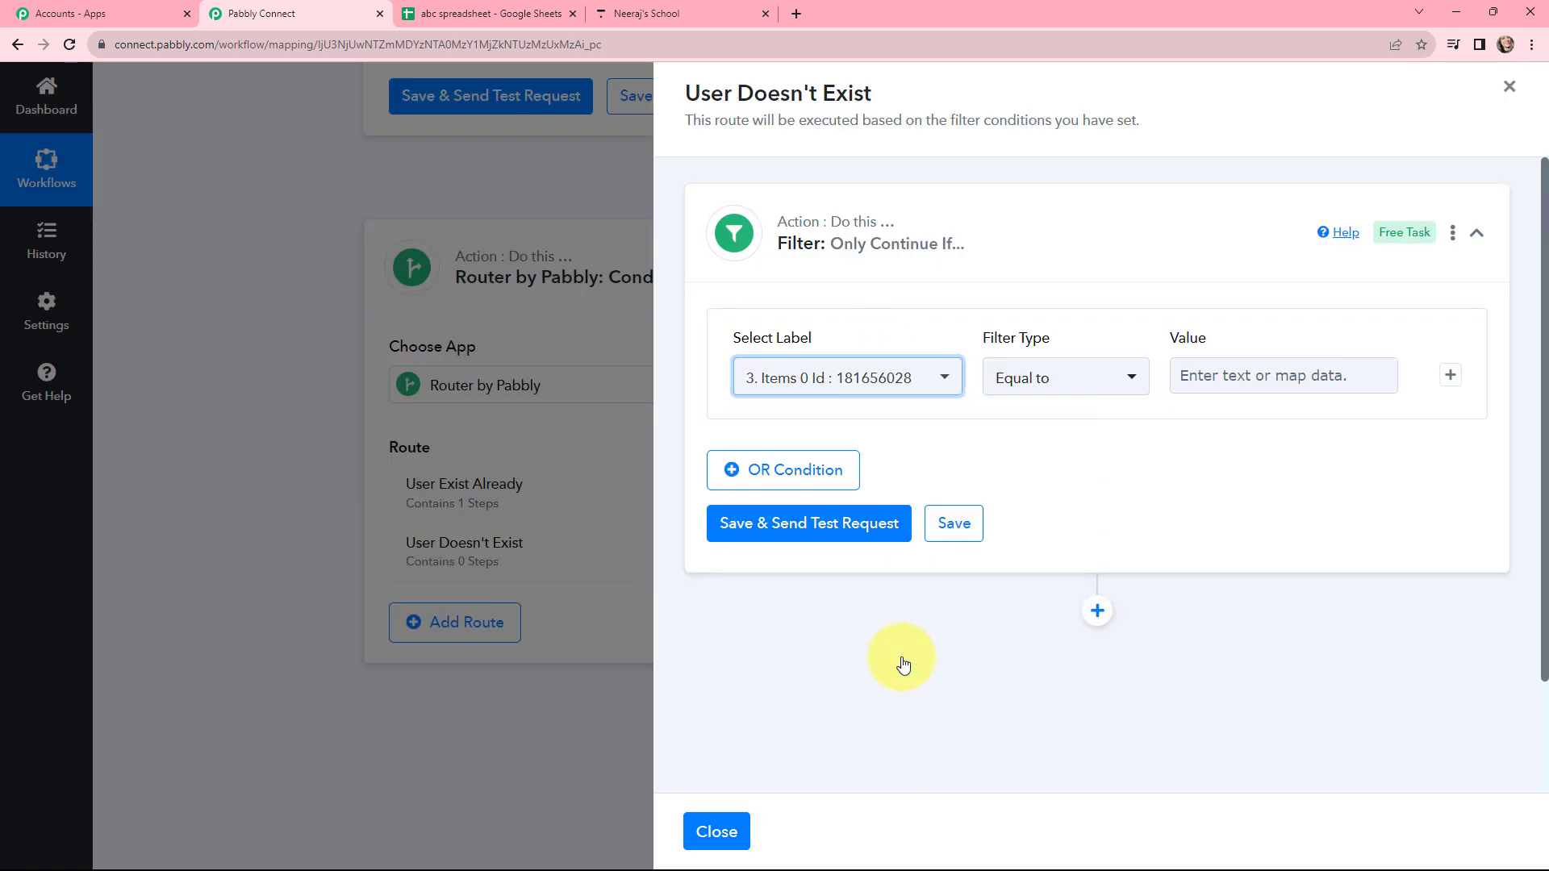
{"action": "left_click", "coordinate": [1067, 386]}
{"action": "left_click", "coordinate": [1069, 430]}
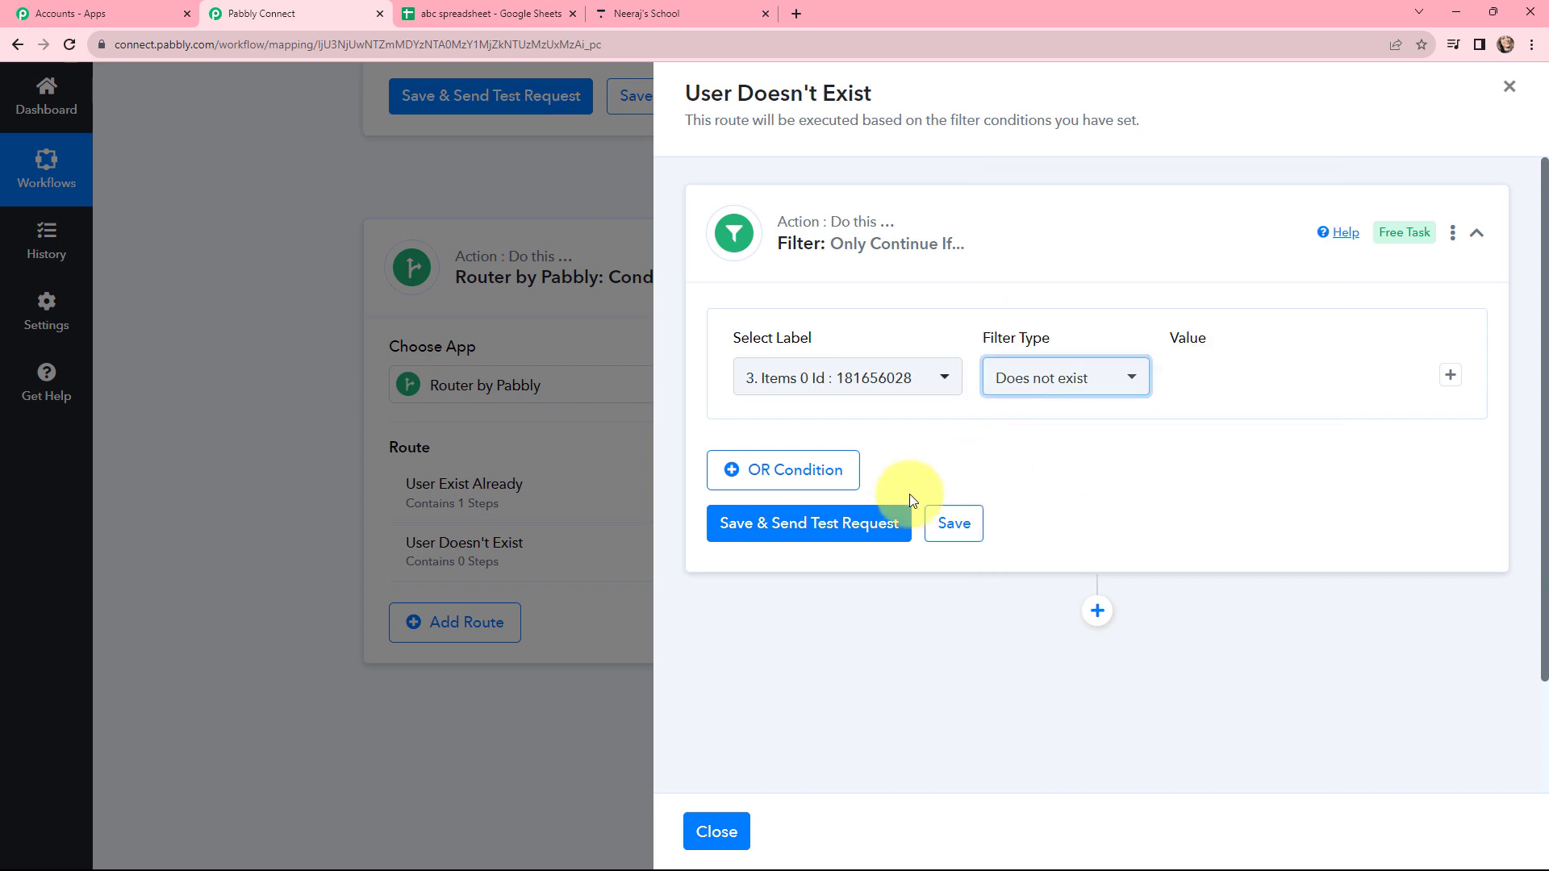
{"action": "left_click", "coordinate": [805, 523]}
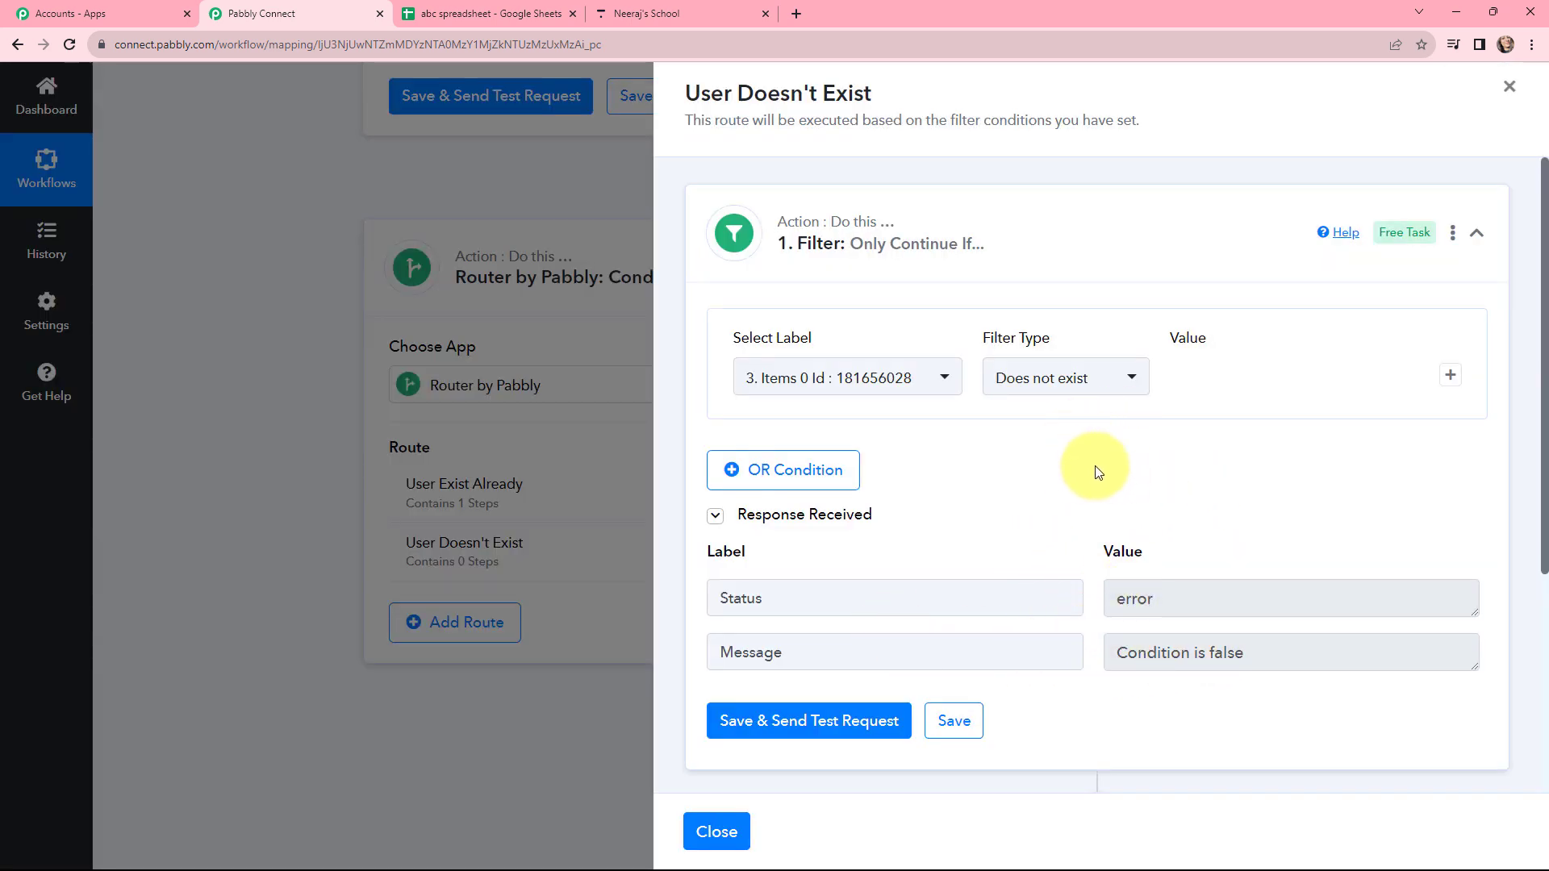
{"action": "left_click", "coordinate": [795, 470]}
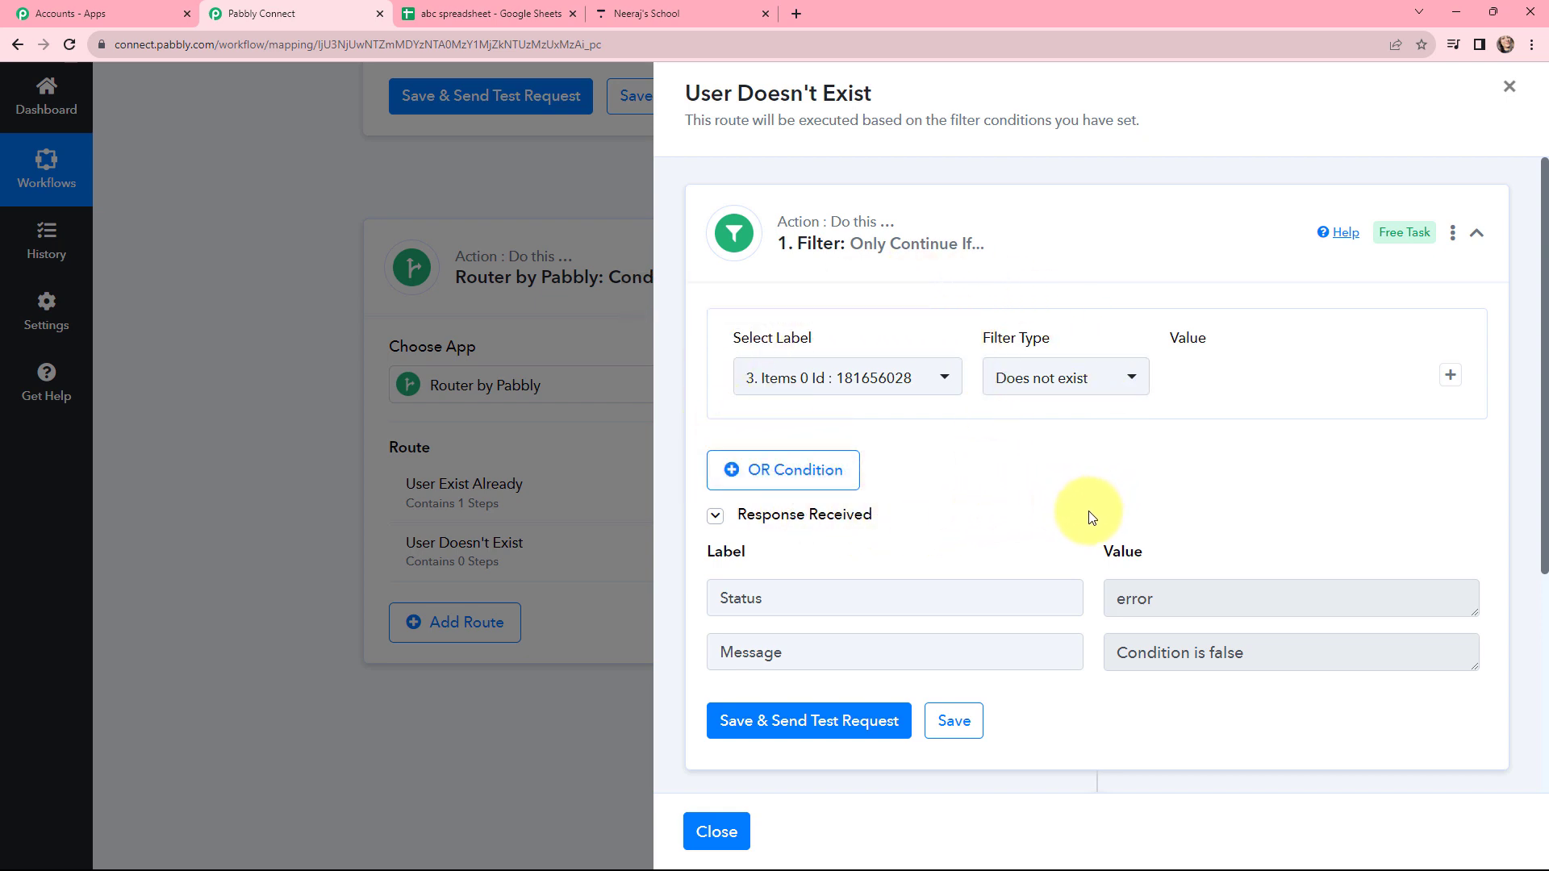
{"action": "scroll", "coordinate": [1091, 518], "scroll_direction": "down", "scroll_amount": 1}
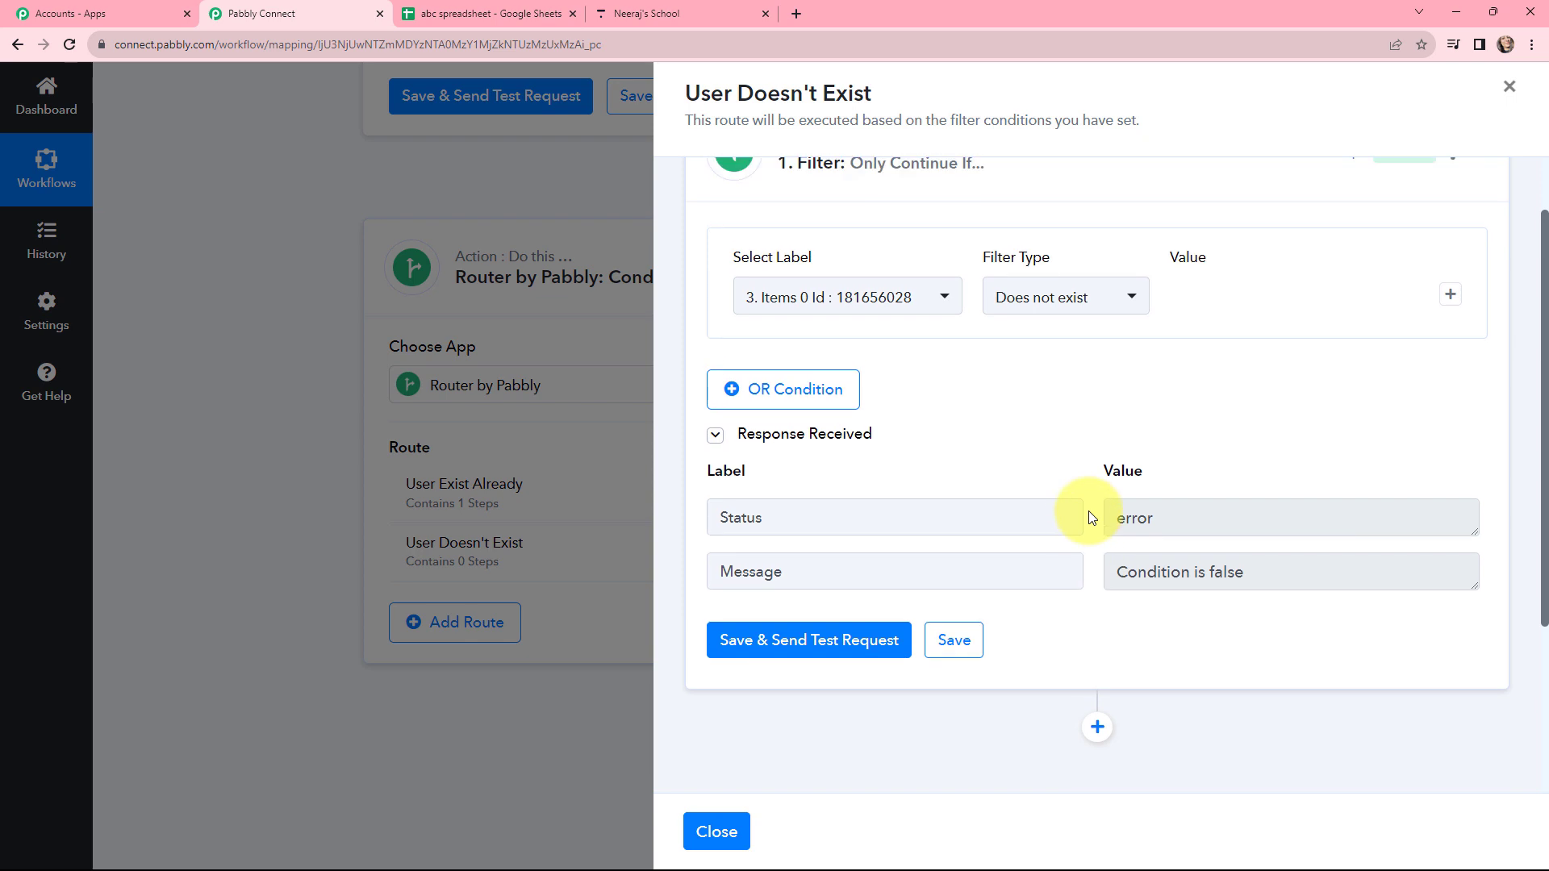
{"action": "scroll", "coordinate": [1085, 500], "scroll_direction": "up", "scroll_amount": 1}
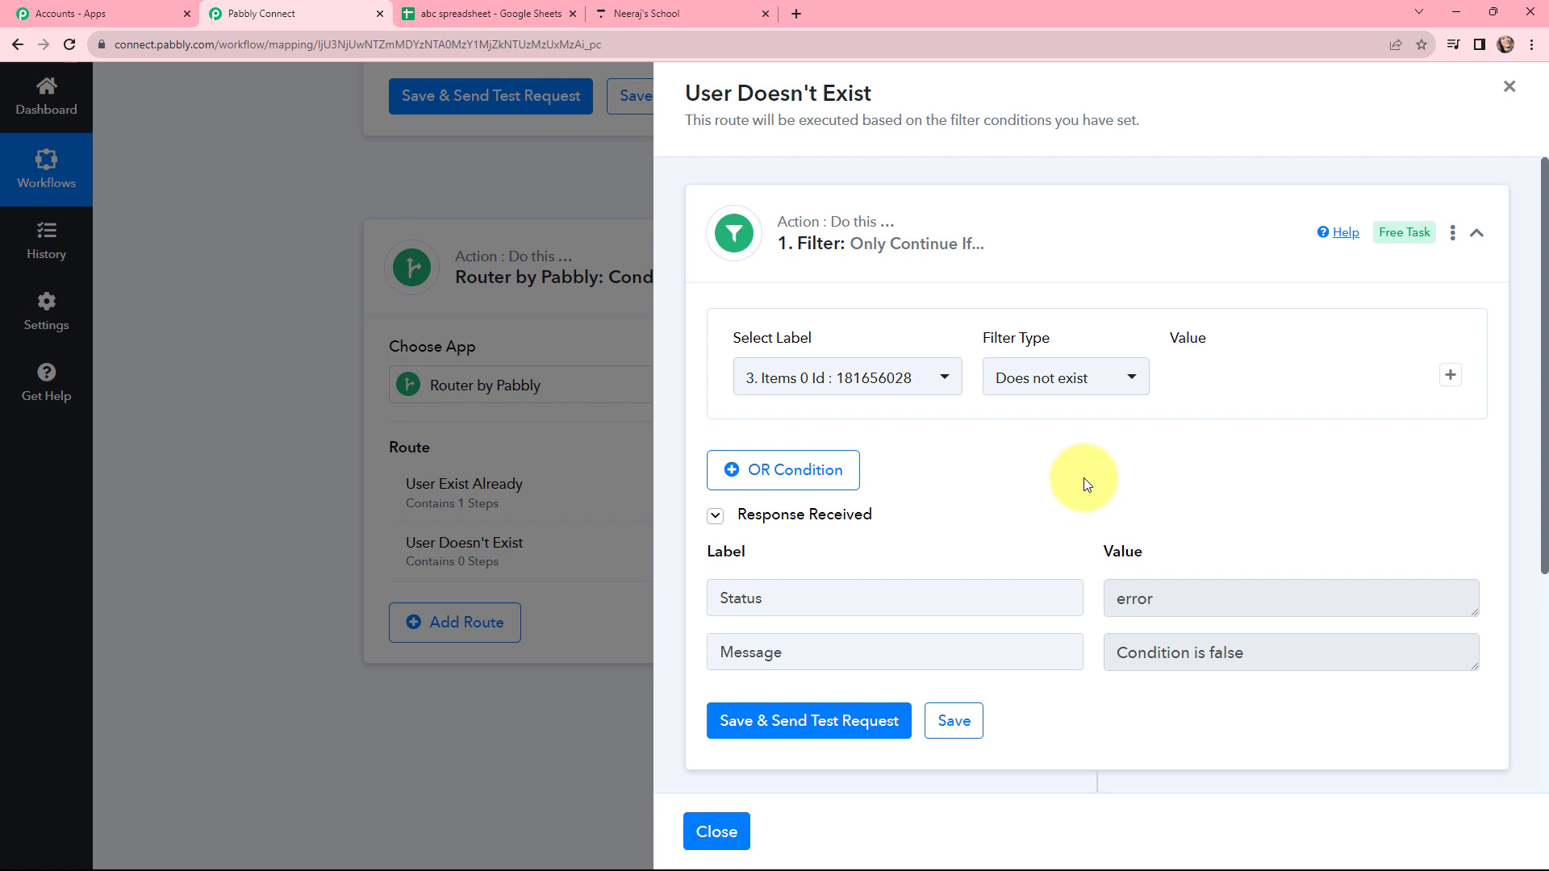
{"action": "scroll", "coordinate": [1091, 452], "scroll_direction": "down", "scroll_amount": 2}
{"action": "scroll", "coordinate": [1095, 415], "scroll_direction": "up", "scroll_amount": 1}
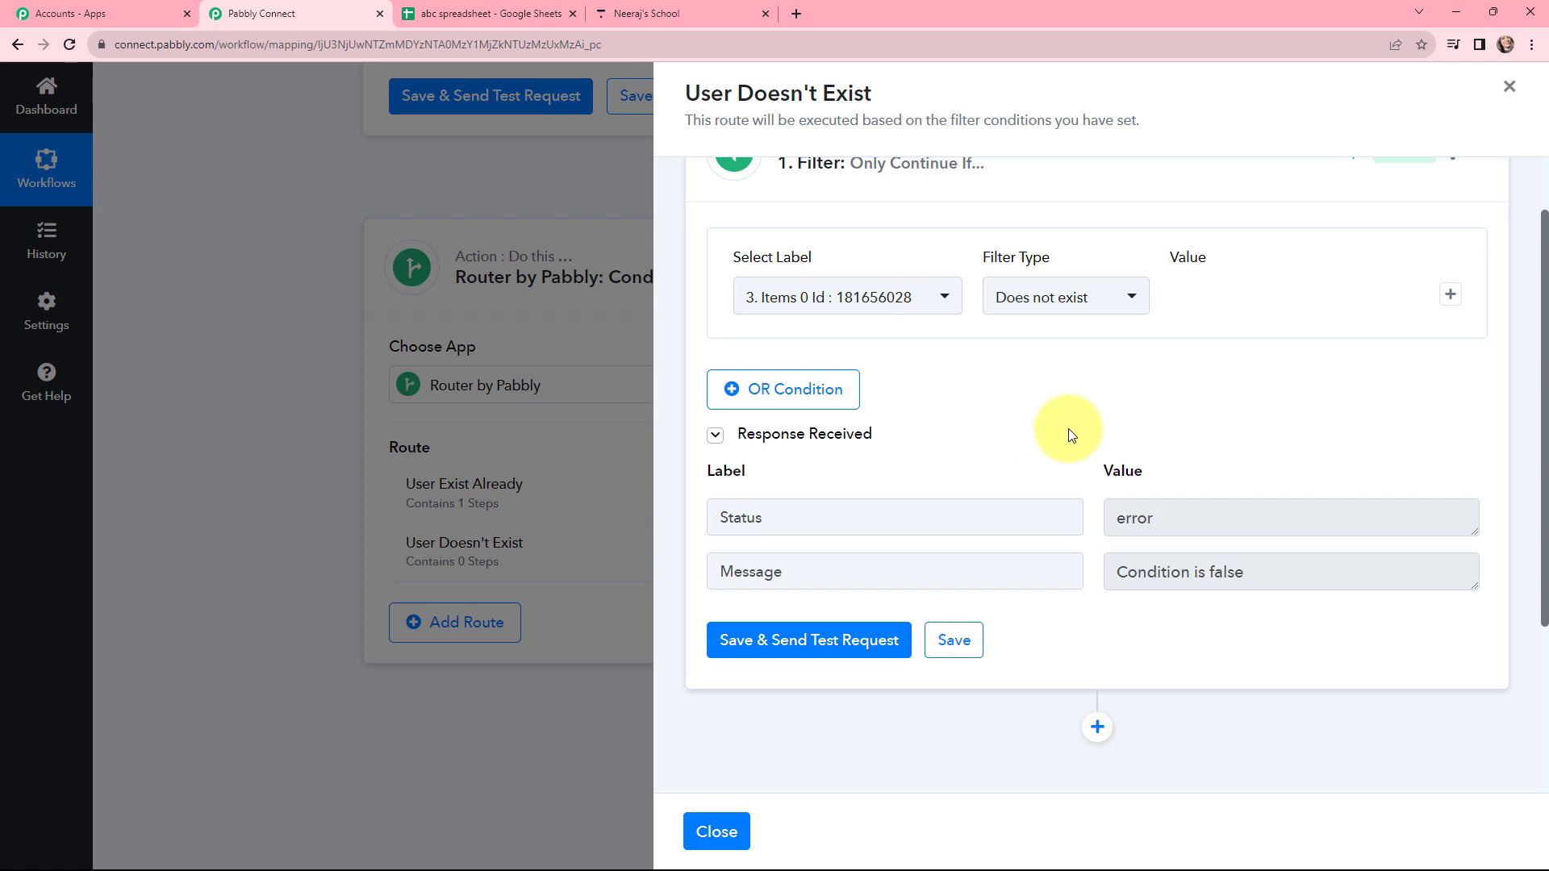
{"action": "scroll", "coordinate": [1086, 422], "scroll_direction": "up", "scroll_amount": 1}
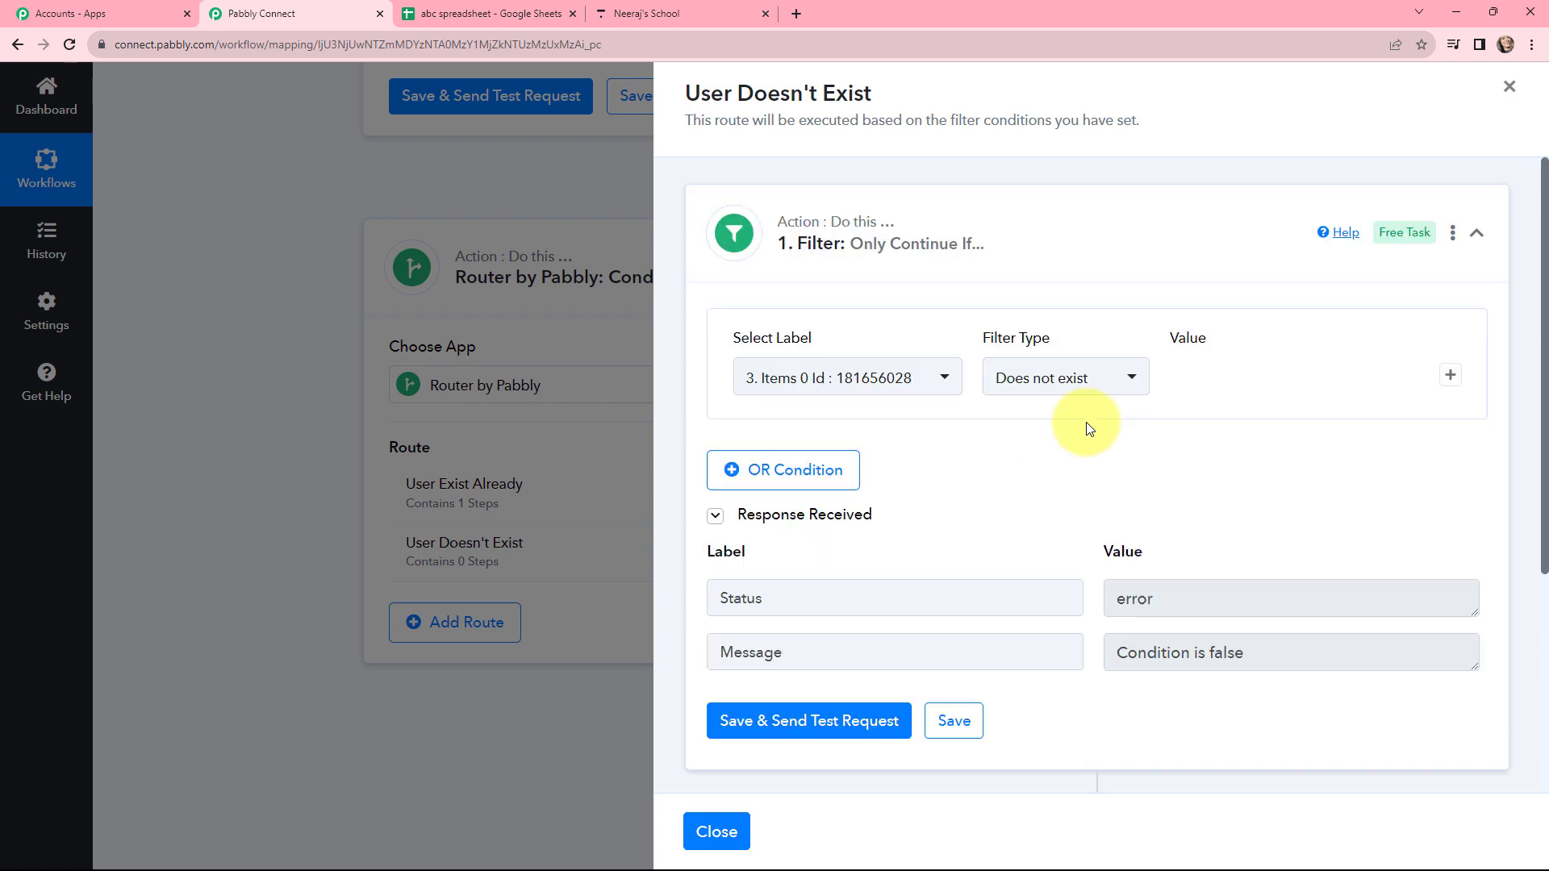
Add a Thinkific action with the Create User event after the filter in the User Doesn't Exist route
{"action": "scroll", "coordinate": [1086, 423], "scroll_direction": "down", "scroll_amount": 2}
{"action": "scroll", "coordinate": [1090, 460], "scroll_direction": "down", "scroll_amount": 2}
{"action": "left_click", "coordinate": [1099, 487]}
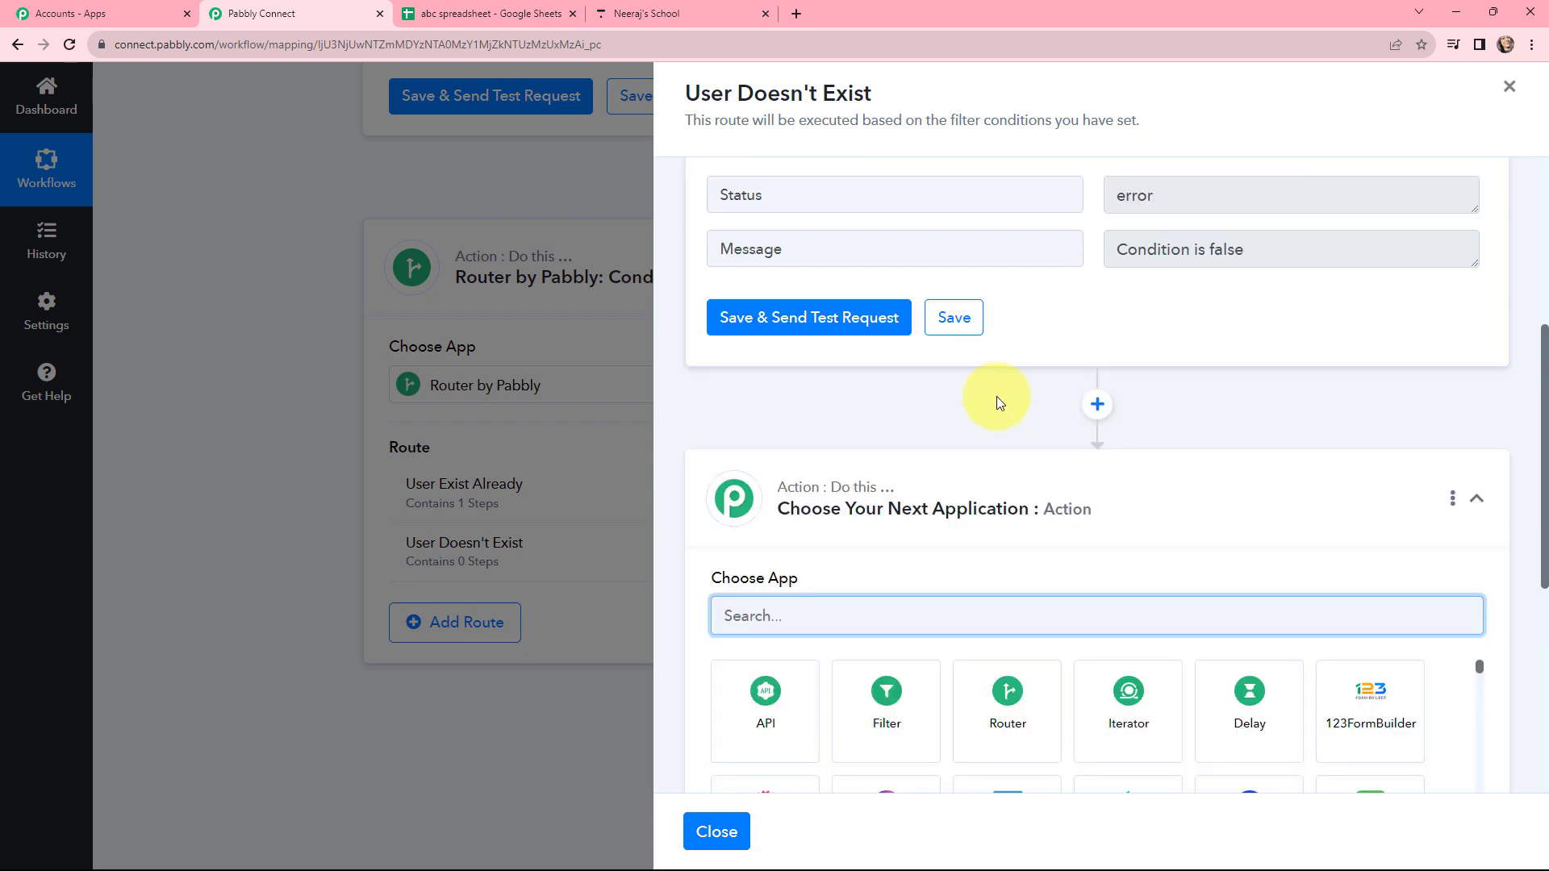
{"action": "scroll", "coordinate": [1017, 388], "scroll_direction": "down", "scroll_amount": 2}
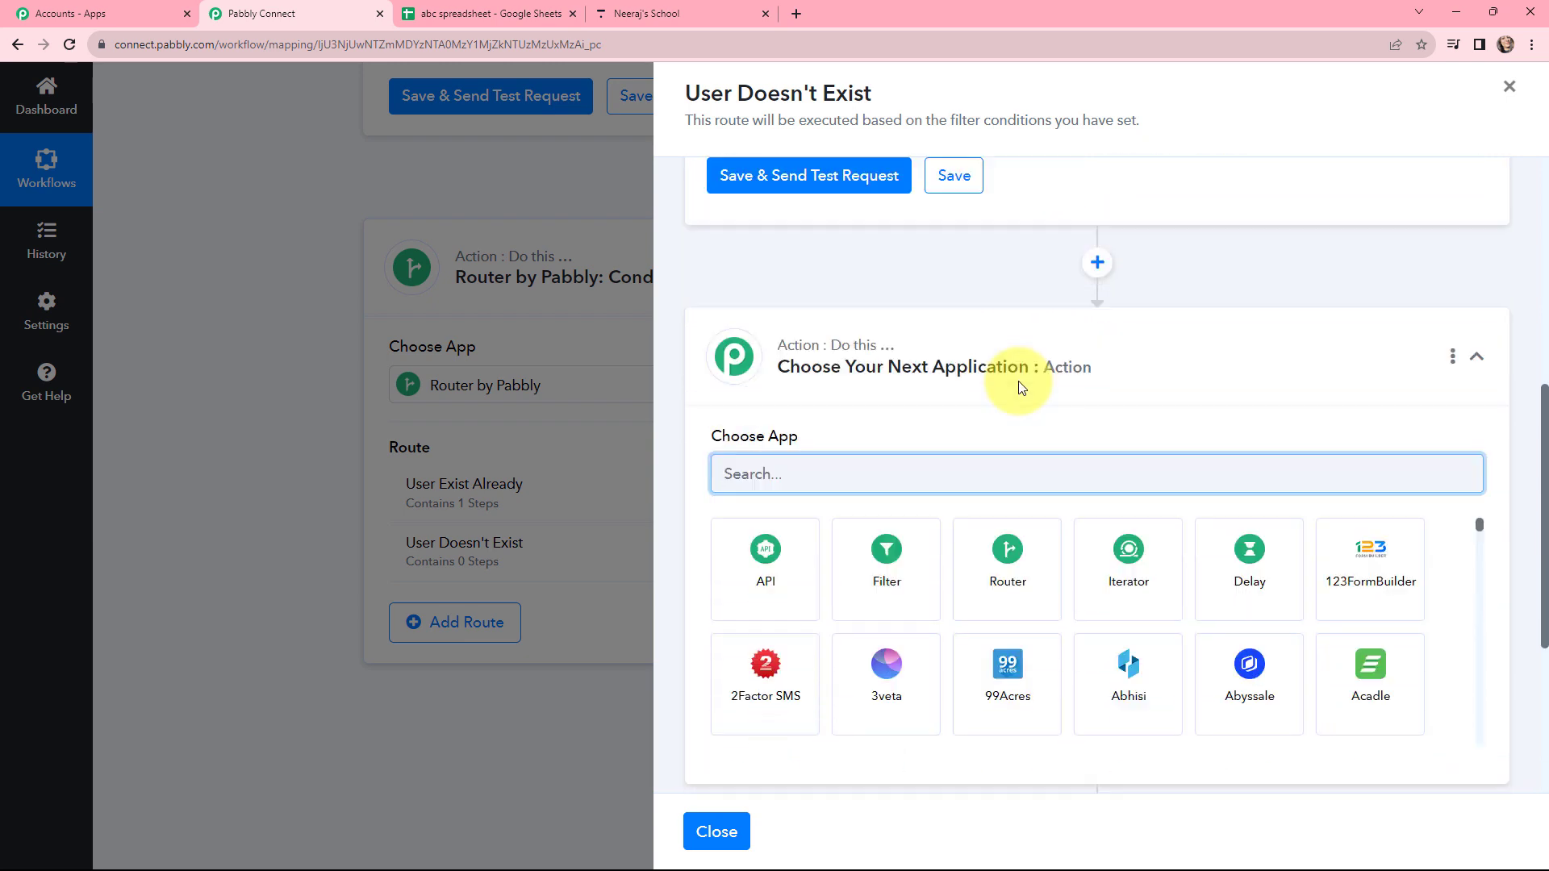
{"action": "type", "text": "thin"}
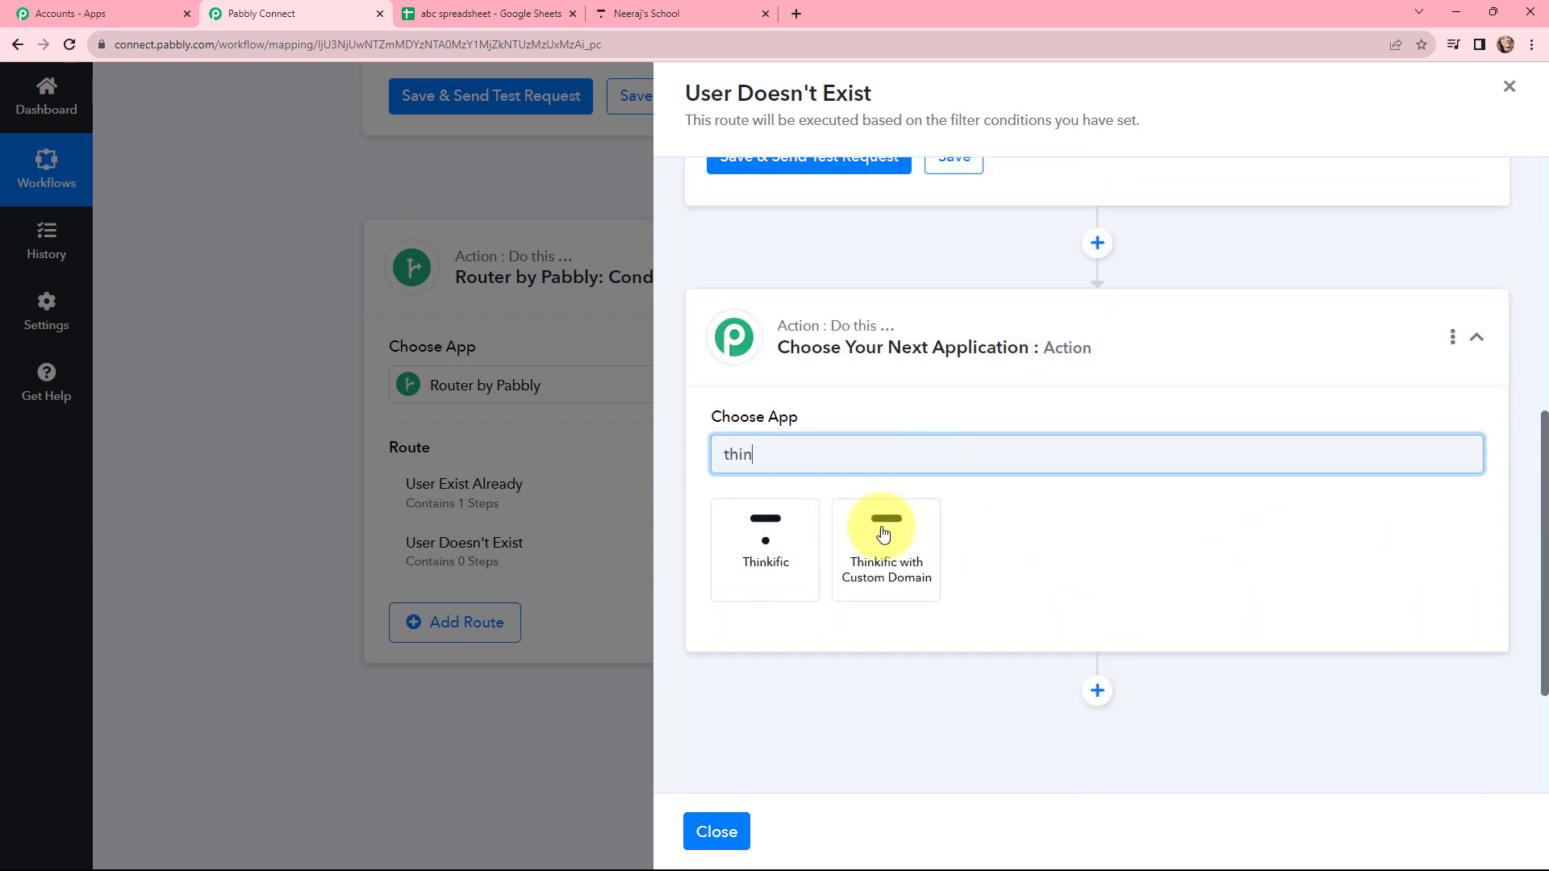
{"action": "left_click", "coordinate": [773, 557]}
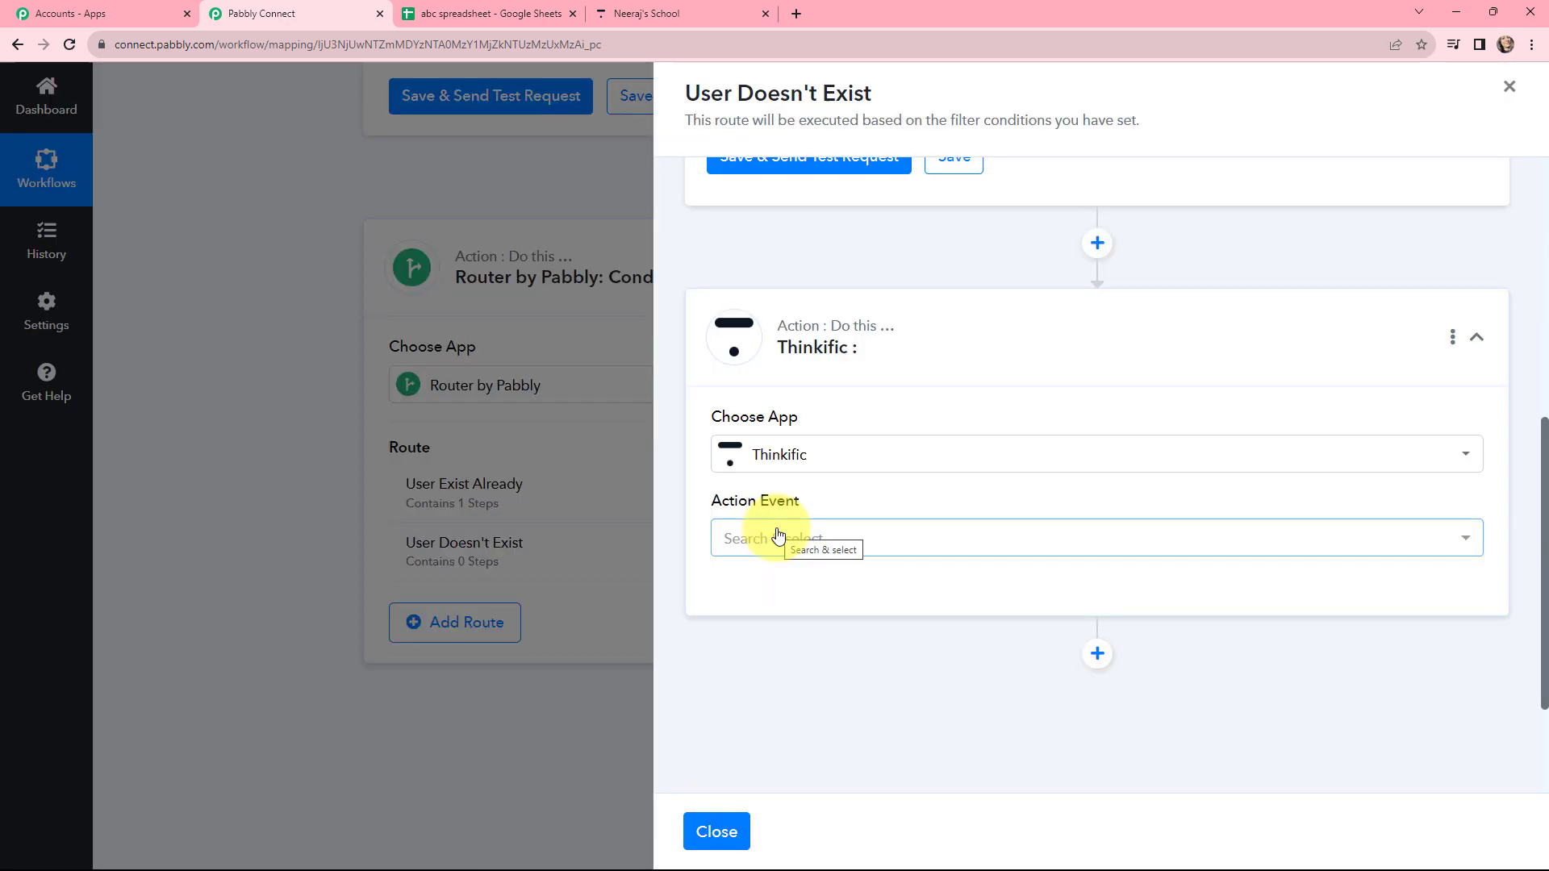
{"action": "left_click", "coordinate": [776, 535]}
{"action": "scroll", "coordinate": [759, 569], "scroll_direction": "down", "scroll_amount": 1}
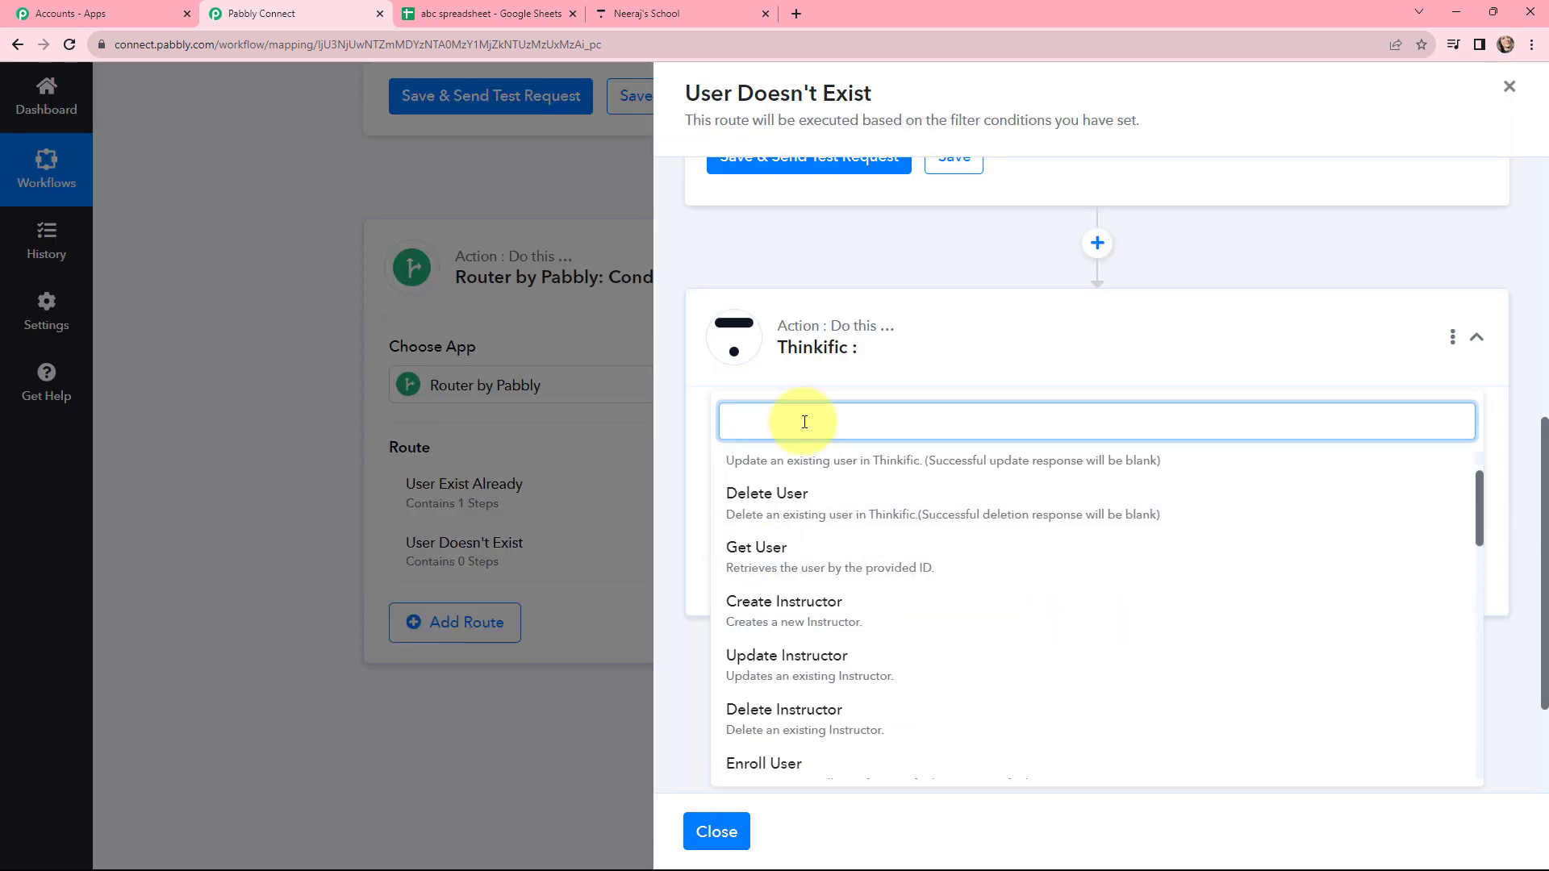
{"action": "type", "text": "cre"}
{"action": "left_click", "coordinate": [809, 465]}
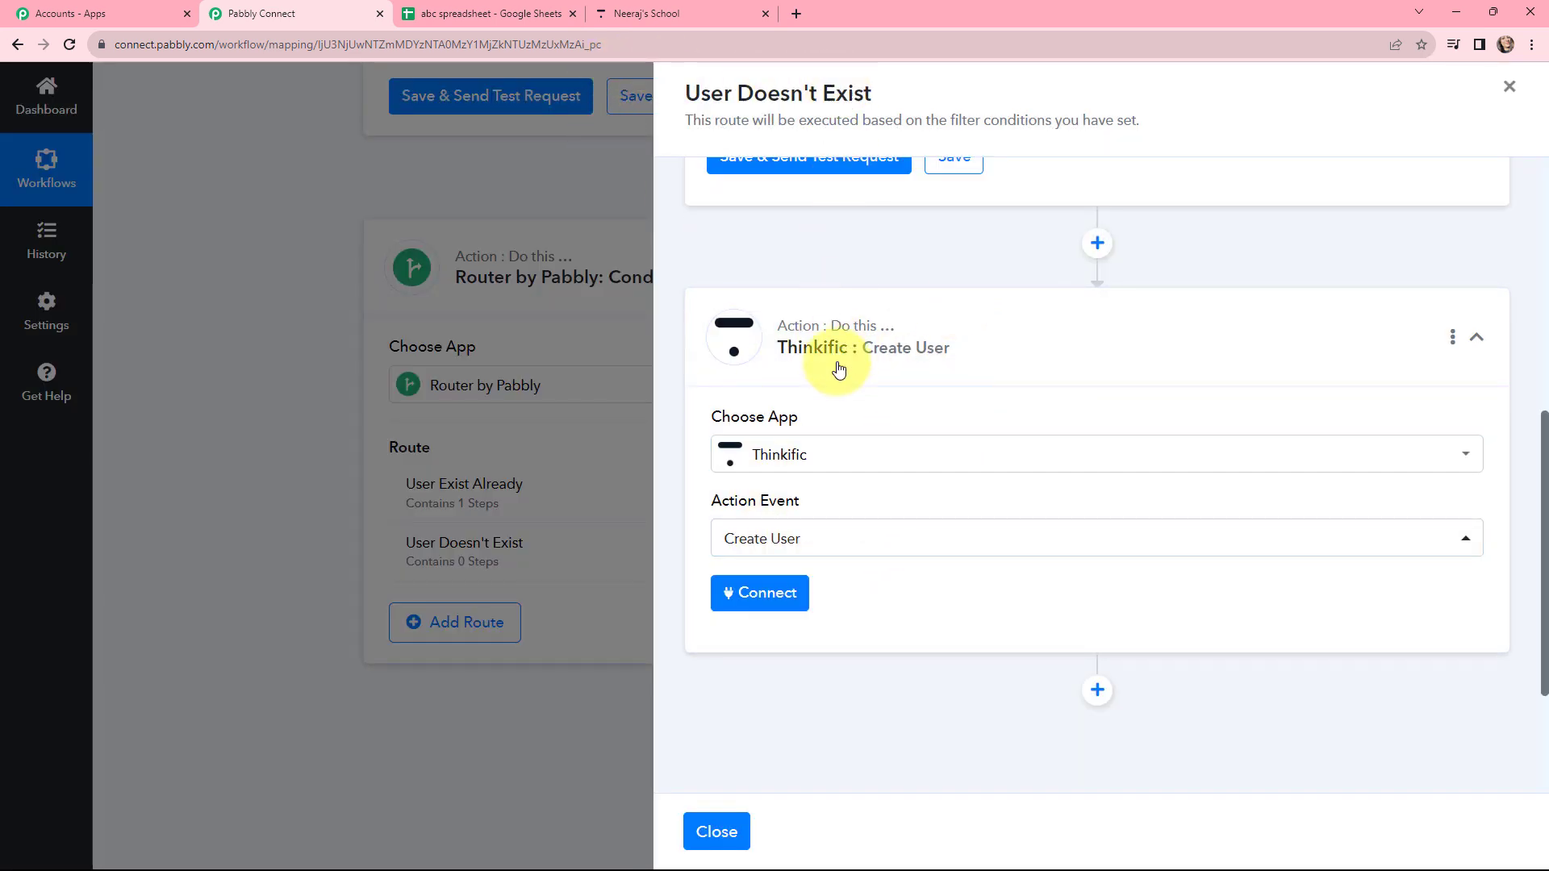
Connect the Create User step with the existing Thinkific #1 connection
{"action": "scroll", "coordinate": [849, 563], "scroll_direction": "down", "scroll_amount": 1}
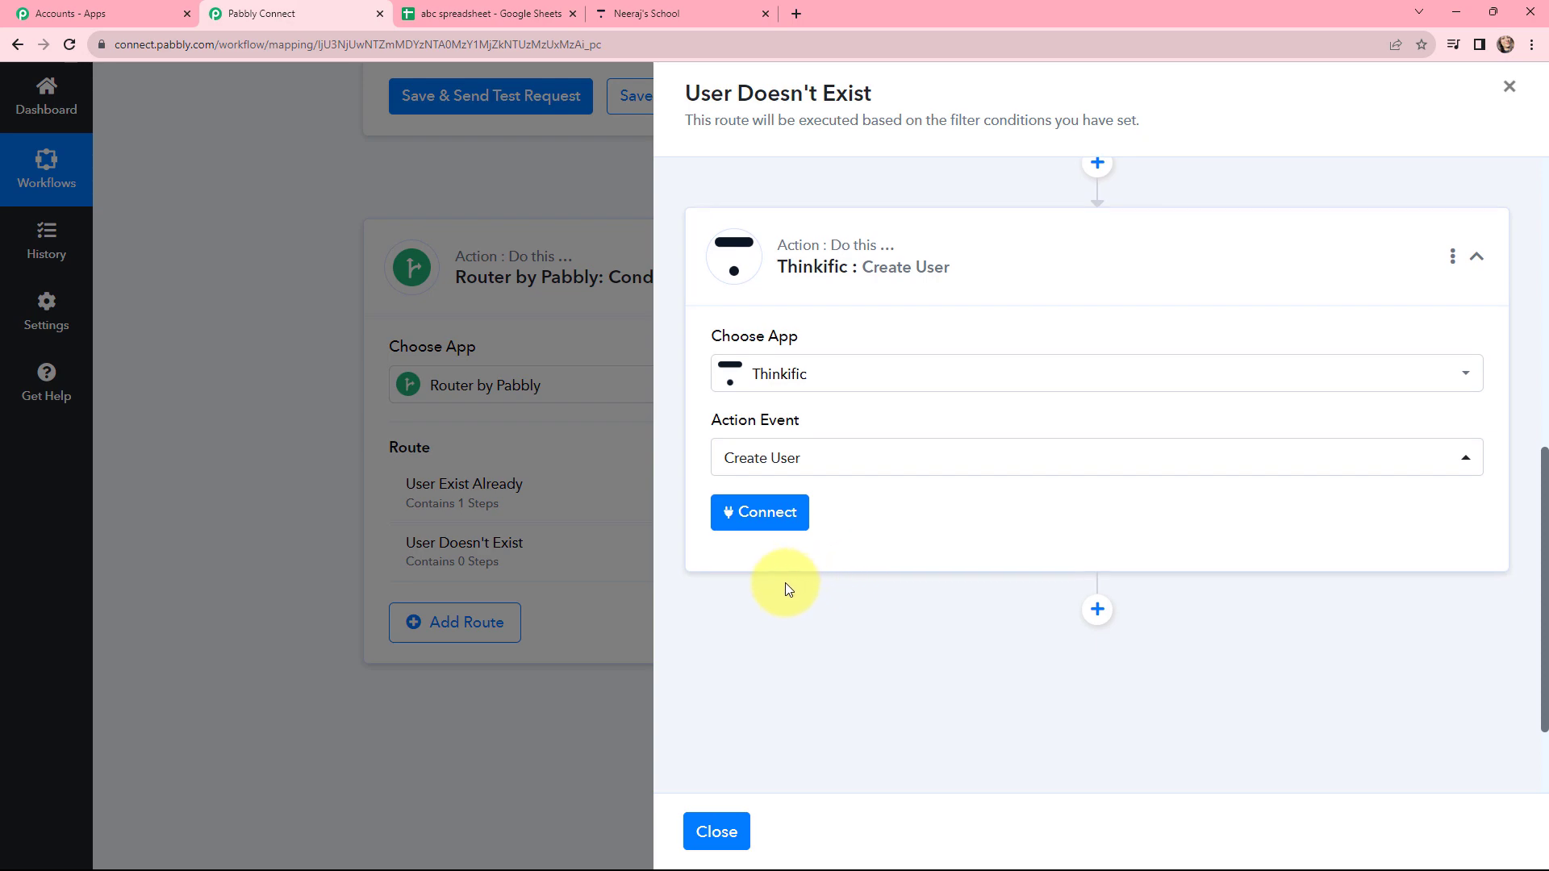
{"action": "left_click", "coordinate": [773, 513]}
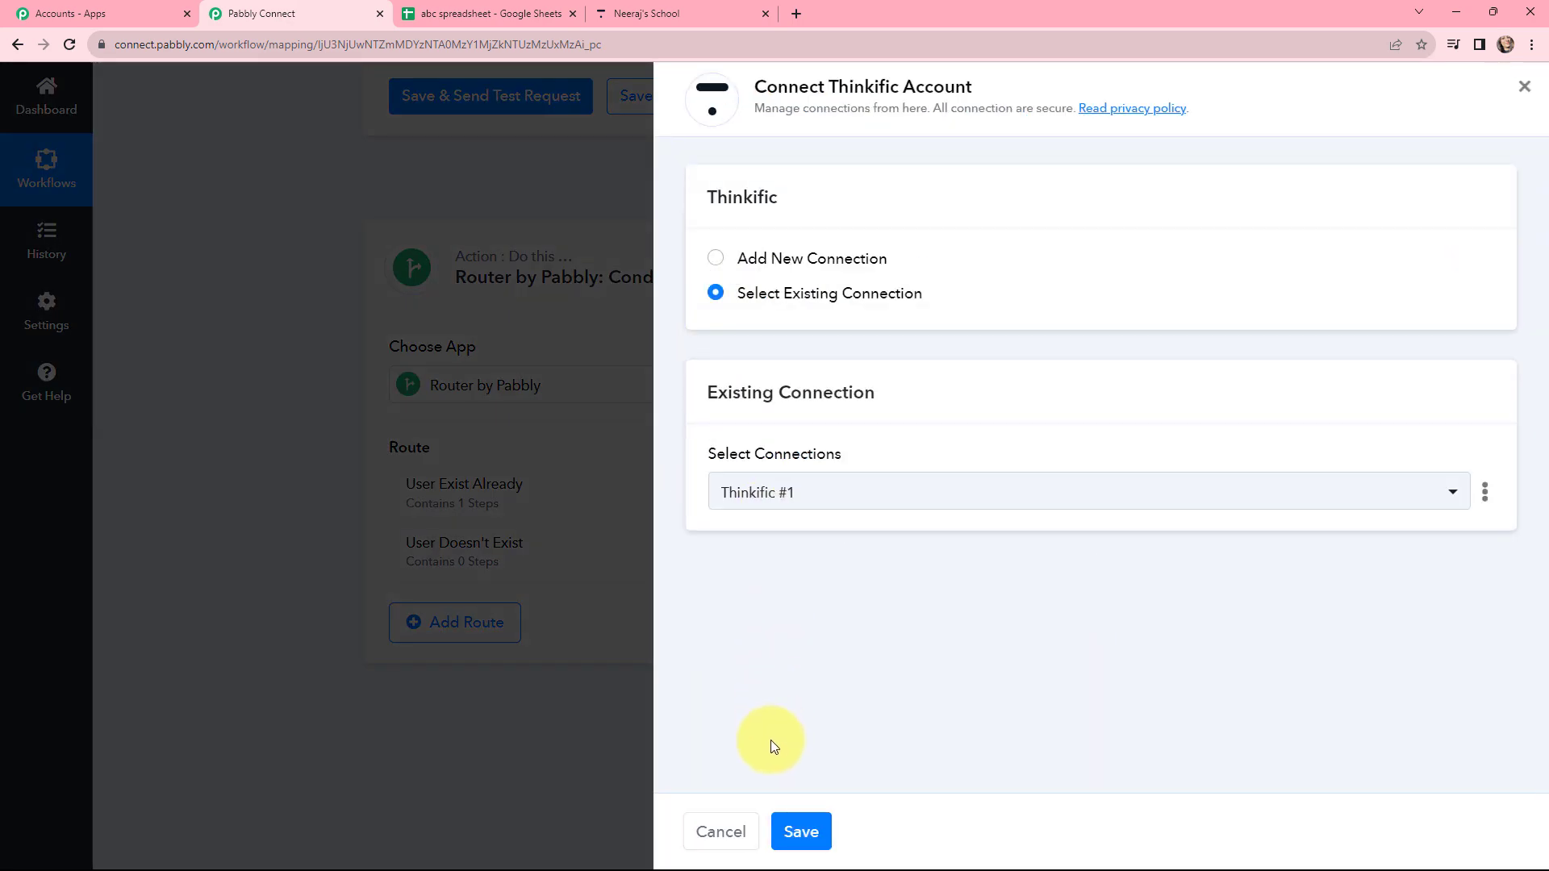
{"action": "left_click", "coordinate": [798, 831]}
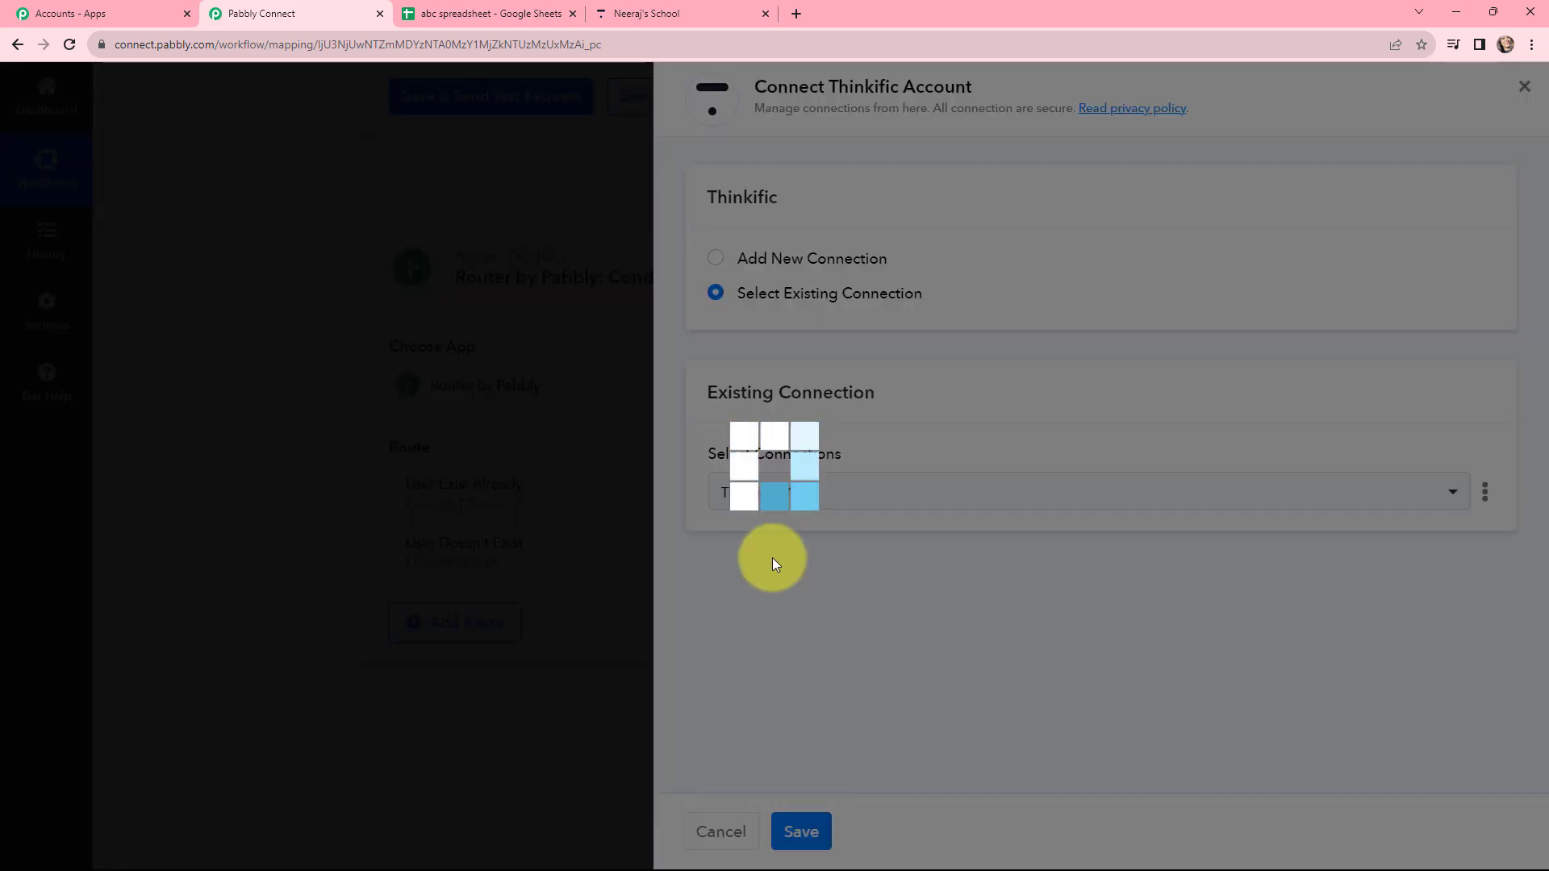
Map the Create User step's First Name field to First Name from the Google Sheets New or Updated Spreadsheet Row step
{"action": "scroll", "coordinate": [949, 464], "scroll_direction": "down", "scroll_amount": 1}
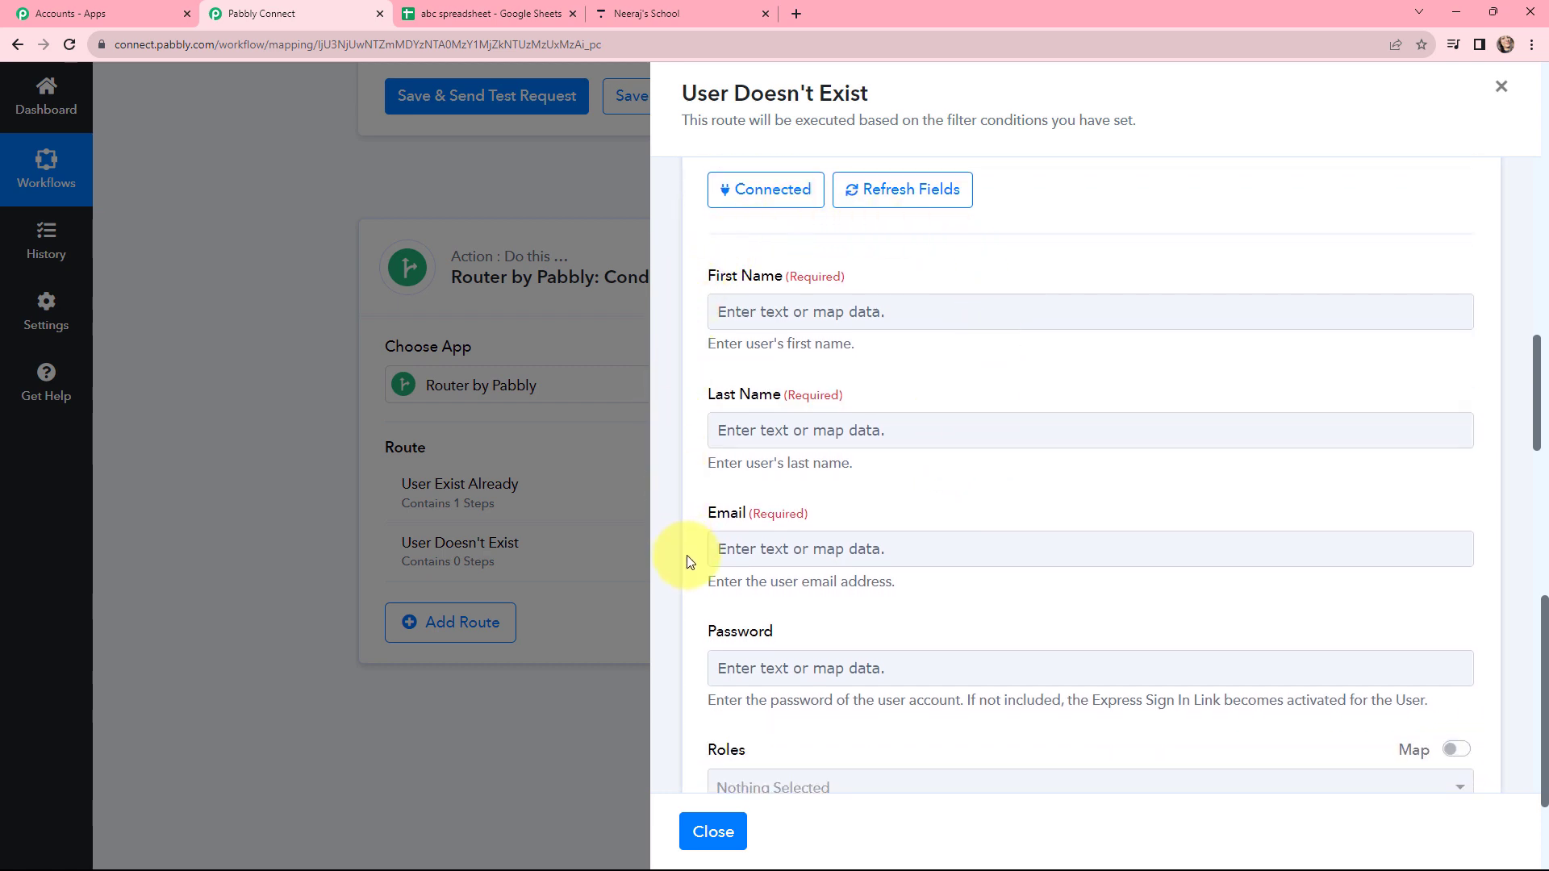
{"action": "left_click", "coordinate": [797, 311]}
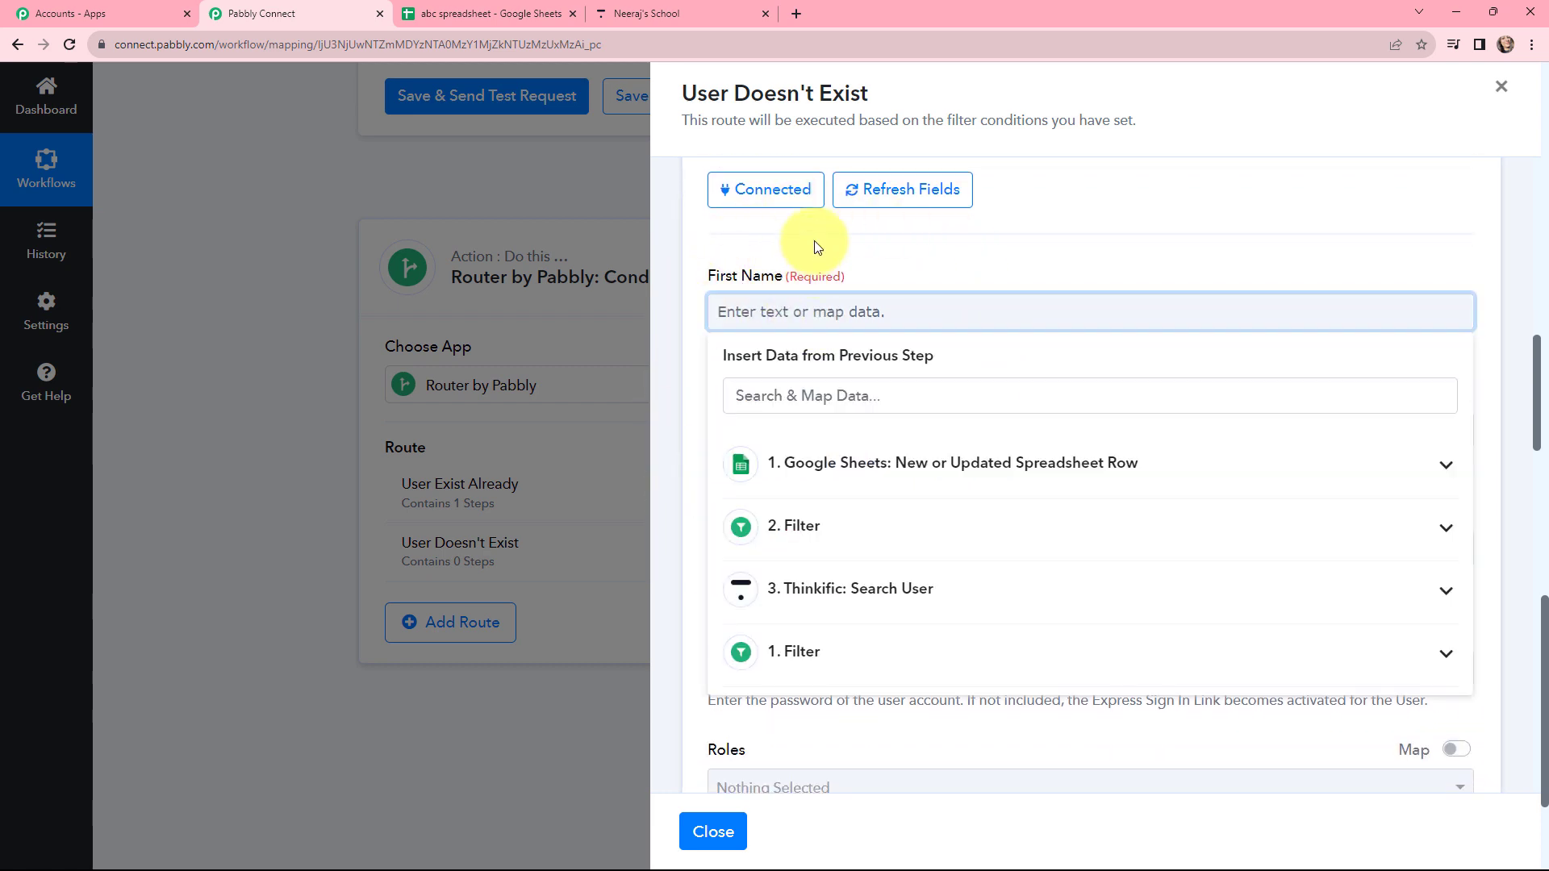
{"action": "left_click", "coordinate": [924, 460]}
{"action": "scroll", "coordinate": [920, 633], "scroll_direction": "down", "scroll_amount": 1}
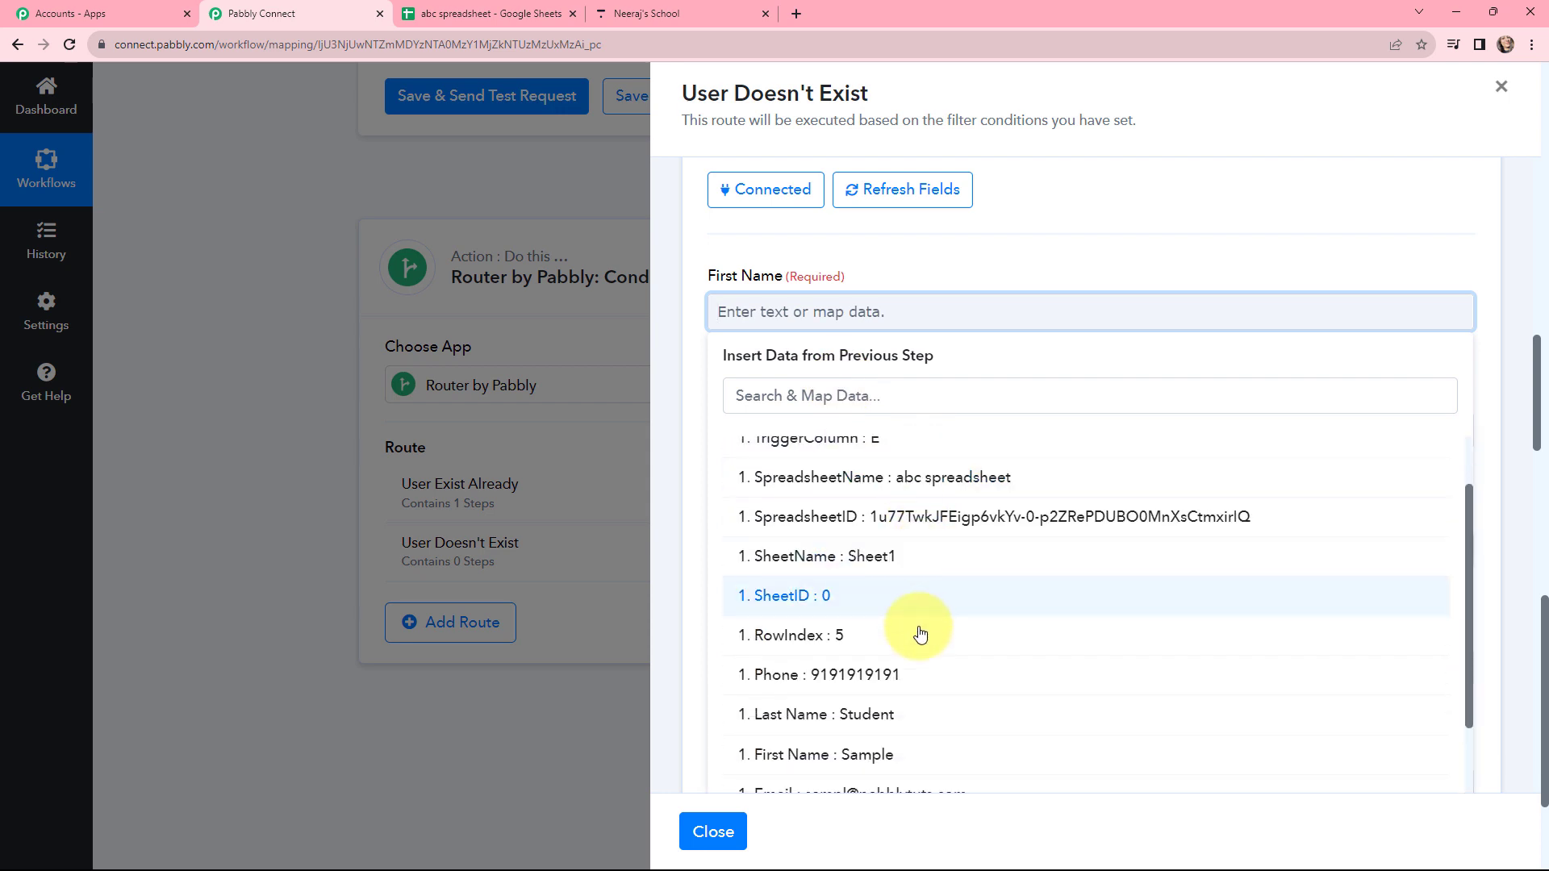
{"action": "scroll", "coordinate": [920, 633], "scroll_direction": "down", "scroll_amount": 2}
{"action": "left_click", "coordinate": [920, 672]}
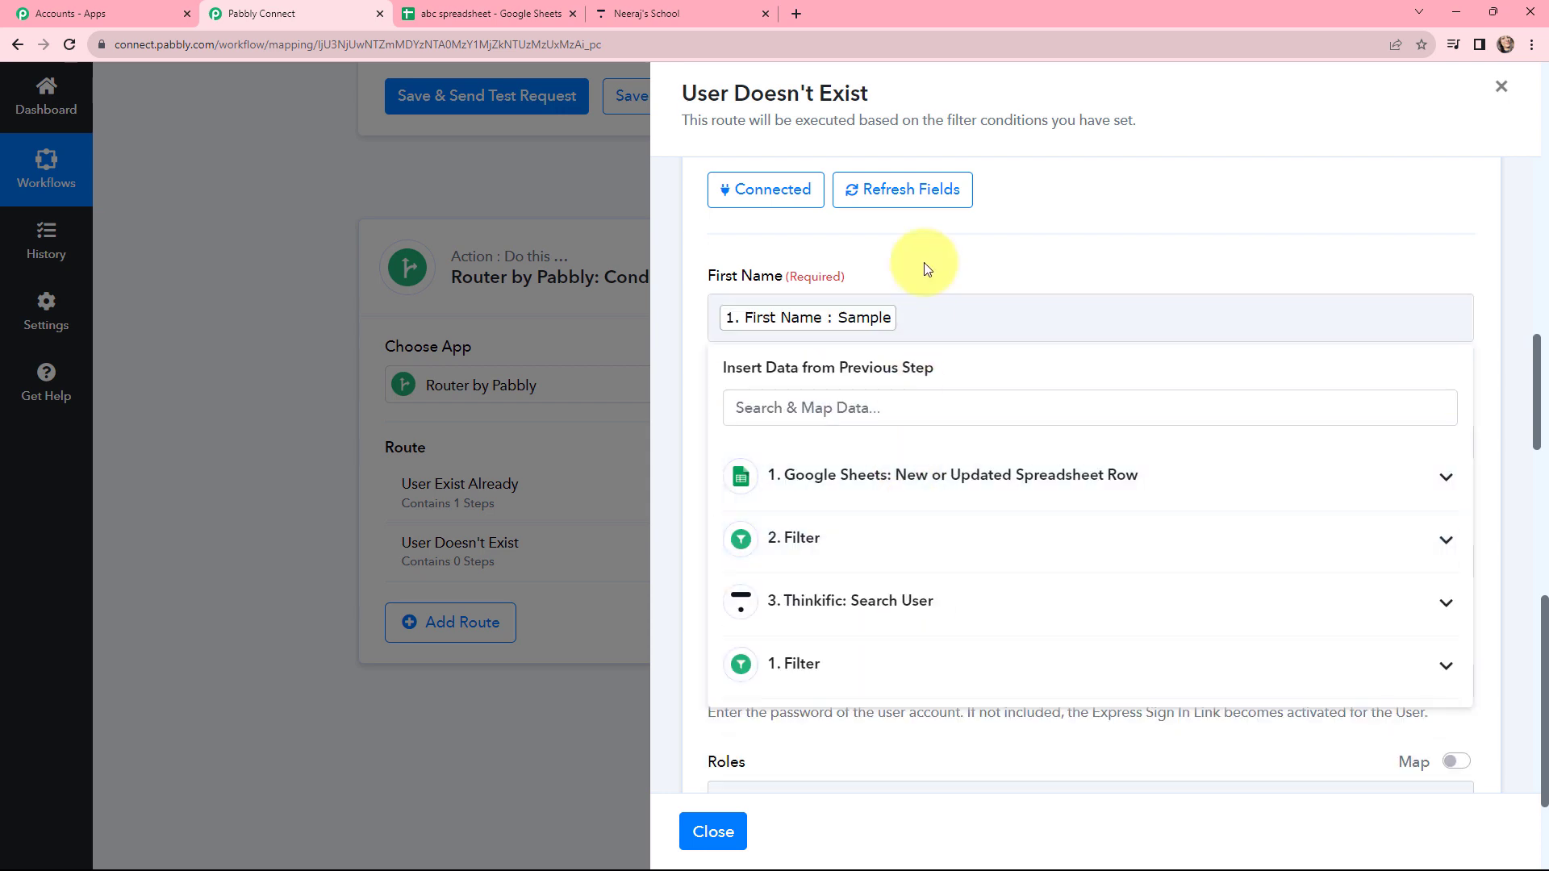
Map the Create User step's Last Name field to Last Name from the Google Sheets New or Updated Spreadsheet Row step
{"action": "left_click", "coordinate": [893, 459]}
{"action": "left_click", "coordinate": [871, 593]}
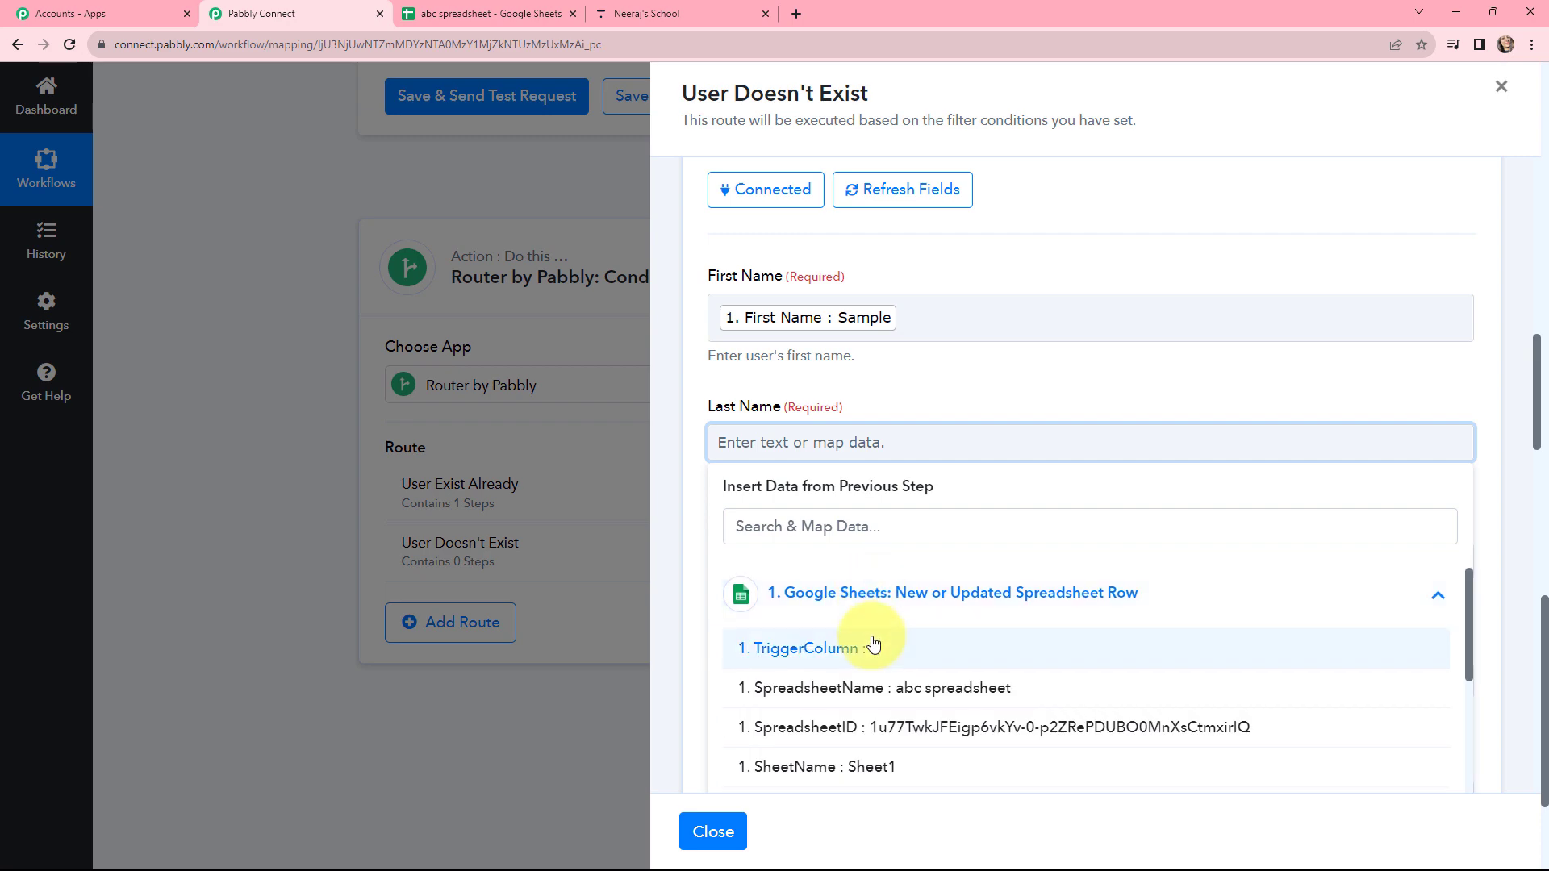
{"action": "scroll", "coordinate": [872, 658], "scroll_direction": "down", "scroll_amount": 2}
{"action": "left_click", "coordinate": [864, 764]}
{"action": "left_click", "coordinate": [909, 360]}
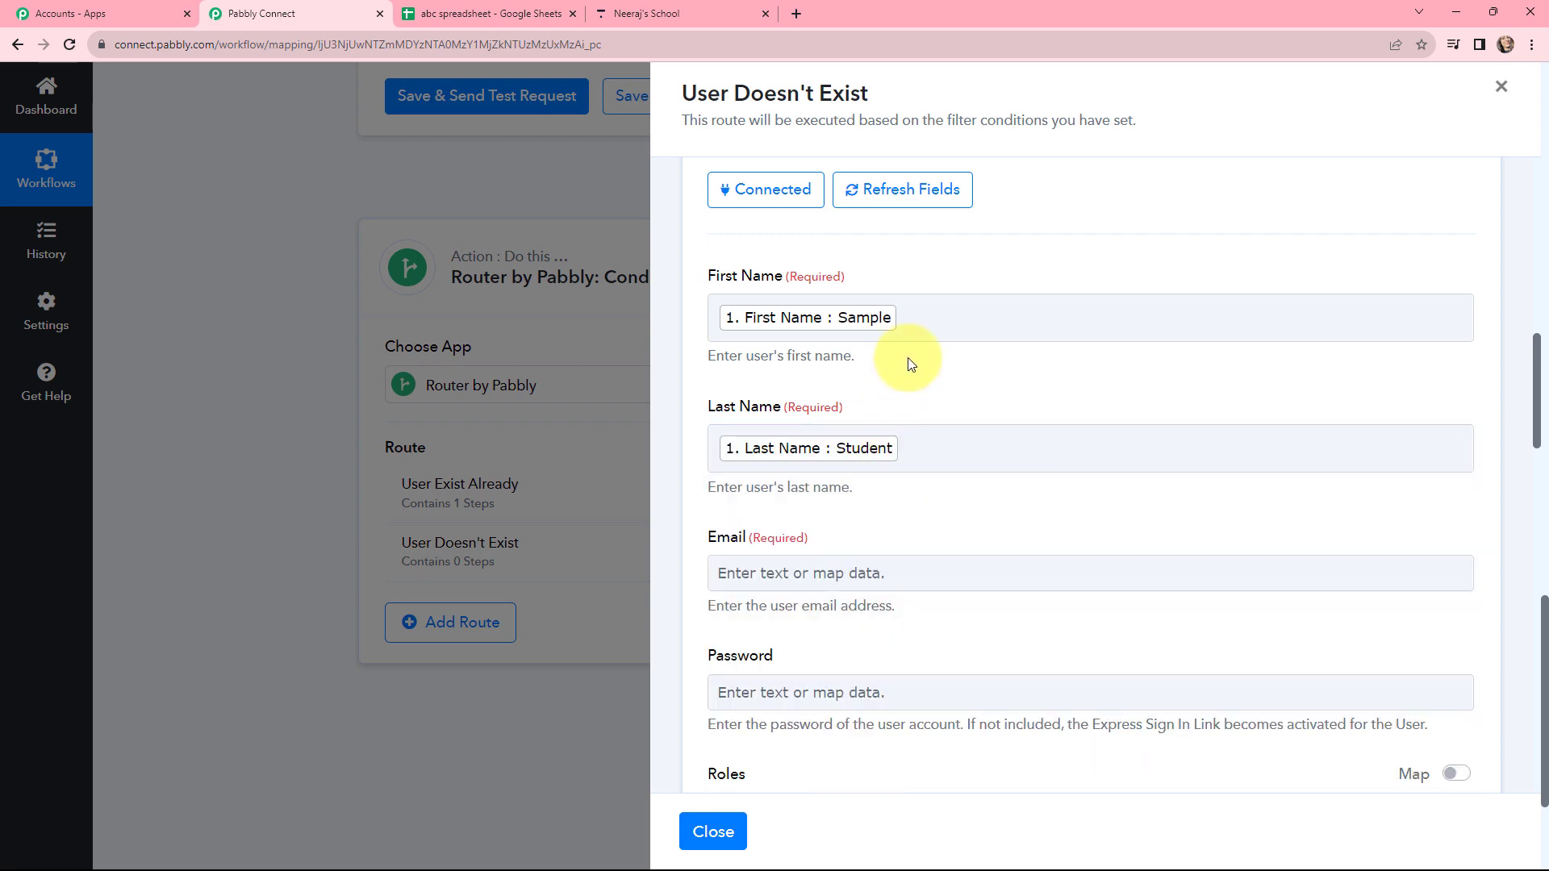
Map the Create User step's Email field to Email from the Google Sheets New or Updated Spreadsheet Row step
{"action": "scroll", "coordinate": [909, 347], "scroll_direction": "down", "scroll_amount": 3}
{"action": "left_click", "coordinate": [909, 327]}
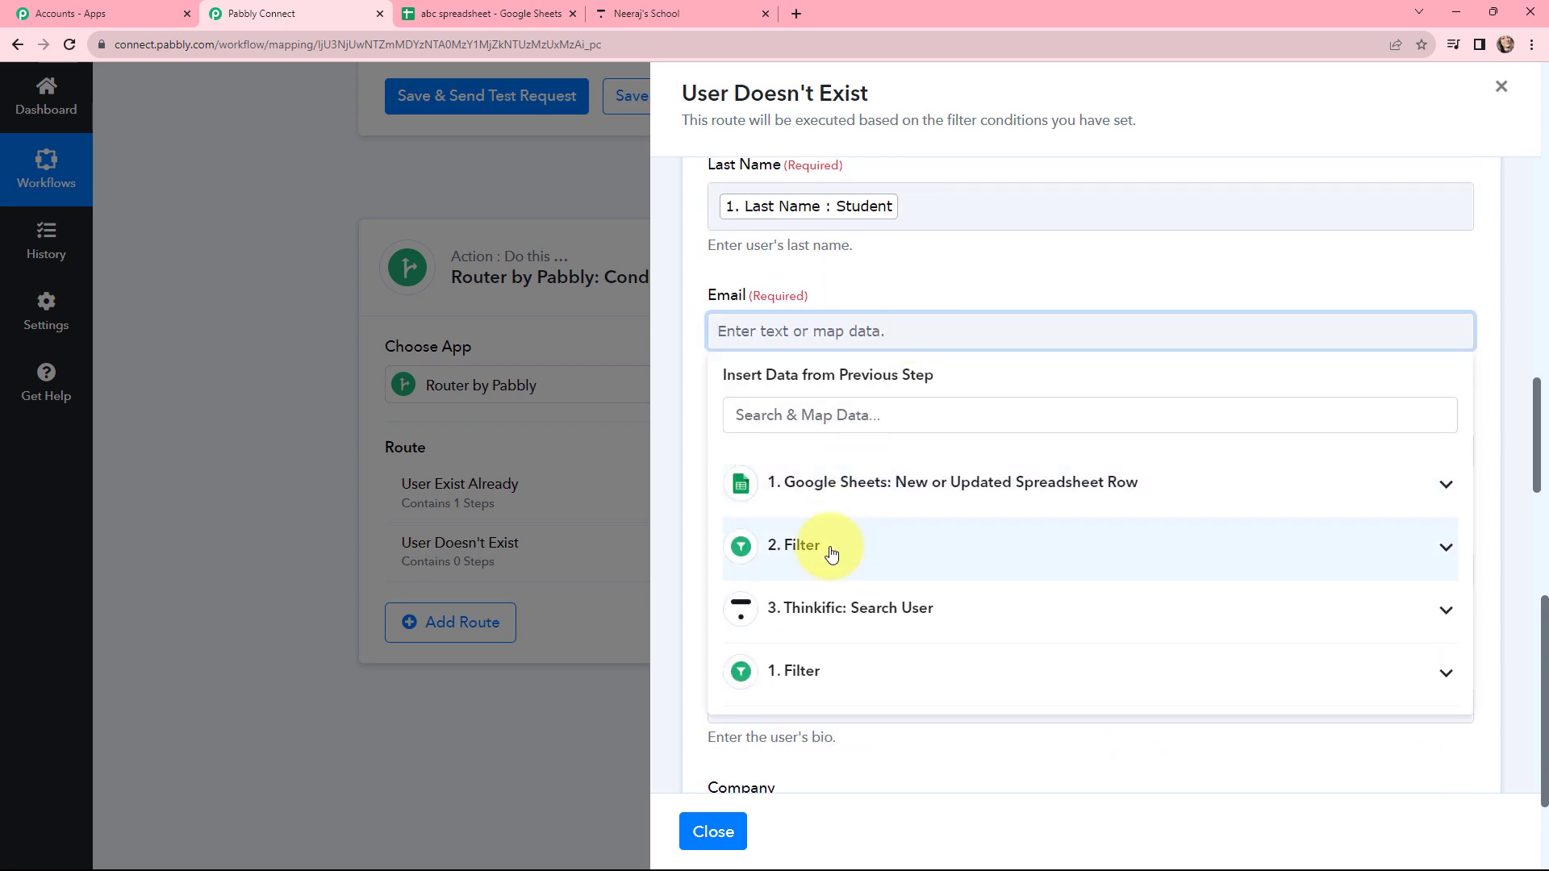
{"action": "left_click", "coordinate": [865, 488]}
{"action": "scroll", "coordinate": [870, 587], "scroll_direction": "down", "scroll_amount": 3}
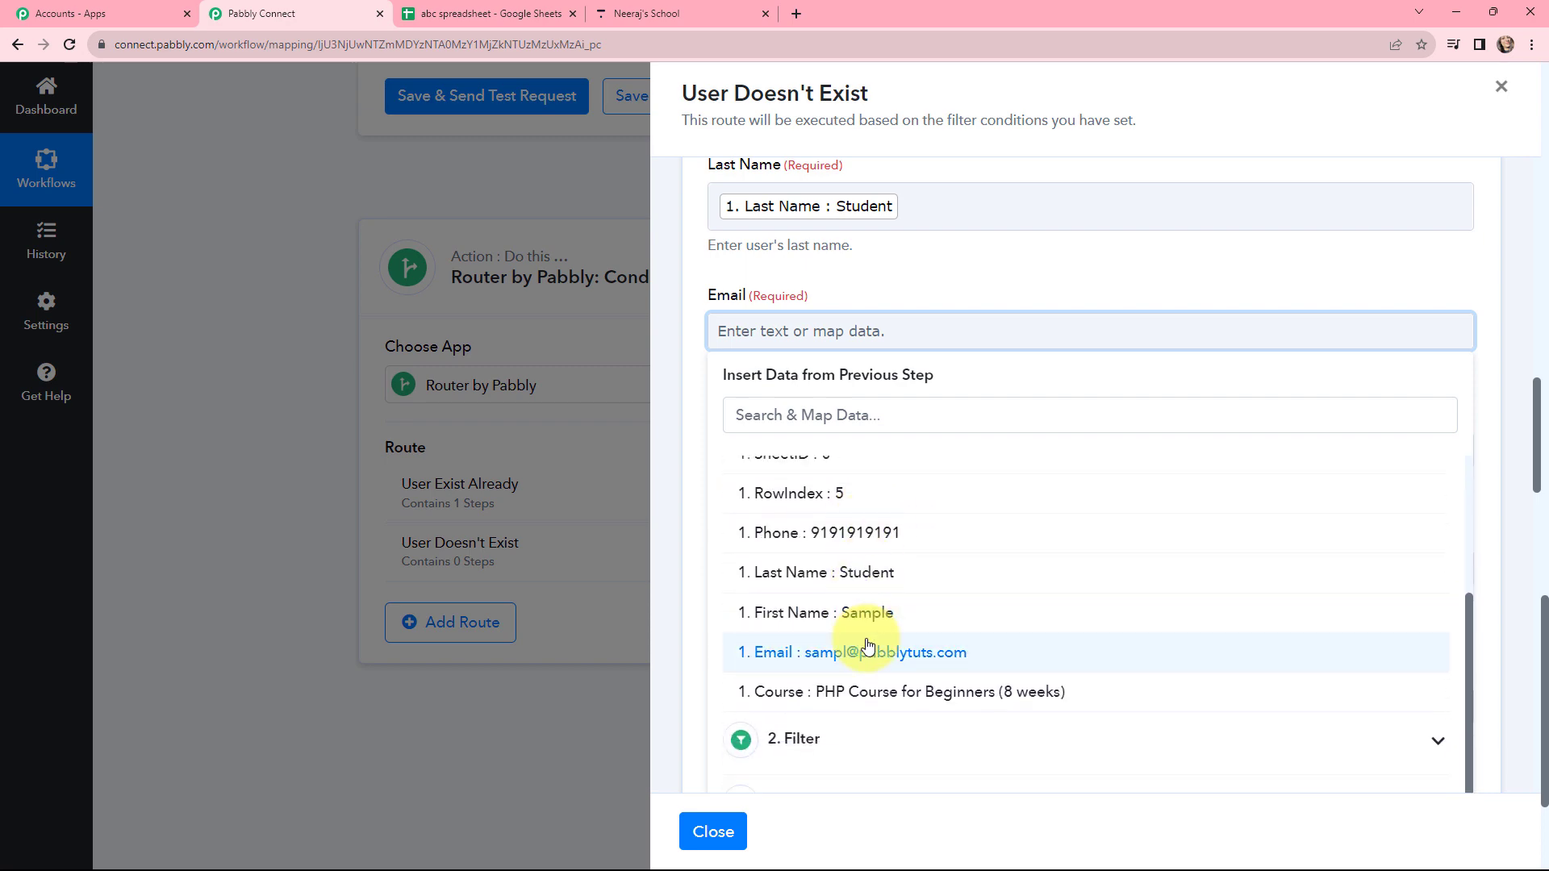
{"action": "left_click", "coordinate": [864, 651]}
{"action": "left_click", "coordinate": [865, 288]}
Map the Create User step's Phone Number field to Phone from the Google Sheets New or Updated Spreadsheet Row step
{"action": "scroll", "coordinate": [865, 289], "scroll_direction": "down", "scroll_amount": 2}
{"action": "scroll", "coordinate": [865, 289], "scroll_direction": "down", "scroll_amount": 2}
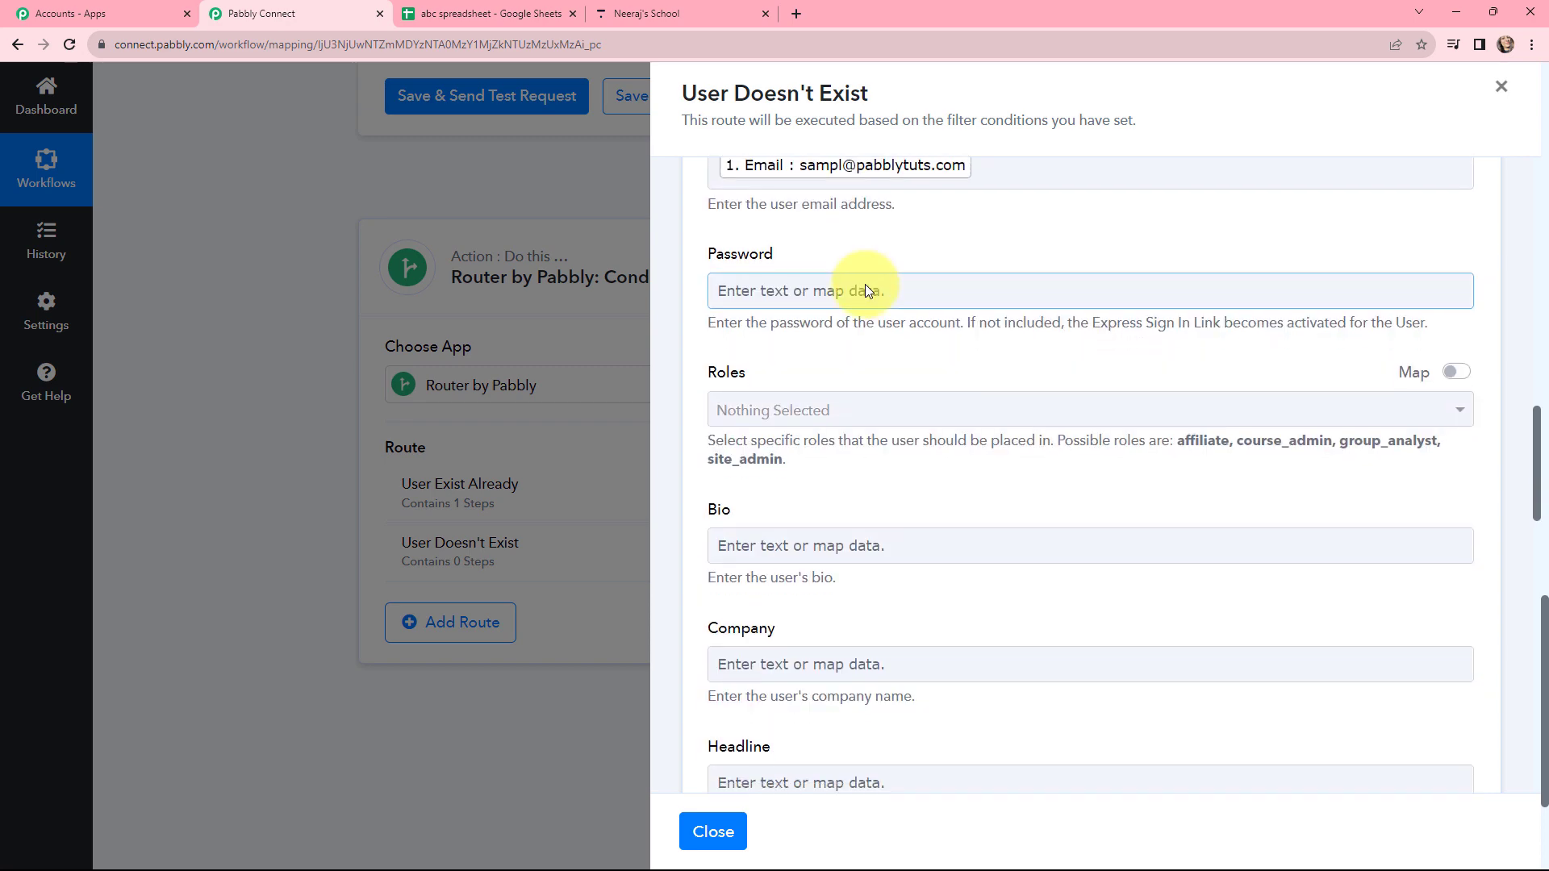
{"action": "scroll", "coordinate": [865, 289], "scroll_direction": "down", "scroll_amount": 10}
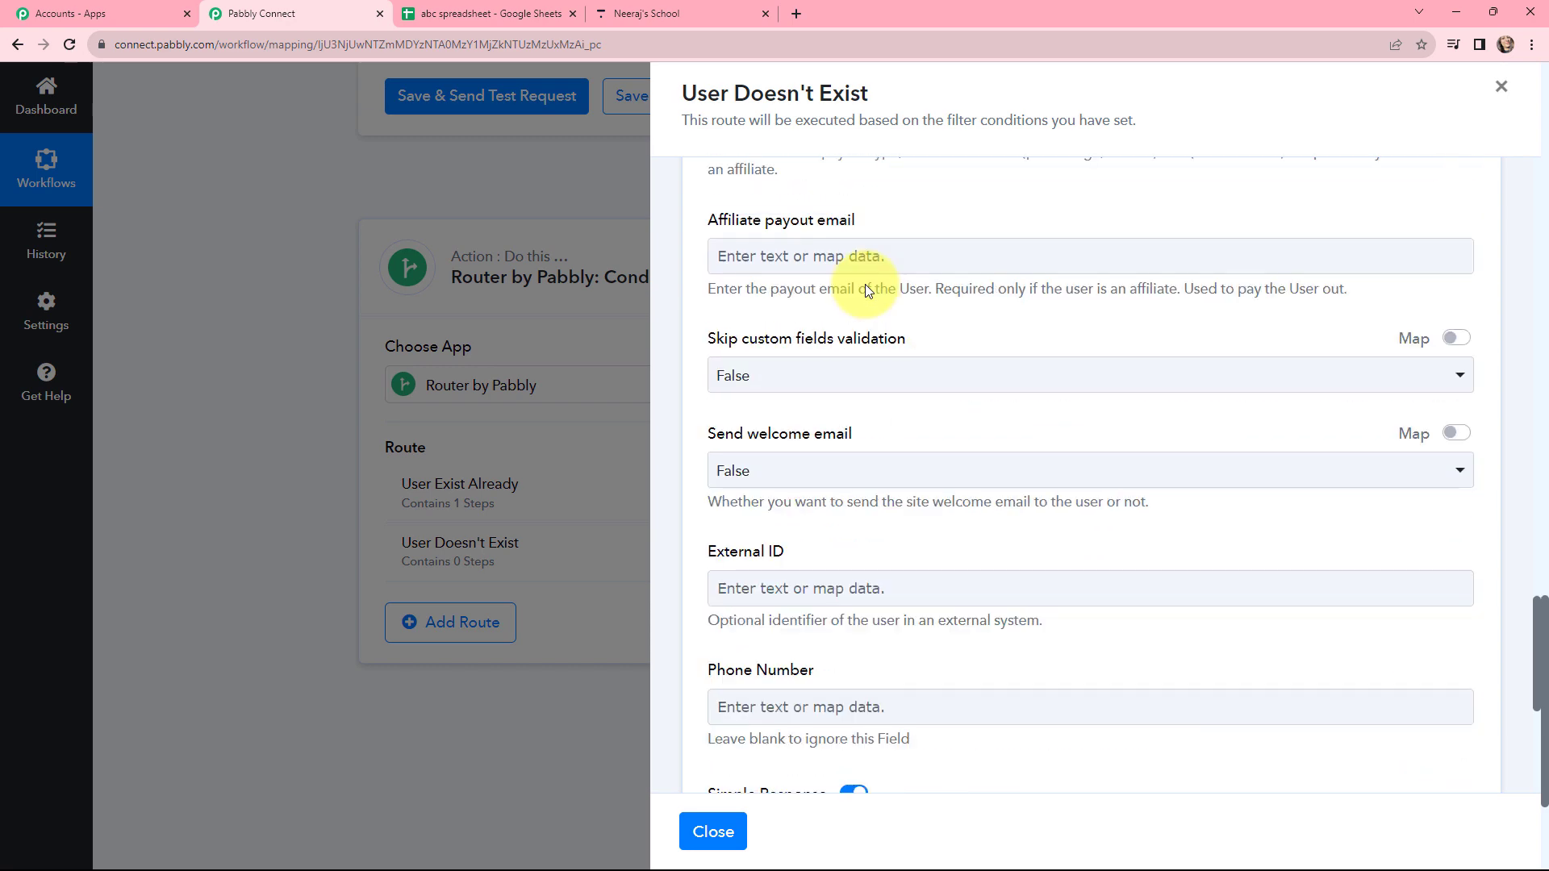
{"action": "scroll", "coordinate": [864, 303], "scroll_direction": "down", "scroll_amount": 4}
{"action": "left_click", "coordinate": [844, 378]}
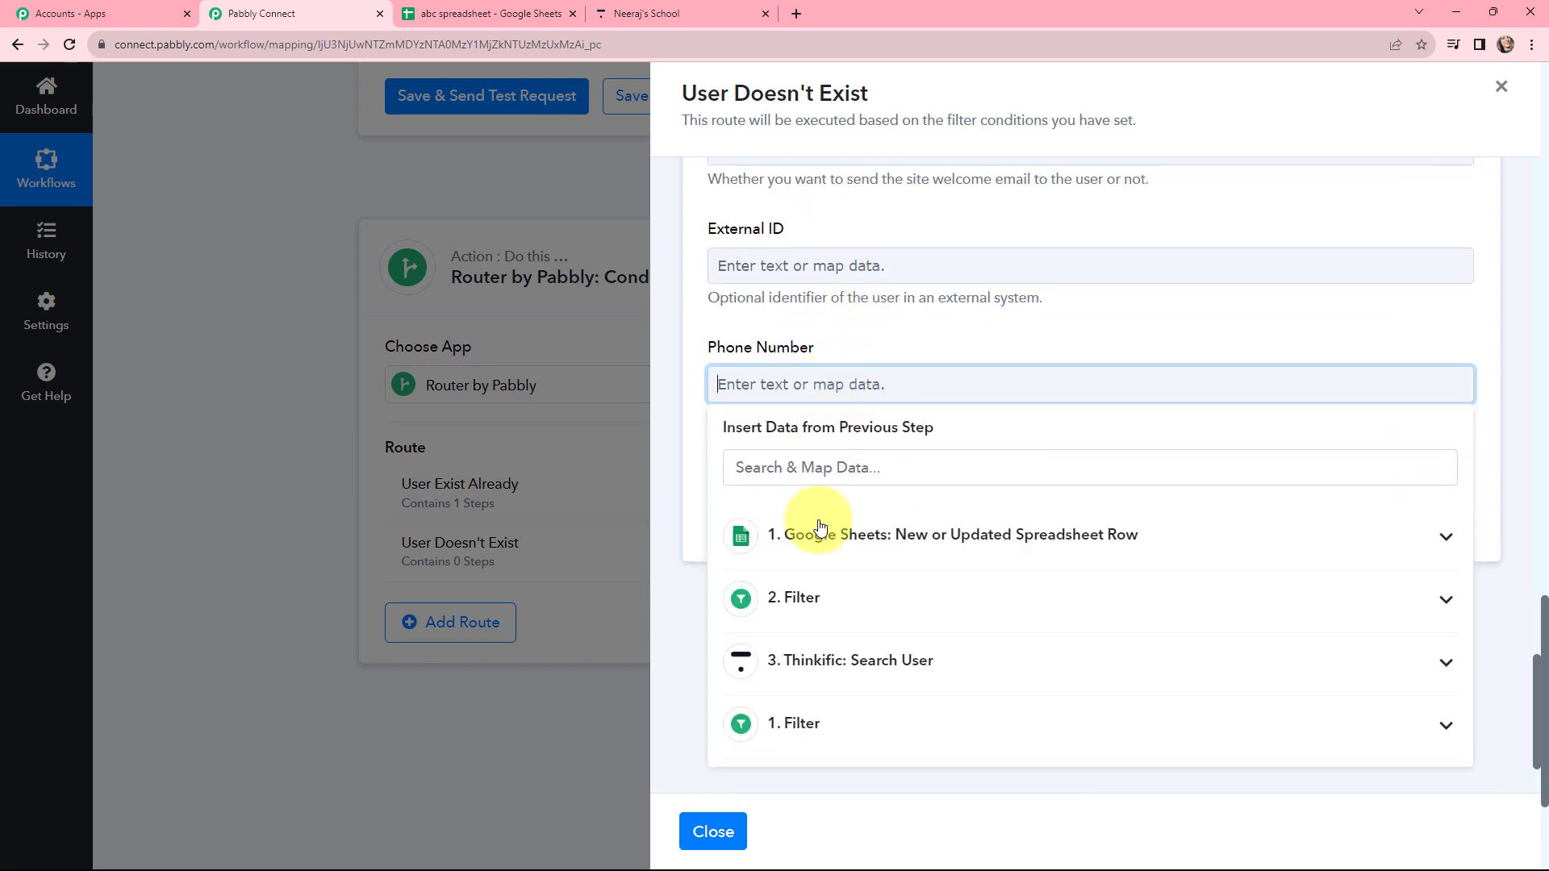
{"action": "left_click", "coordinate": [820, 527]}
{"action": "scroll", "coordinate": [806, 568], "scroll_direction": "down", "scroll_amount": 3}
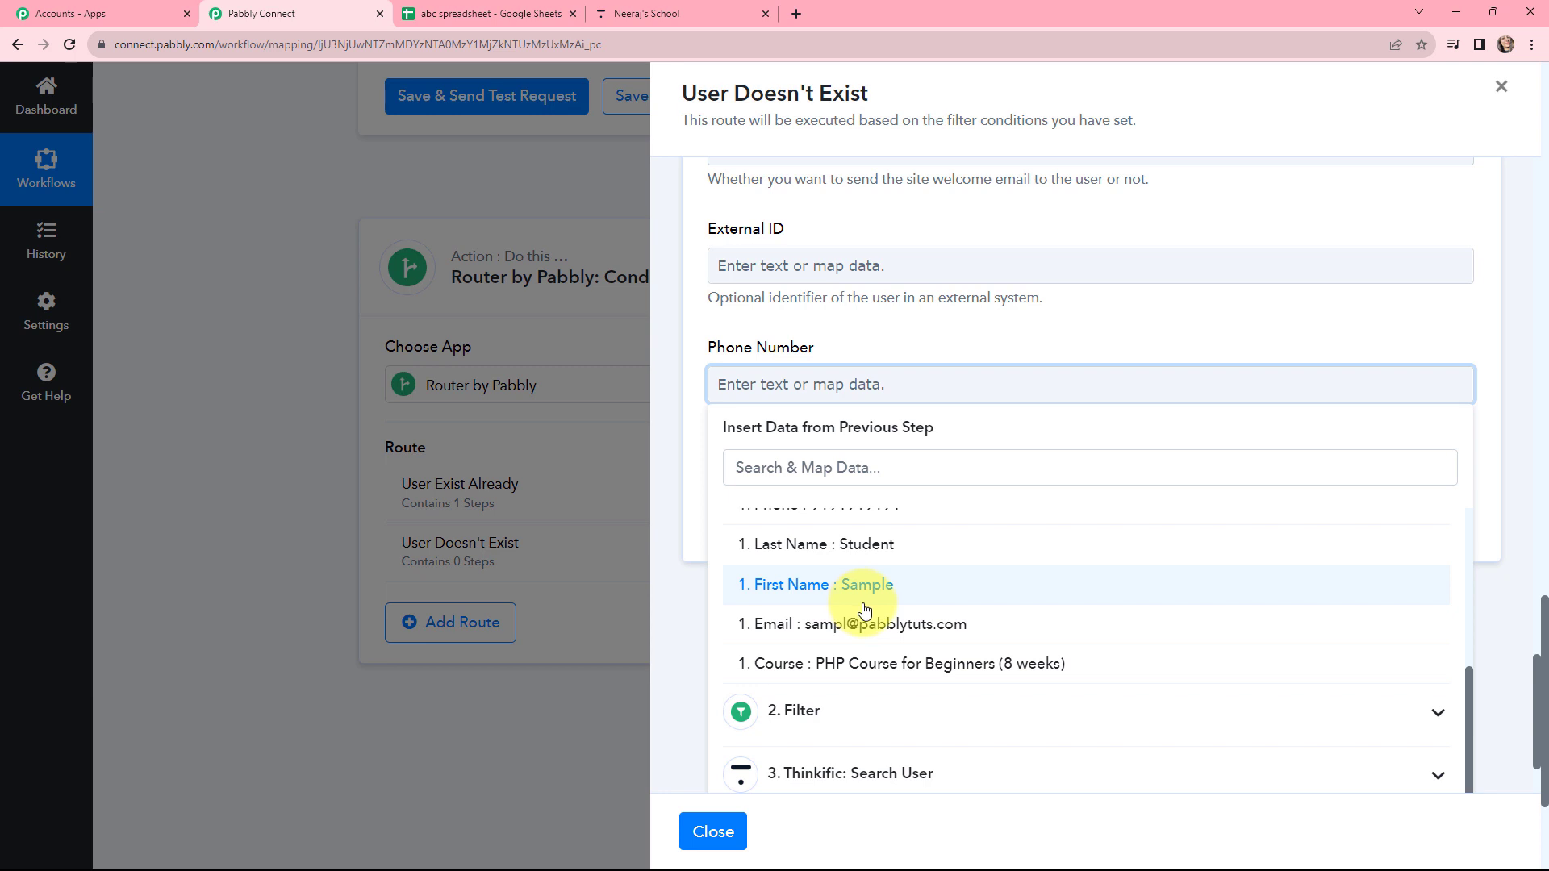
{"action": "scroll", "coordinate": [865, 611], "scroll_direction": "up", "scroll_amount": 1}
{"action": "left_click", "coordinate": [859, 583]}
{"action": "left_click", "coordinate": [847, 341]}
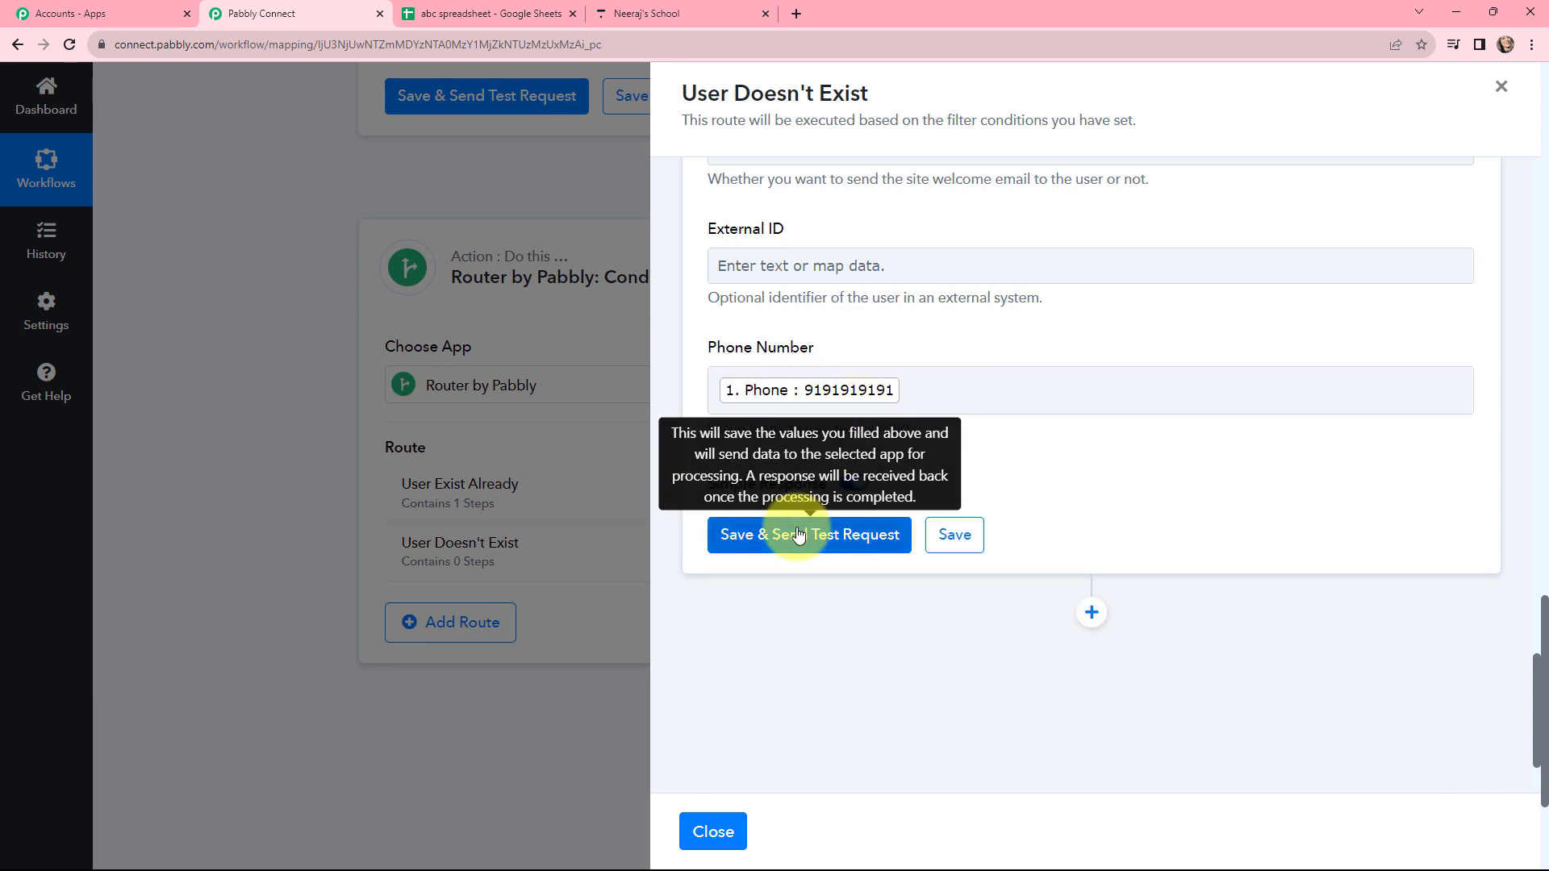
Save the Create User step with a test request and review the response it returns
{"action": "left_click", "coordinate": [797, 535]}
{"action": "left_click", "coordinate": [1107, 639]}
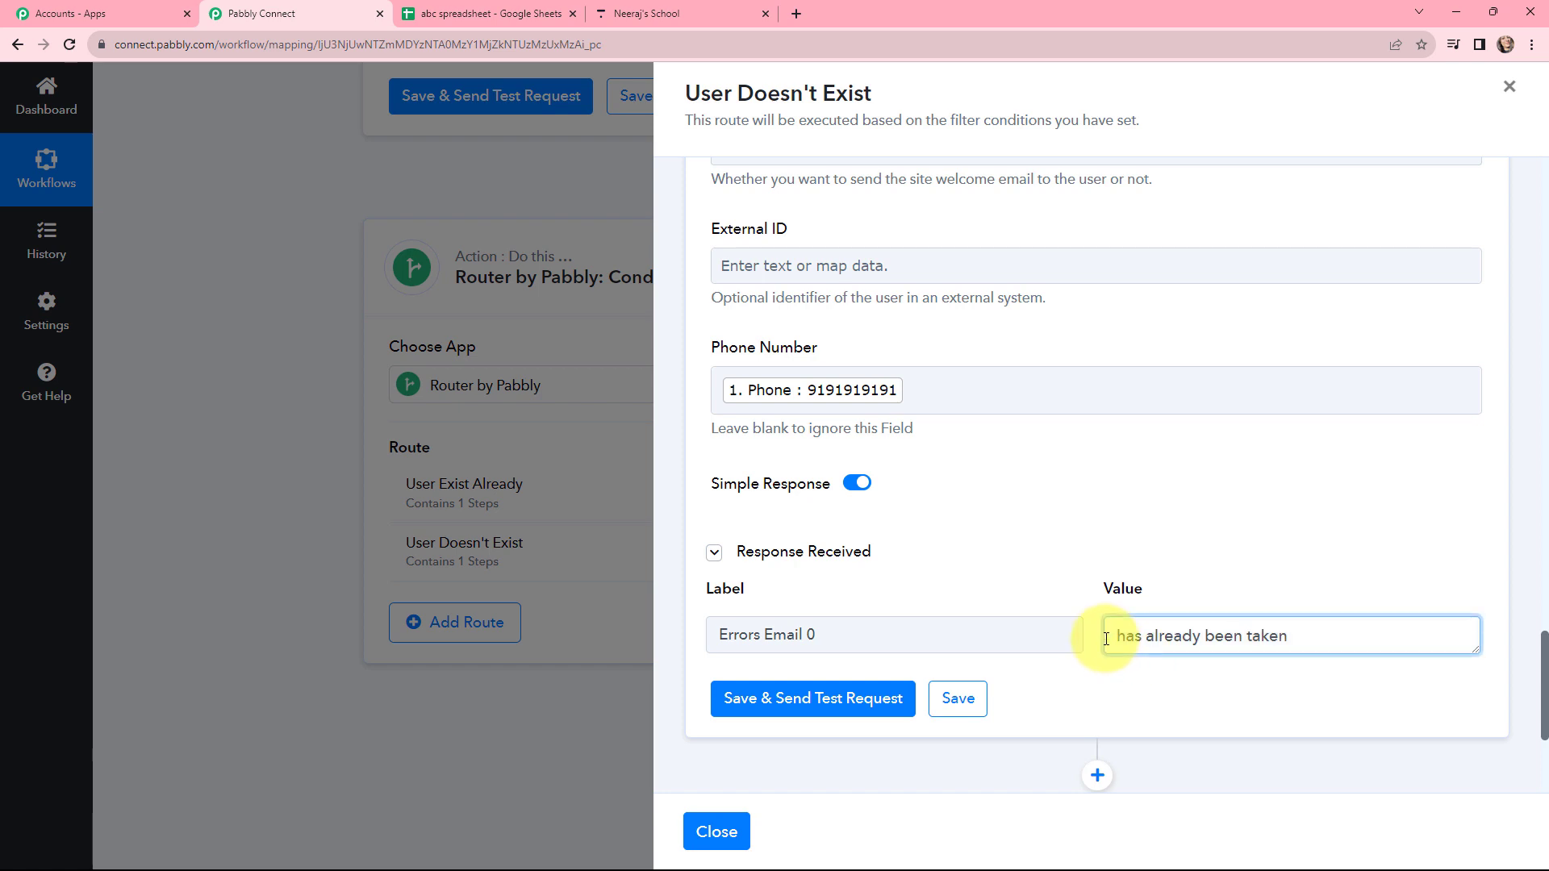
{"action": "left_click_drag", "start_coordinate": [1106, 639], "coordinate": [1132, 661]}
{"action": "left_click", "coordinate": [1296, 637]}
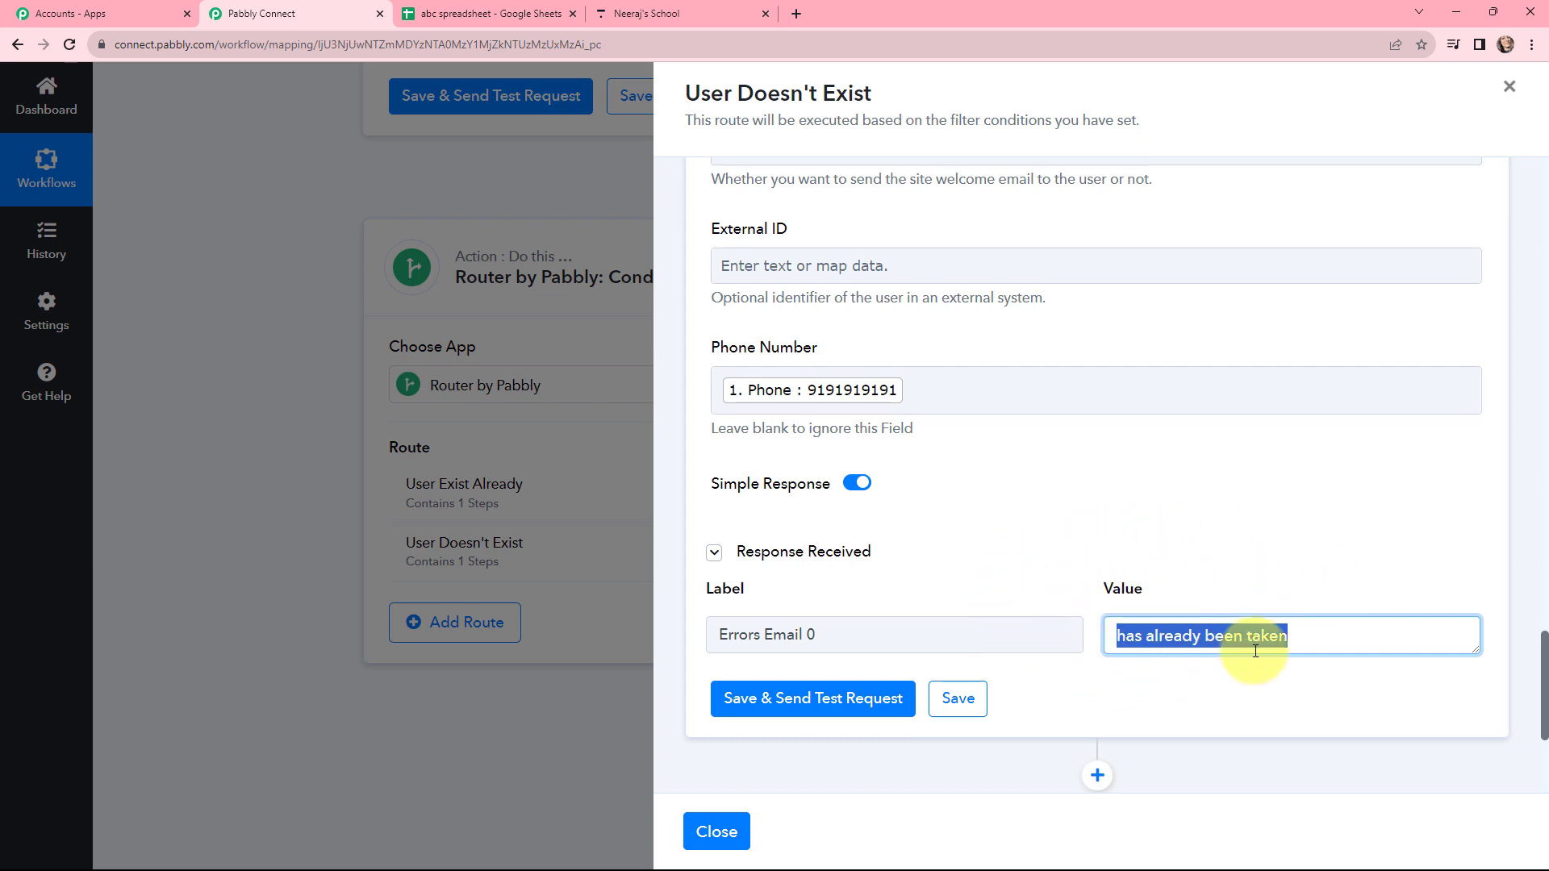
{"action": "left_click", "coordinate": [1174, 547]}
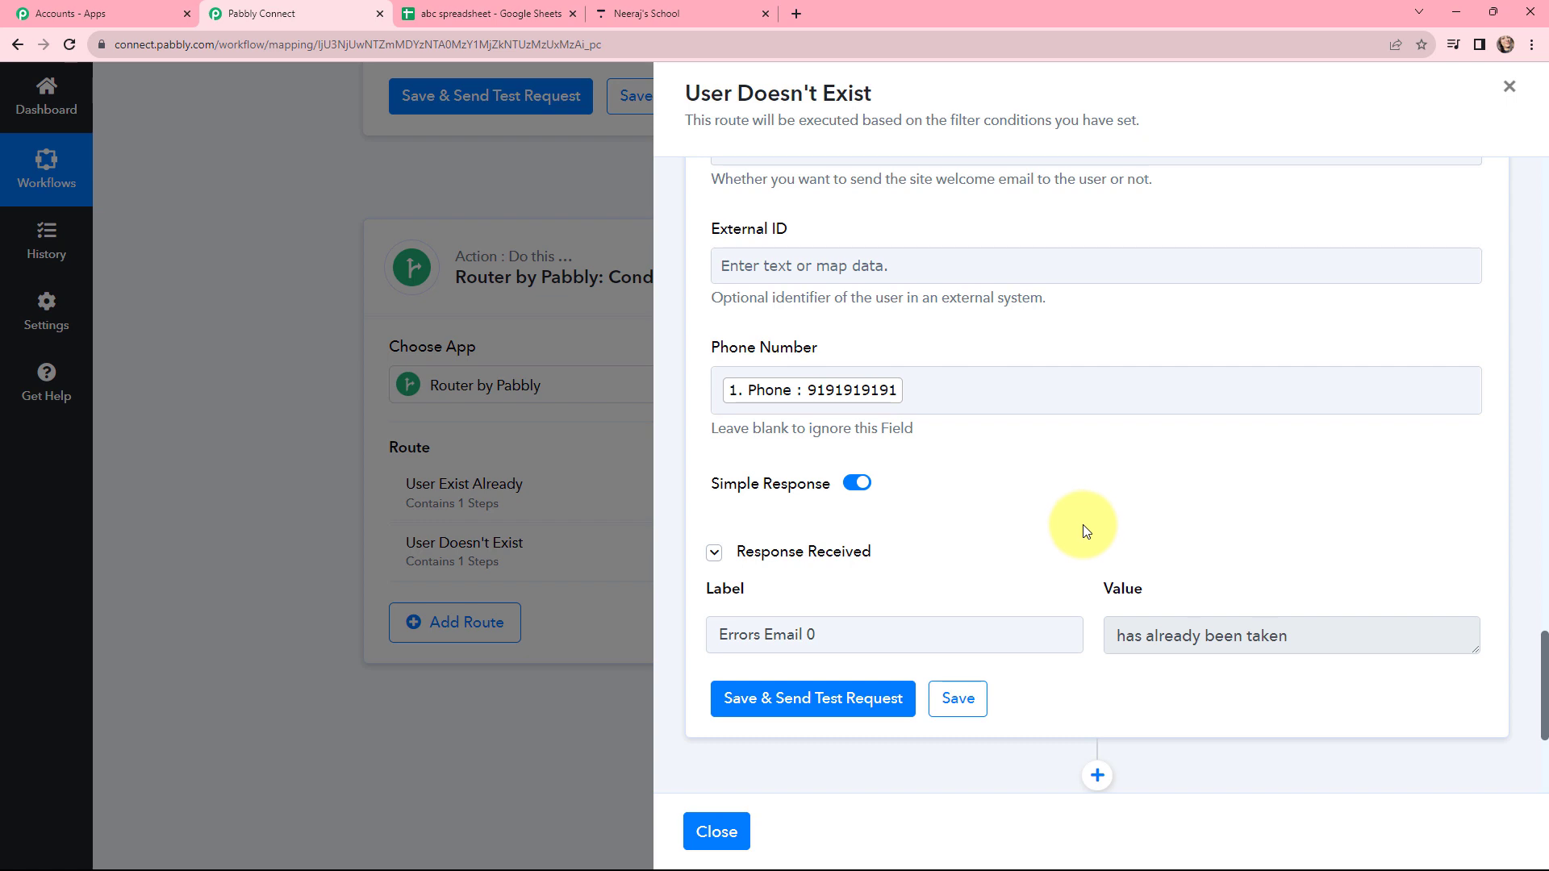
Add a Thinkific action with the Enroll User event after Create User and connect it with the existing Thinkific #1 connection
{"action": "scroll", "coordinate": [1085, 531], "scroll_direction": "down", "scroll_amount": 2}
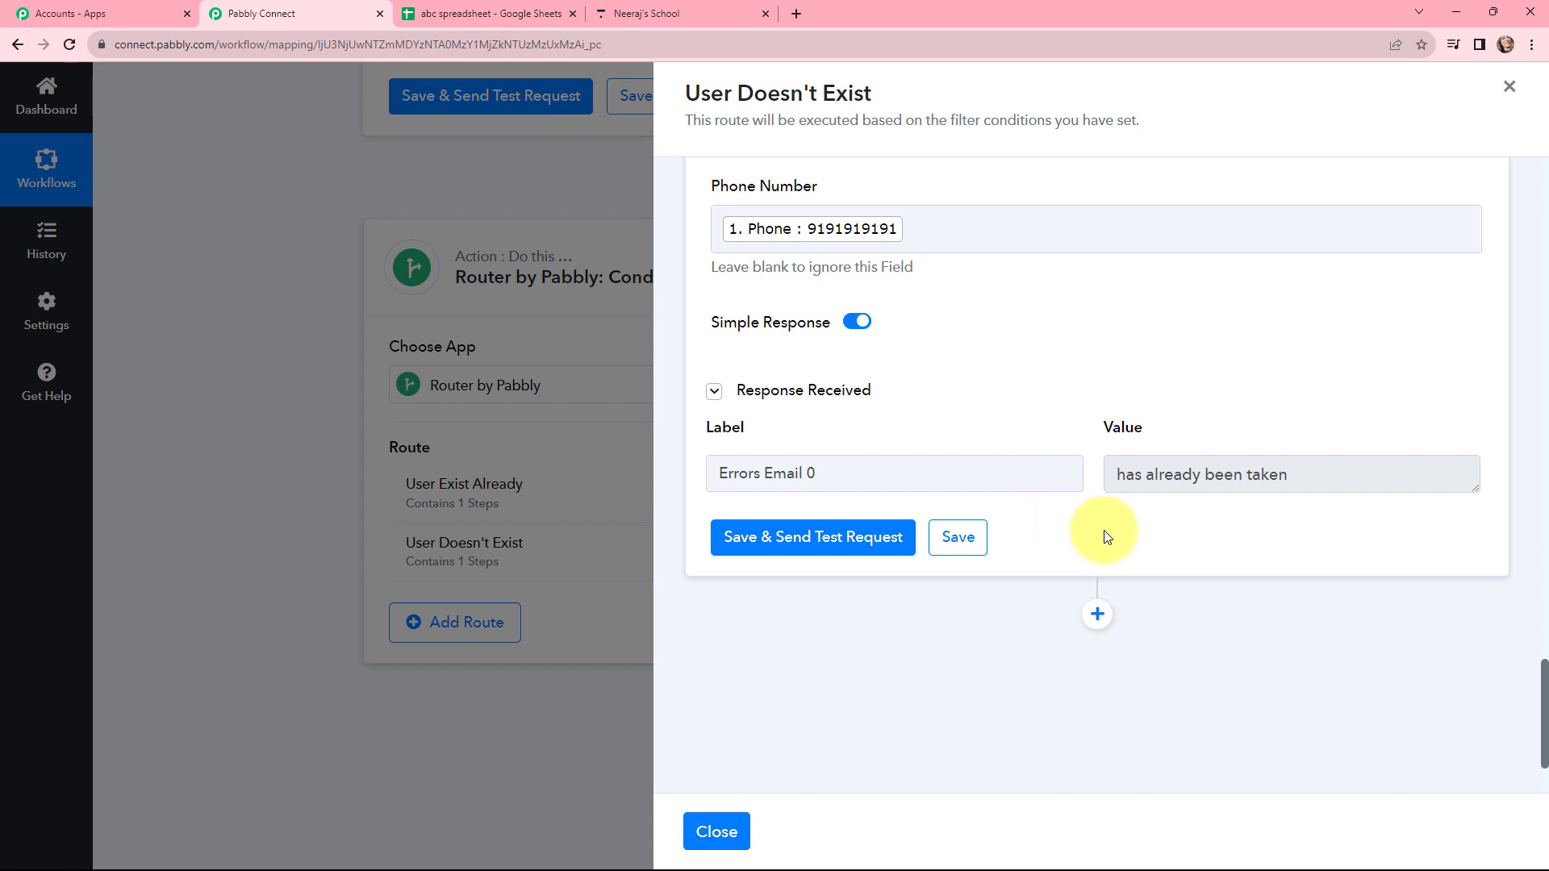
{"action": "scroll", "coordinate": [1107, 536], "scroll_direction": "down", "scroll_amount": 2}
{"action": "left_click", "coordinate": [1098, 474]}
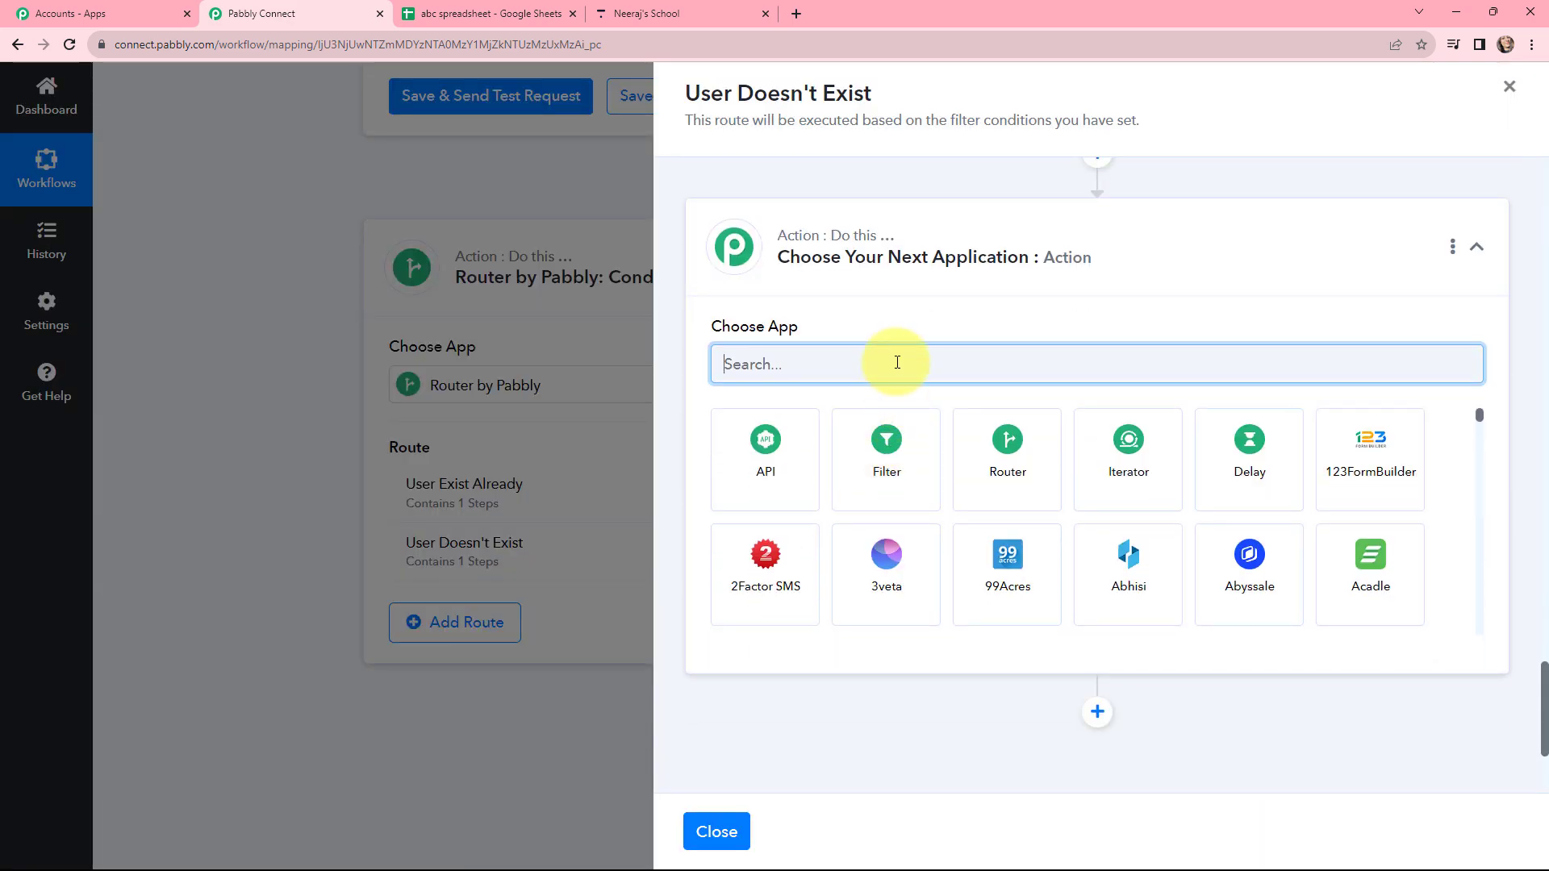
{"action": "type", "text": "thin"}
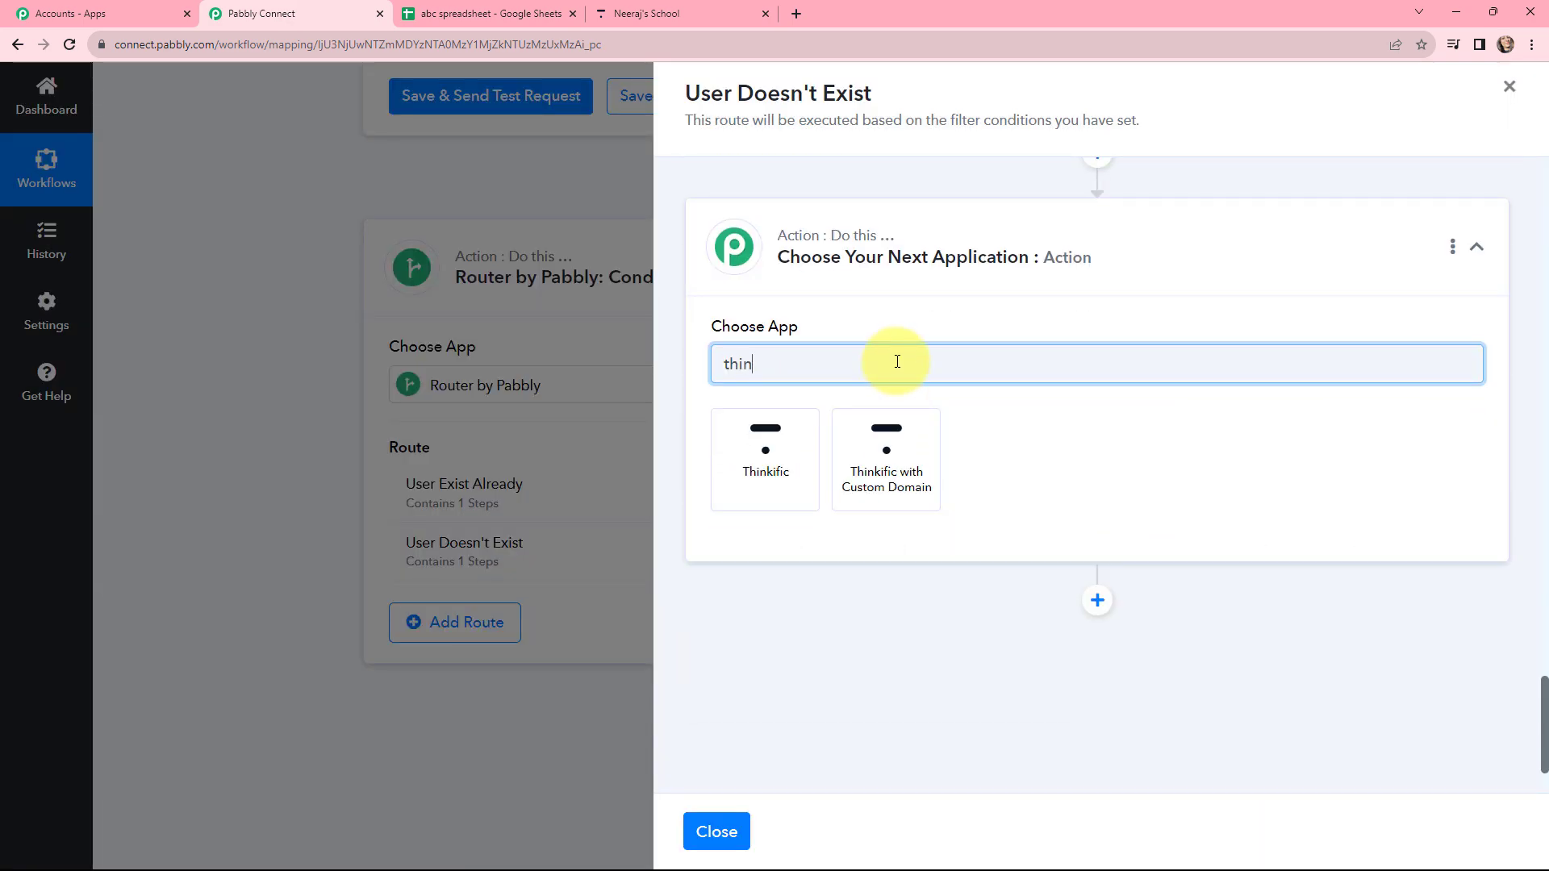
{"action": "left_click", "coordinate": [767, 449]}
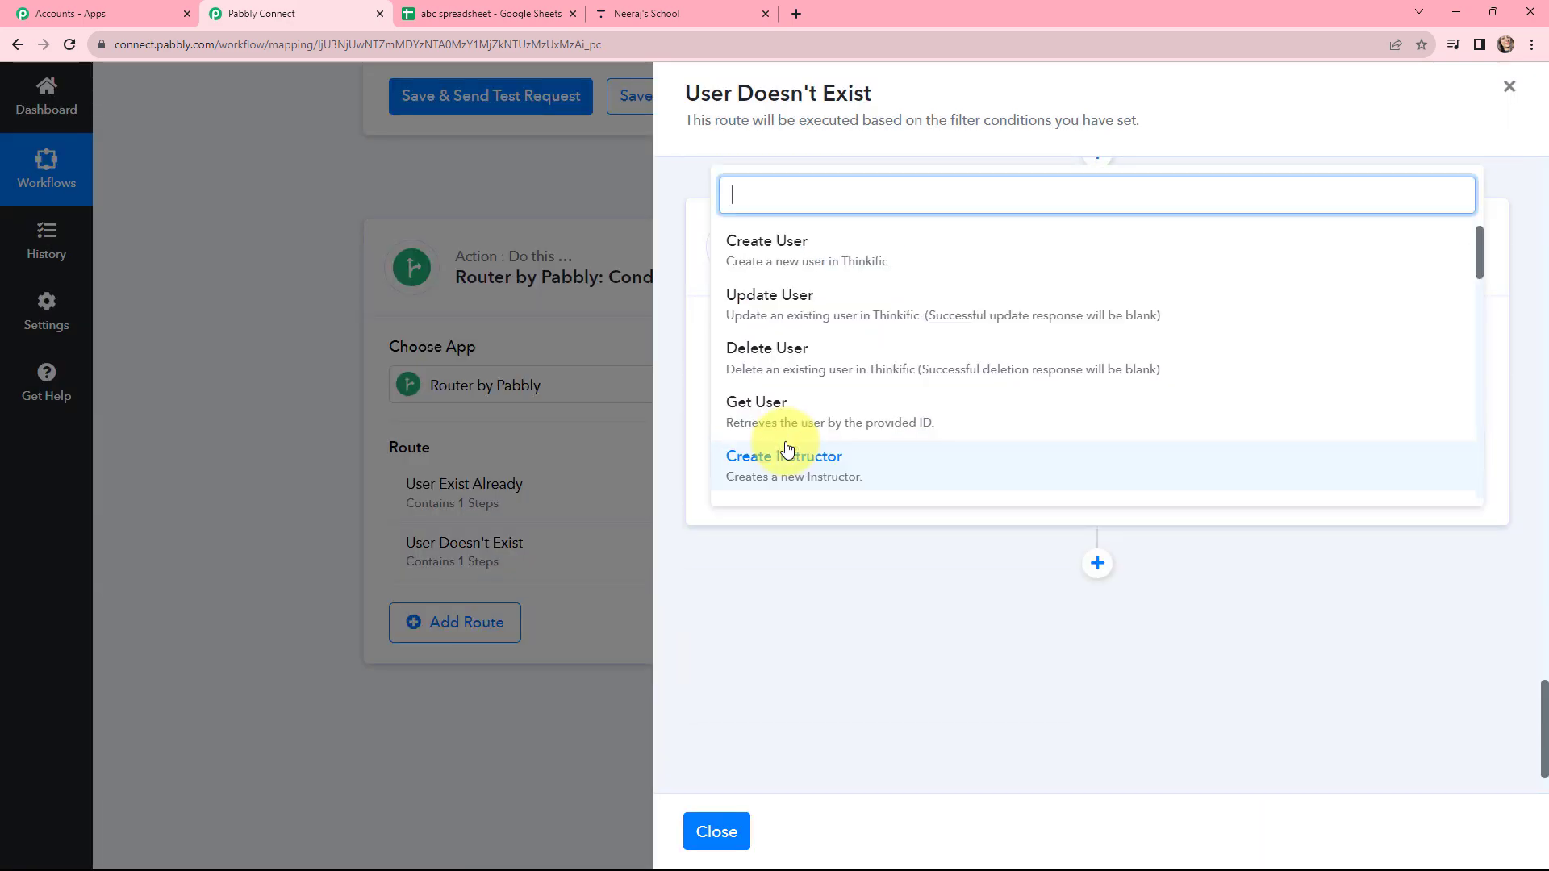
{"action": "type", "text": "en"}
{"action": "left_click", "coordinate": [807, 236]}
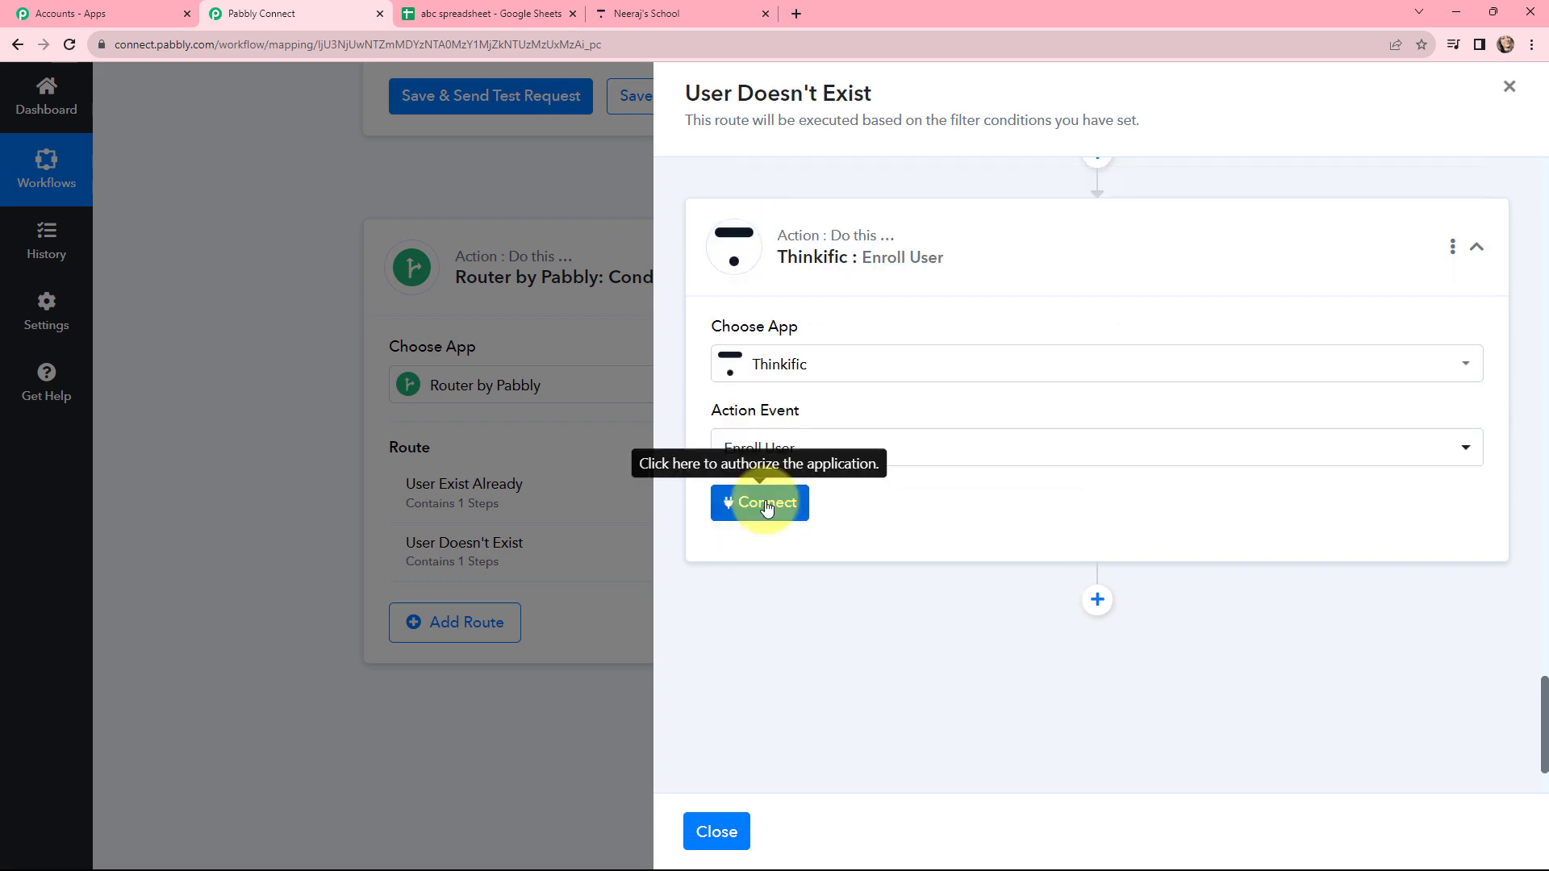
{"action": "left_click", "coordinate": [761, 502]}
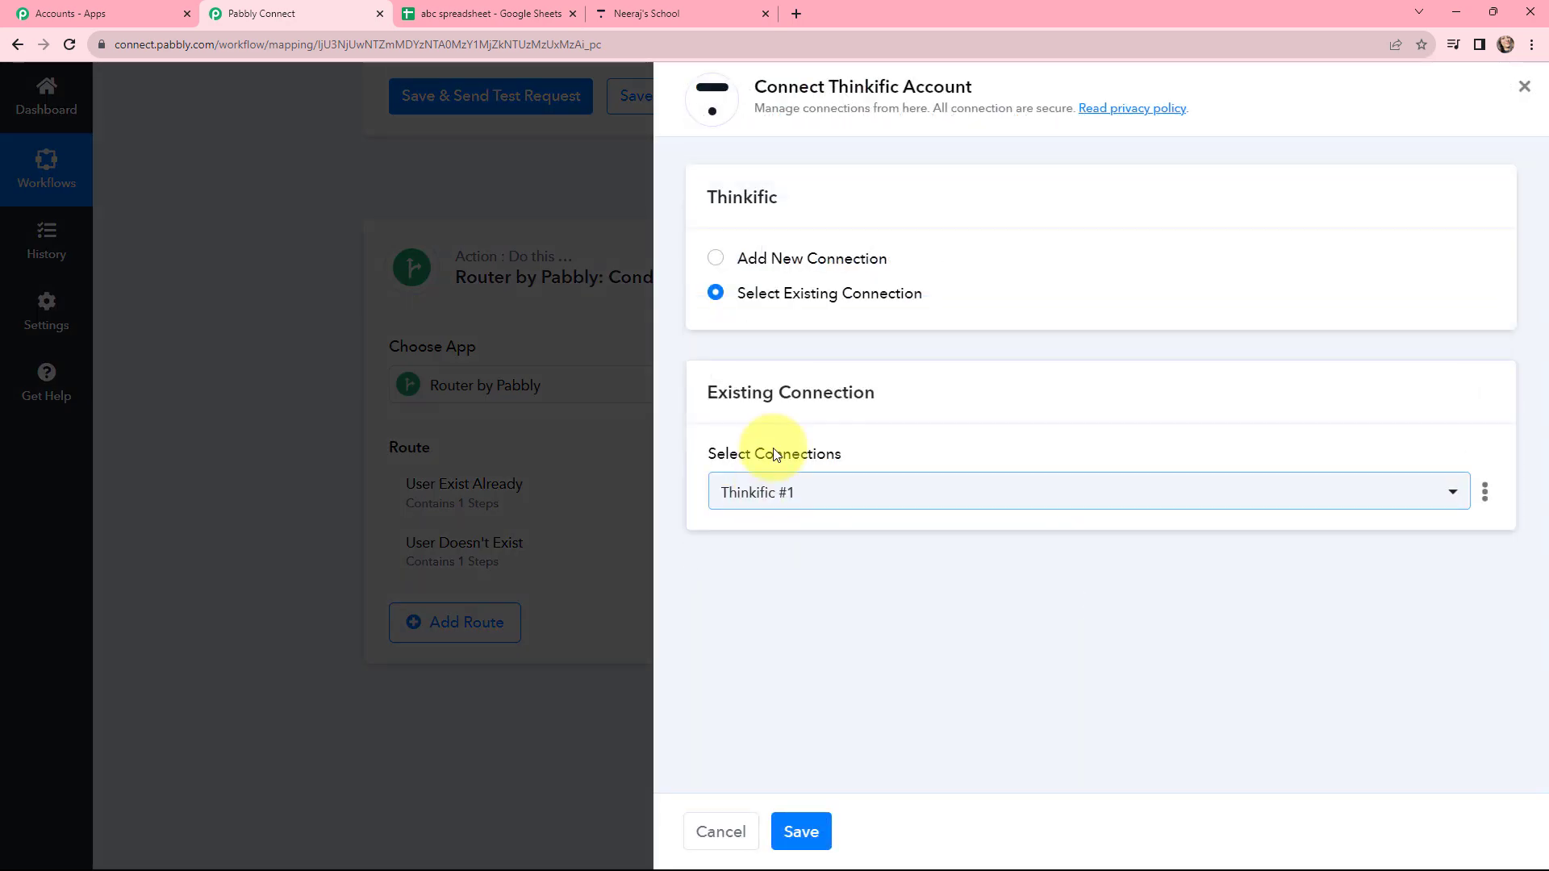
{"action": "left_click", "coordinate": [807, 831]}
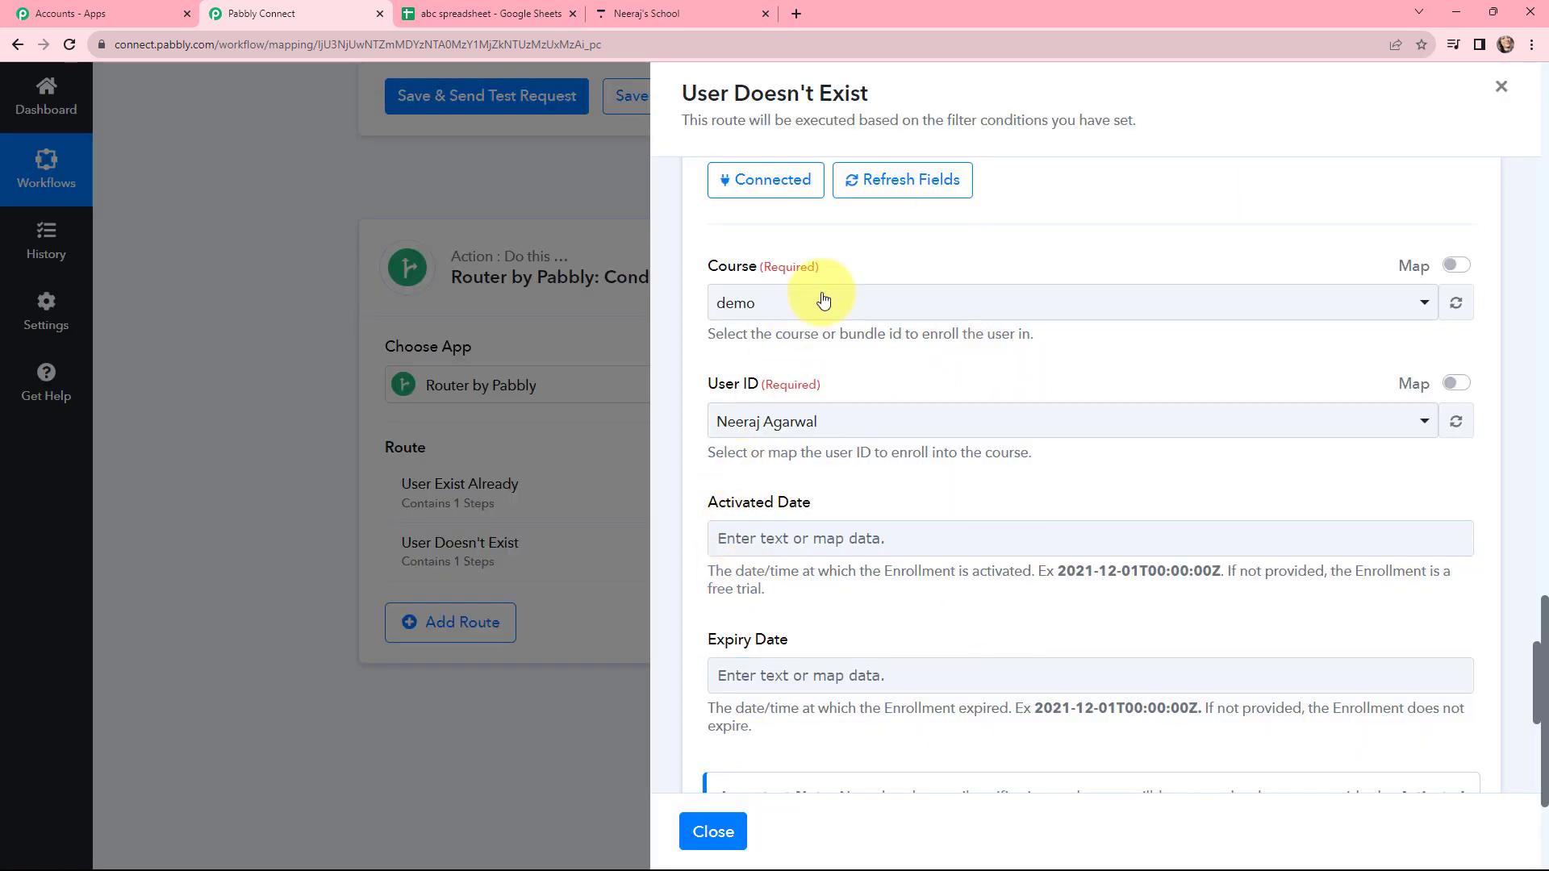
Set the enrollment course to PHP Course for Beginners (8 Weeks) and map User ID to Items 0 Id from Thinkific Search User
{"action": "left_click", "coordinate": [886, 303]}
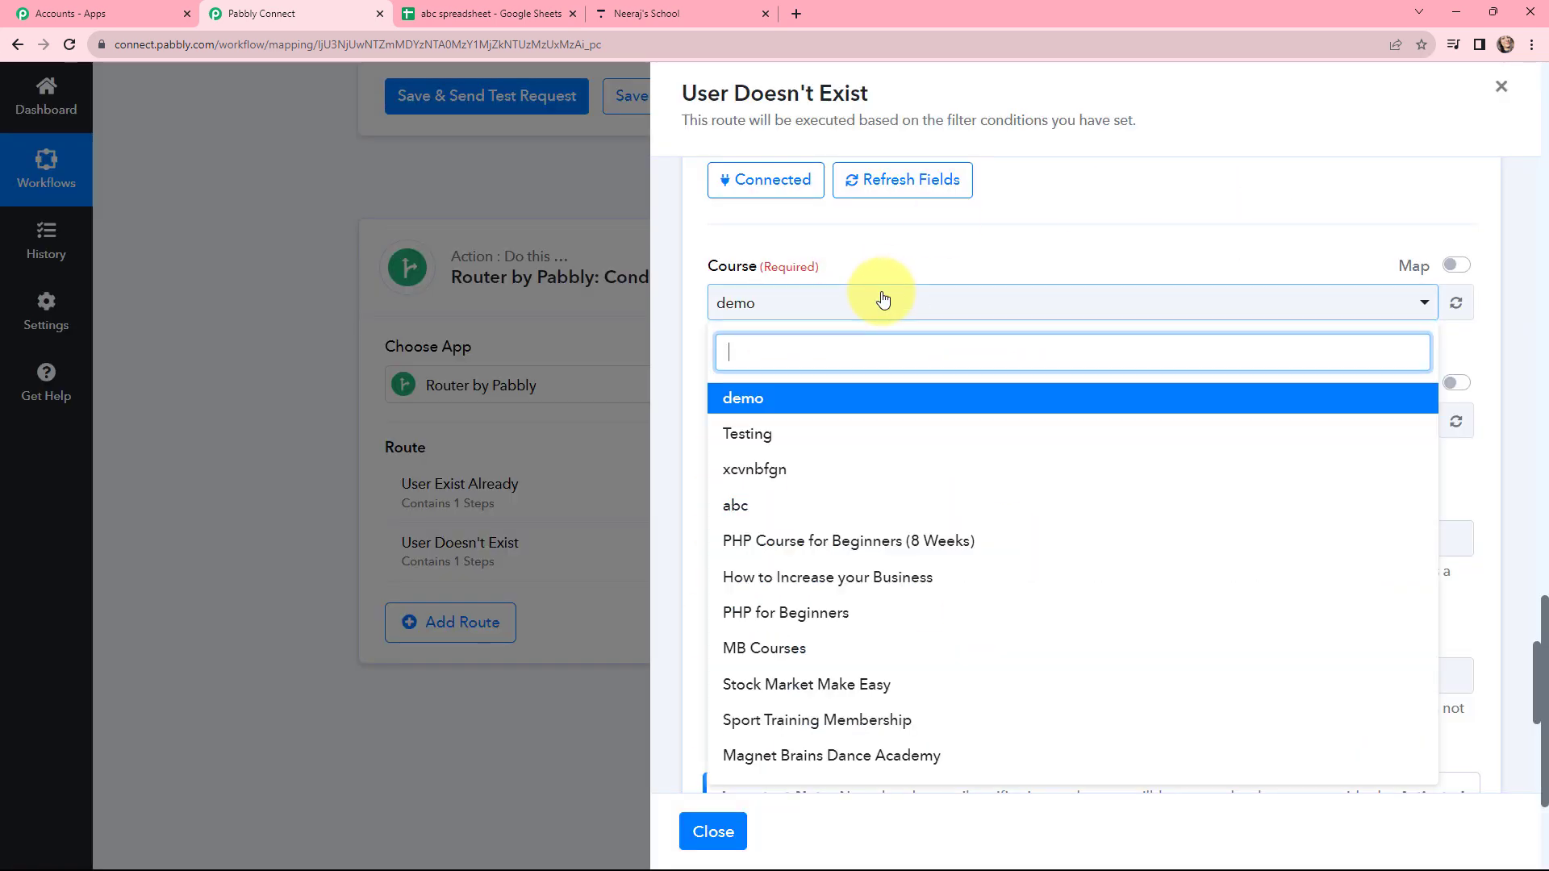
{"action": "left_click", "coordinate": [864, 541]}
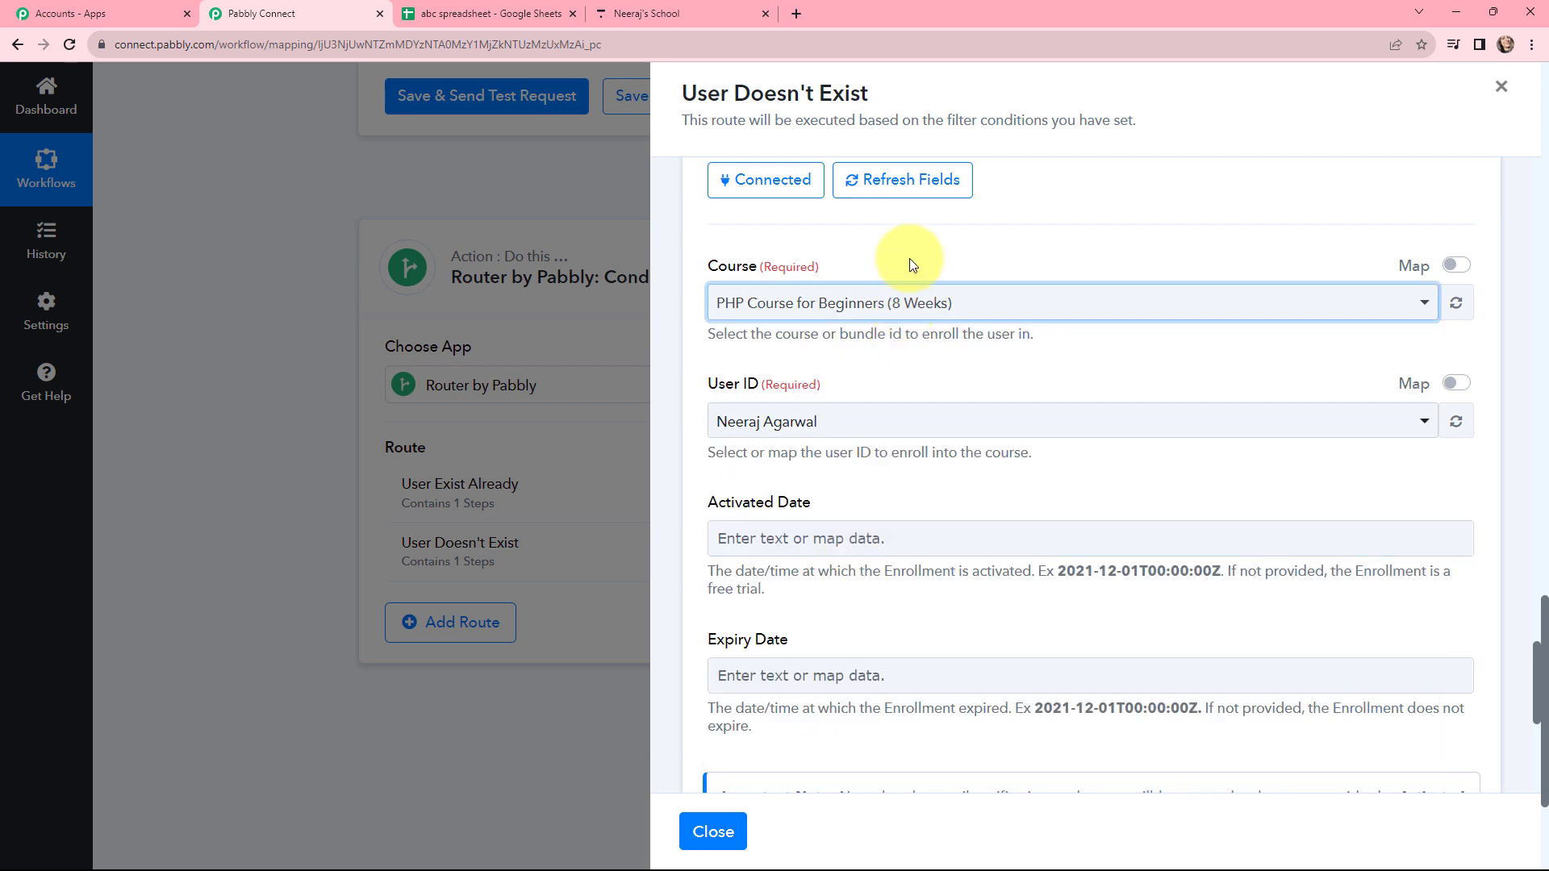
{"action": "left_click", "coordinate": [1462, 385]}
{"action": "left_click", "coordinate": [902, 433]}
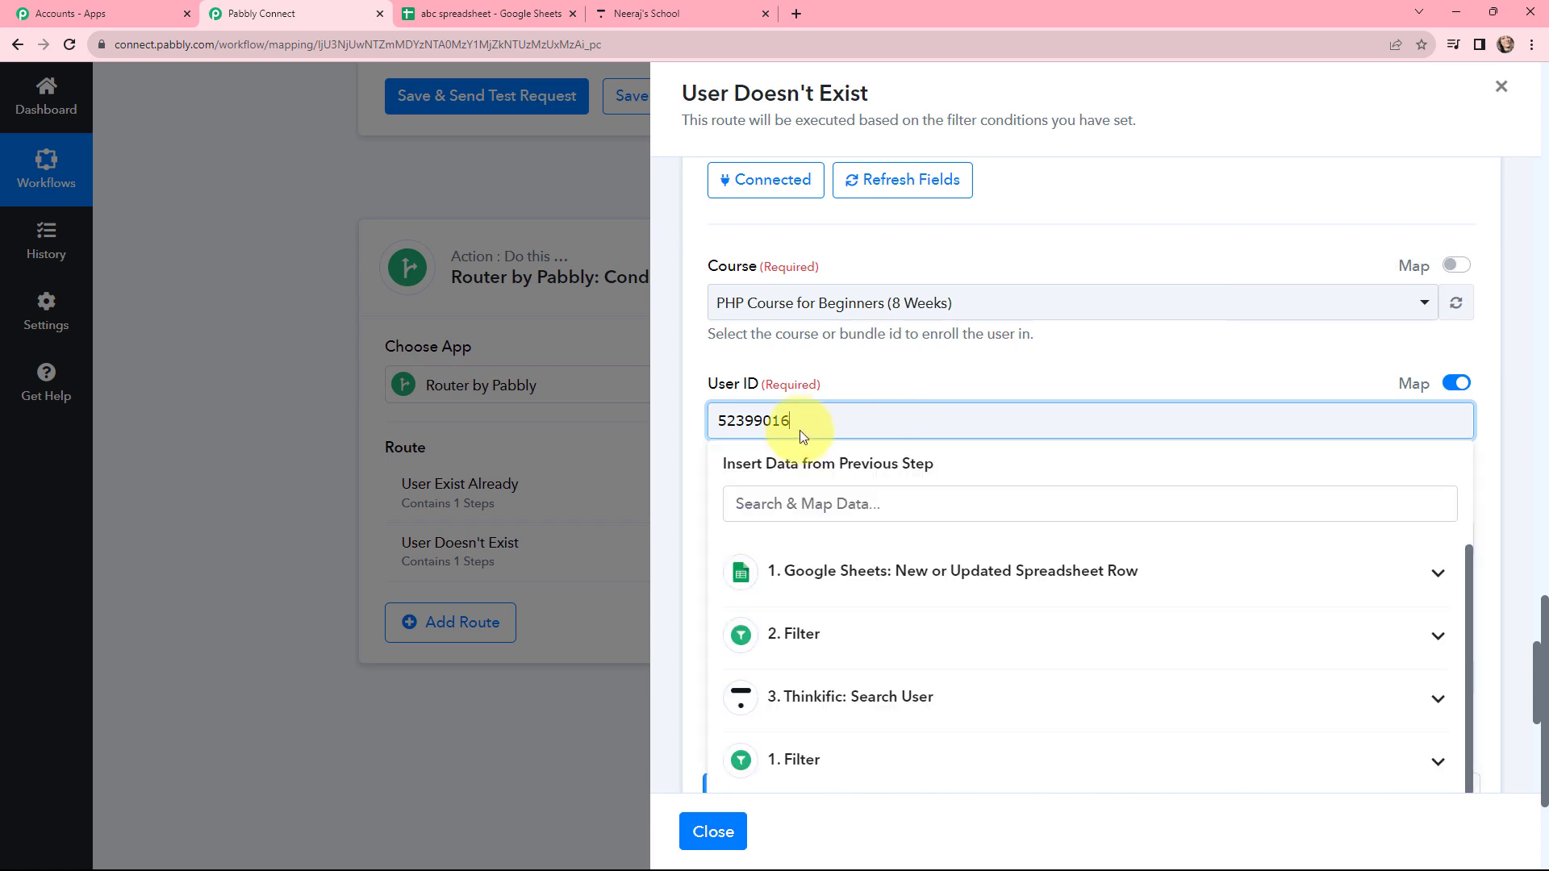
{"action": "left_click_drag", "start_coordinate": [687, 430], "coordinate": [680, 430]}
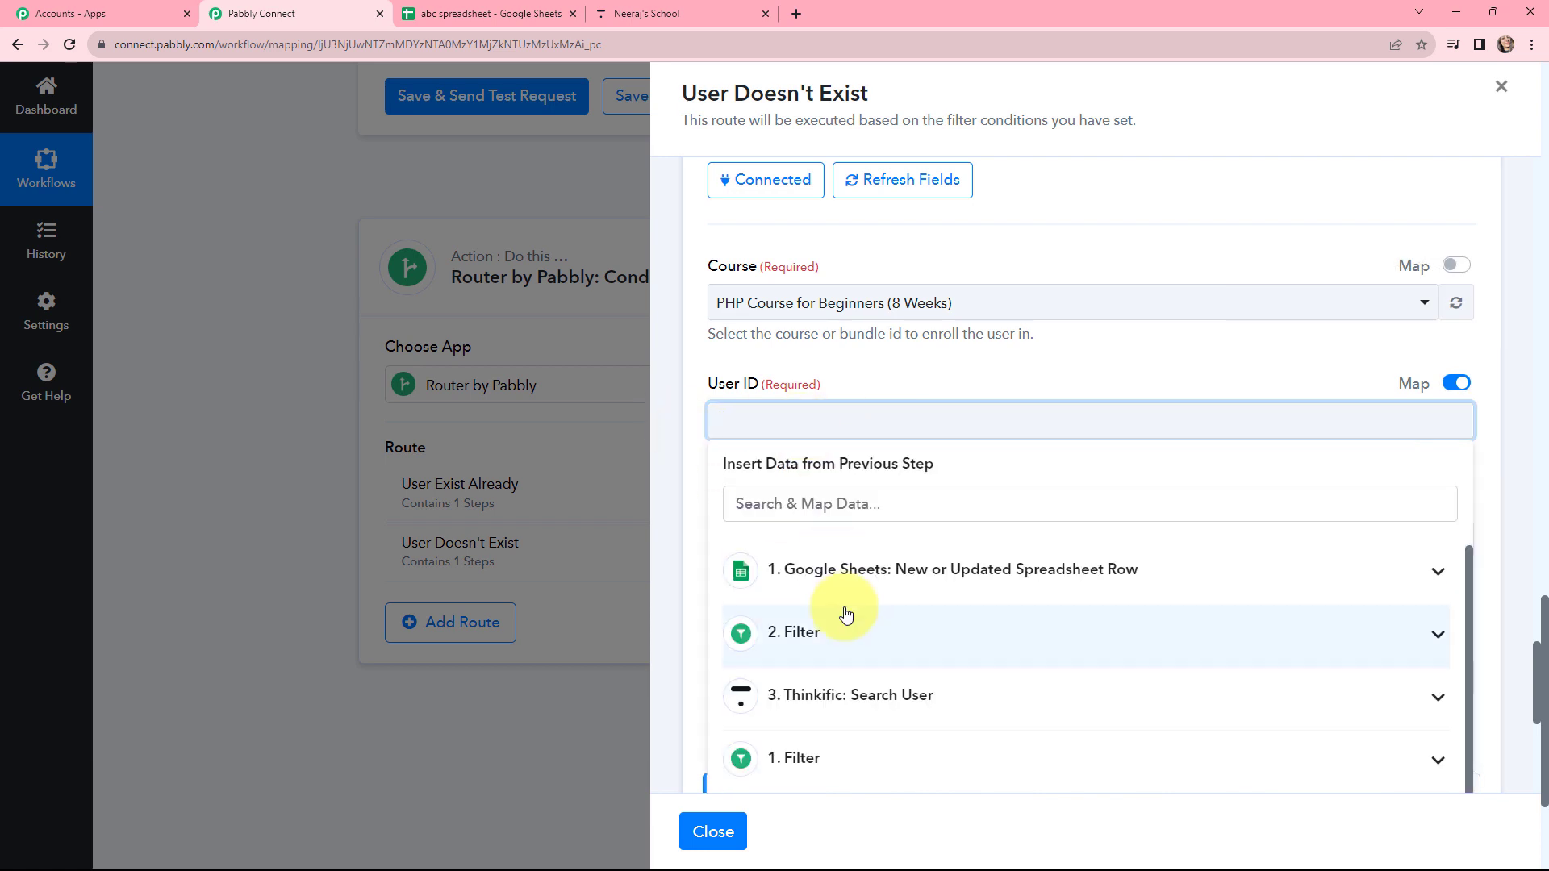
{"action": "scroll", "coordinate": [851, 637], "scroll_direction": "down", "scroll_amount": 4}
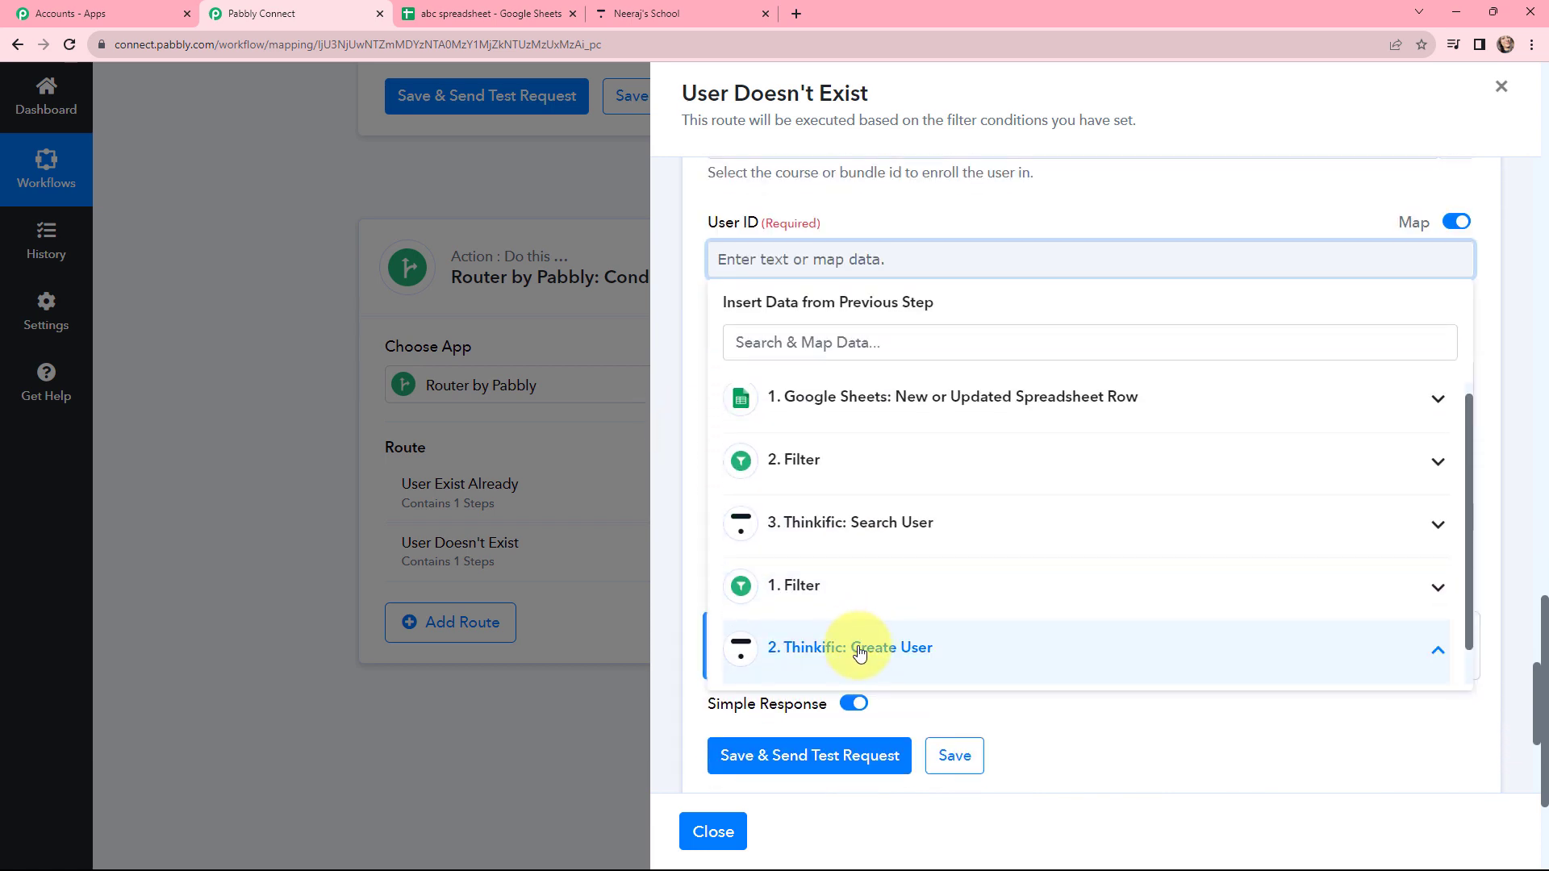
{"action": "left_click", "coordinate": [848, 522]}
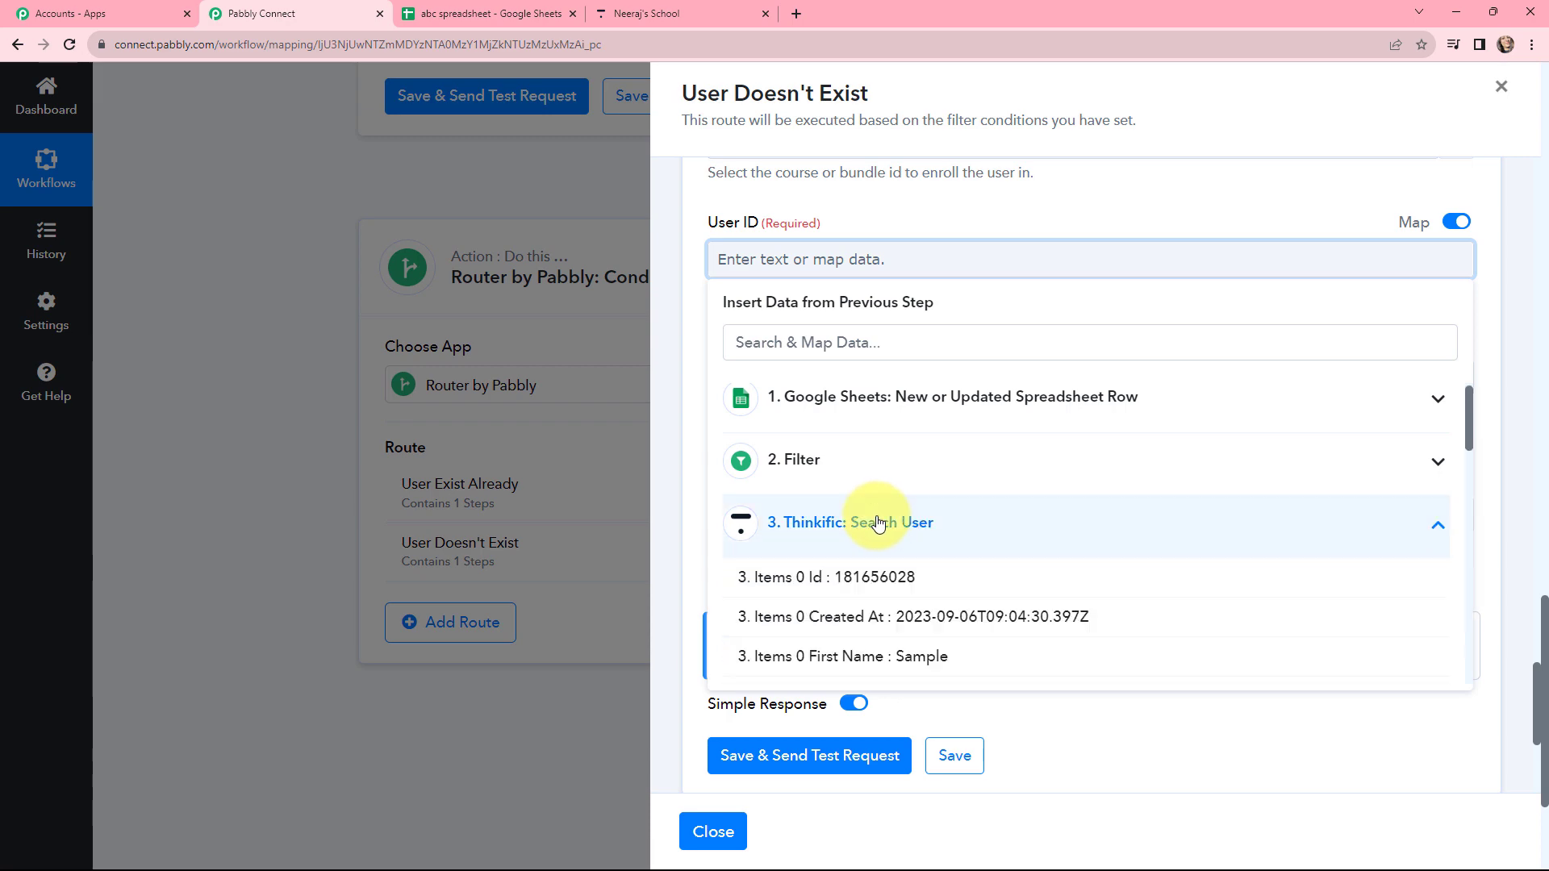
{"action": "left_click", "coordinate": [864, 573]}
{"action": "left_click", "coordinate": [936, 345]}
{"action": "scroll", "coordinate": [864, 259], "scroll_direction": "down", "scroll_amount": 2}
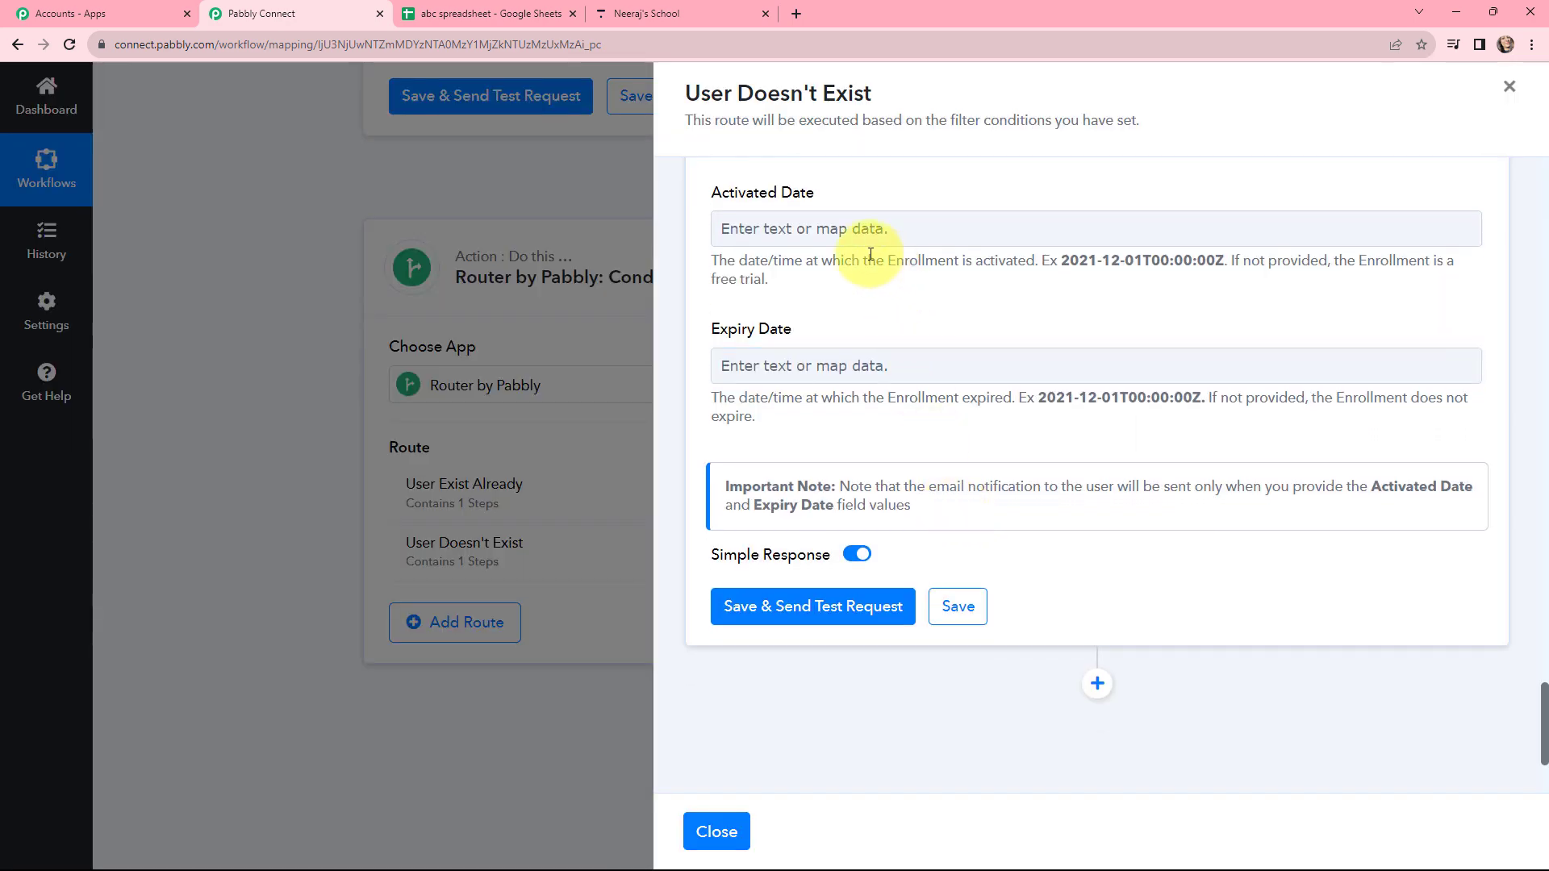
{"action": "scroll", "coordinate": [796, 369], "scroll_direction": "up", "scroll_amount": 1}
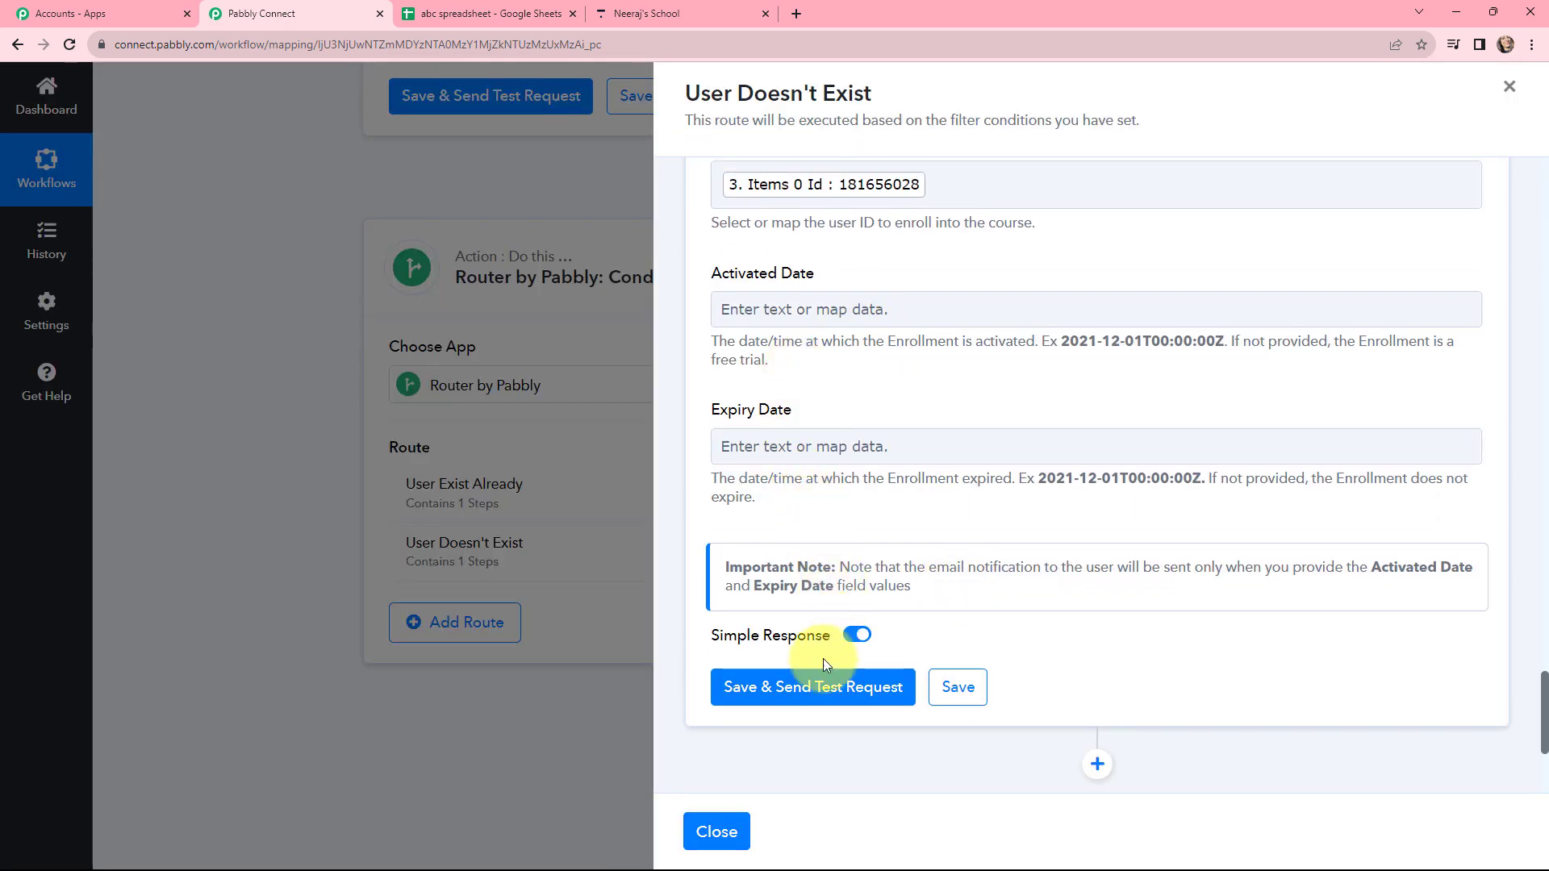
Save the Enroll User step with a test request and review the enrollment details in the response
{"action": "left_click", "coordinate": [809, 687]}
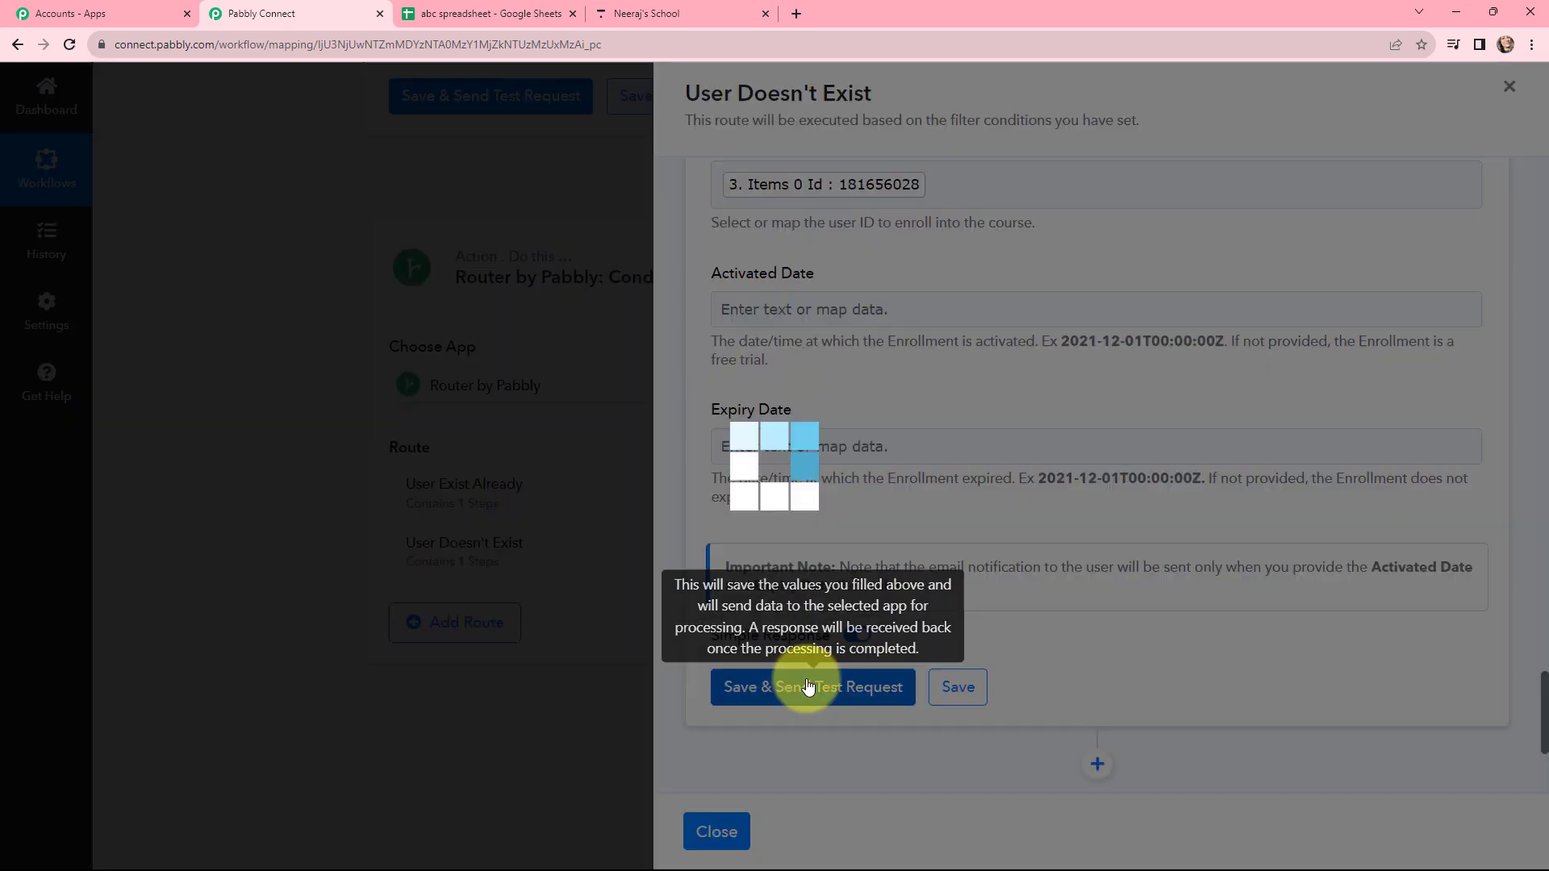
{"action": "scroll", "coordinate": [1073, 581], "scroll_direction": "down", "scroll_amount": 2}
{"action": "scroll", "coordinate": [1073, 582], "scroll_direction": "up", "scroll_amount": 2}
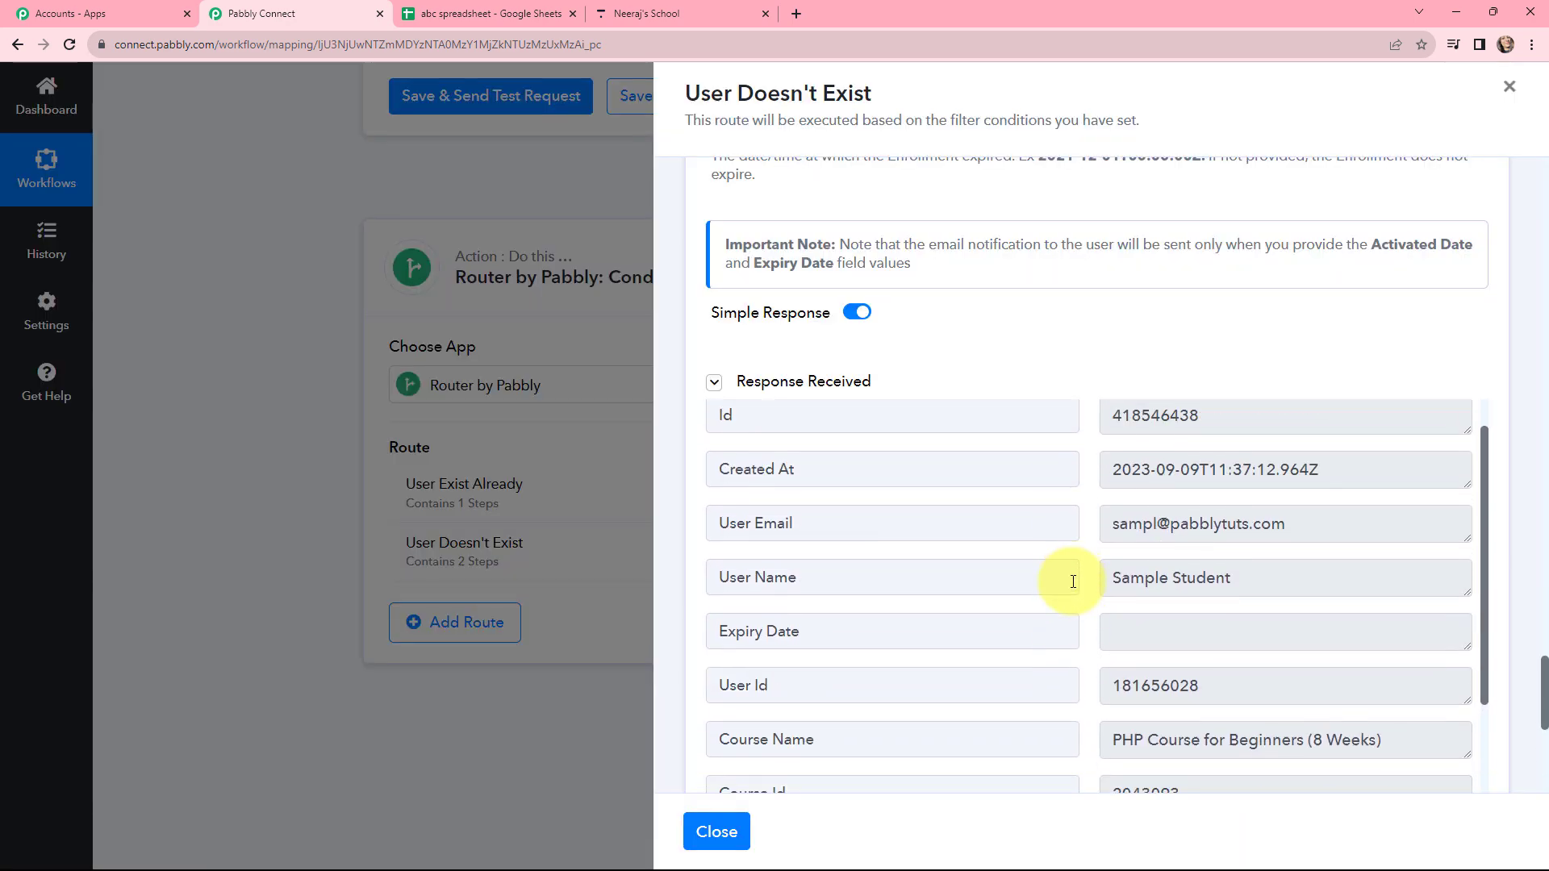
{"action": "scroll", "coordinate": [1156, 594], "scroll_direction": "down", "scroll_amount": 3}
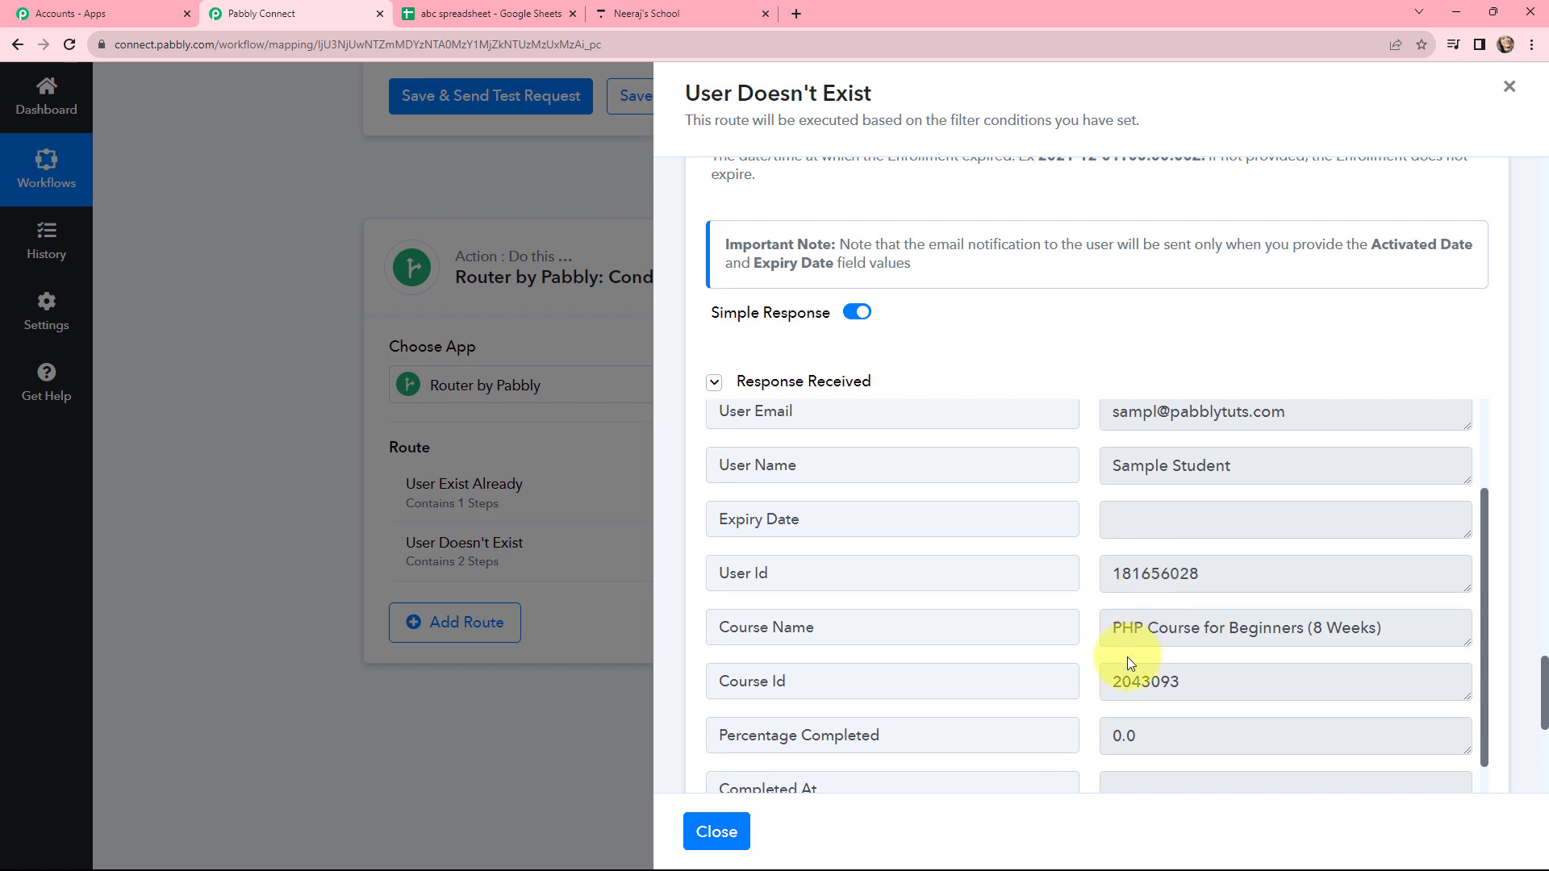
{"action": "scroll", "coordinate": [1100, 642], "scroll_direction": "up", "scroll_amount": 3}
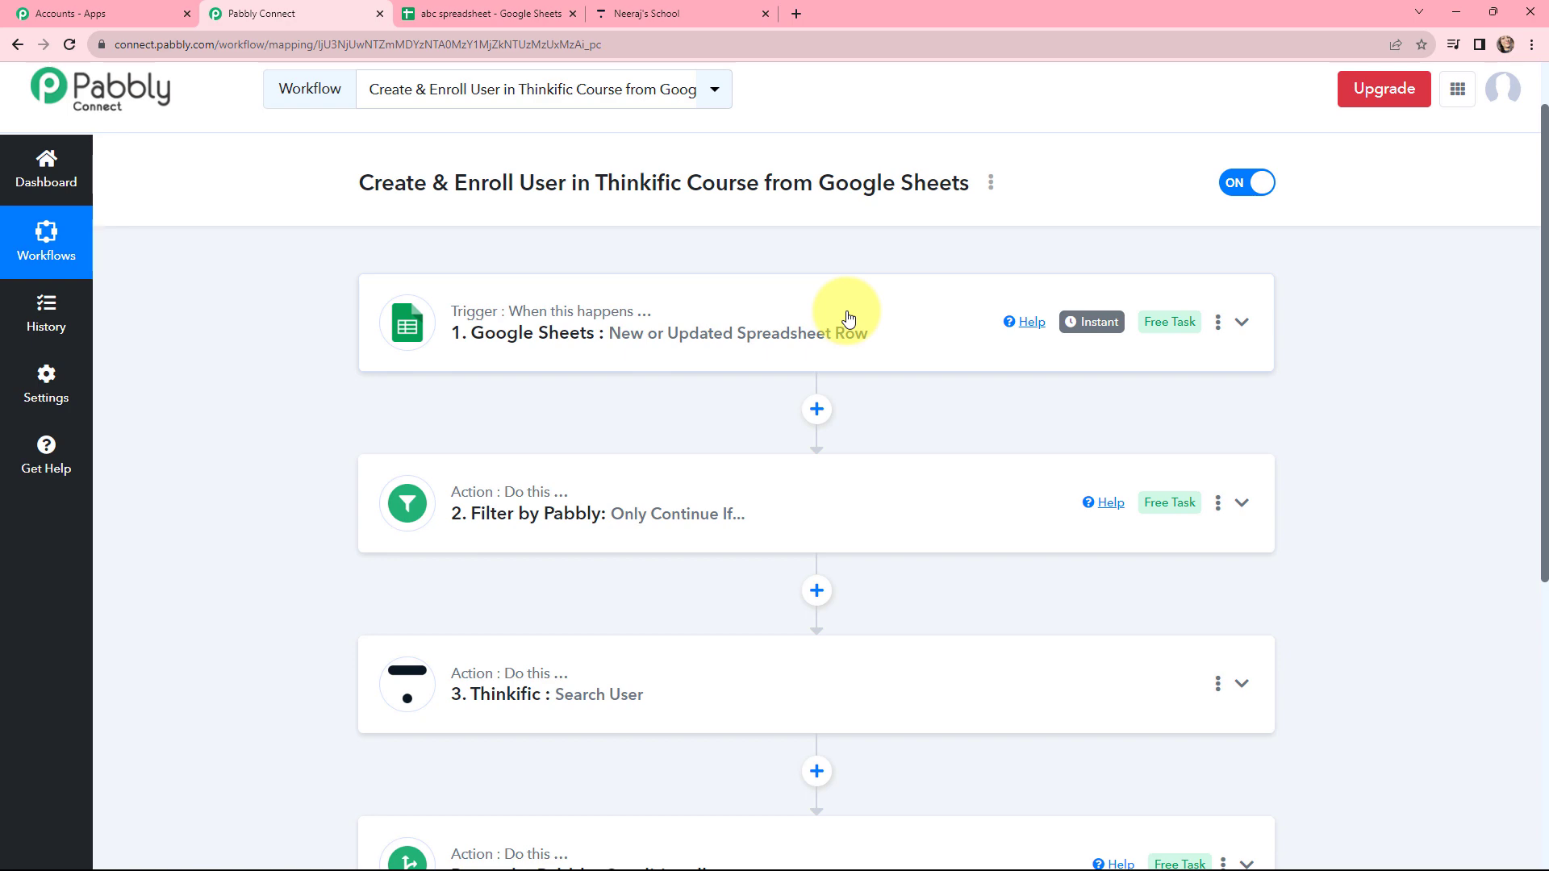
Start re-capturing the webhook response in the Google Sheets trigger step and switch to the abc spreadsheet in Google Sheets
{"action": "left_click", "coordinate": [683, 323]}
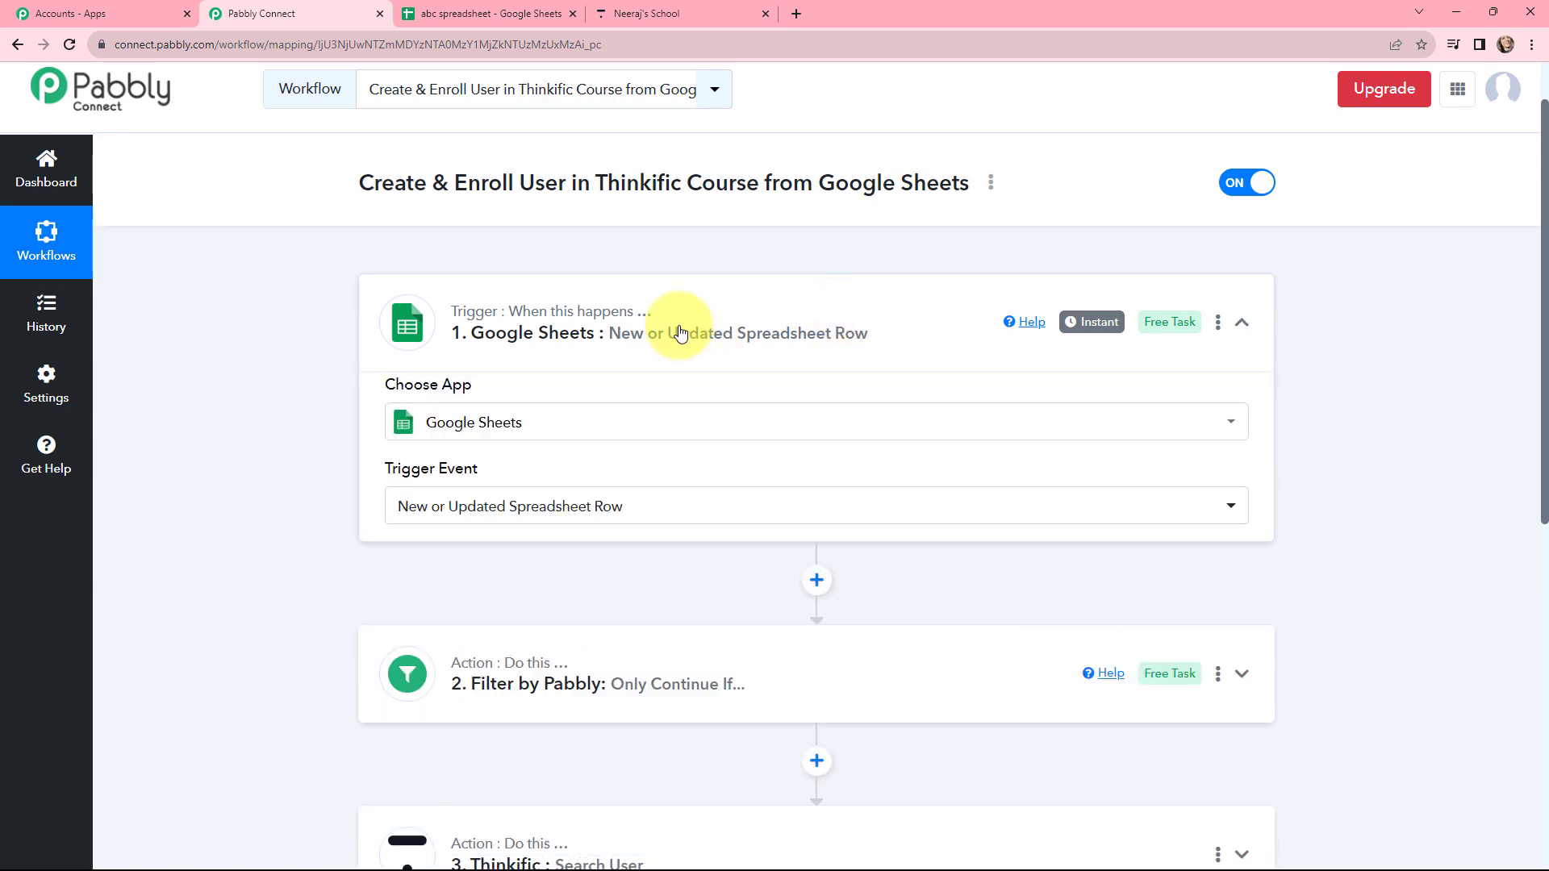
{"action": "scroll", "coordinate": [679, 331], "scroll_direction": "down", "scroll_amount": 5}
{"action": "scroll", "coordinate": [680, 331], "scroll_direction": "down", "scroll_amount": 3}
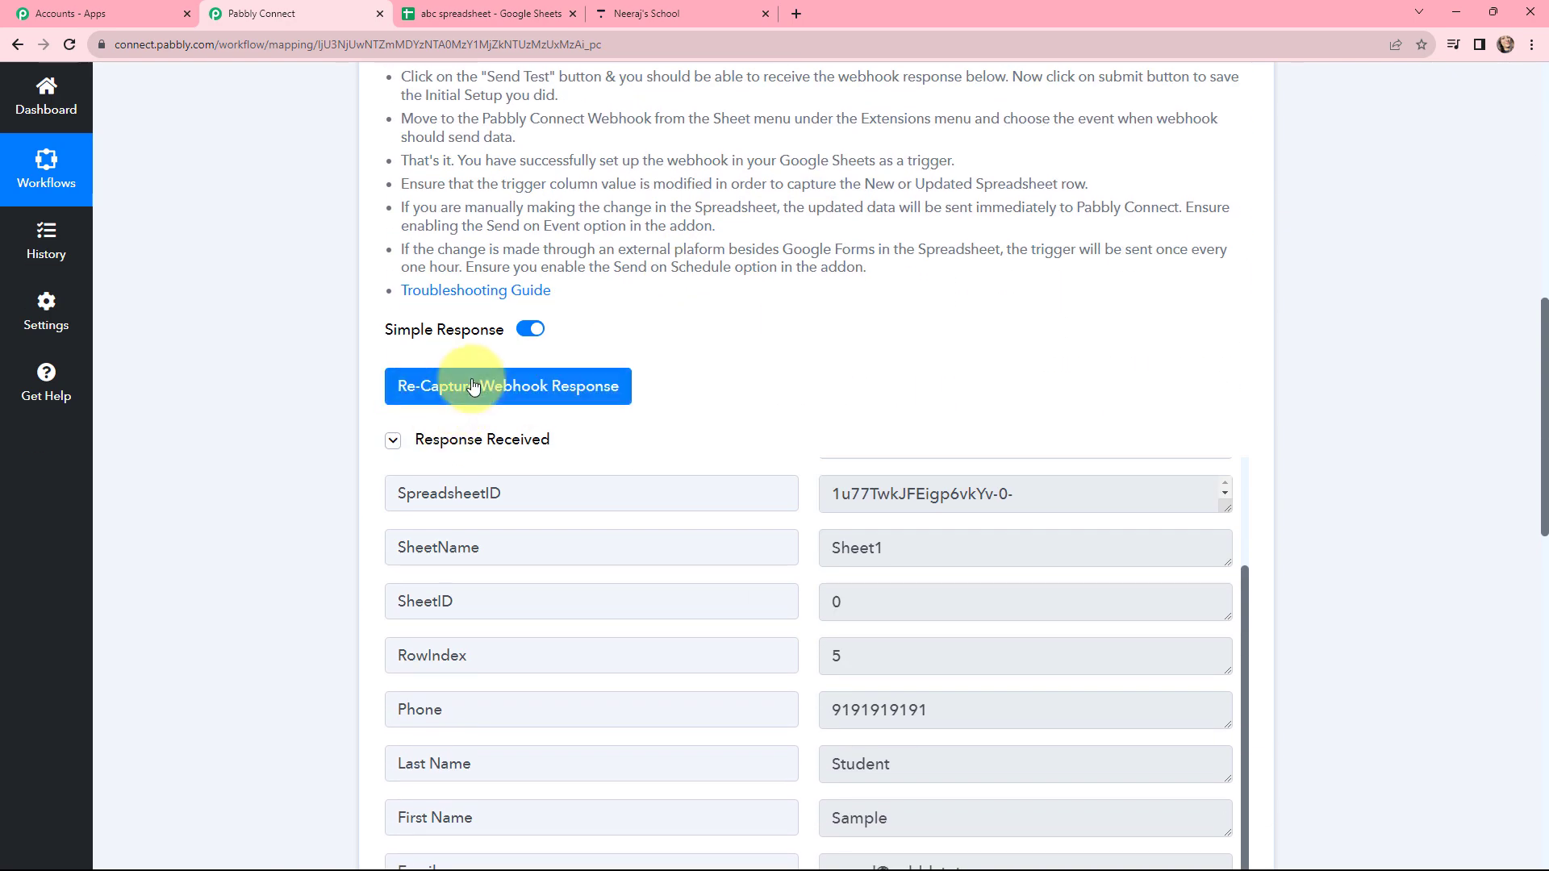
{"action": "left_click", "coordinate": [443, 386]}
{"action": "left_click", "coordinate": [709, 578]}
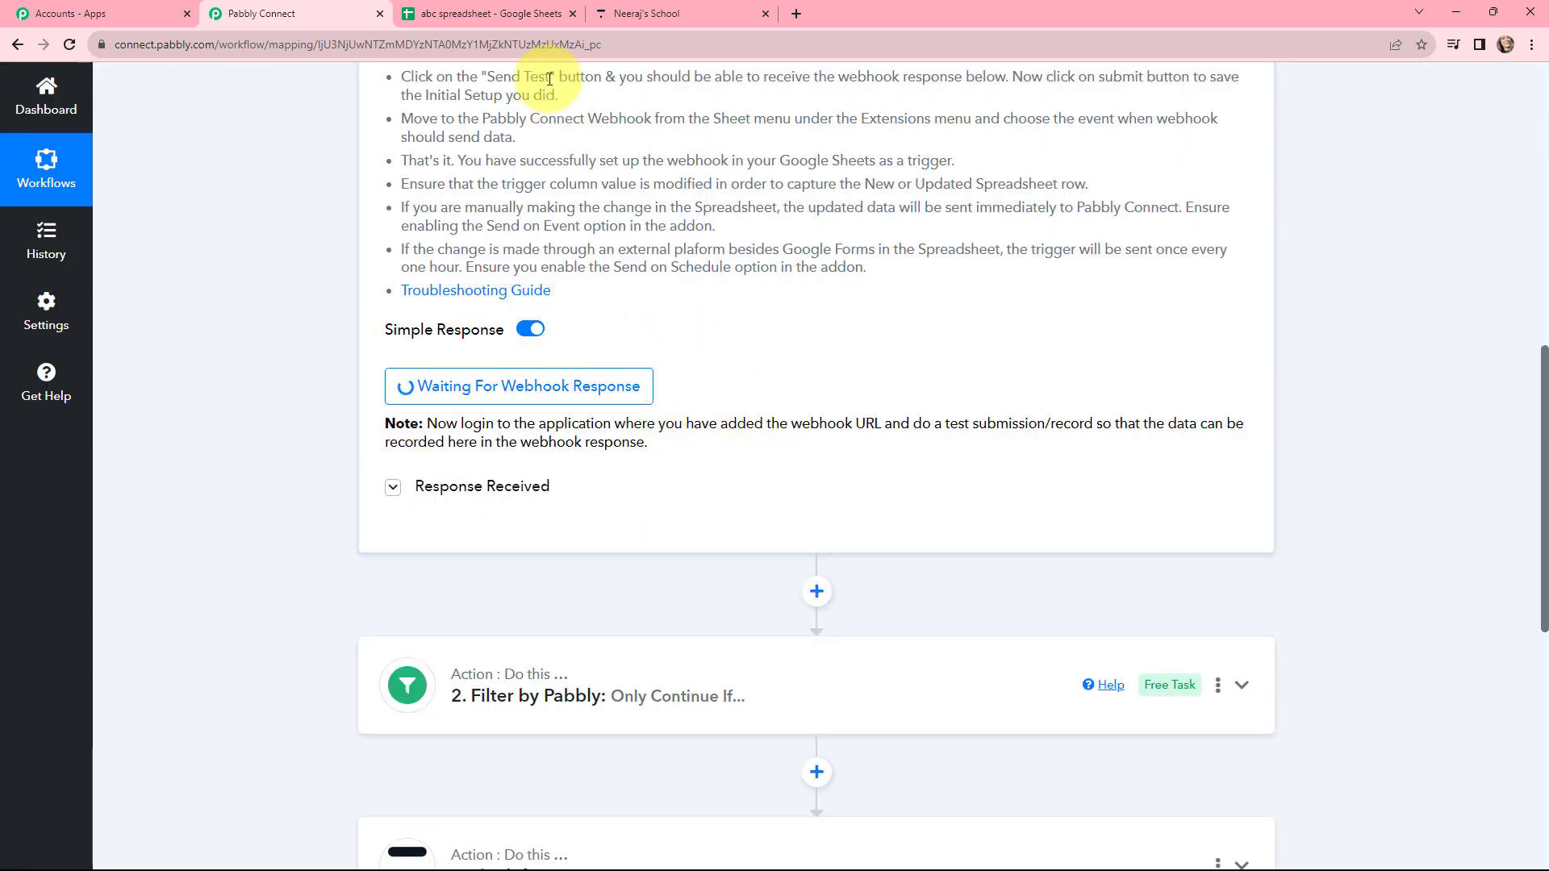
{"action": "left_click", "coordinate": [502, 10]}
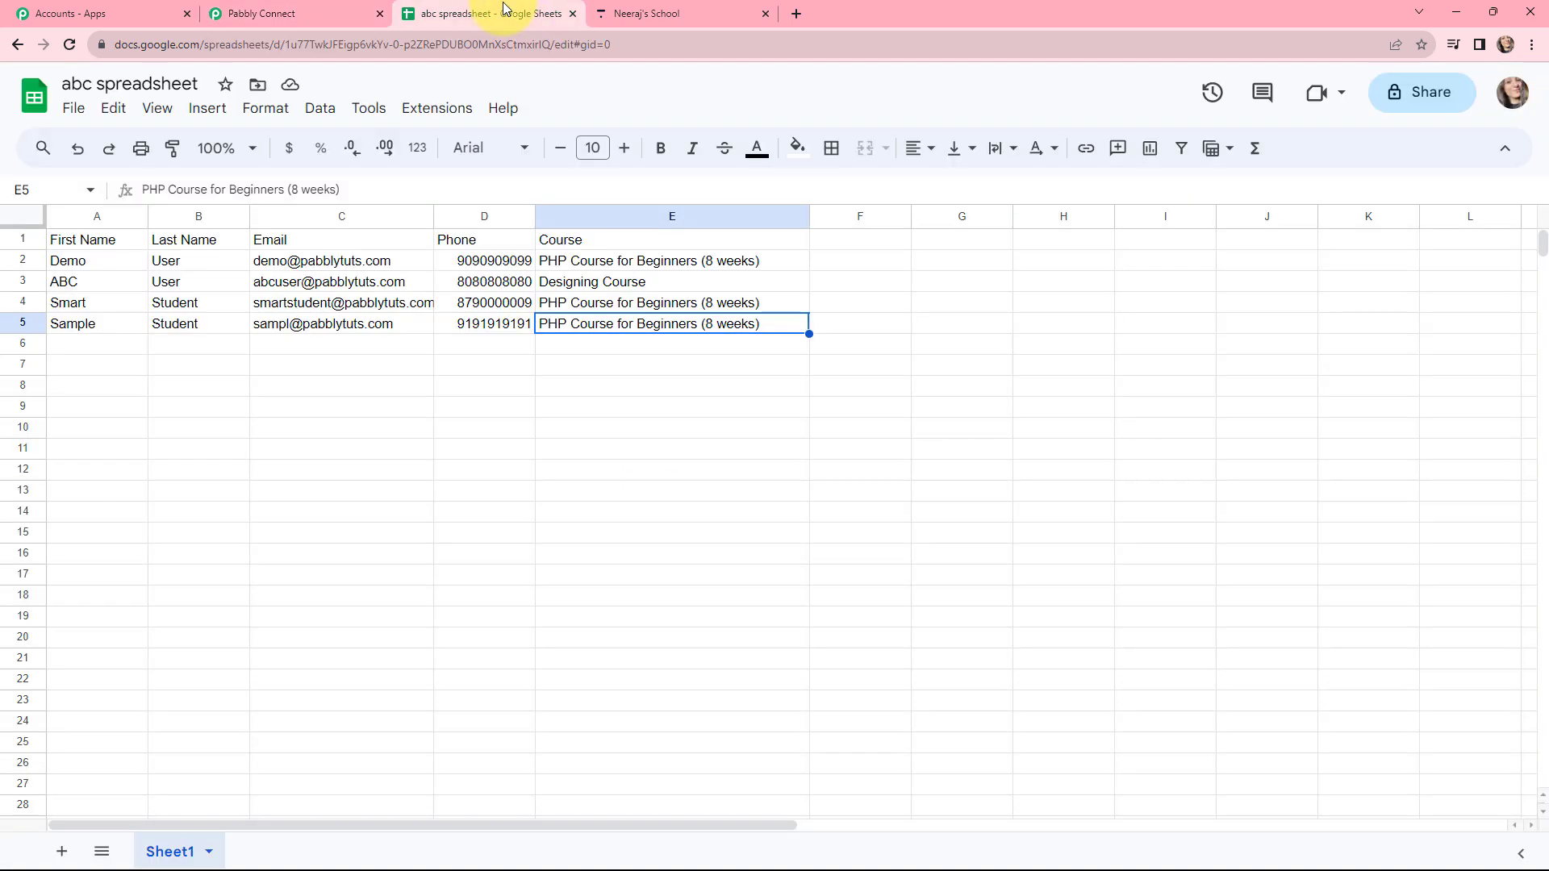
Paste a new student's details with PHP Course for Beginners (8 weeks) into row 6, switch to Pabbly Connect and reload the workflow
{"action": "left_click", "coordinate": [94, 343]}
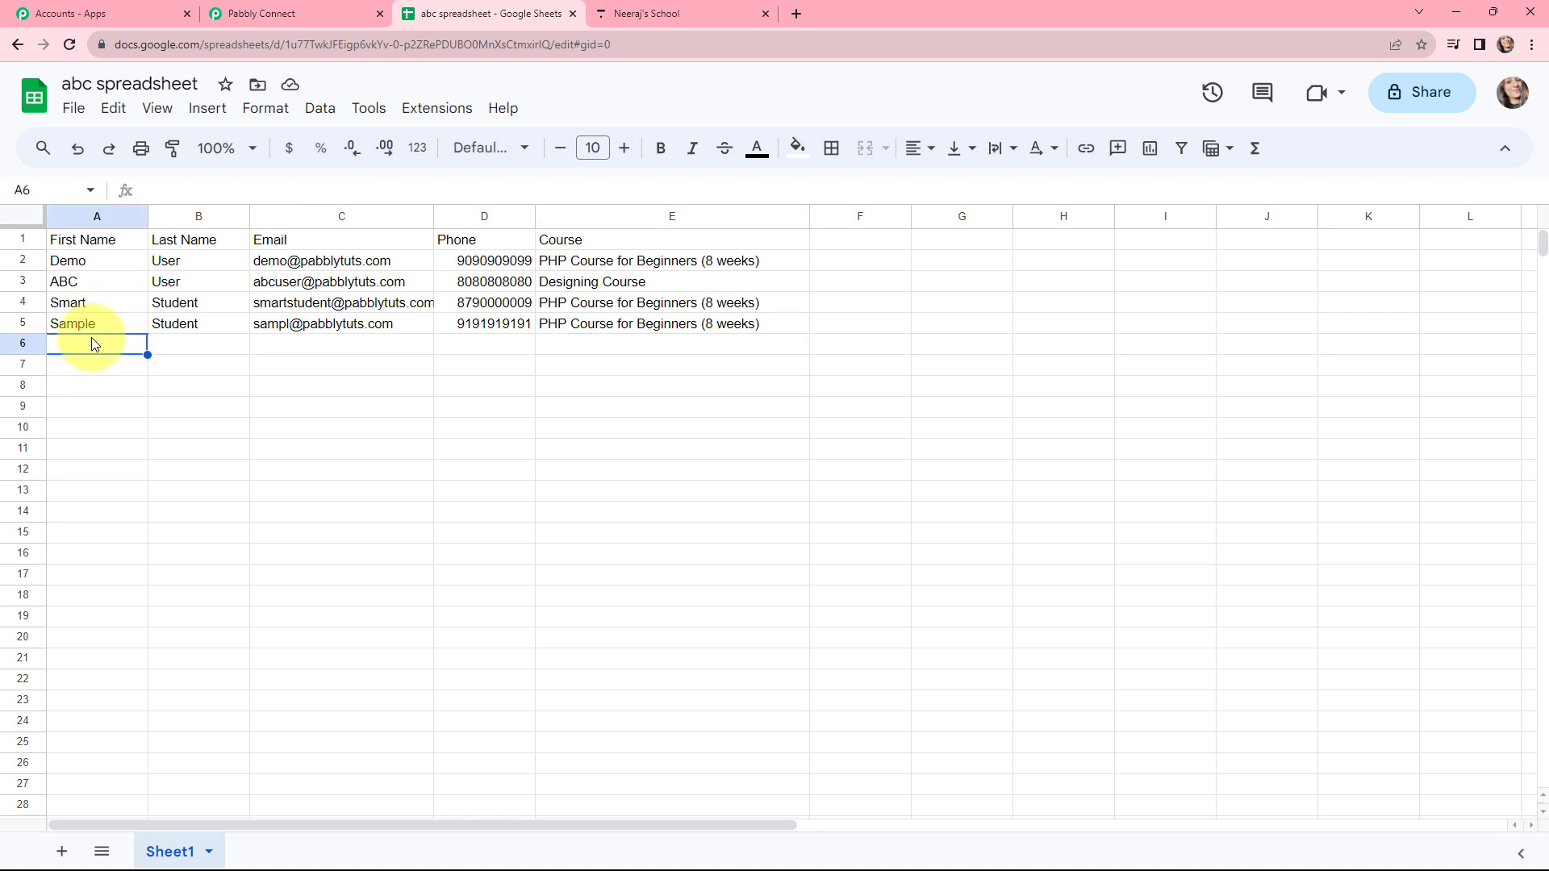
{"action": "key", "text": "ctrl+v"}
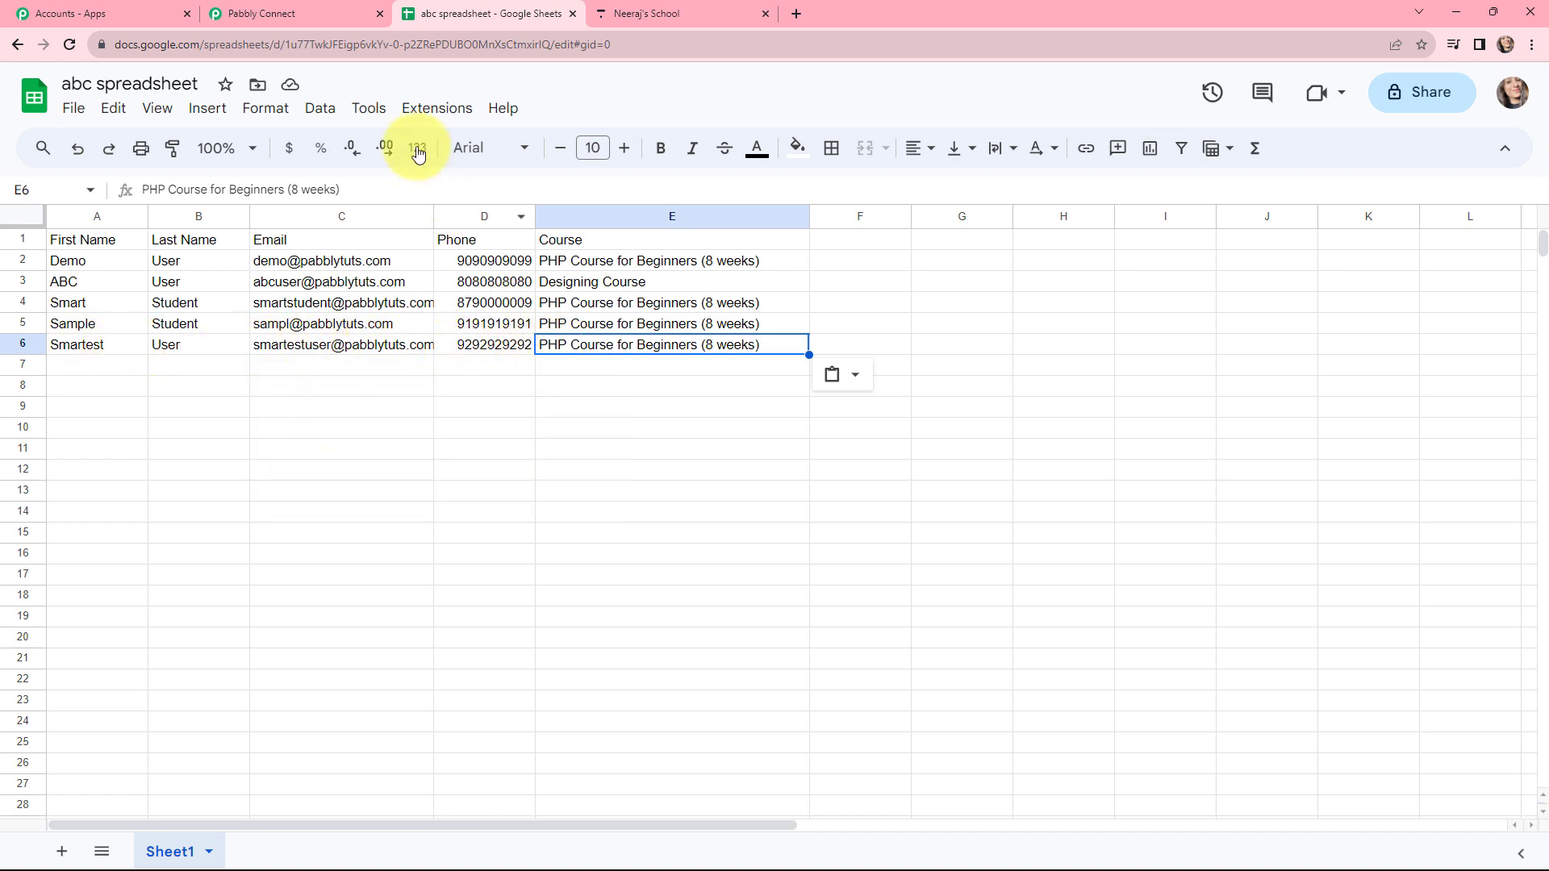
{"action": "left_click", "coordinate": [279, 13]}
{"action": "scroll", "coordinate": [283, 269], "scroll_direction": "up", "scroll_amount": 1}
{"action": "scroll", "coordinate": [280, 261], "scroll_direction": "up", "scroll_amount": 10}
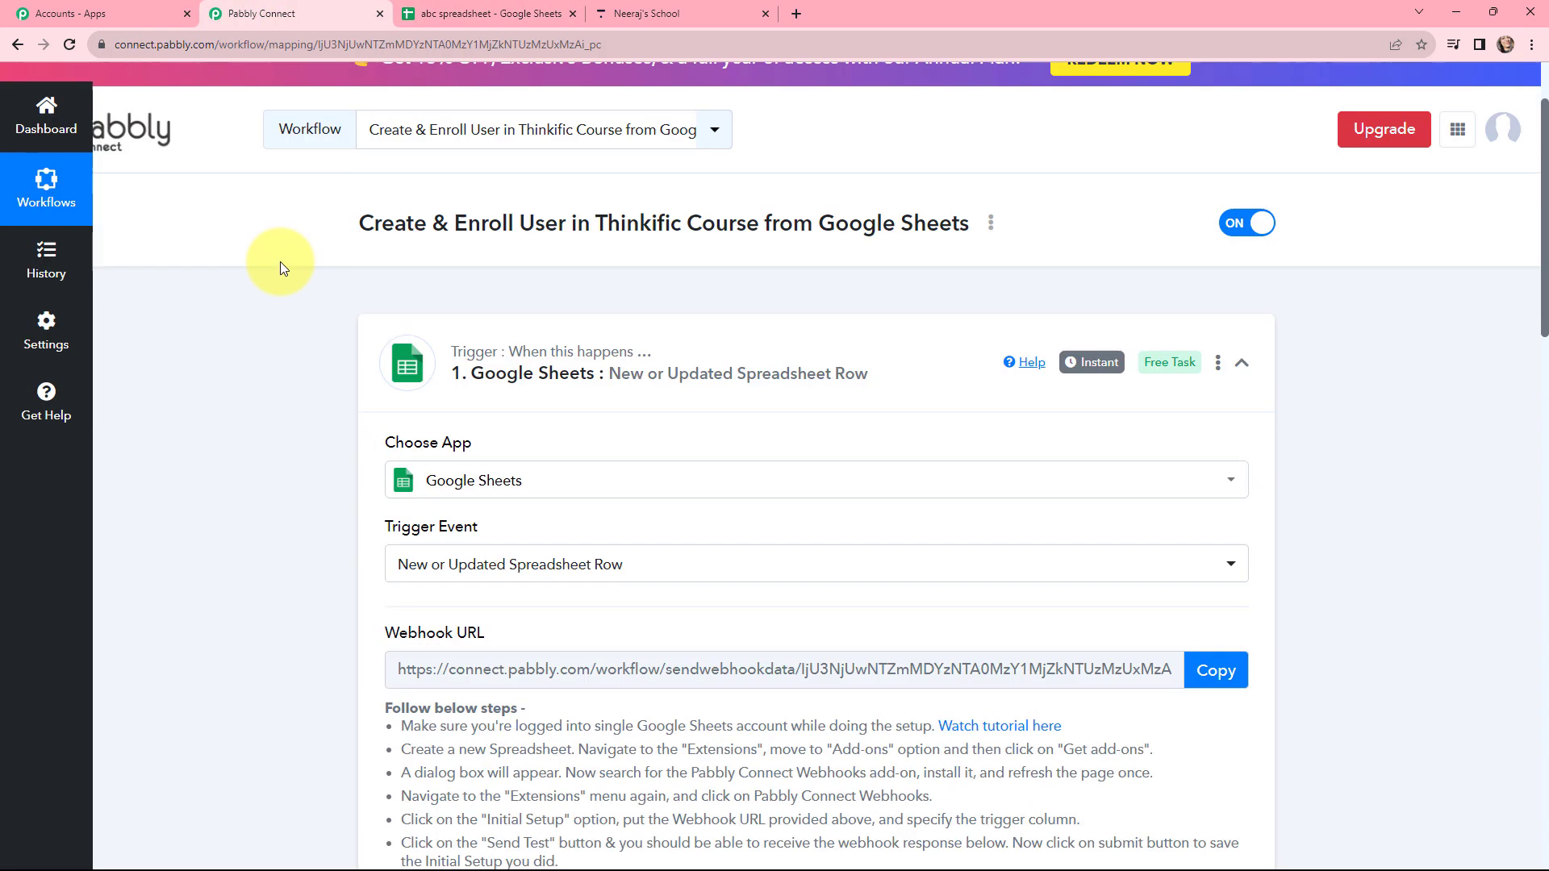
{"action": "left_click", "coordinate": [68, 45]}
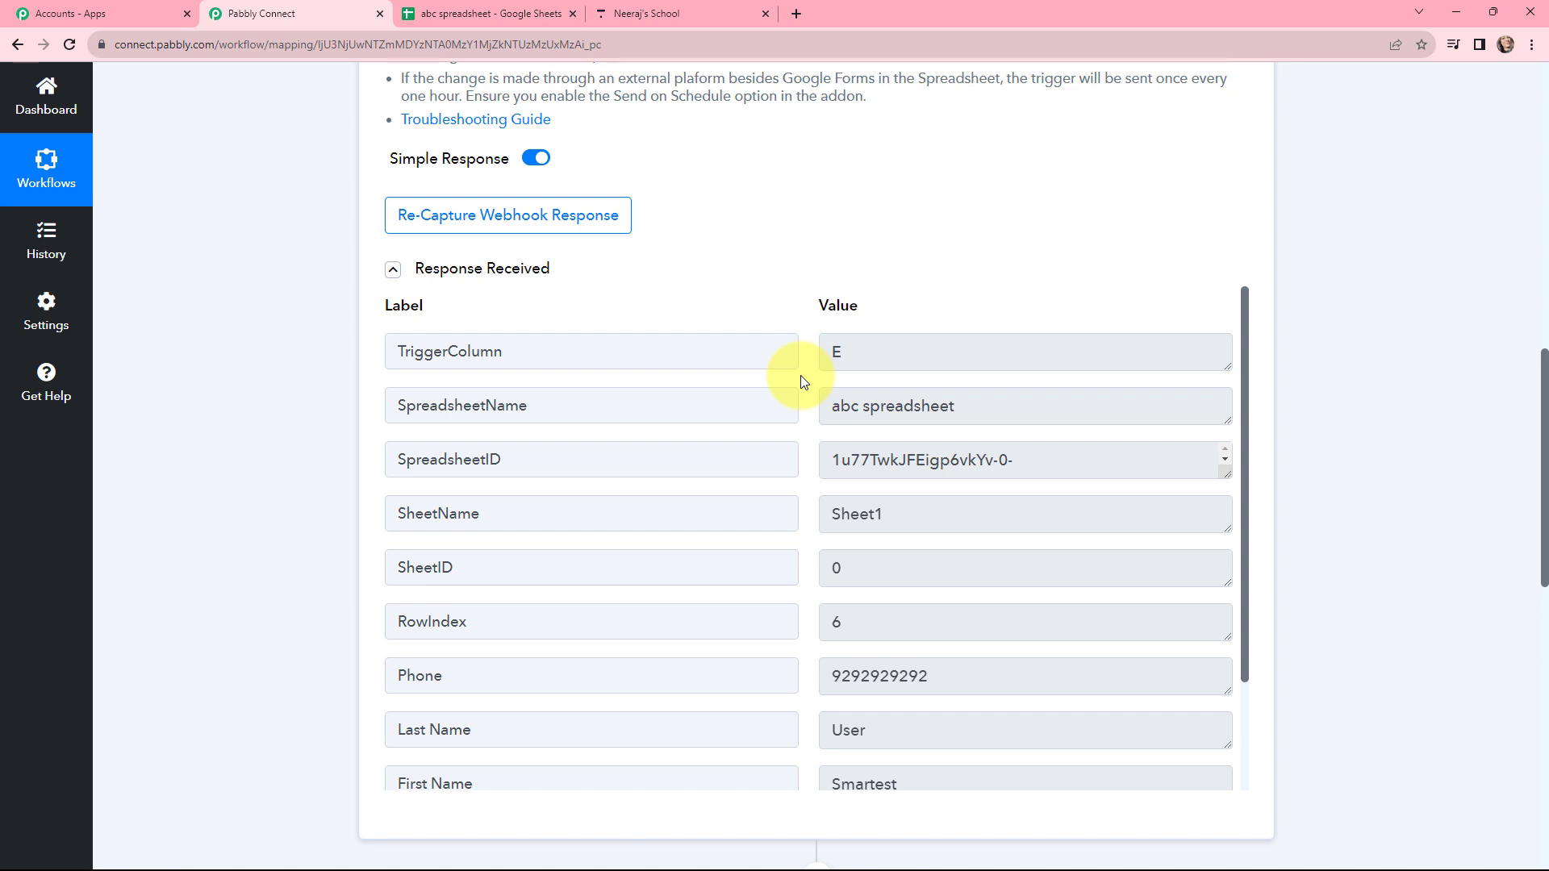
Examine the phone, name, email and course values in the response captured by the Google Sheets trigger
{"action": "scroll", "coordinate": [801, 376], "scroll_direction": "down", "scroll_amount": 2}
{"action": "scroll", "coordinate": [797, 509], "scroll_direction": "down", "scroll_amount": 1}
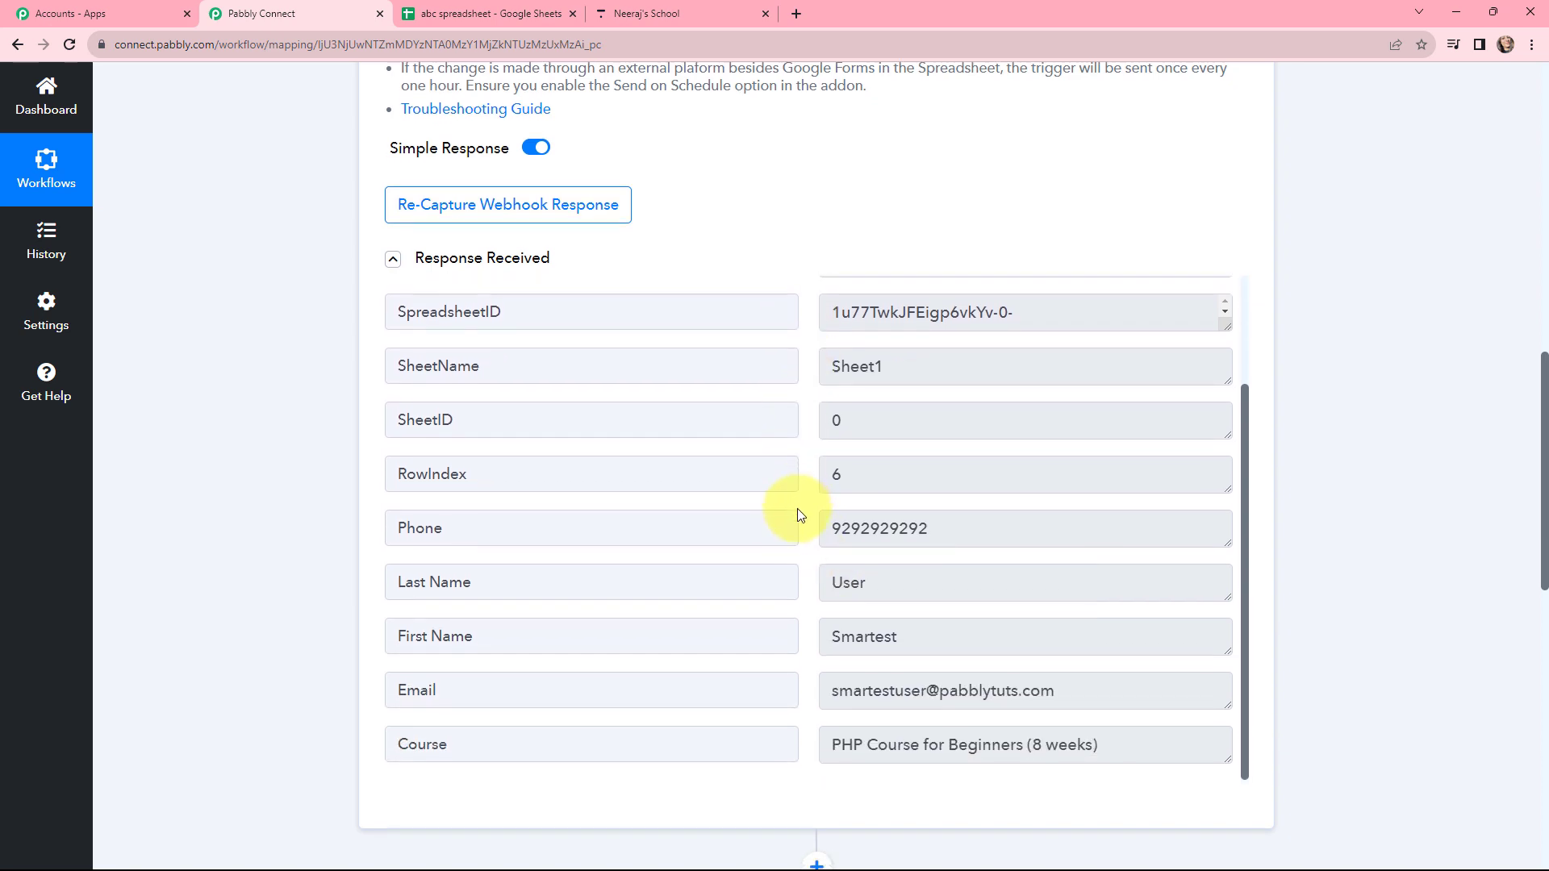
{"action": "left_click", "coordinate": [853, 458]}
{"action": "double_click", "coordinate": [853, 459]}
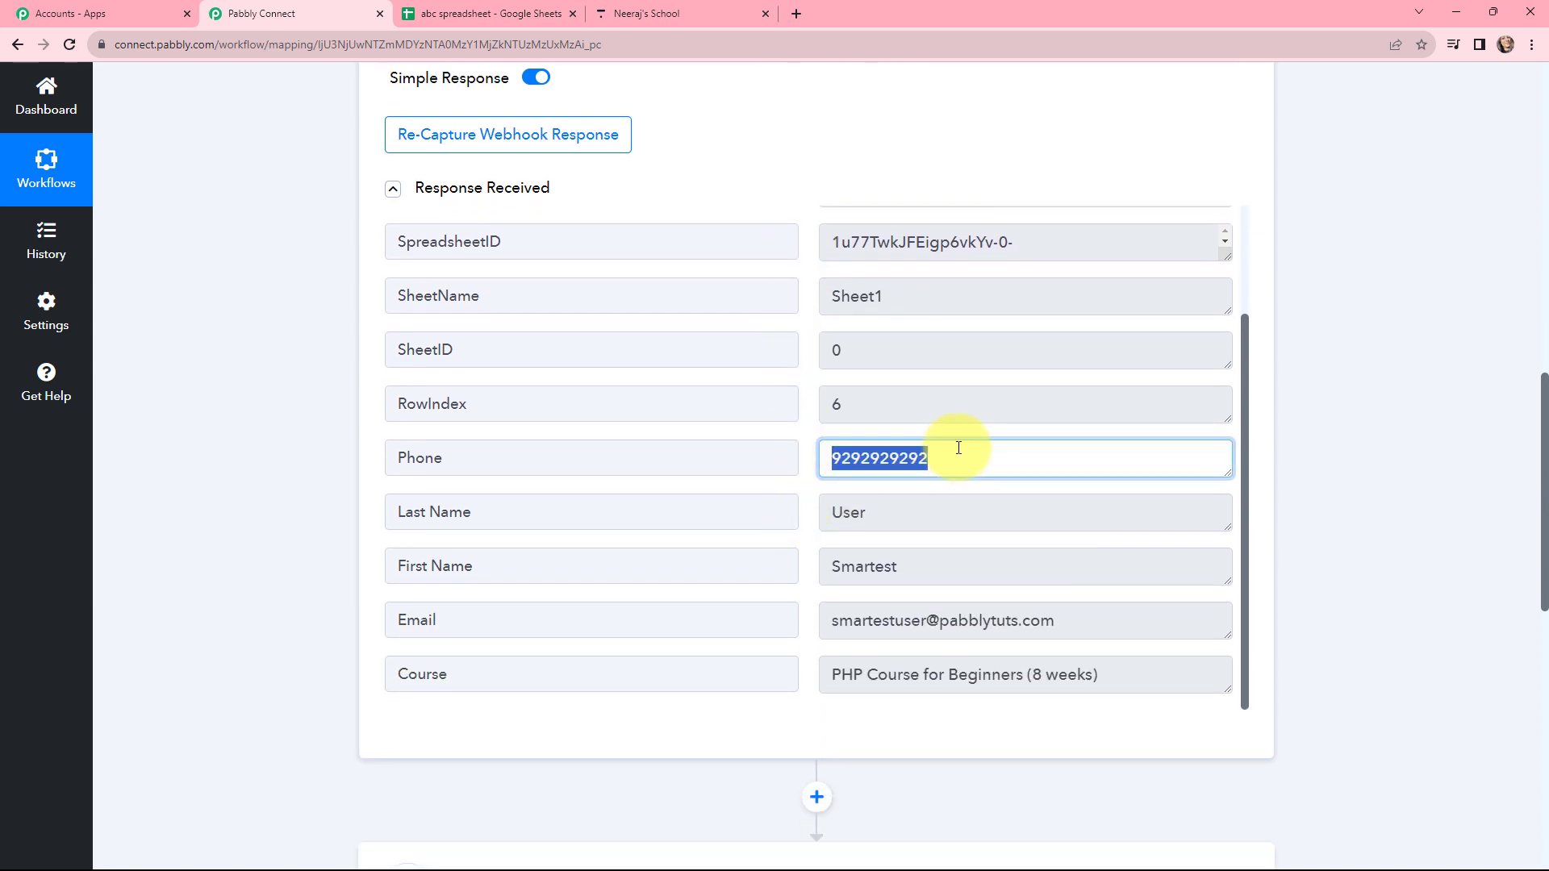
{"action": "left_click_drag", "start_coordinate": [929, 560], "coordinate": [830, 570]}
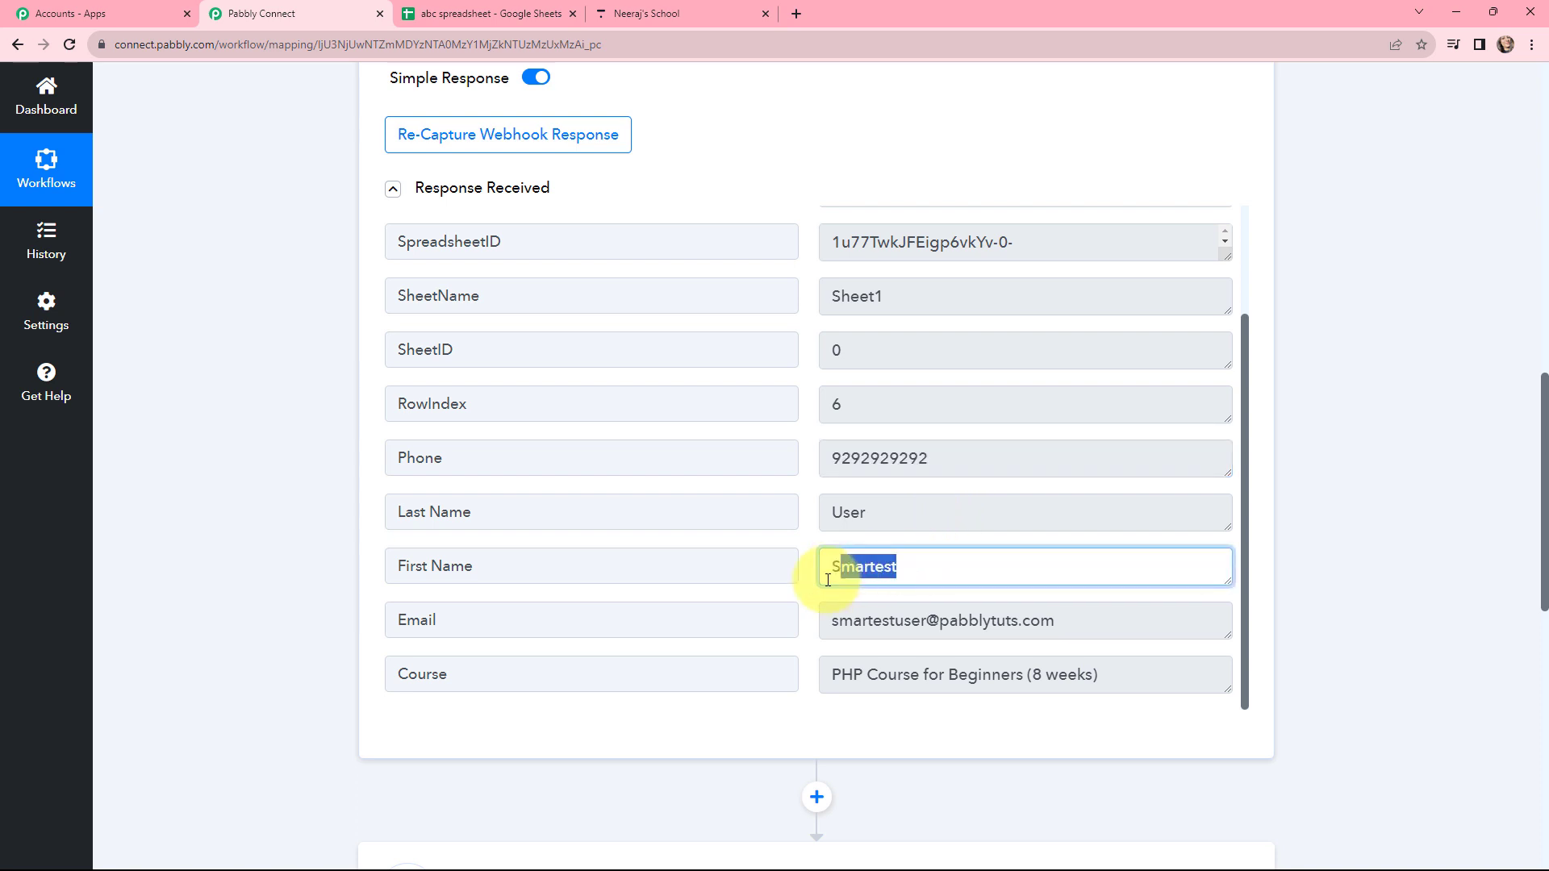
{"action": "left_click_drag", "start_coordinate": [900, 506], "coordinate": [831, 516]}
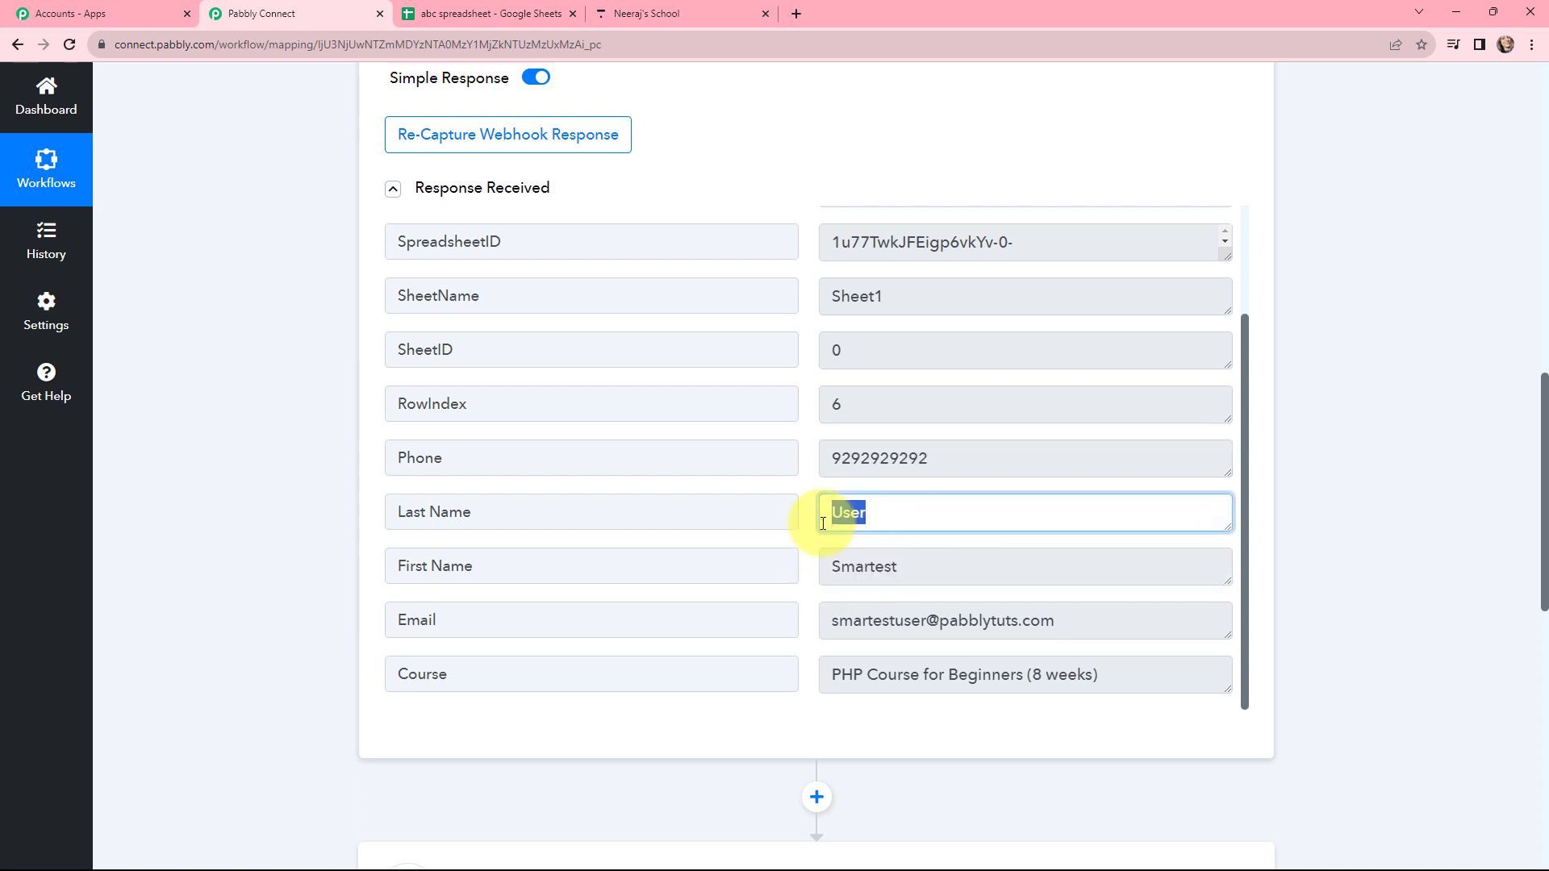
{"action": "left_click", "coordinate": [1072, 684]}
{"action": "left_click_drag", "start_coordinate": [1073, 683], "coordinate": [837, 702]}
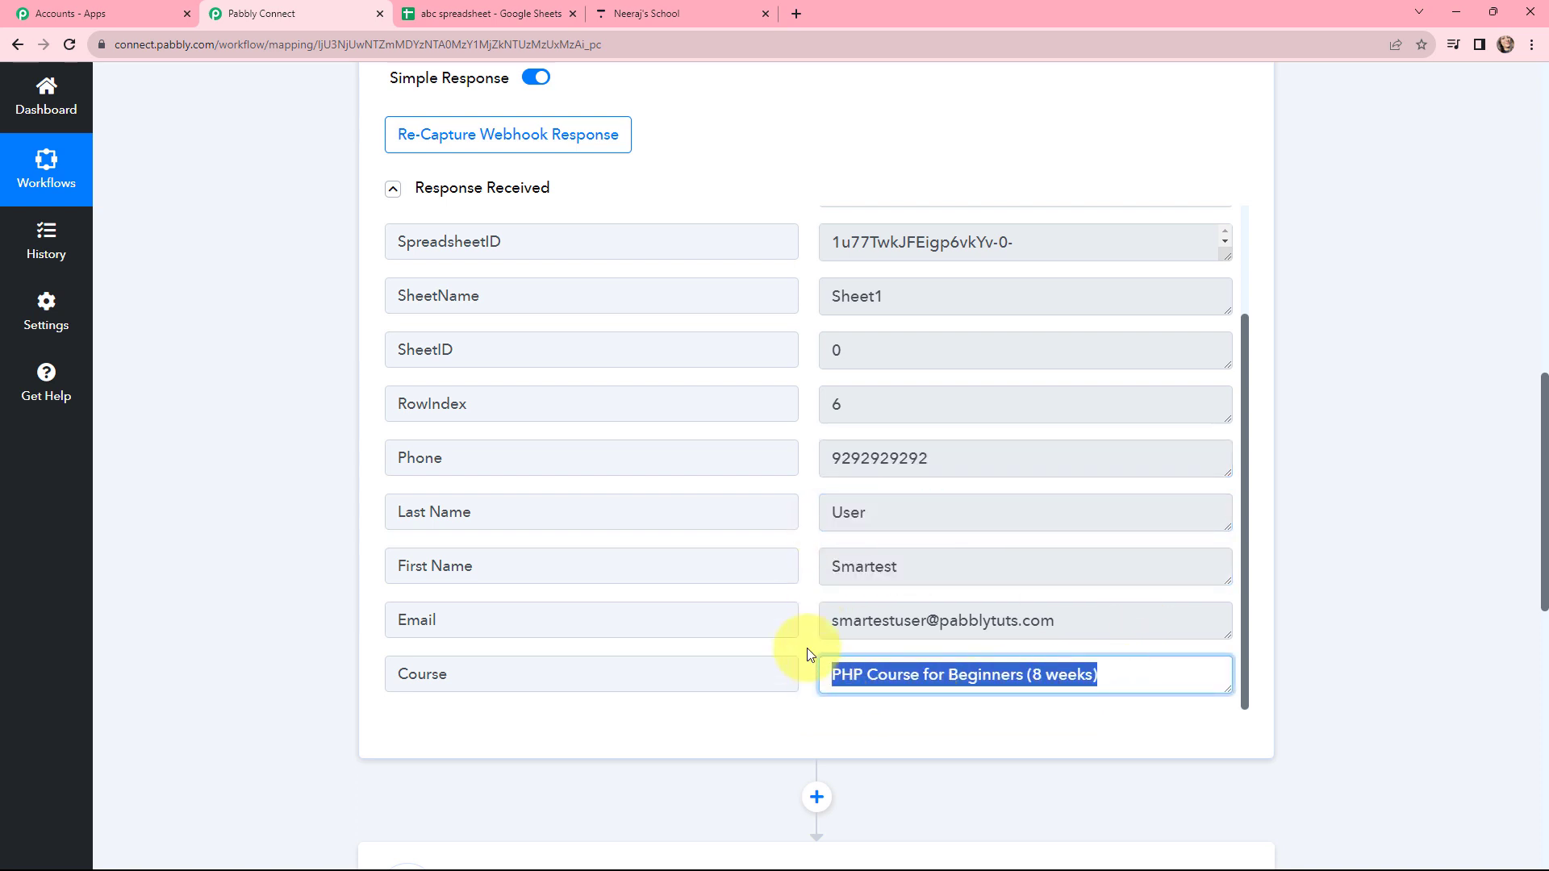
{"action": "left_click", "coordinate": [810, 620]}
{"action": "left_click_drag", "start_coordinate": [1087, 621], "coordinate": [788, 616]}
{"action": "left_click", "coordinate": [792, 606]}
Expand the Router step and open the filter and action steps of the User Doesn't Exist route
{"action": "scroll", "coordinate": [815, 484], "scroll_direction": "down", "scroll_amount": 8}
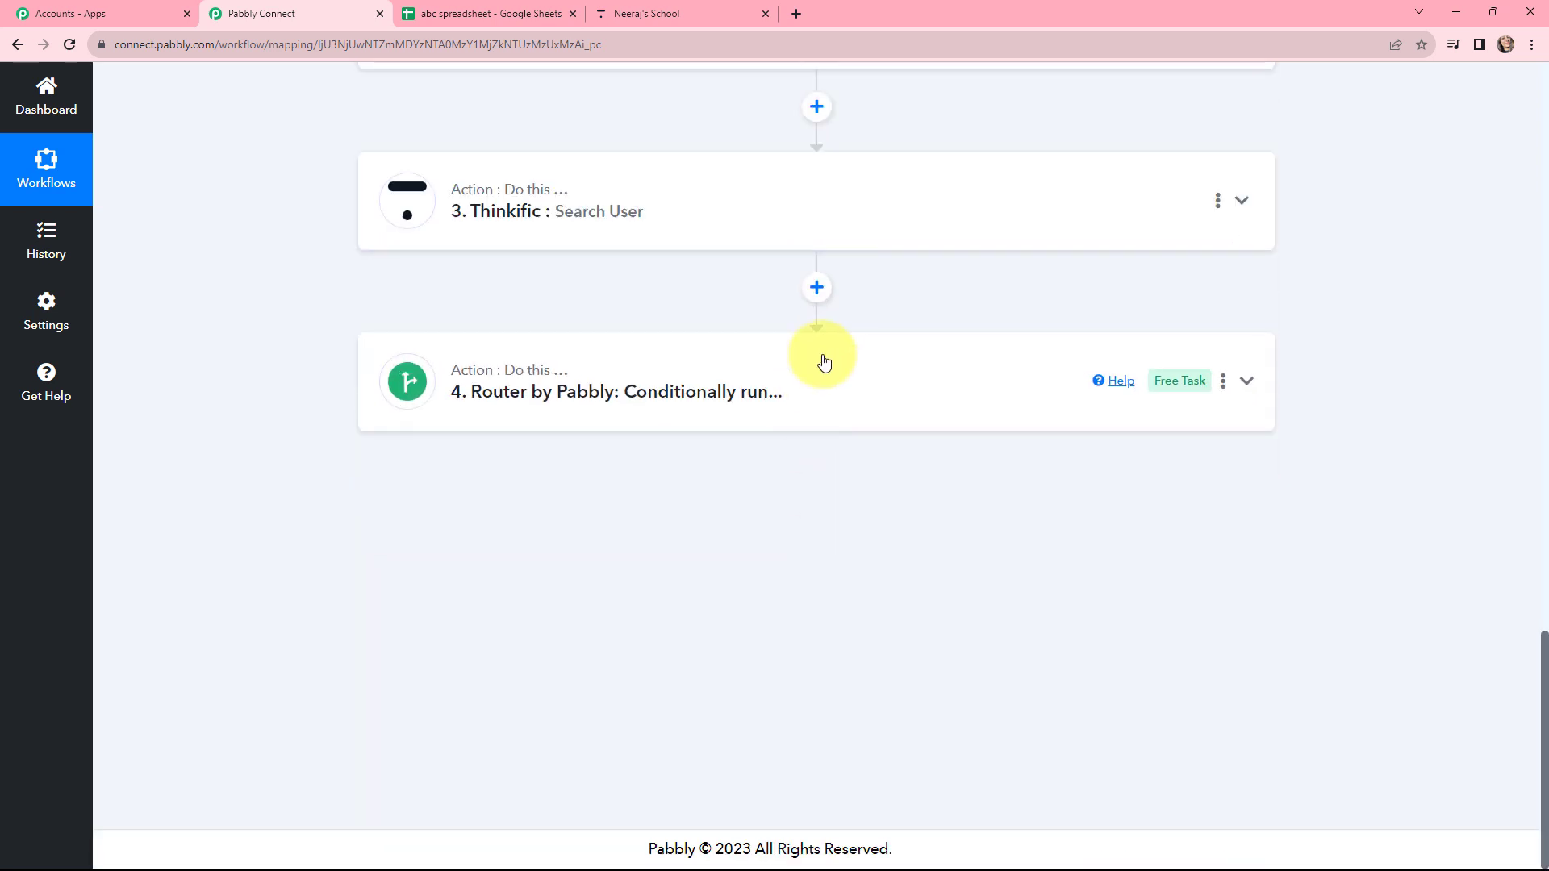
{"action": "left_click", "coordinate": [793, 395]}
{"action": "scroll", "coordinate": [793, 395], "scroll_direction": "down", "scroll_amount": 1}
{"action": "mouse_move", "coordinate": [519, 609]}
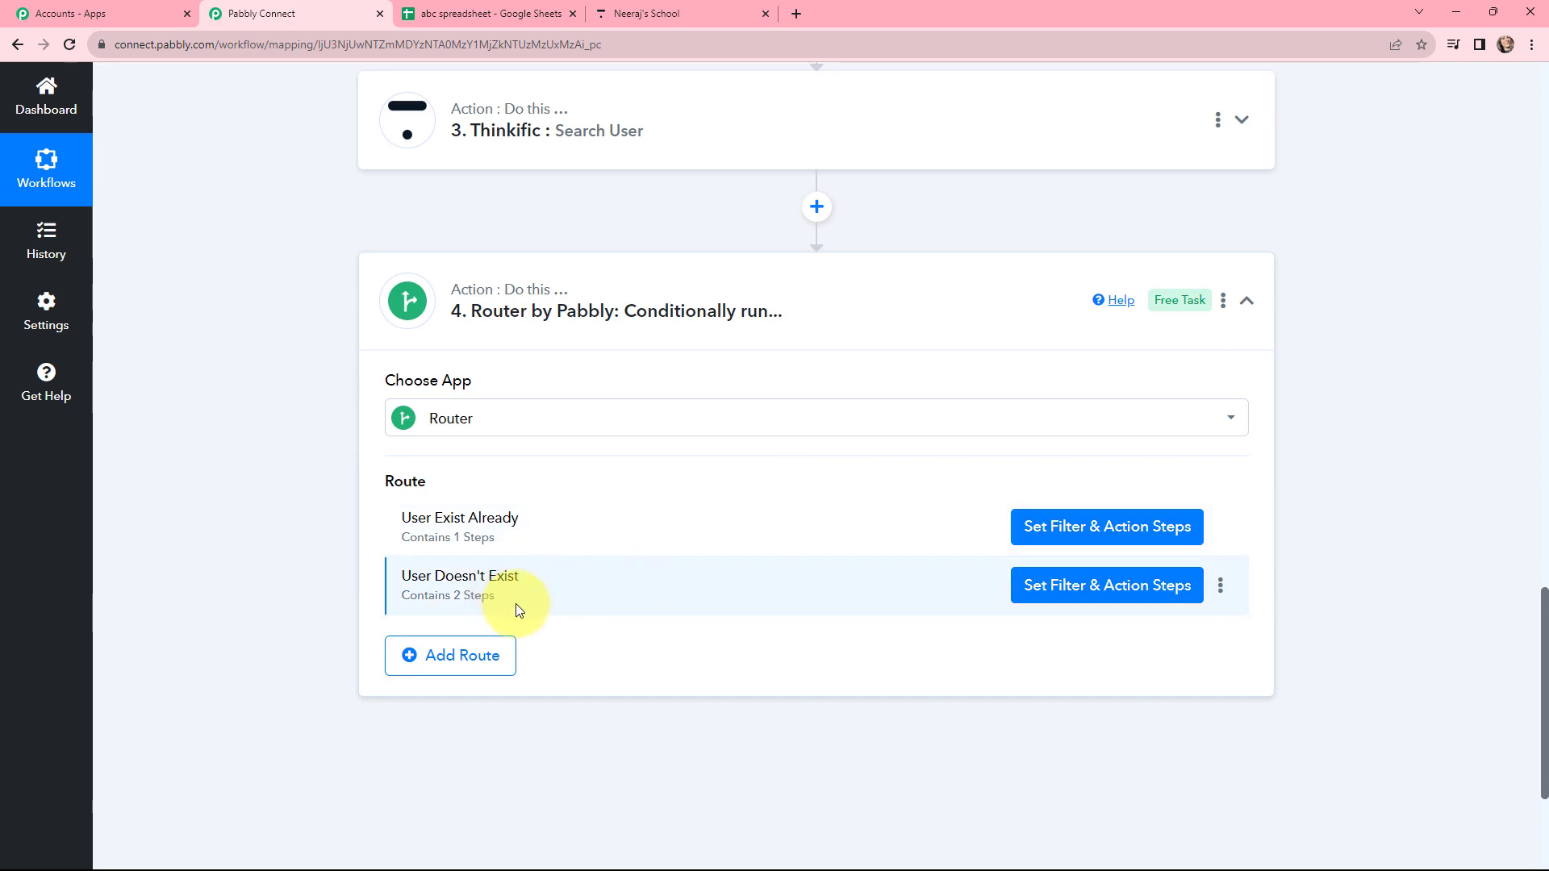
{"action": "left_click", "coordinate": [1045, 586]}
Review the route's filter condition and the mapped fields of the Thinkific Create User action
{"action": "scroll", "coordinate": [1049, 508], "scroll_direction": "down", "scroll_amount": 1}
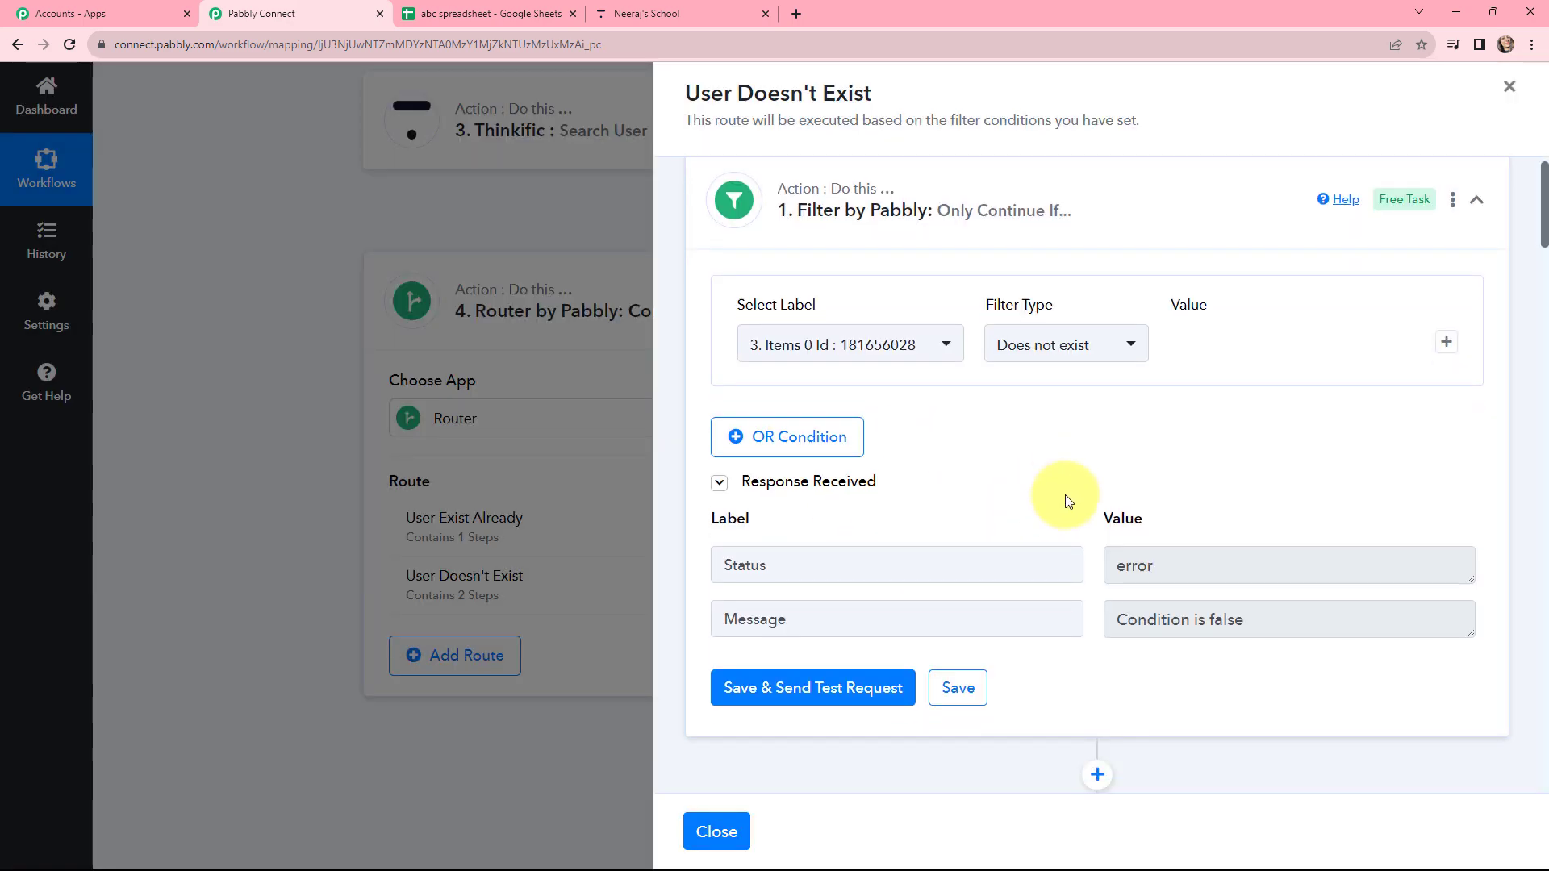
{"action": "scroll", "coordinate": [1065, 495], "scroll_direction": "down", "scroll_amount": 8}
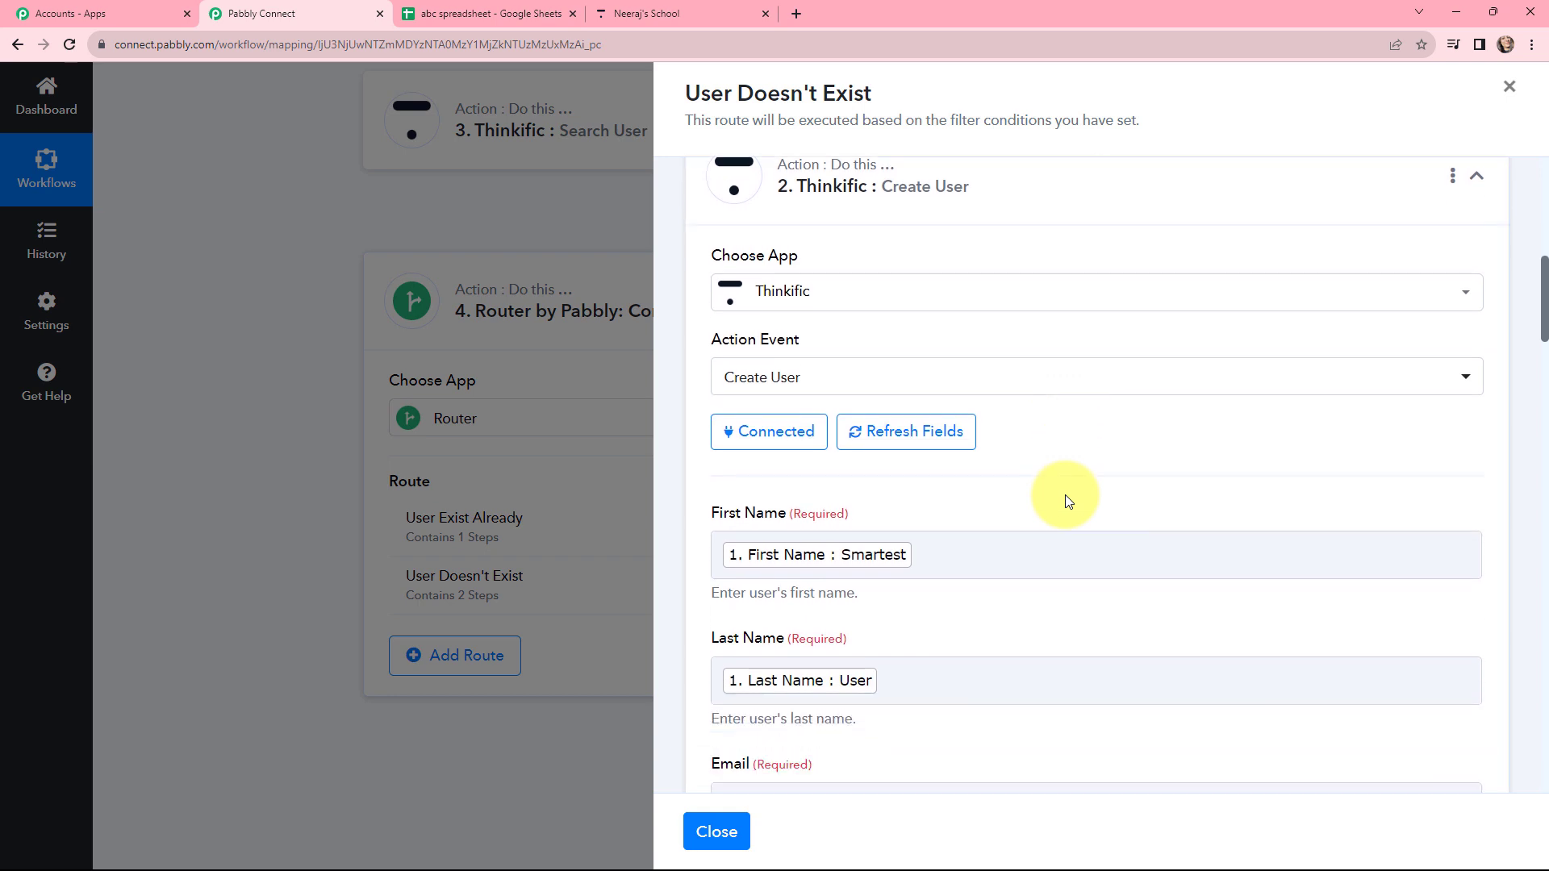
{"action": "scroll", "coordinate": [1065, 496], "scroll_direction": "down", "scroll_amount": 1}
{"action": "scroll", "coordinate": [1065, 495], "scroll_direction": "up", "scroll_amount": 2}
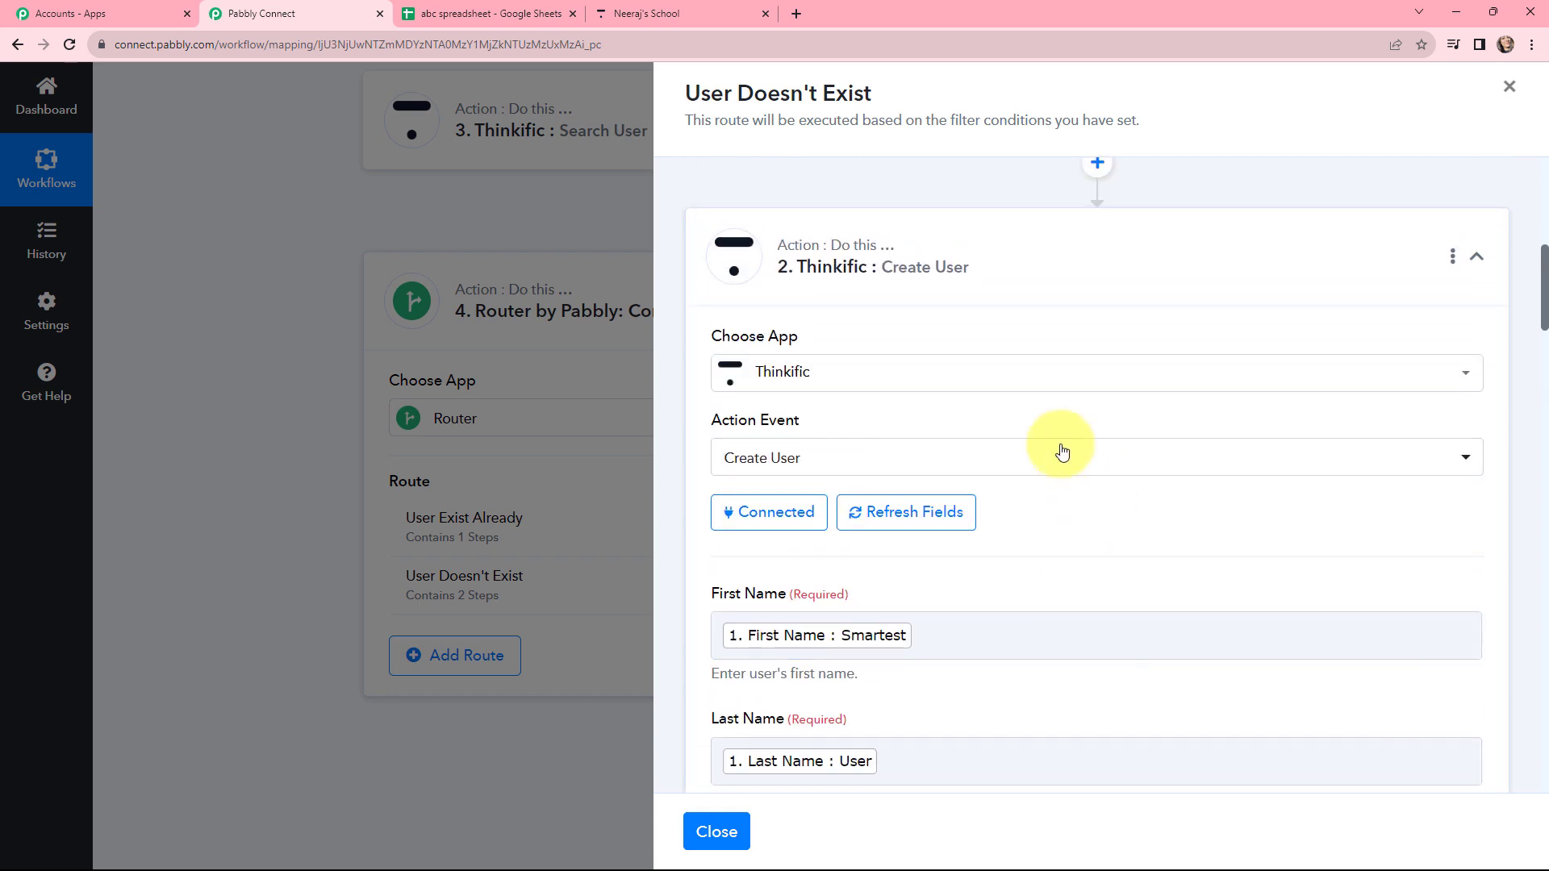
{"action": "scroll", "coordinate": [1041, 577], "scroll_direction": "down", "scroll_amount": 5}
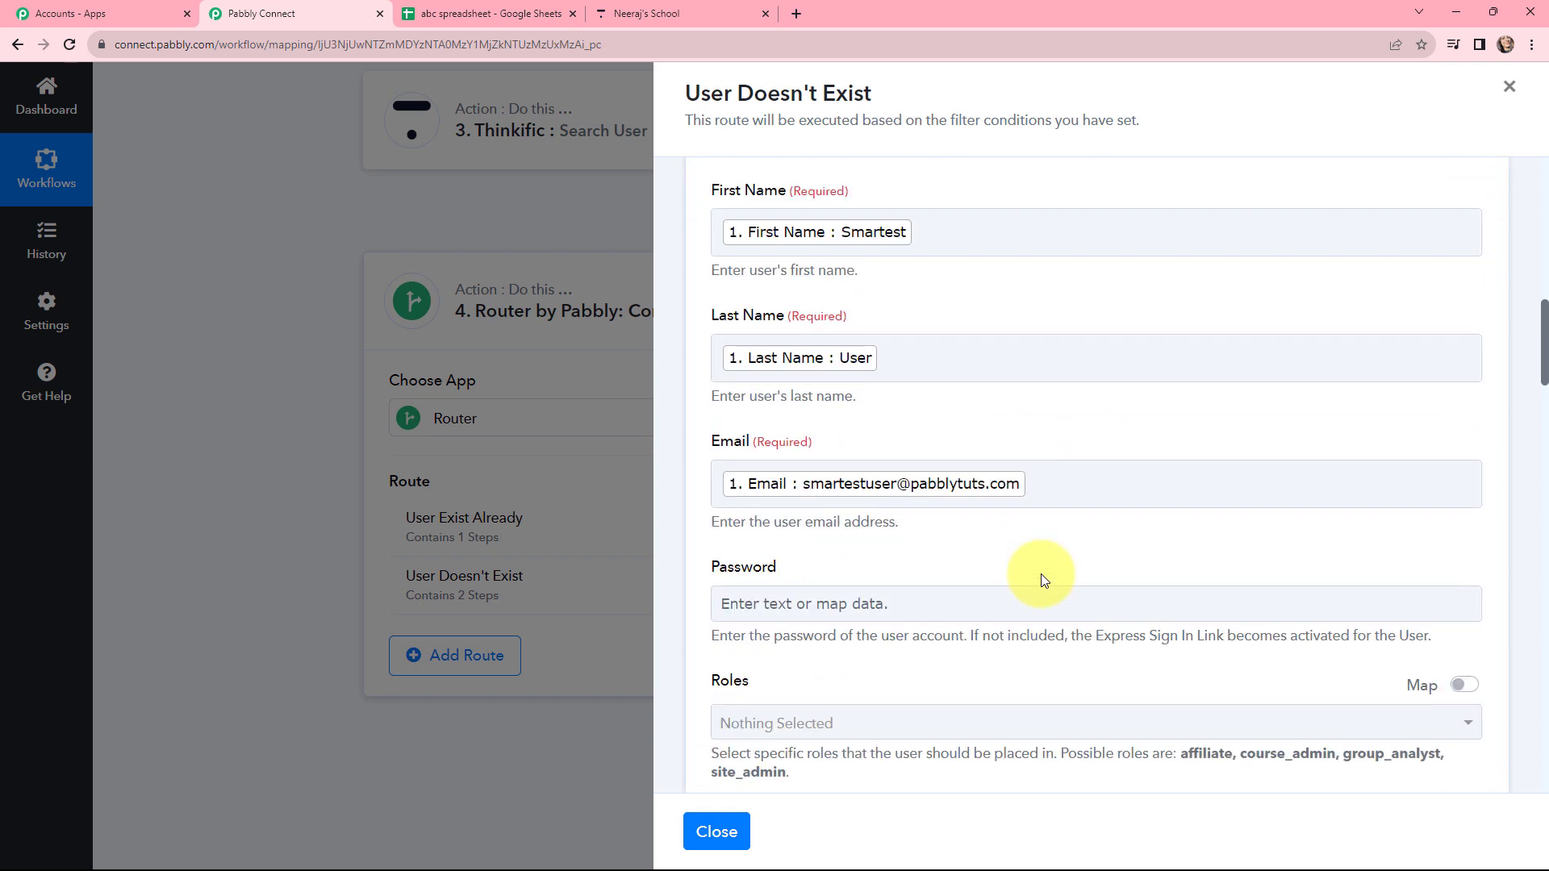
{"action": "scroll", "coordinate": [1044, 579], "scroll_direction": "down", "scroll_amount": 13}
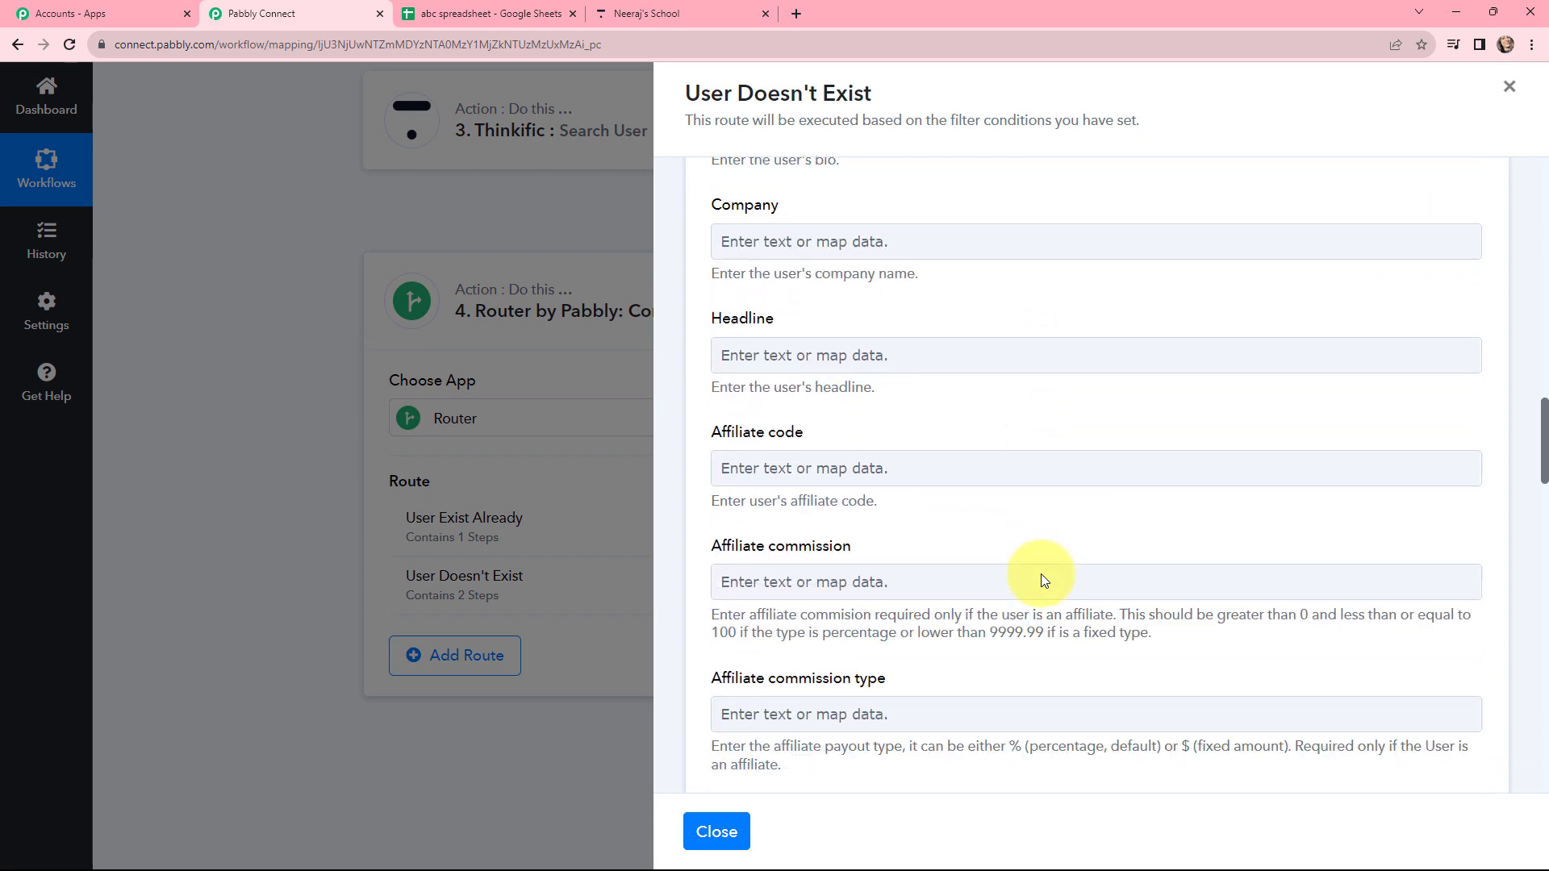
{"action": "scroll", "coordinate": [1041, 577], "scroll_direction": "down", "scroll_amount": 6}
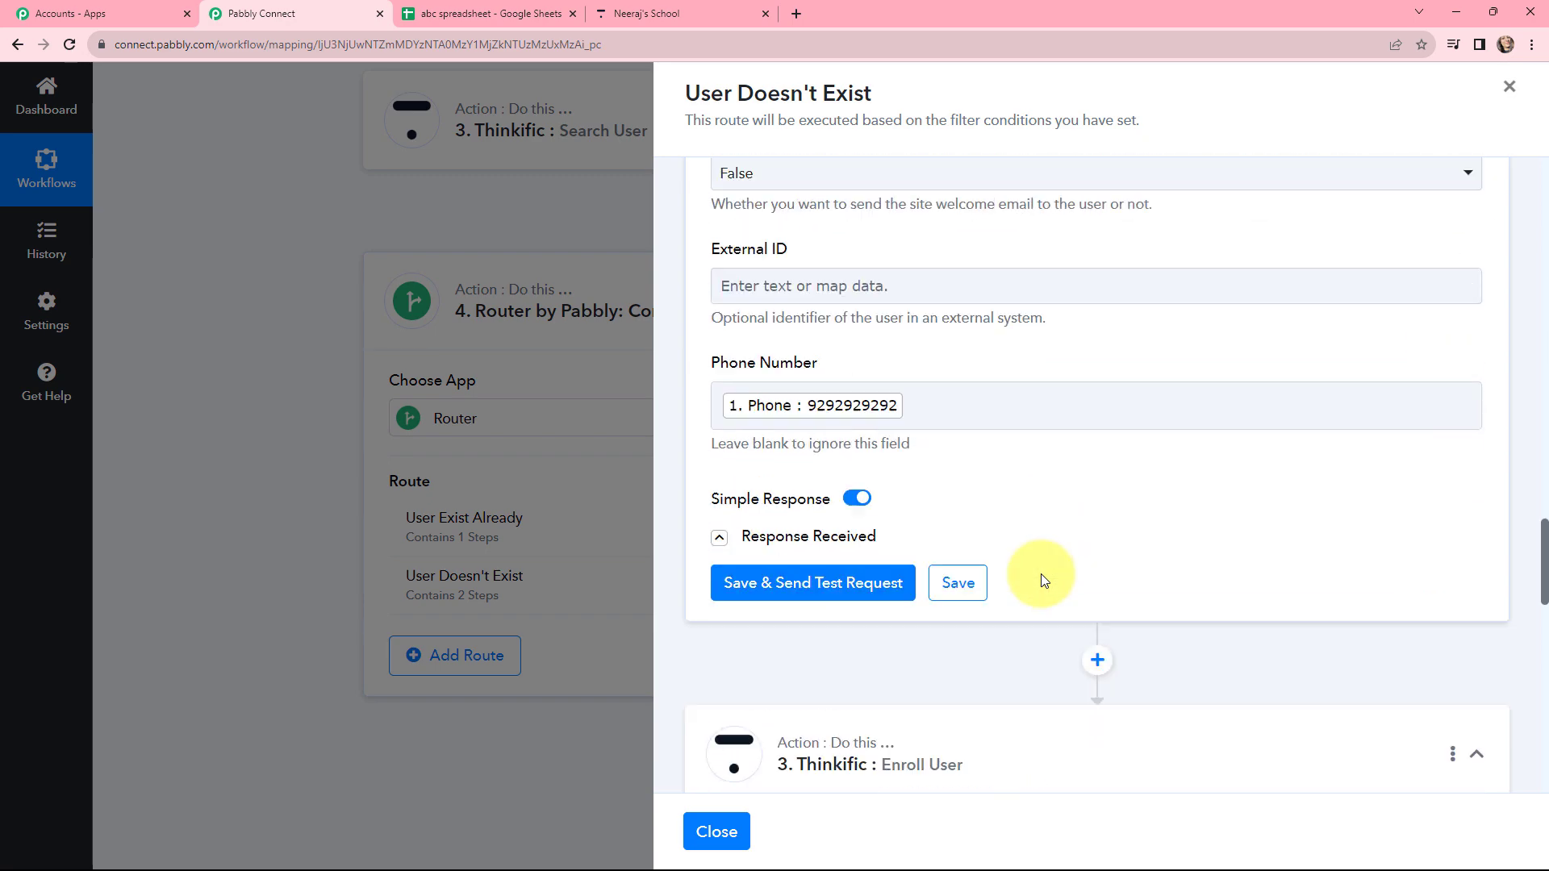
Expand the response received by Create User and examine the new user's name, email and Id
{"action": "left_click", "coordinate": [717, 536]}
{"action": "scroll", "coordinate": [1059, 455], "scroll_direction": "down", "scroll_amount": 5}
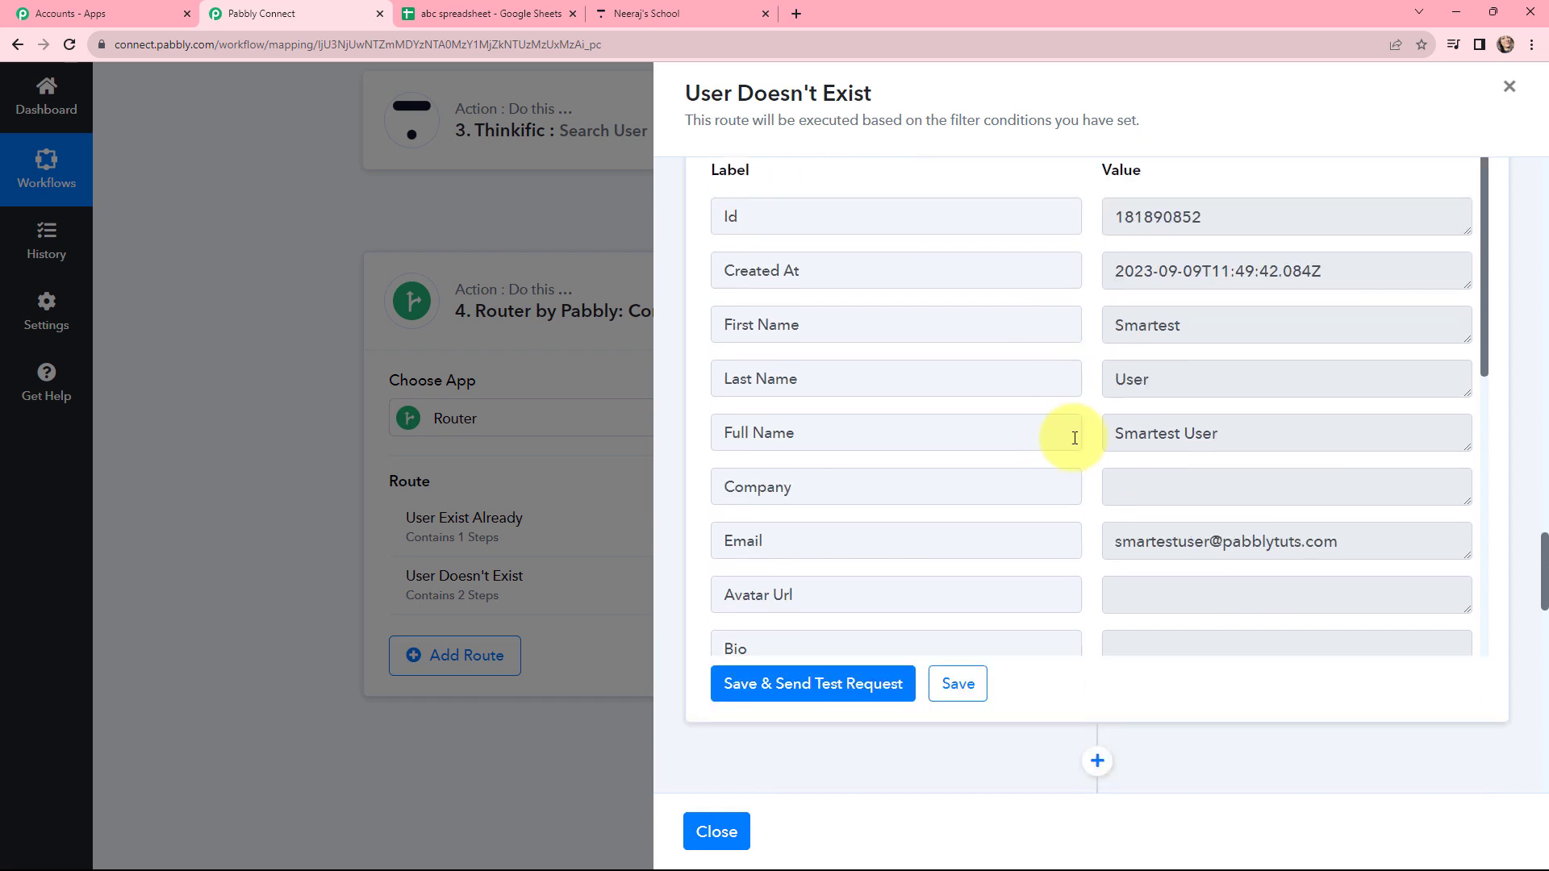
{"action": "double_click", "coordinate": [1131, 324]}
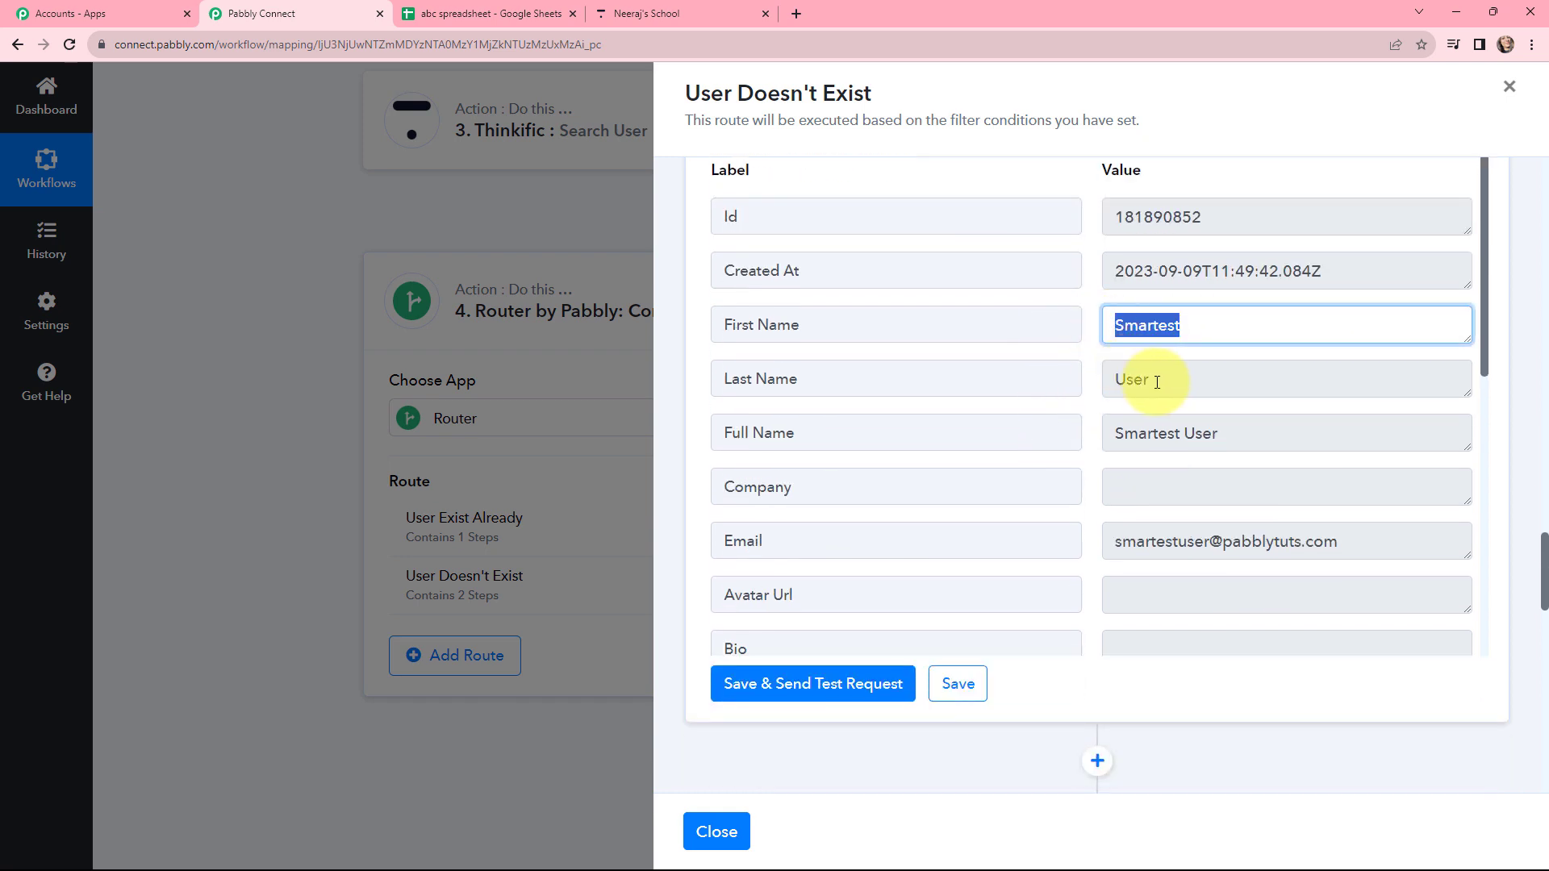
{"action": "left_click_drag", "start_coordinate": [1151, 380], "coordinate": [1119, 410]}
{"action": "left_click", "coordinate": [1117, 428]}
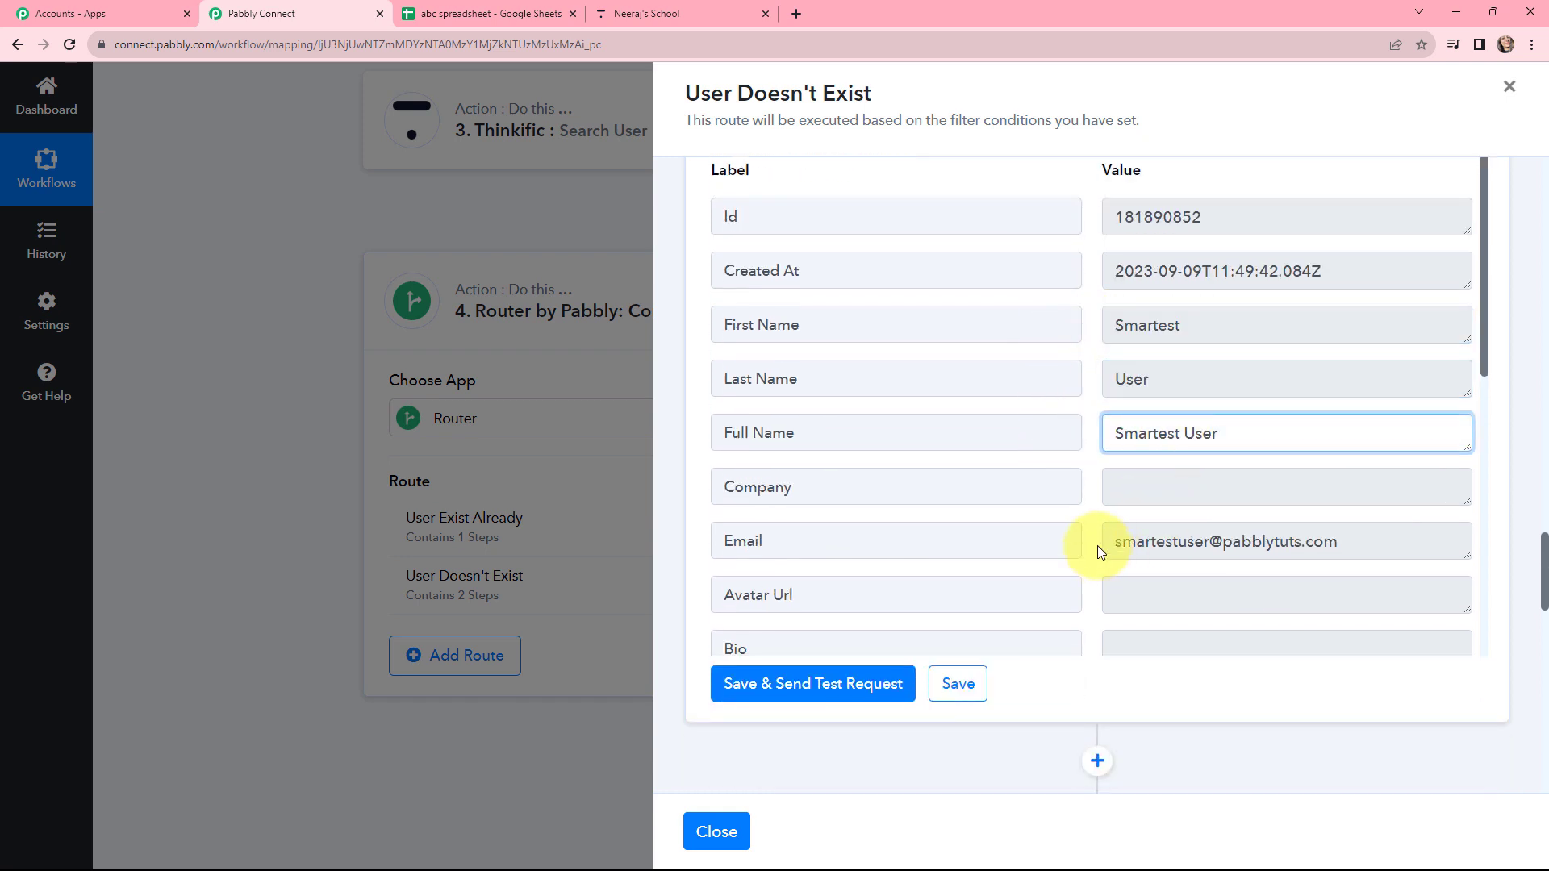
{"action": "scroll", "coordinate": [1098, 545], "scroll_direction": "down", "scroll_amount": 3}
{"action": "scroll", "coordinate": [1098, 546], "scroll_direction": "up", "scroll_amount": 3}
{"action": "double_click", "coordinate": [1176, 216]}
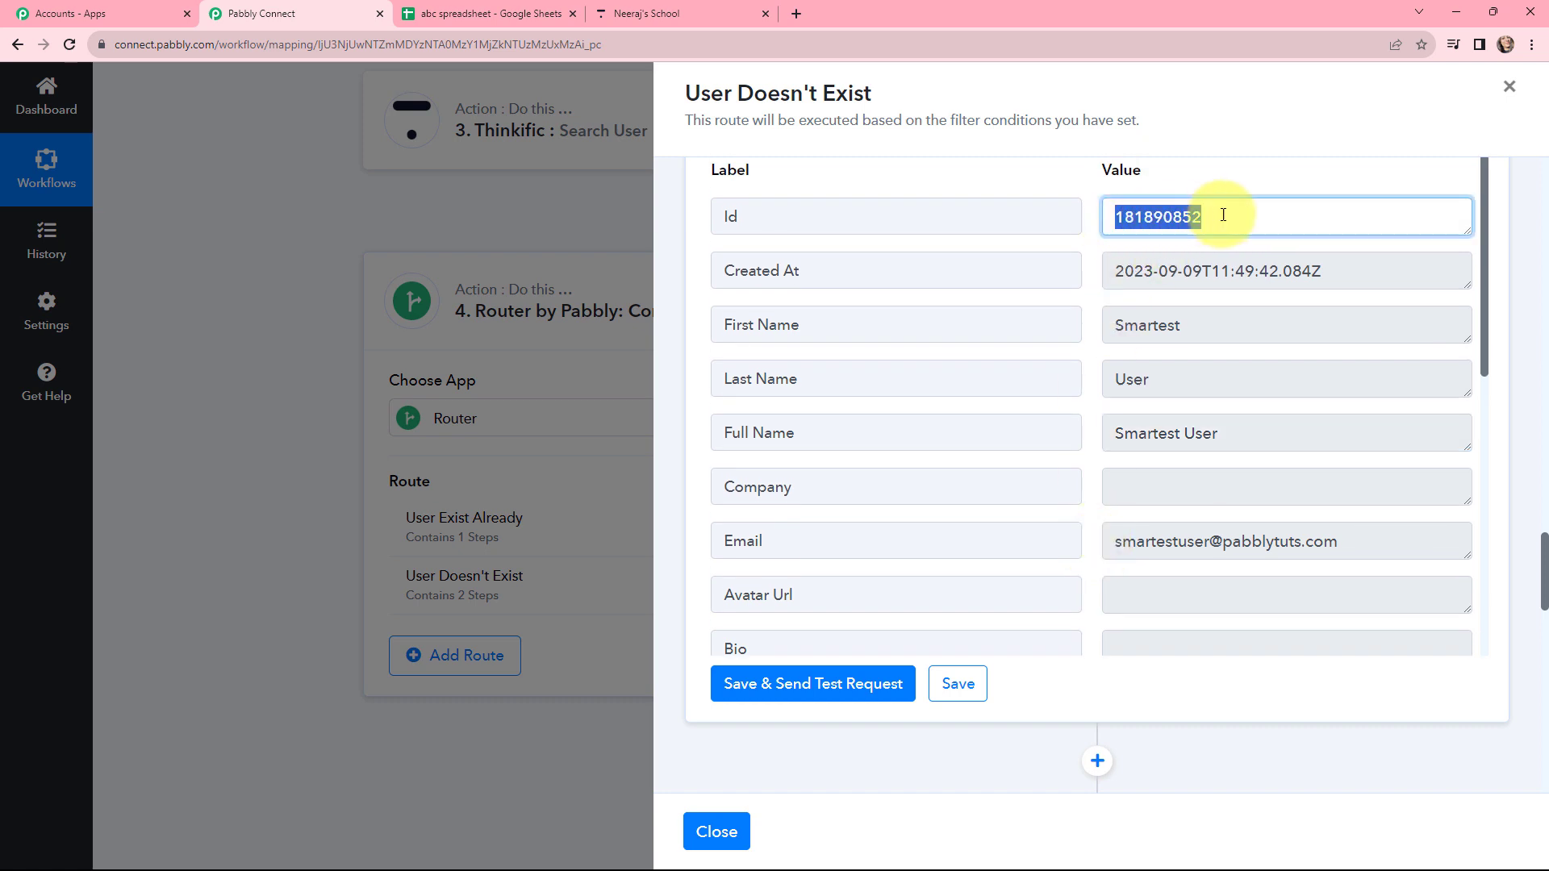
{"action": "left_click", "coordinate": [1096, 243]}
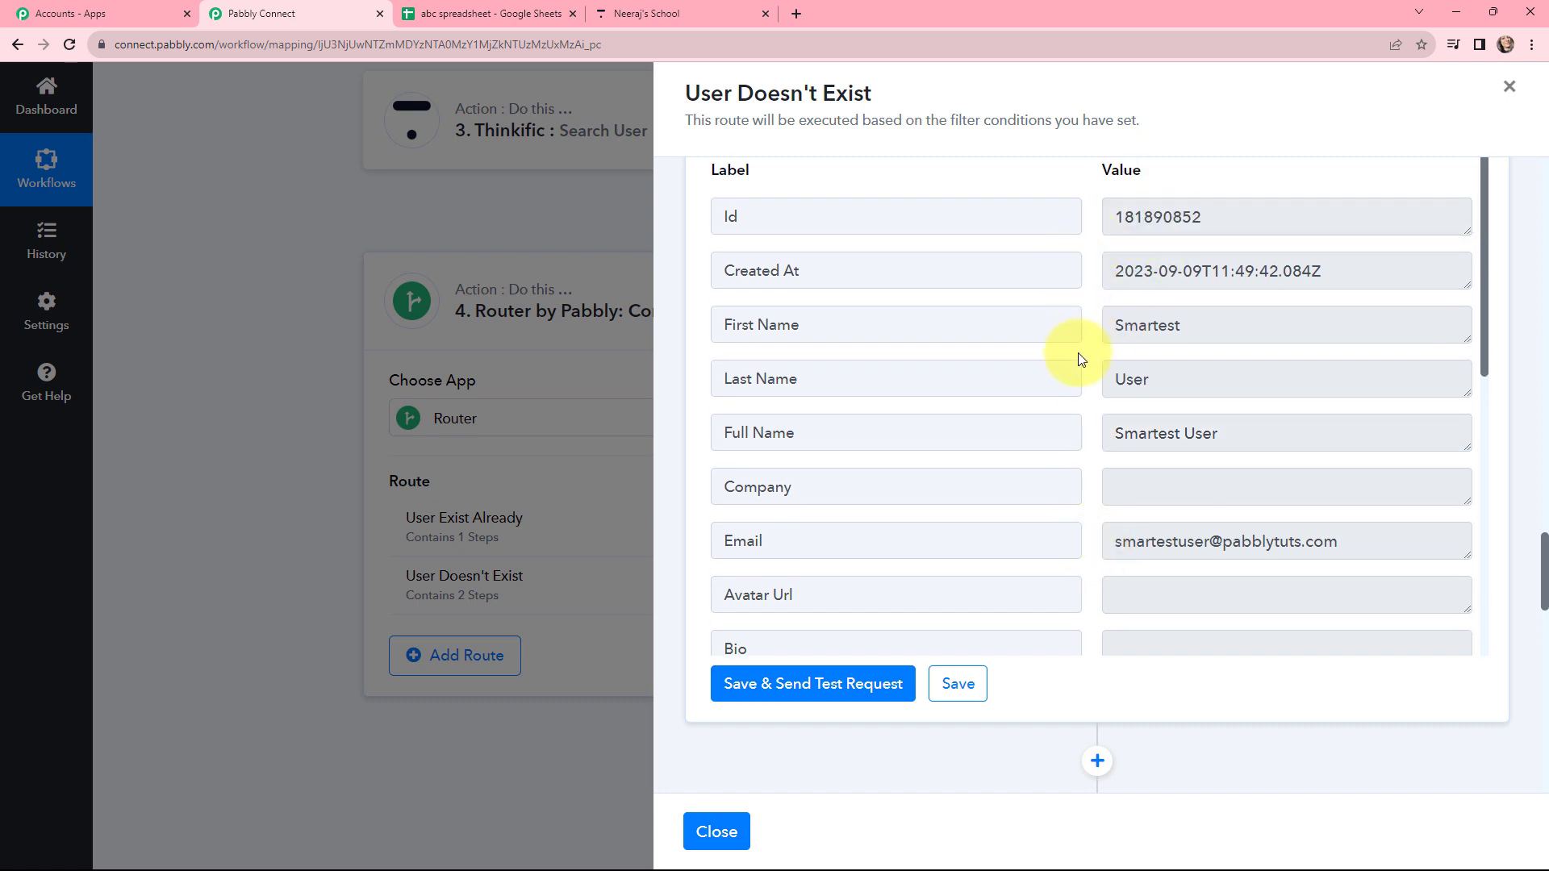
Compare the User ID mapped in the Enroll User action with the Id in the Create User response
{"action": "scroll", "coordinate": [1087, 392], "scroll_direction": "down", "scroll_amount": 5}
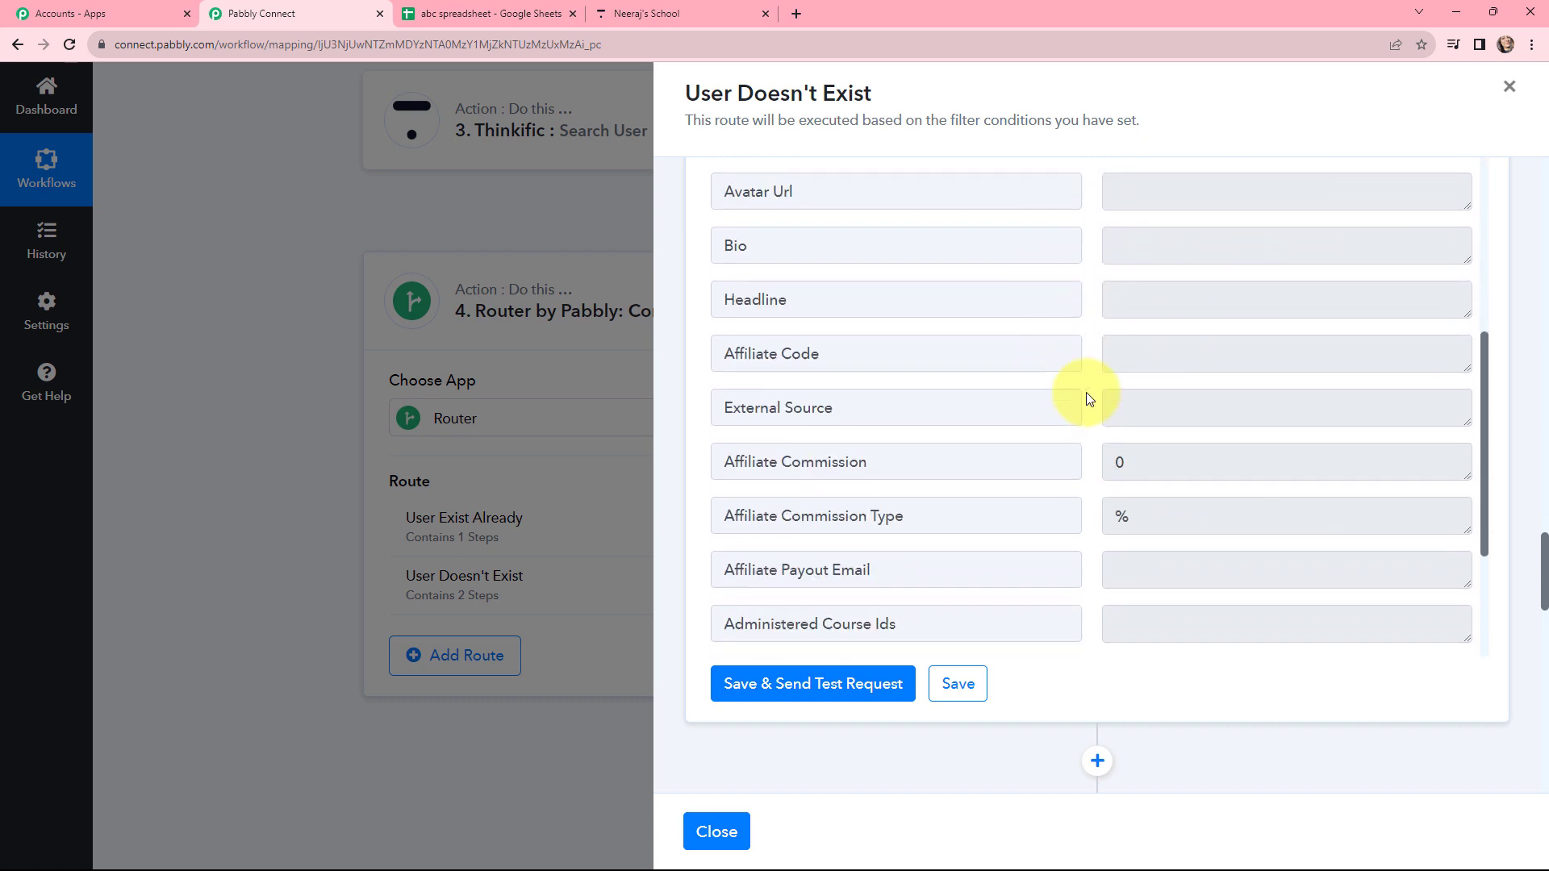
{"action": "scroll", "coordinate": [1035, 710], "scroll_direction": "down", "scroll_amount": 7}
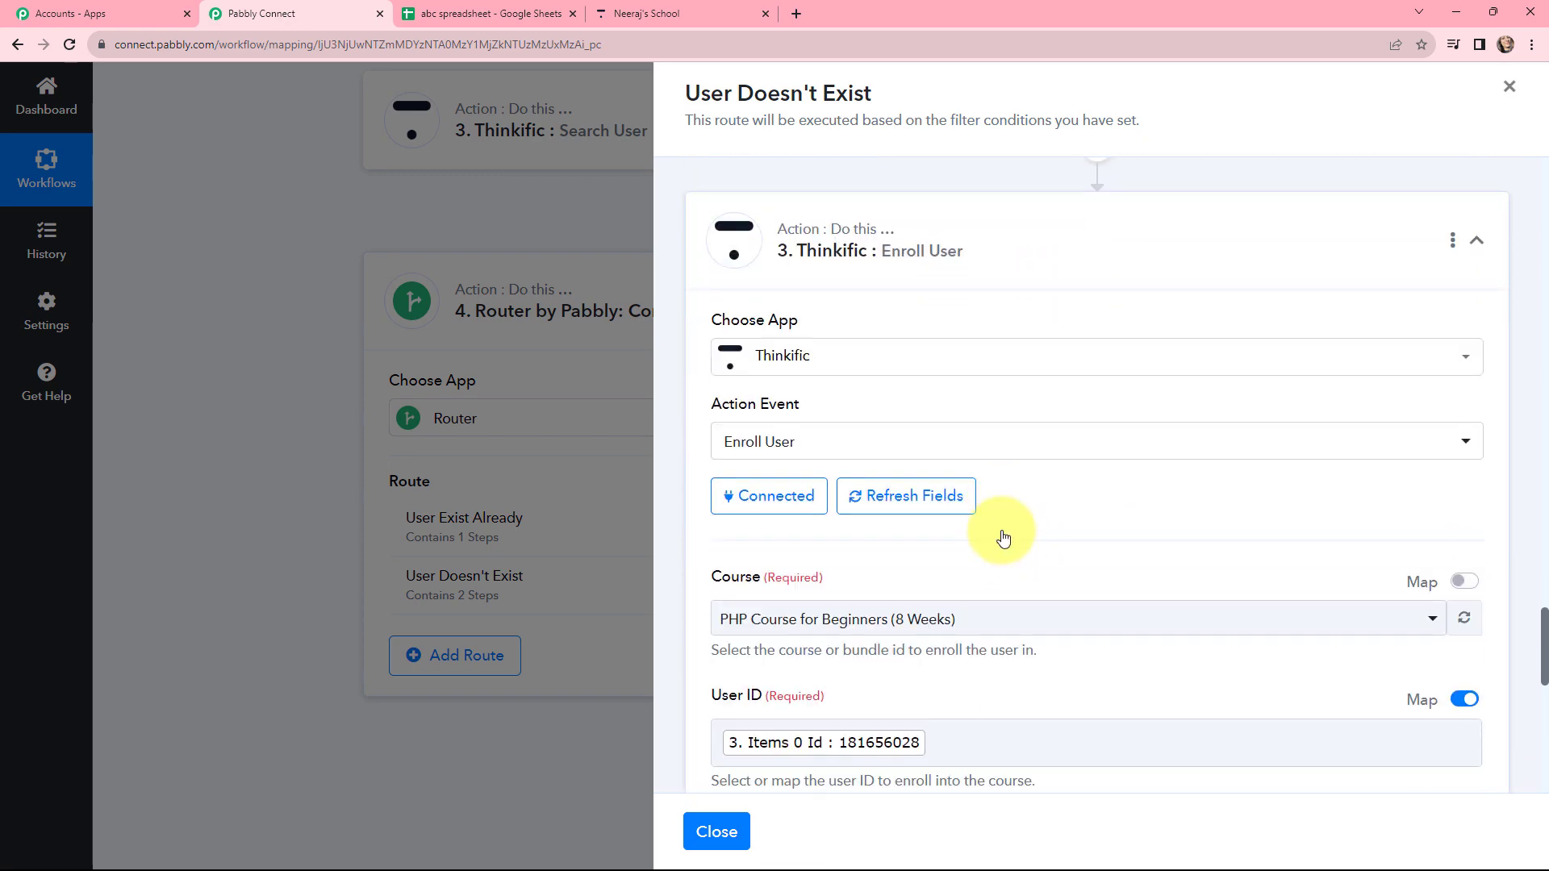
{"action": "scroll", "coordinate": [999, 533], "scroll_direction": "up", "scroll_amount": 1}
{"action": "scroll", "coordinate": [1047, 442], "scroll_direction": "down", "scroll_amount": 4}
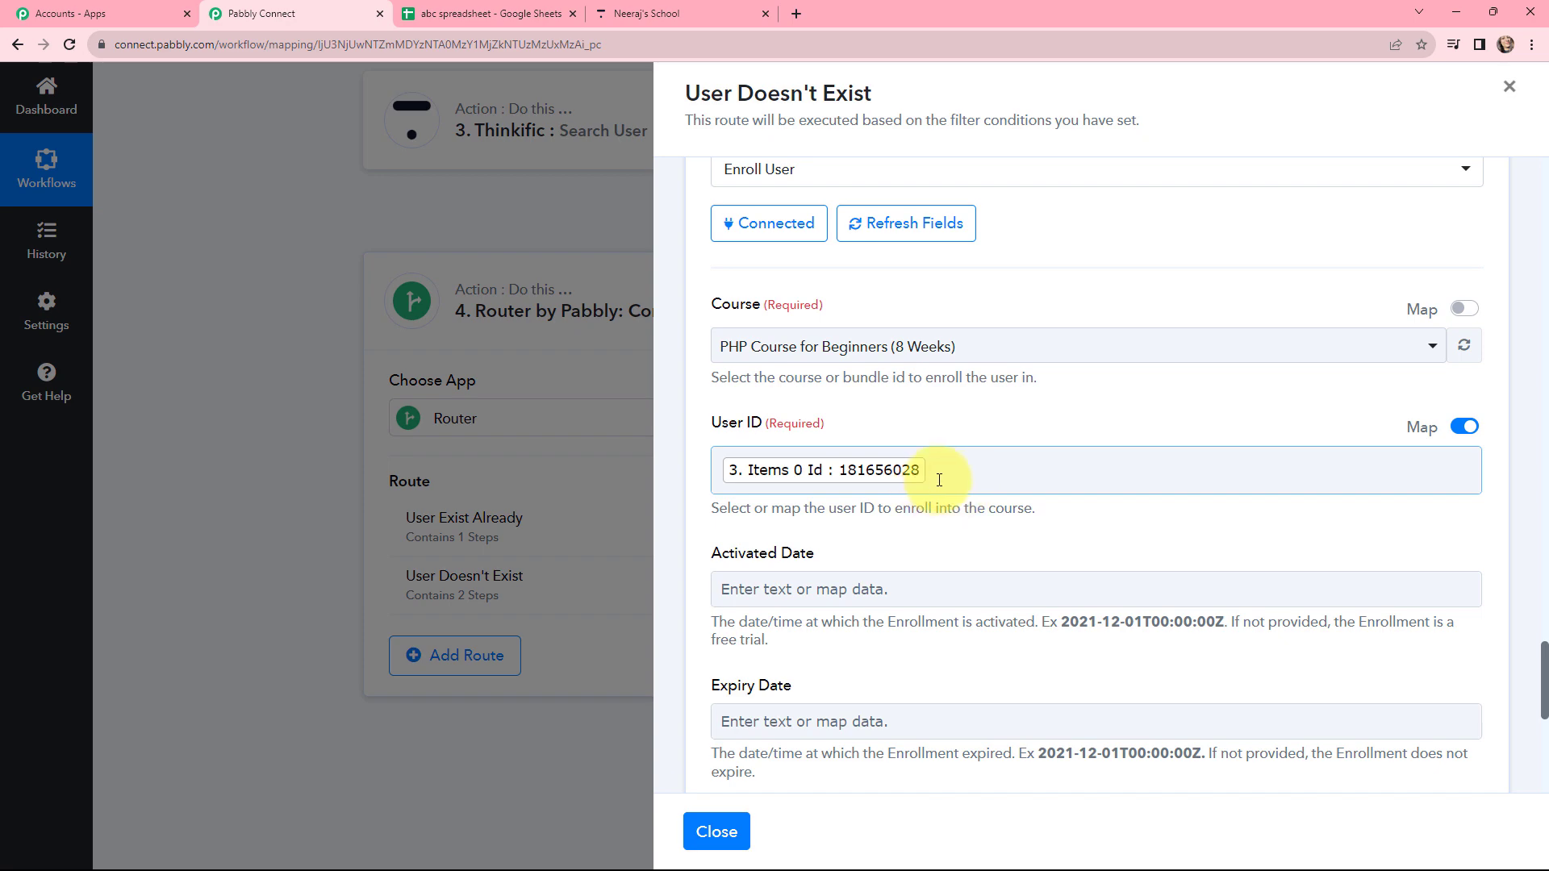
{"action": "scroll", "coordinate": [940, 480], "scroll_direction": "up", "scroll_amount": 11}
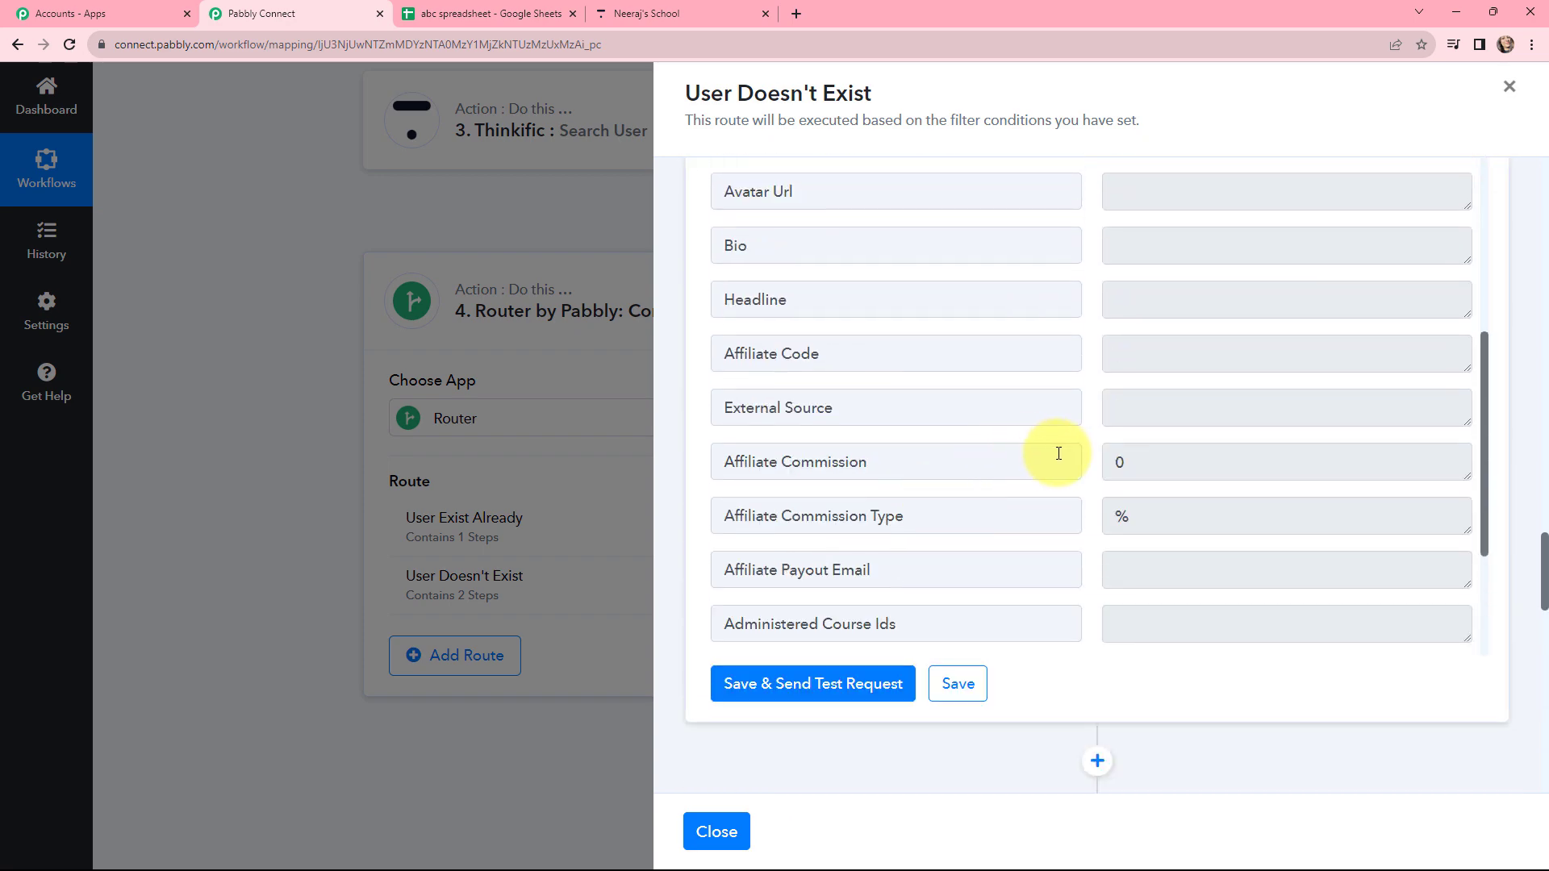
{"action": "scroll", "coordinate": [1081, 457], "scroll_direction": "up", "scroll_amount": 5}
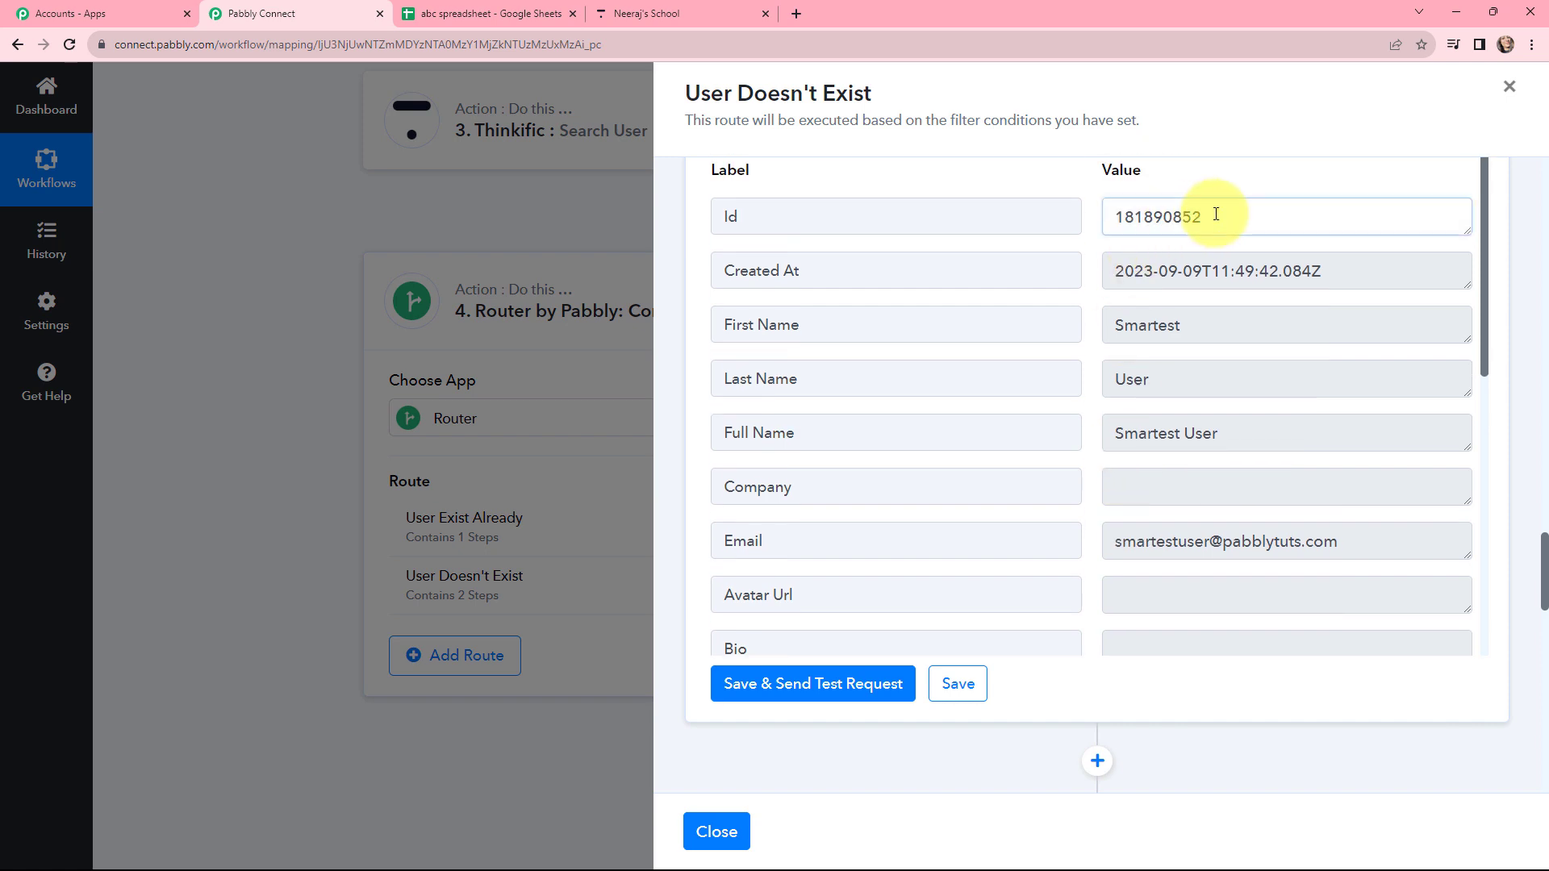
{"action": "left_click_drag", "start_coordinate": [1216, 214], "coordinate": [1113, 228]}
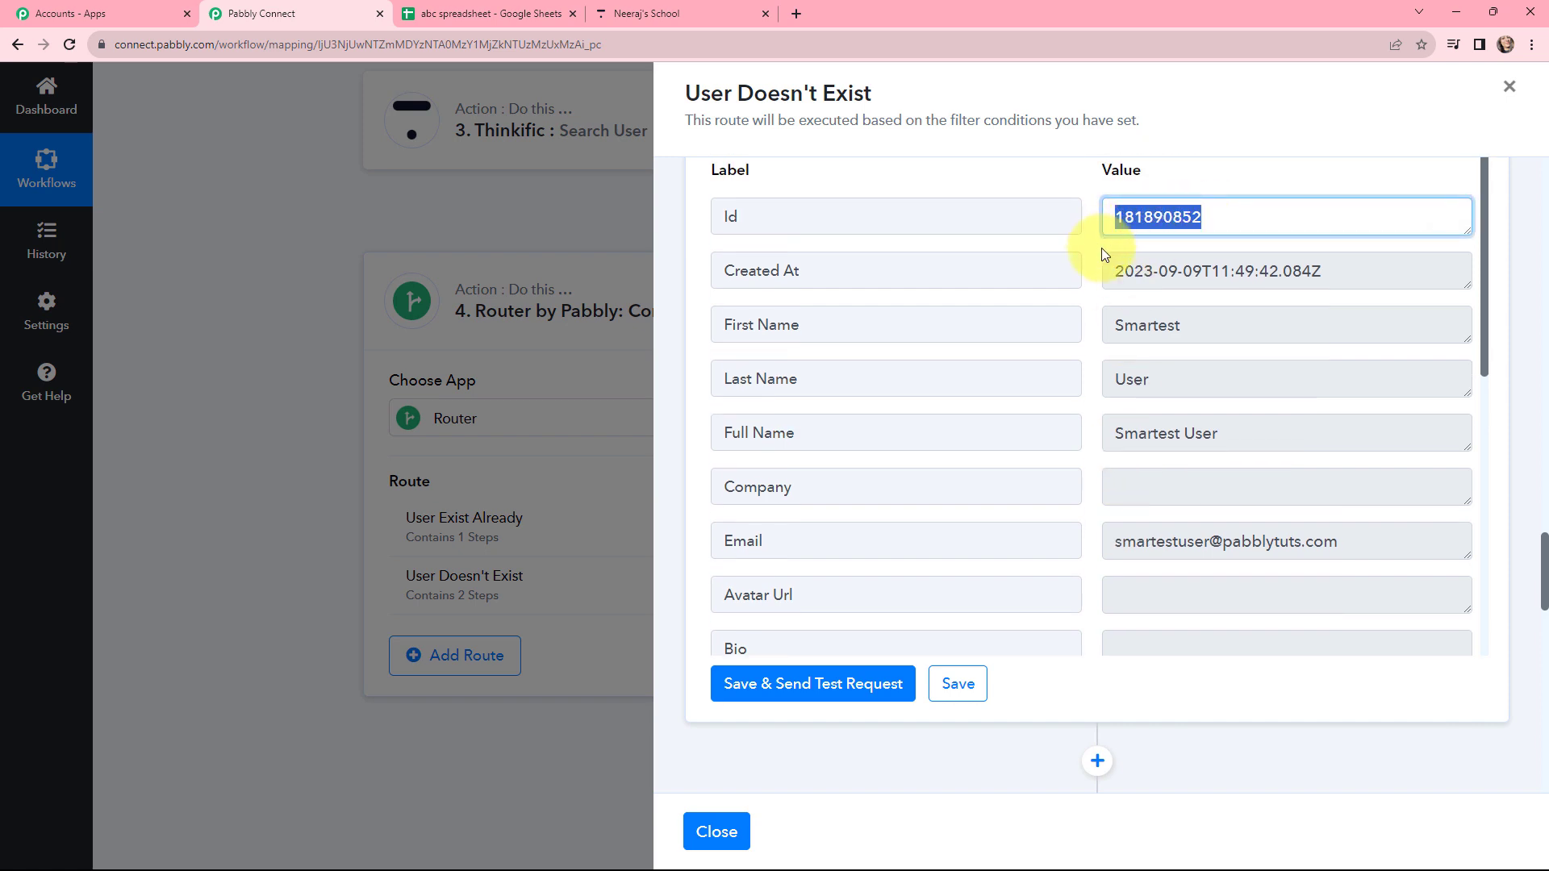
{"action": "left_click", "coordinate": [1102, 250]}
Replace the User ID mapping in Enroll User with the Id from the Thinkific Create User step
{"action": "scroll", "coordinate": [1036, 725], "scroll_direction": "down", "scroll_amount": 16}
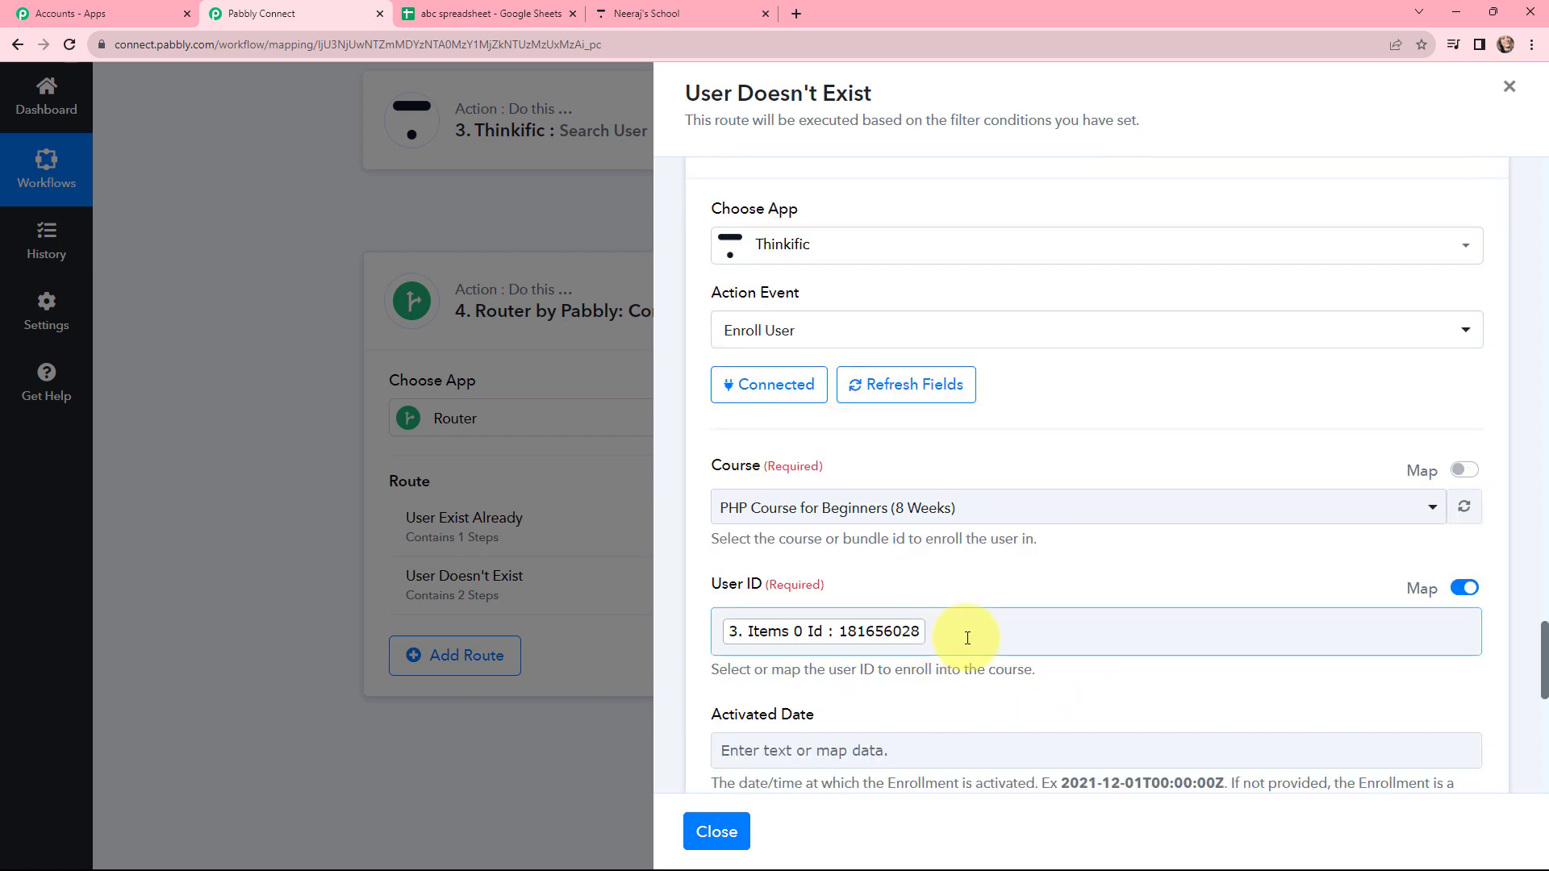
{"action": "left_click", "coordinate": [967, 638]}
{"action": "key", "text": "BackSpace"}
{"action": "scroll", "coordinate": [966, 637], "scroll_direction": "down", "scroll_amount": 6}
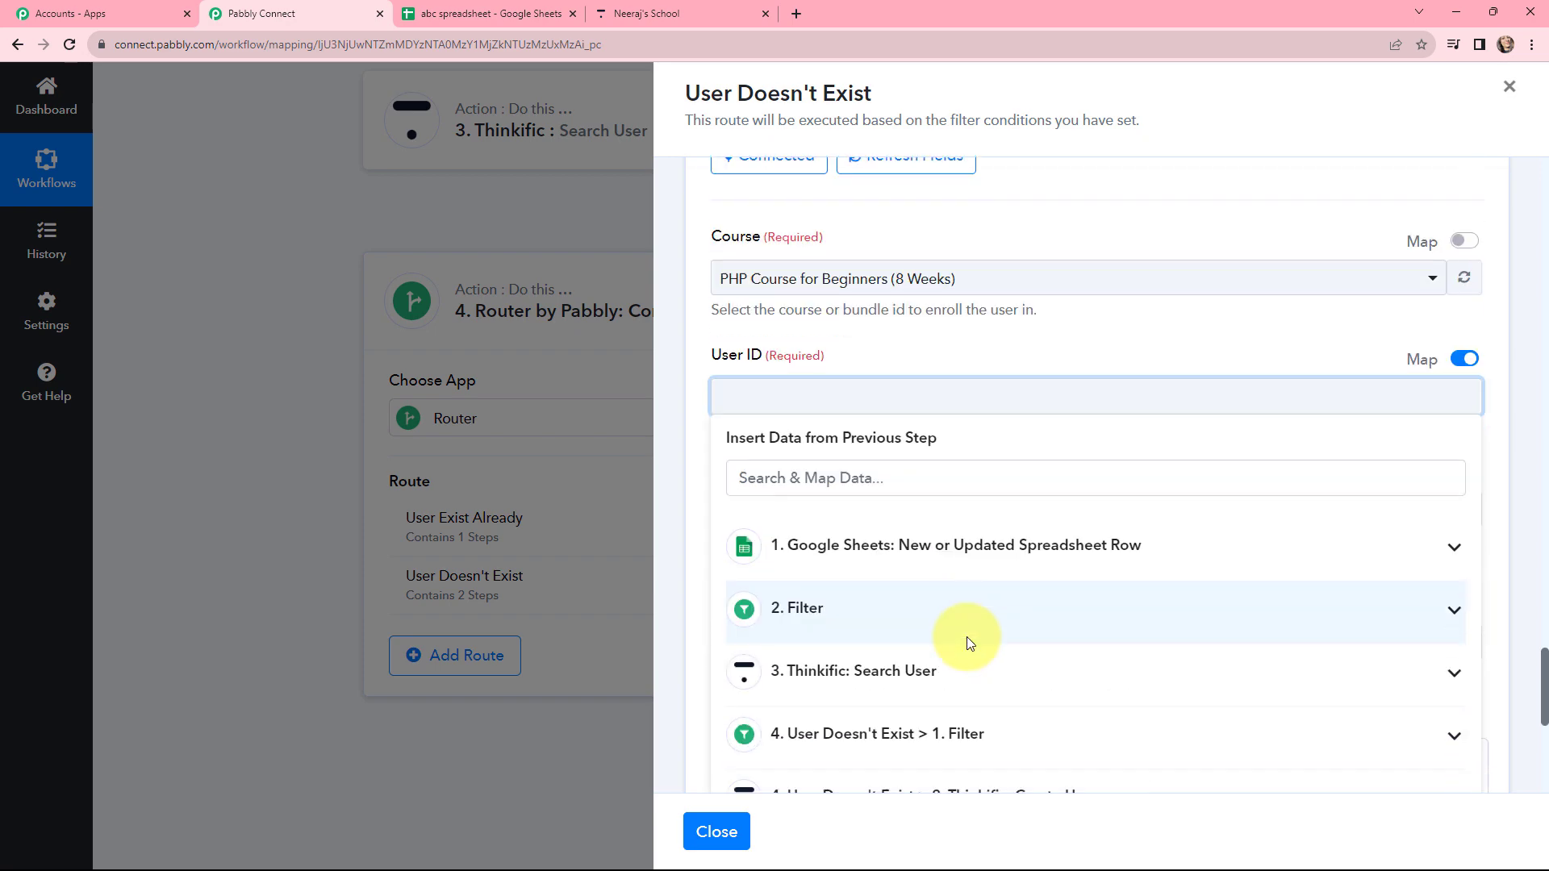
{"action": "left_click", "coordinate": [982, 548]}
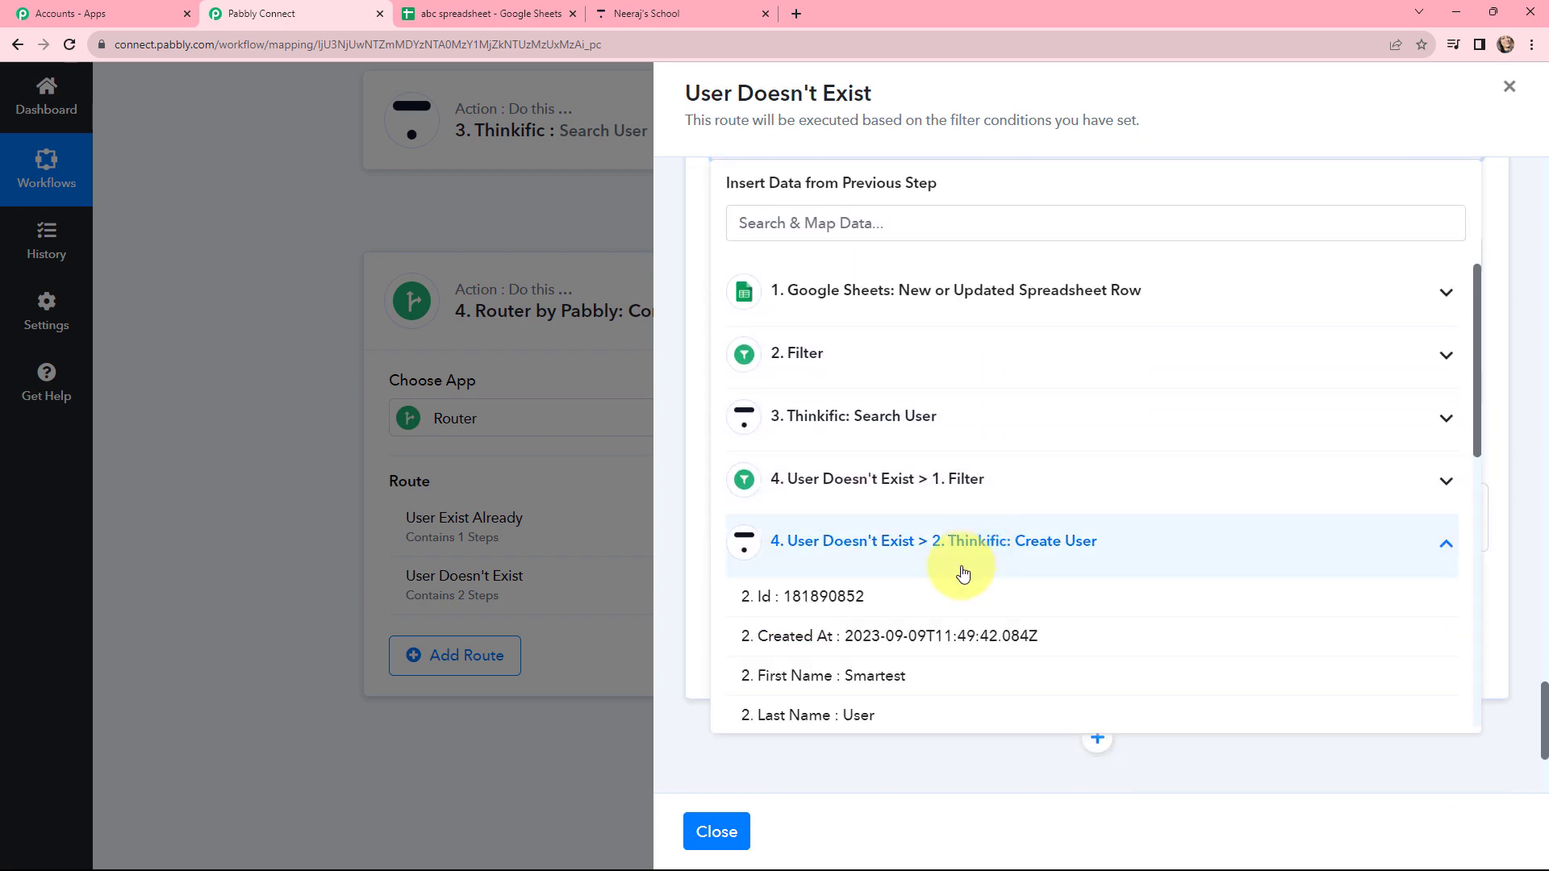
{"action": "left_click", "coordinate": [892, 595]}
{"action": "scroll", "coordinate": [832, 433], "scroll_direction": "up", "scroll_amount": 4}
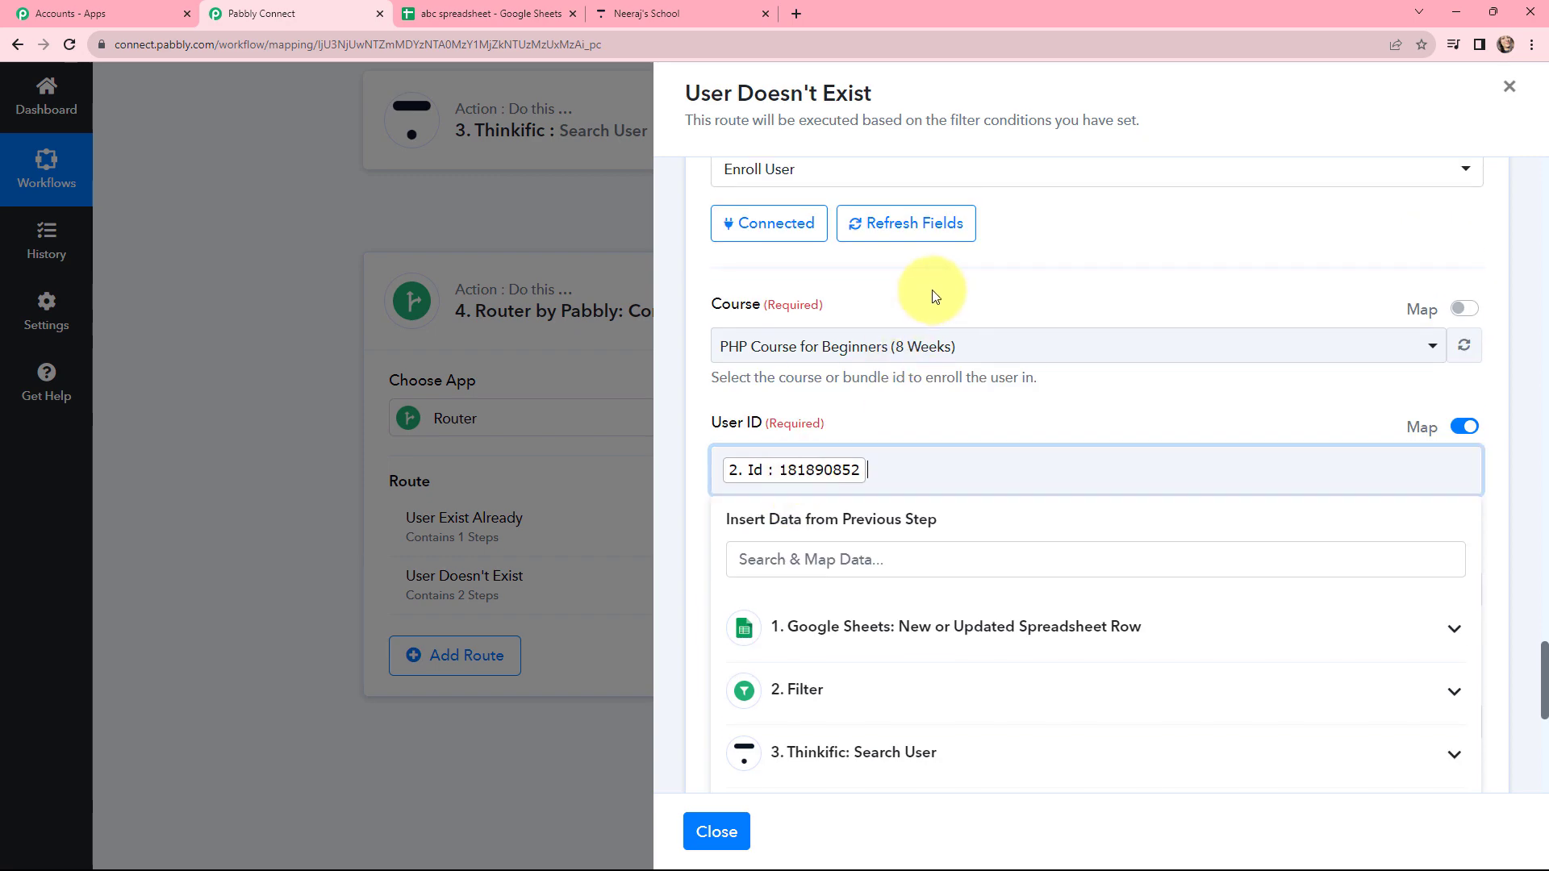
{"action": "left_click", "coordinate": [802, 439]}
Save the remapped Enroll User action with a test request and review the user and course details in its response
{"action": "scroll", "coordinate": [757, 569], "scroll_direction": "down", "scroll_amount": 5}
{"action": "scroll", "coordinate": [757, 569], "scroll_direction": "down", "scroll_amount": 2}
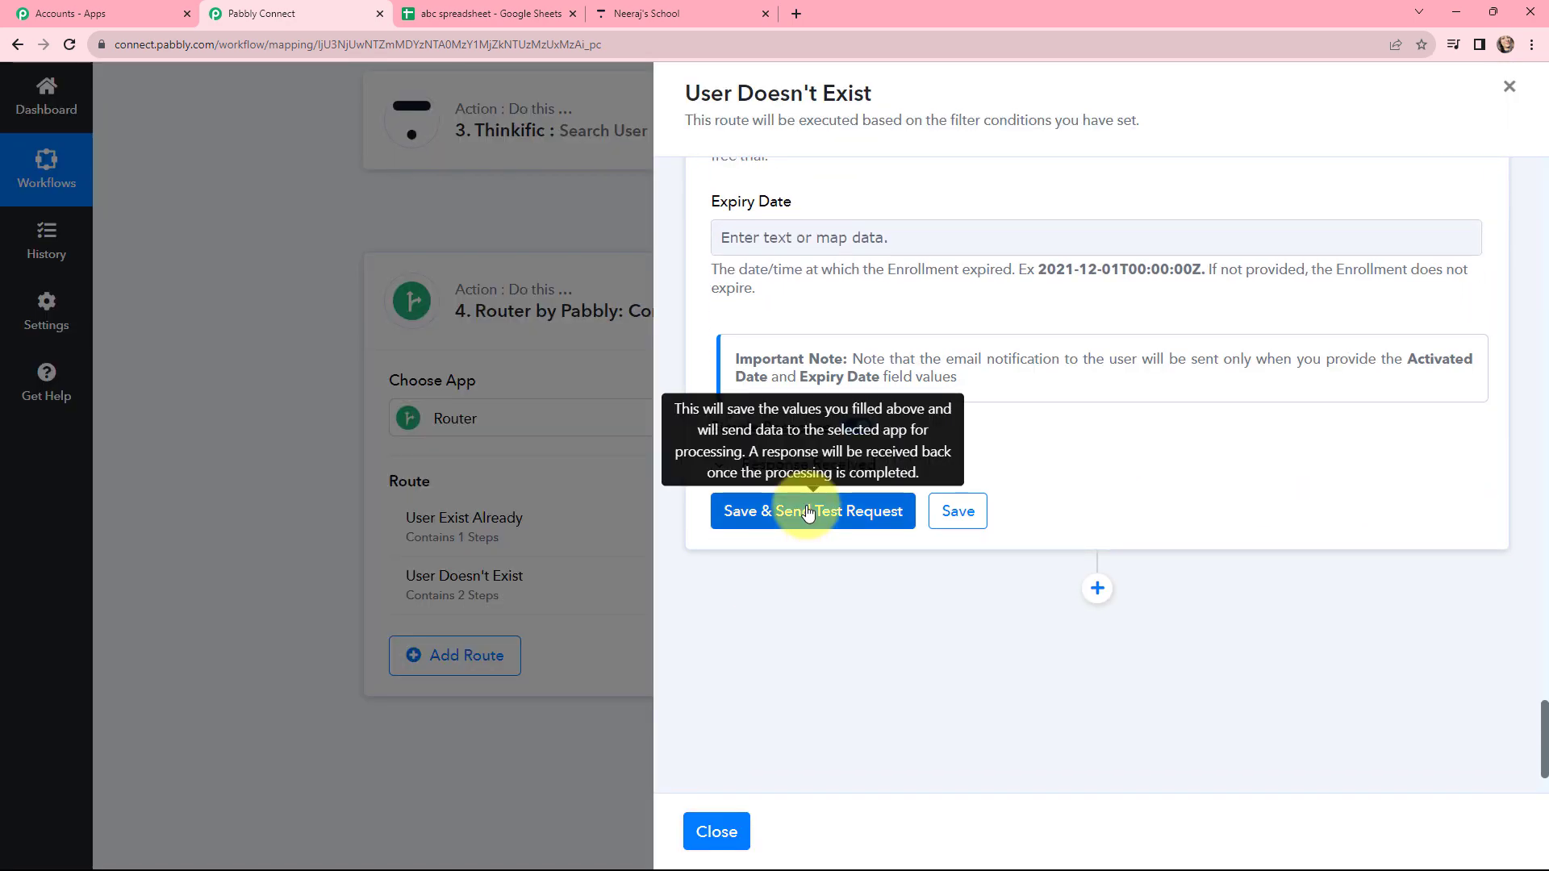
{"action": "left_click", "coordinate": [807, 510]}
{"action": "scroll", "coordinate": [1082, 519], "scroll_direction": "down", "scroll_amount": 2}
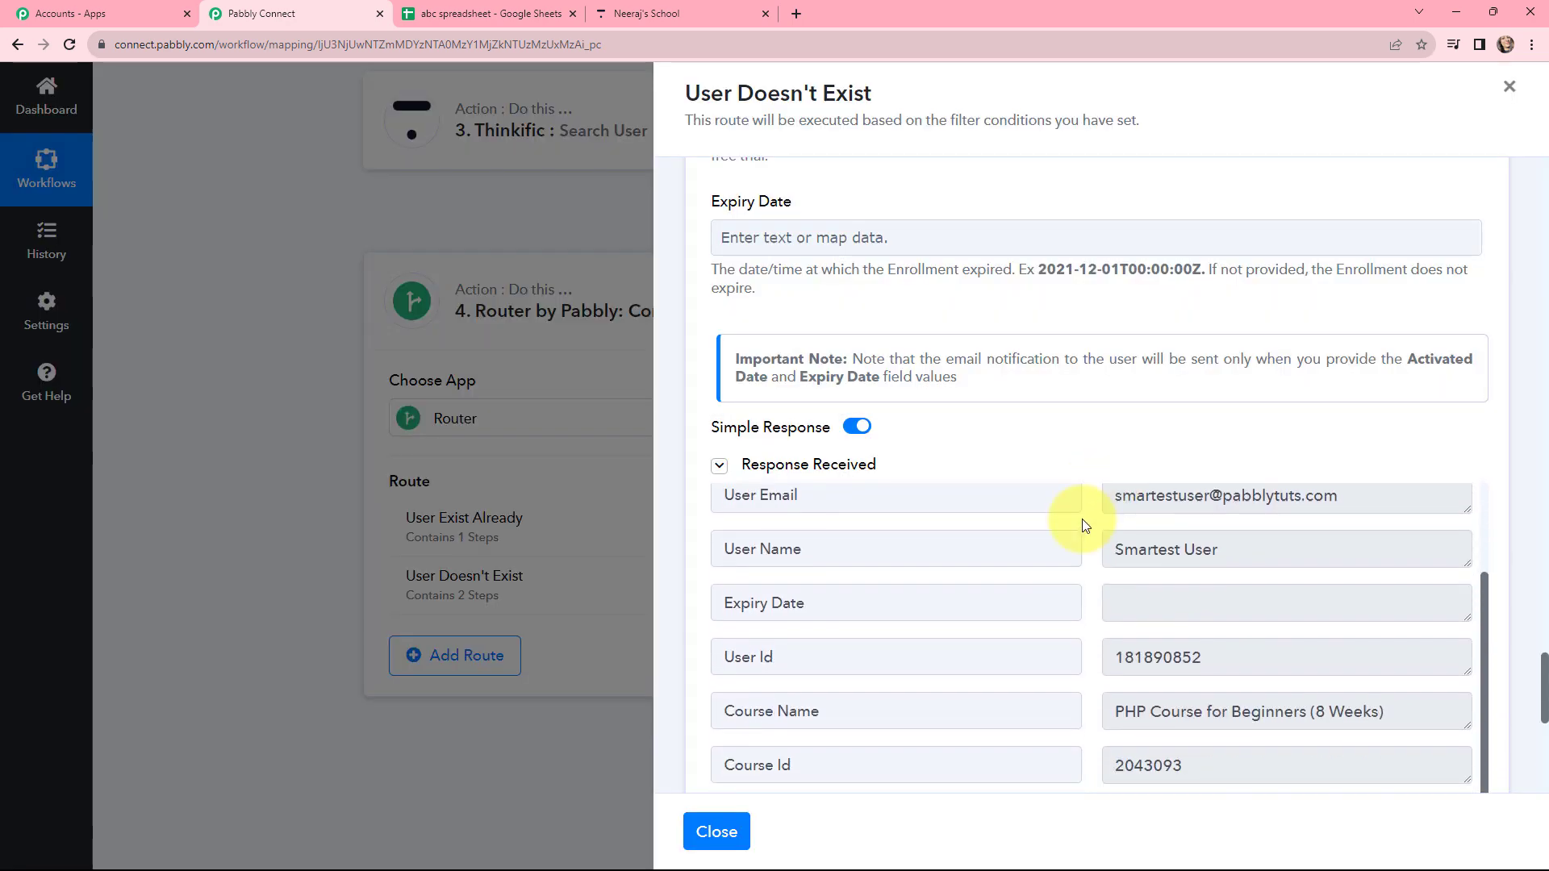
{"action": "scroll", "coordinate": [1082, 519], "scroll_direction": "up", "scroll_amount": 2}
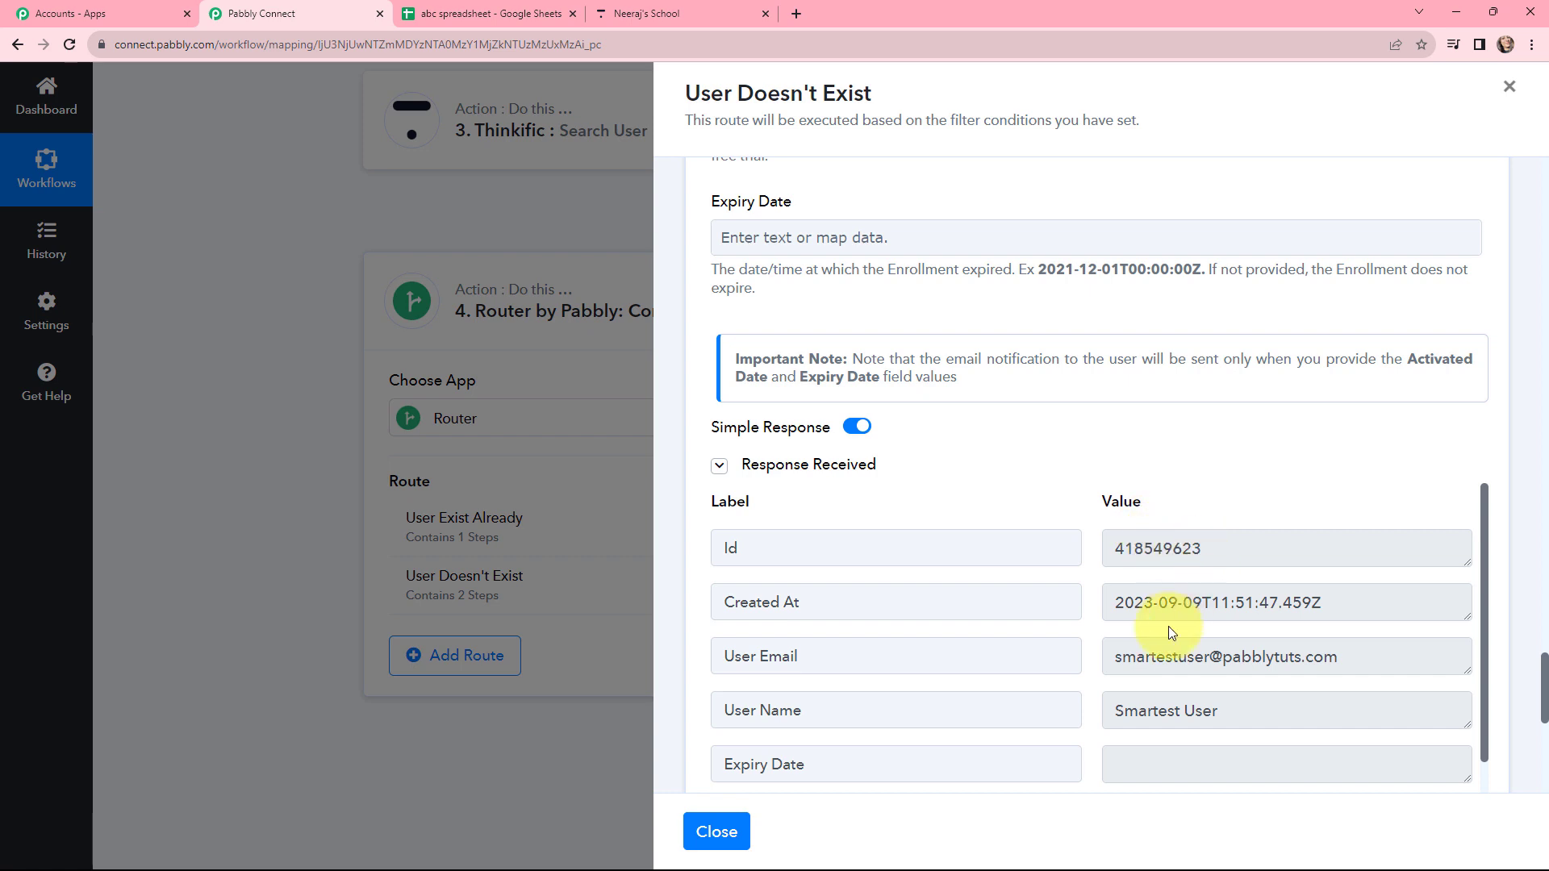
Examine the course name, course Id and trial status in the Enroll User response
{"action": "scroll", "coordinate": [1101, 606], "scroll_direction": "down", "scroll_amount": 2}
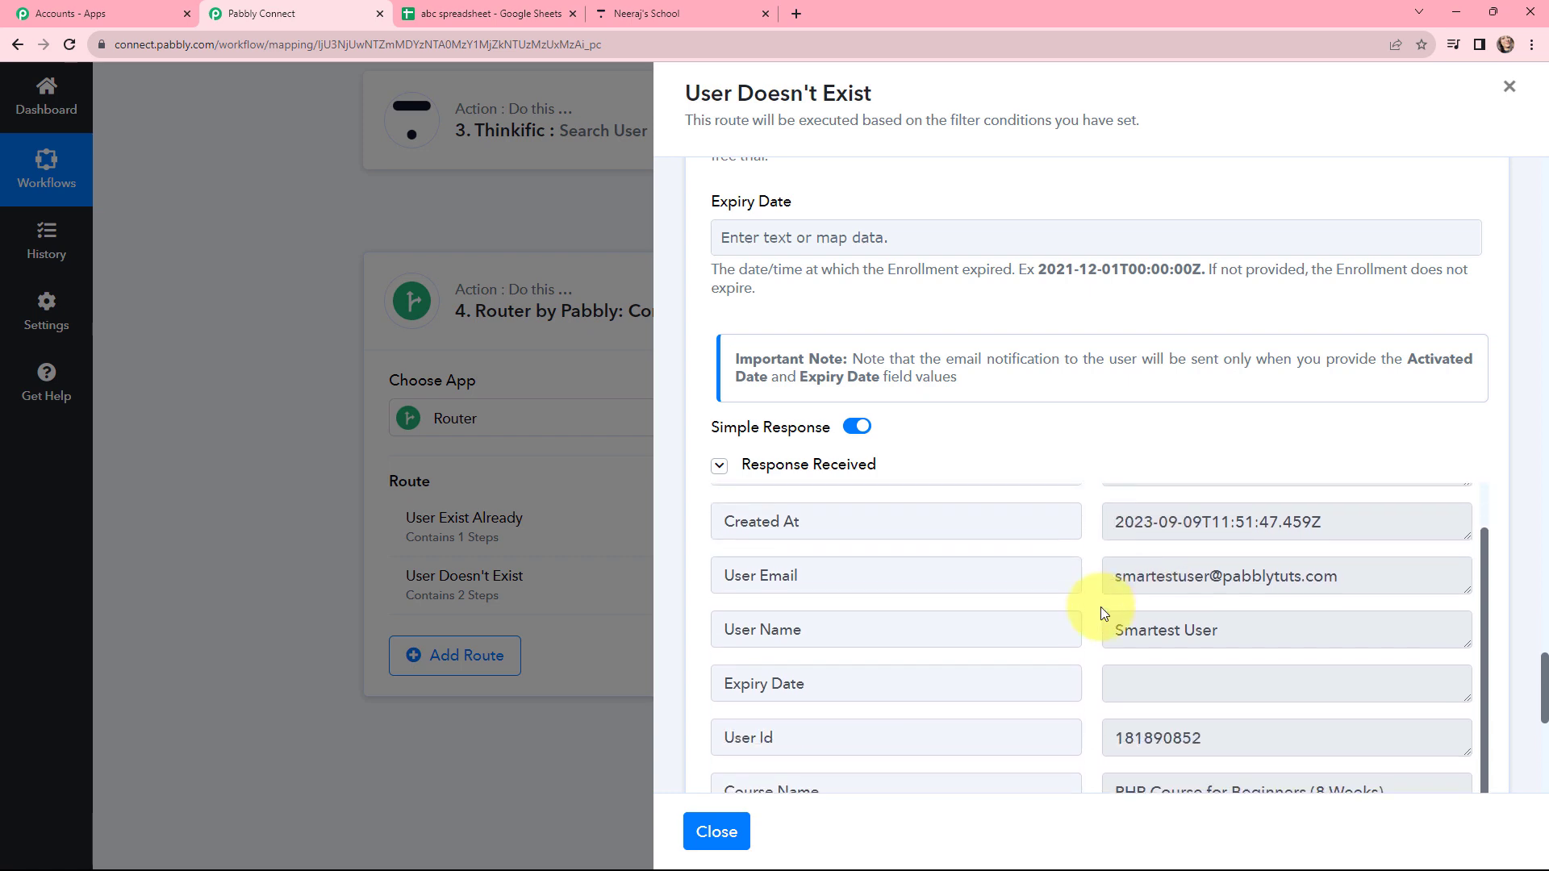
{"action": "scroll", "coordinate": [1088, 608], "scroll_direction": "down", "scroll_amount": 3}
{"action": "scroll", "coordinate": [1091, 615], "scroll_direction": "down", "scroll_amount": 1}
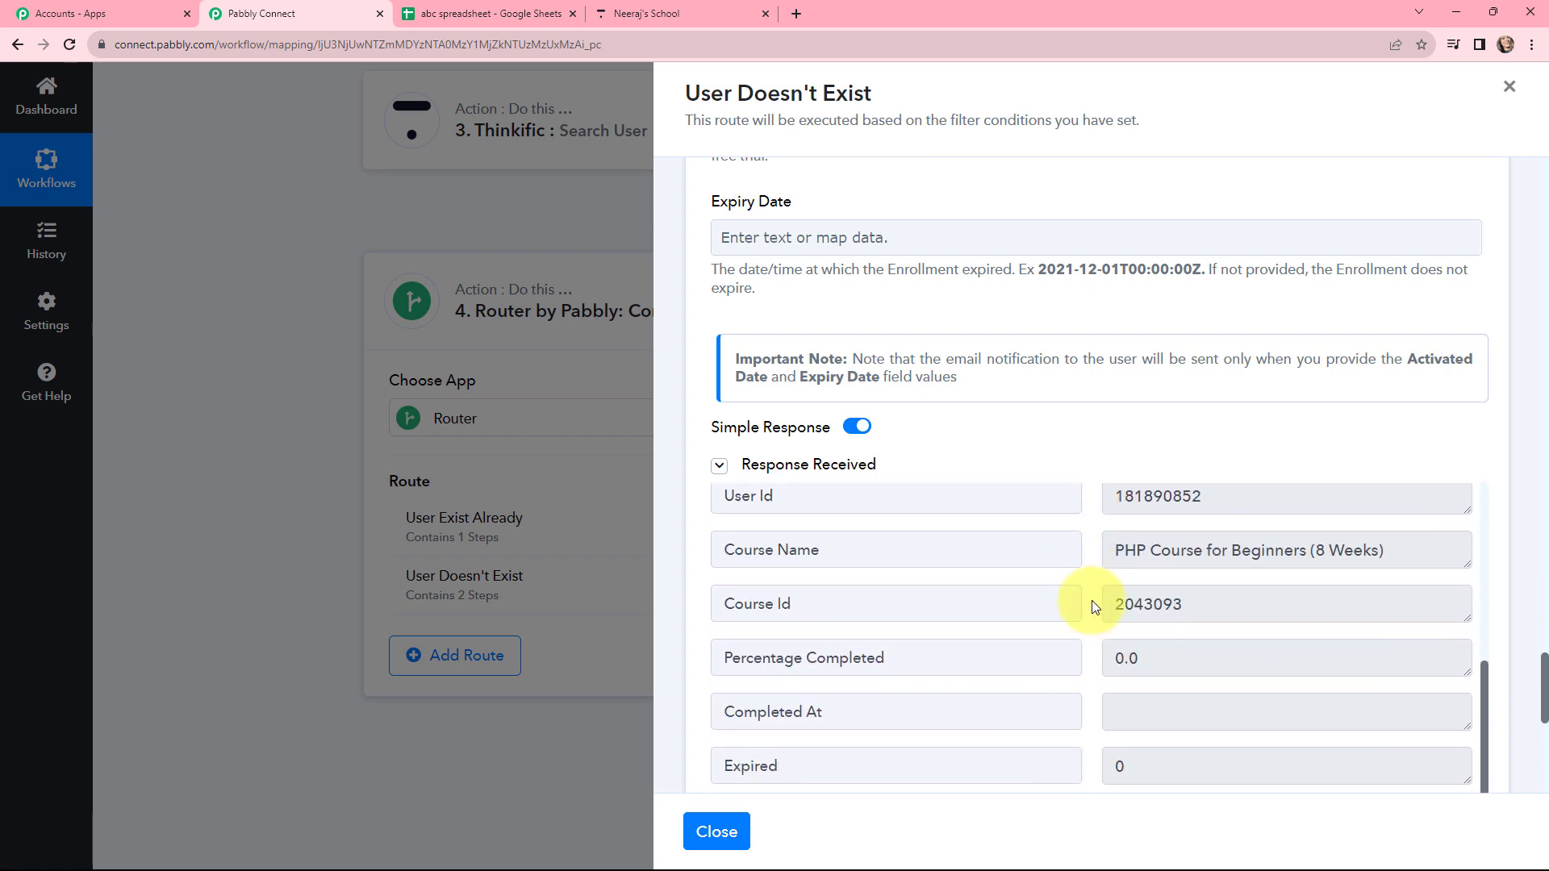
{"action": "left_click_drag", "start_coordinate": [1119, 555], "coordinate": [1378, 526]}
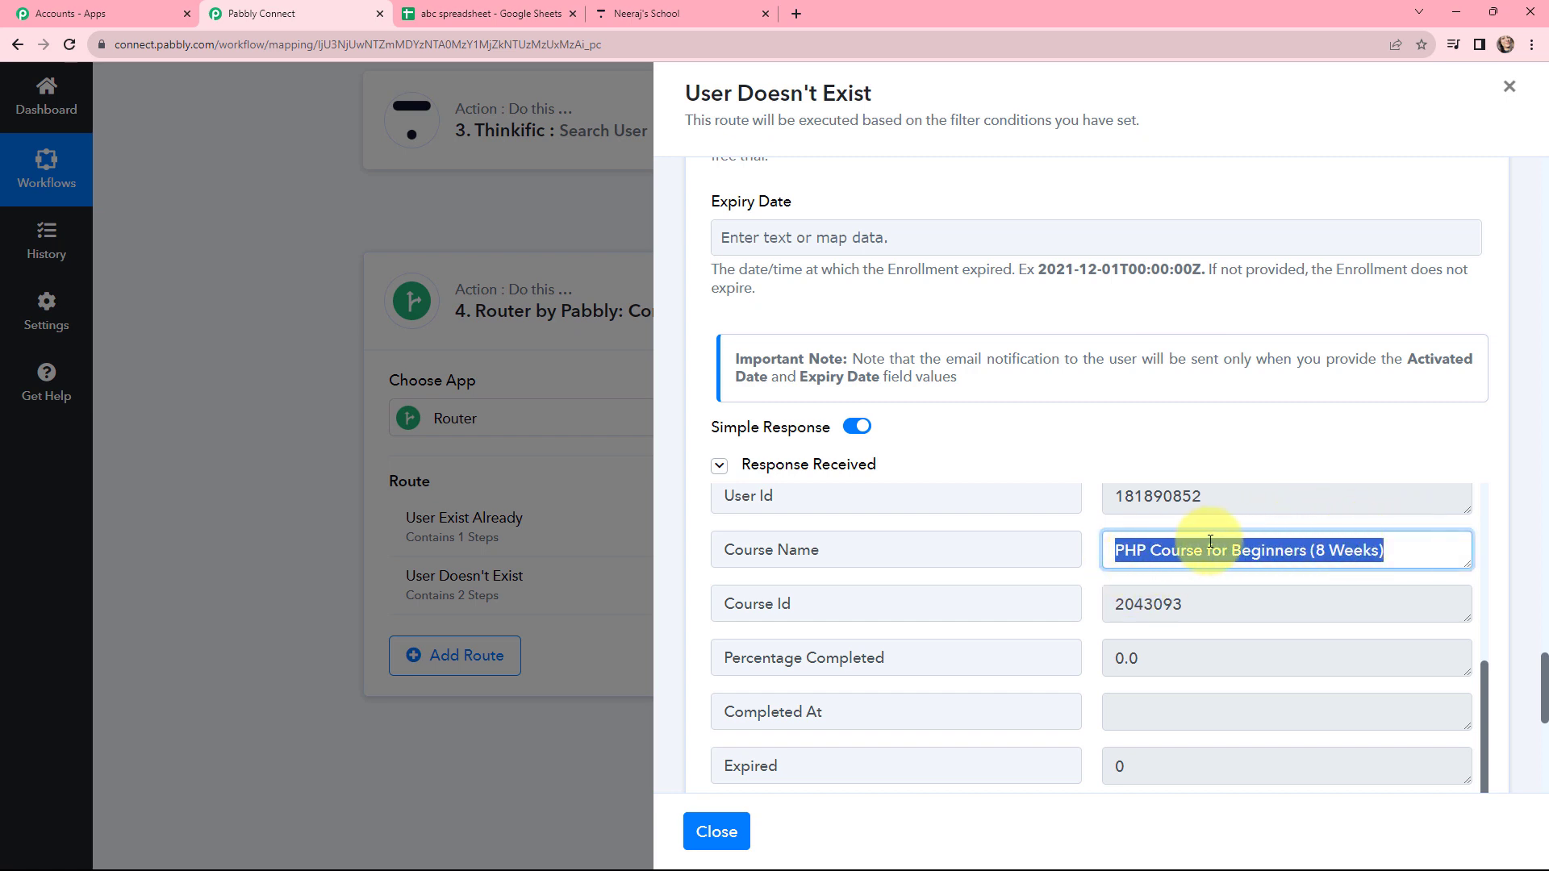
{"action": "left_click", "coordinate": [1097, 604]}
{"action": "scroll", "coordinate": [1096, 605], "scroll_direction": "down", "scroll_amount": 3}
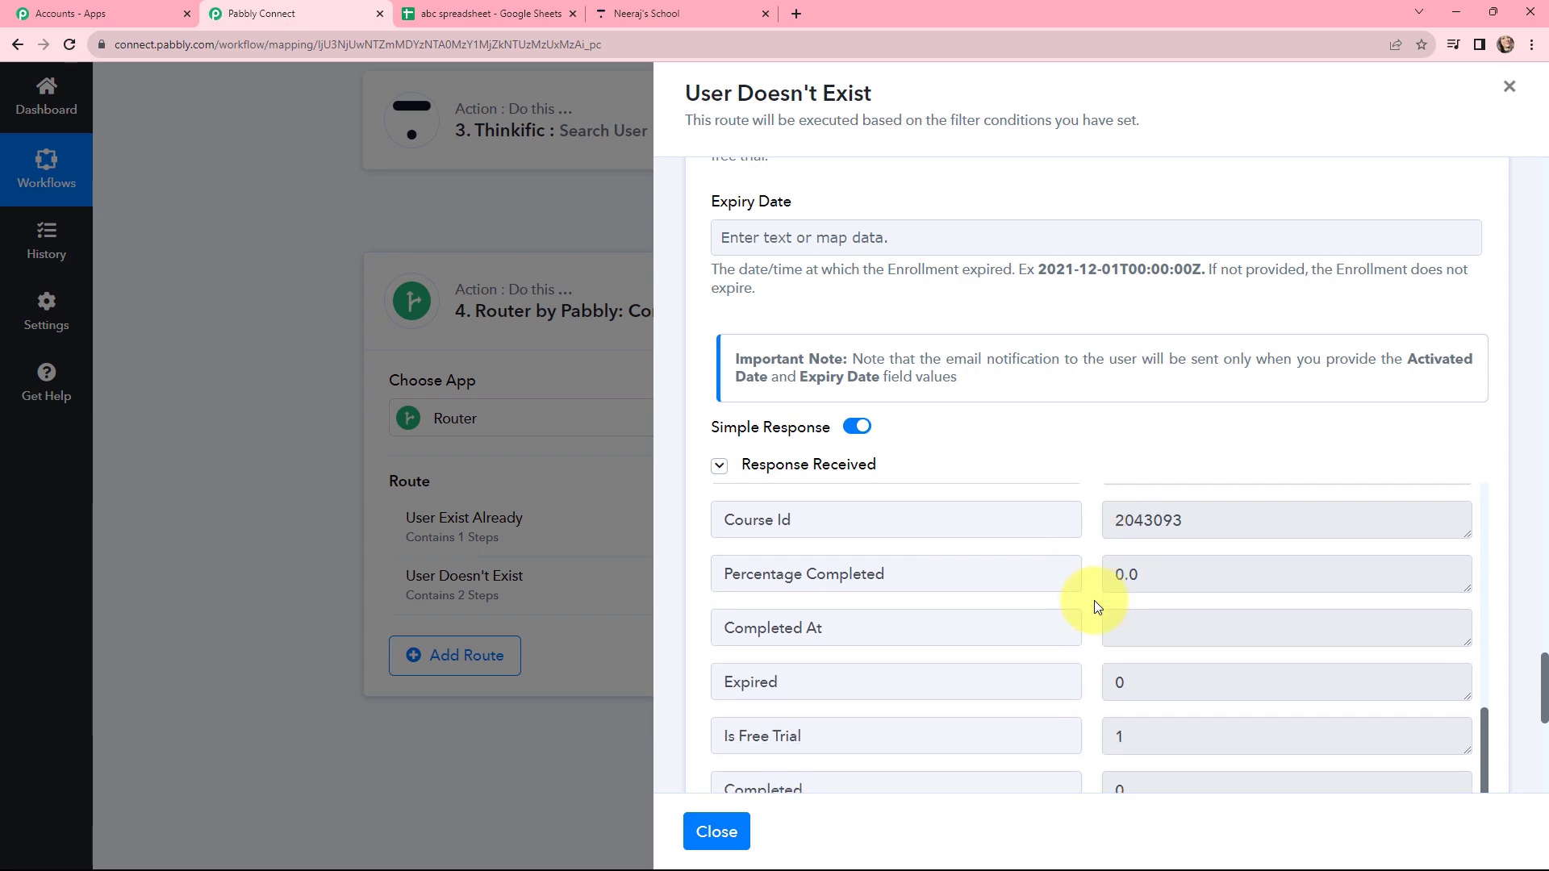
Switch to Thinkific and check the newly created user's course enrollments from the Users list
{"action": "left_click", "coordinate": [698, 16]}
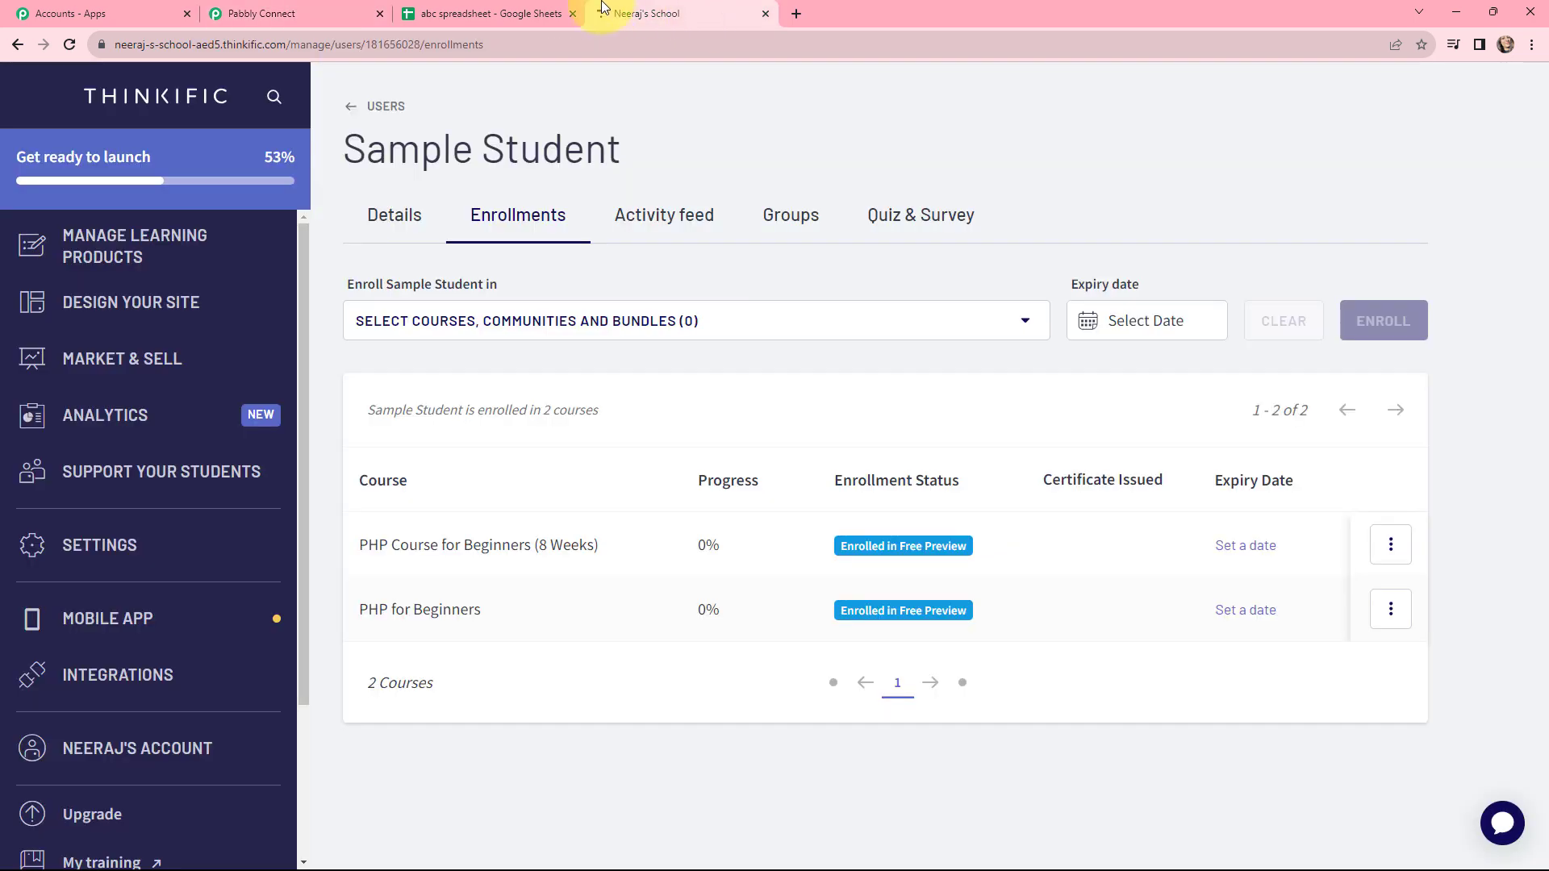
{"action": "left_click", "coordinate": [373, 104]}
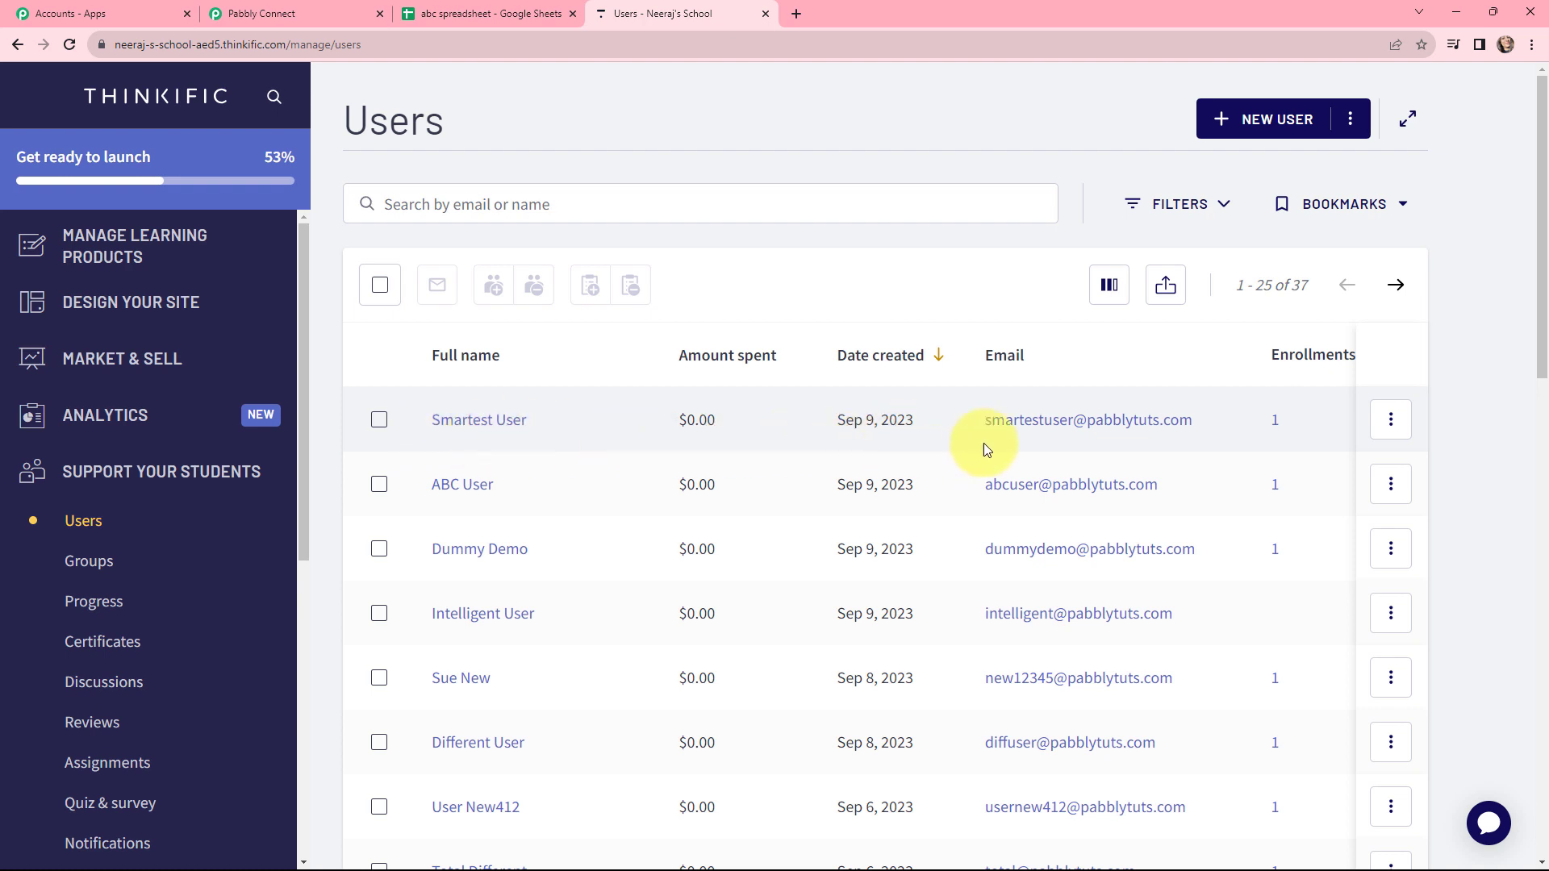
{"action": "left_click", "coordinate": [1274, 421]}
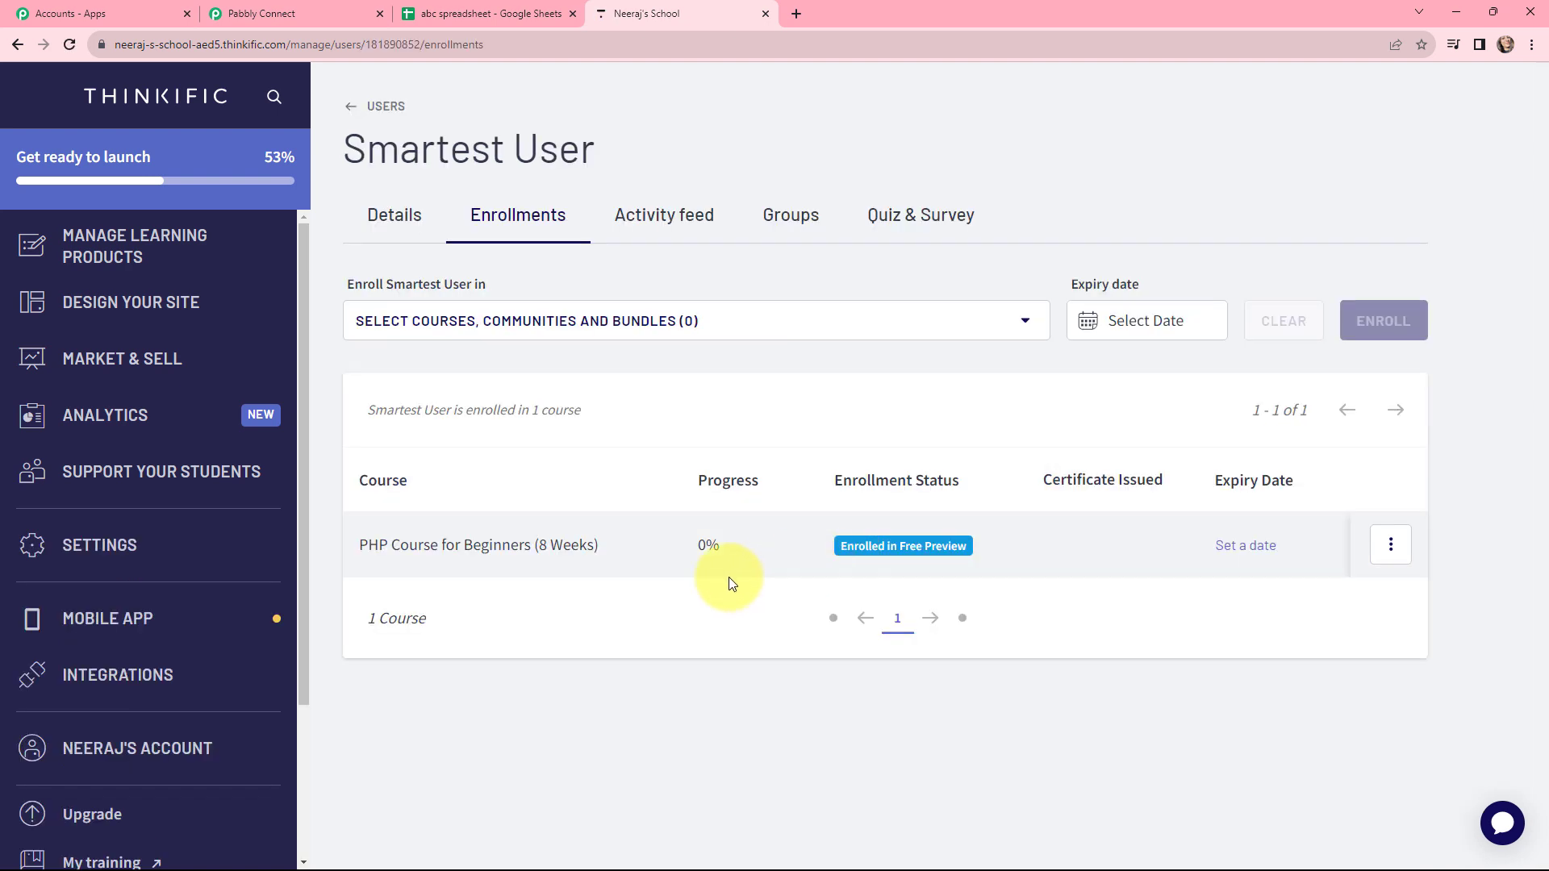
{"action": "left_click_drag", "start_coordinate": [355, 546], "coordinate": [595, 568]}
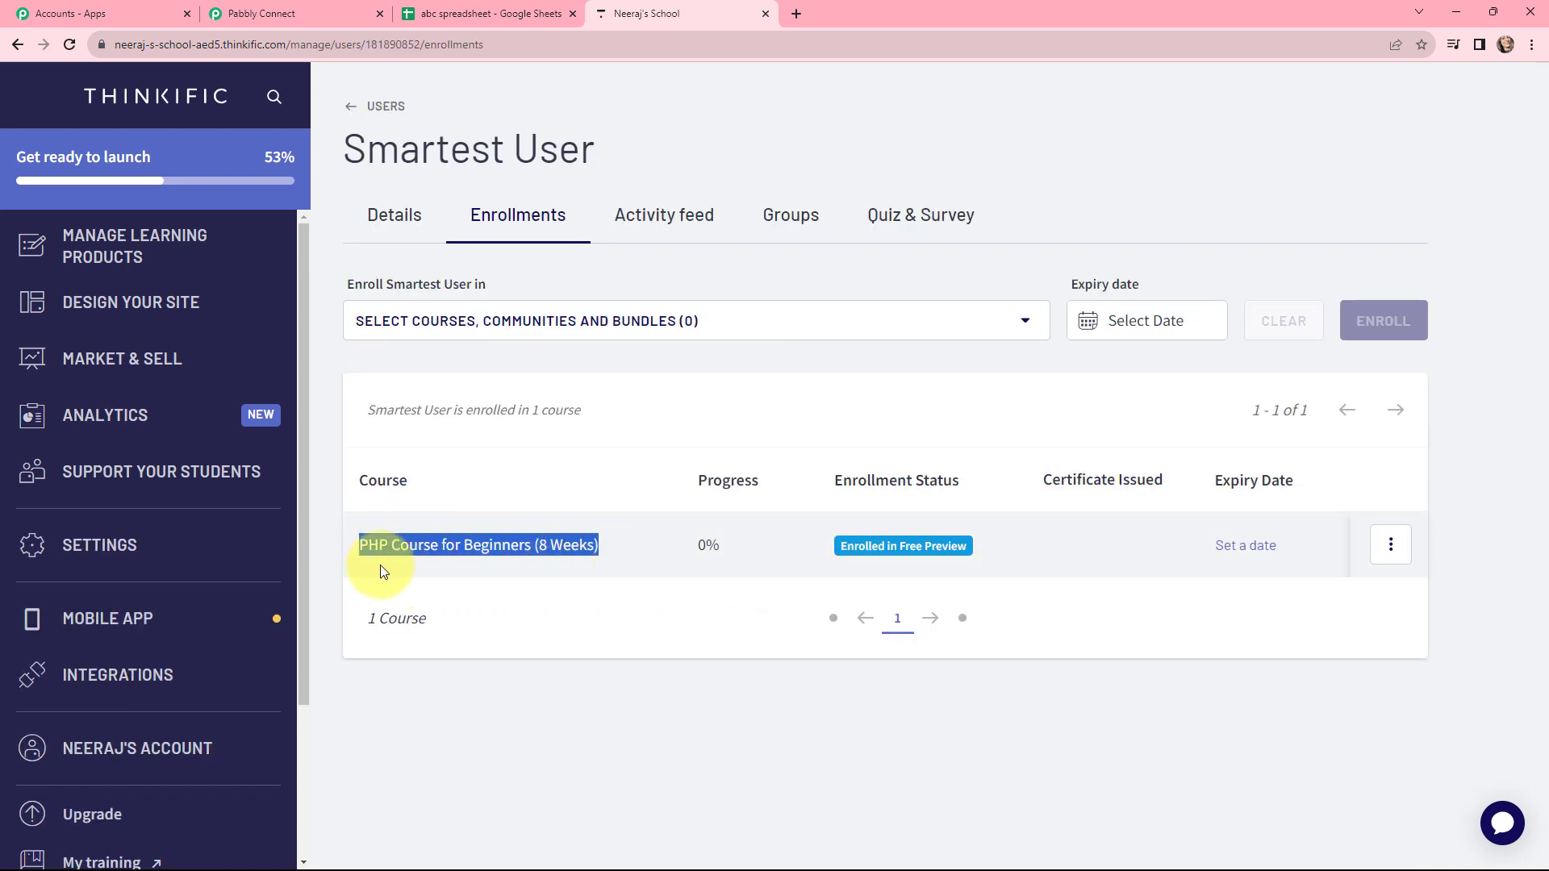
{"action": "left_click", "coordinate": [610, 550]}
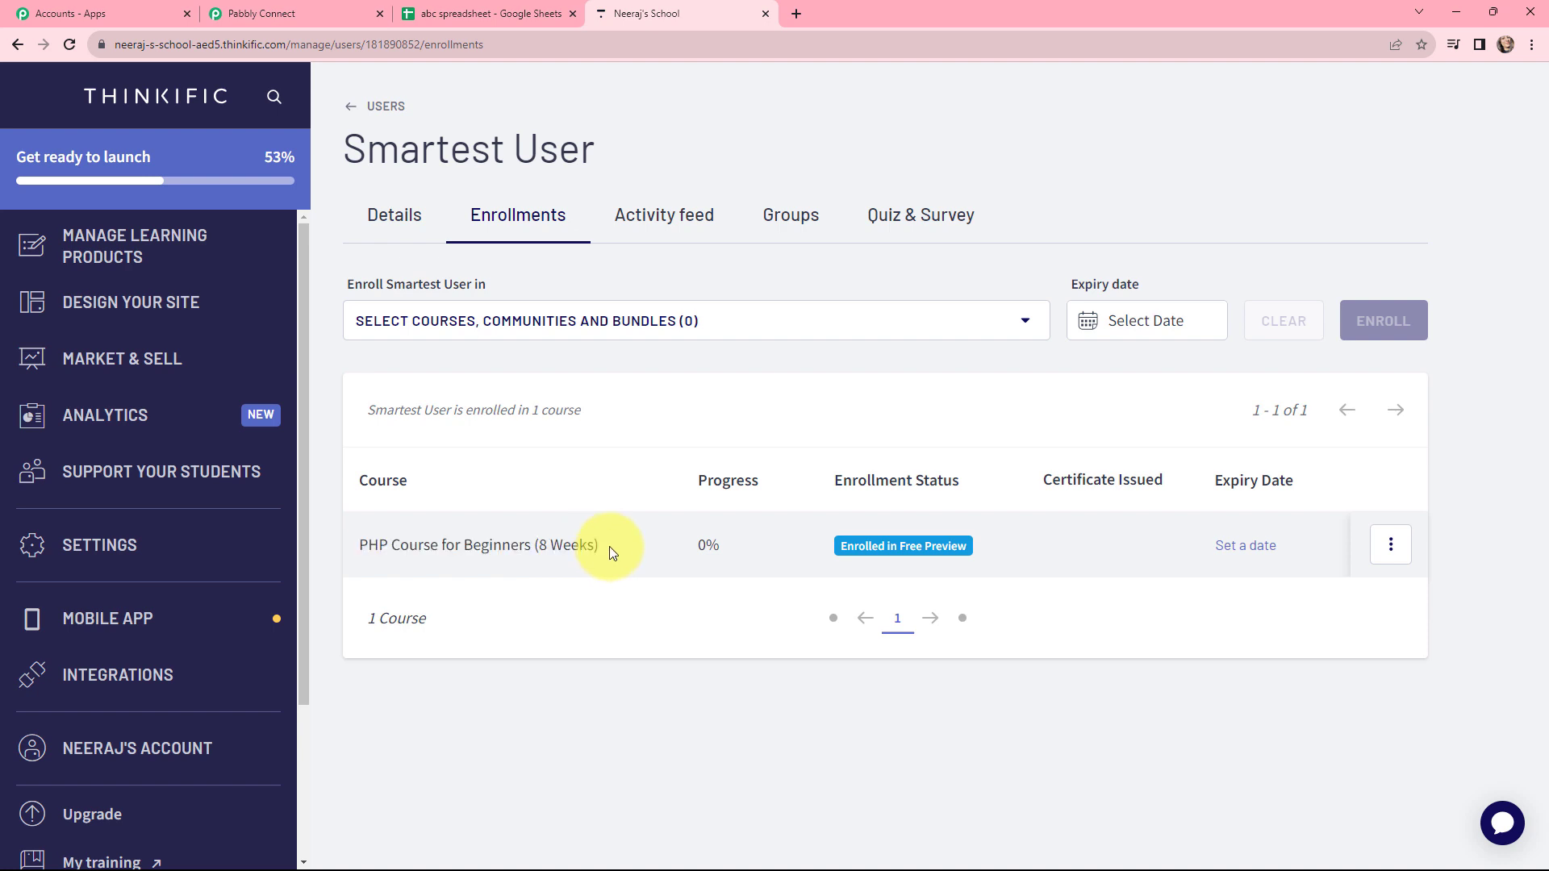